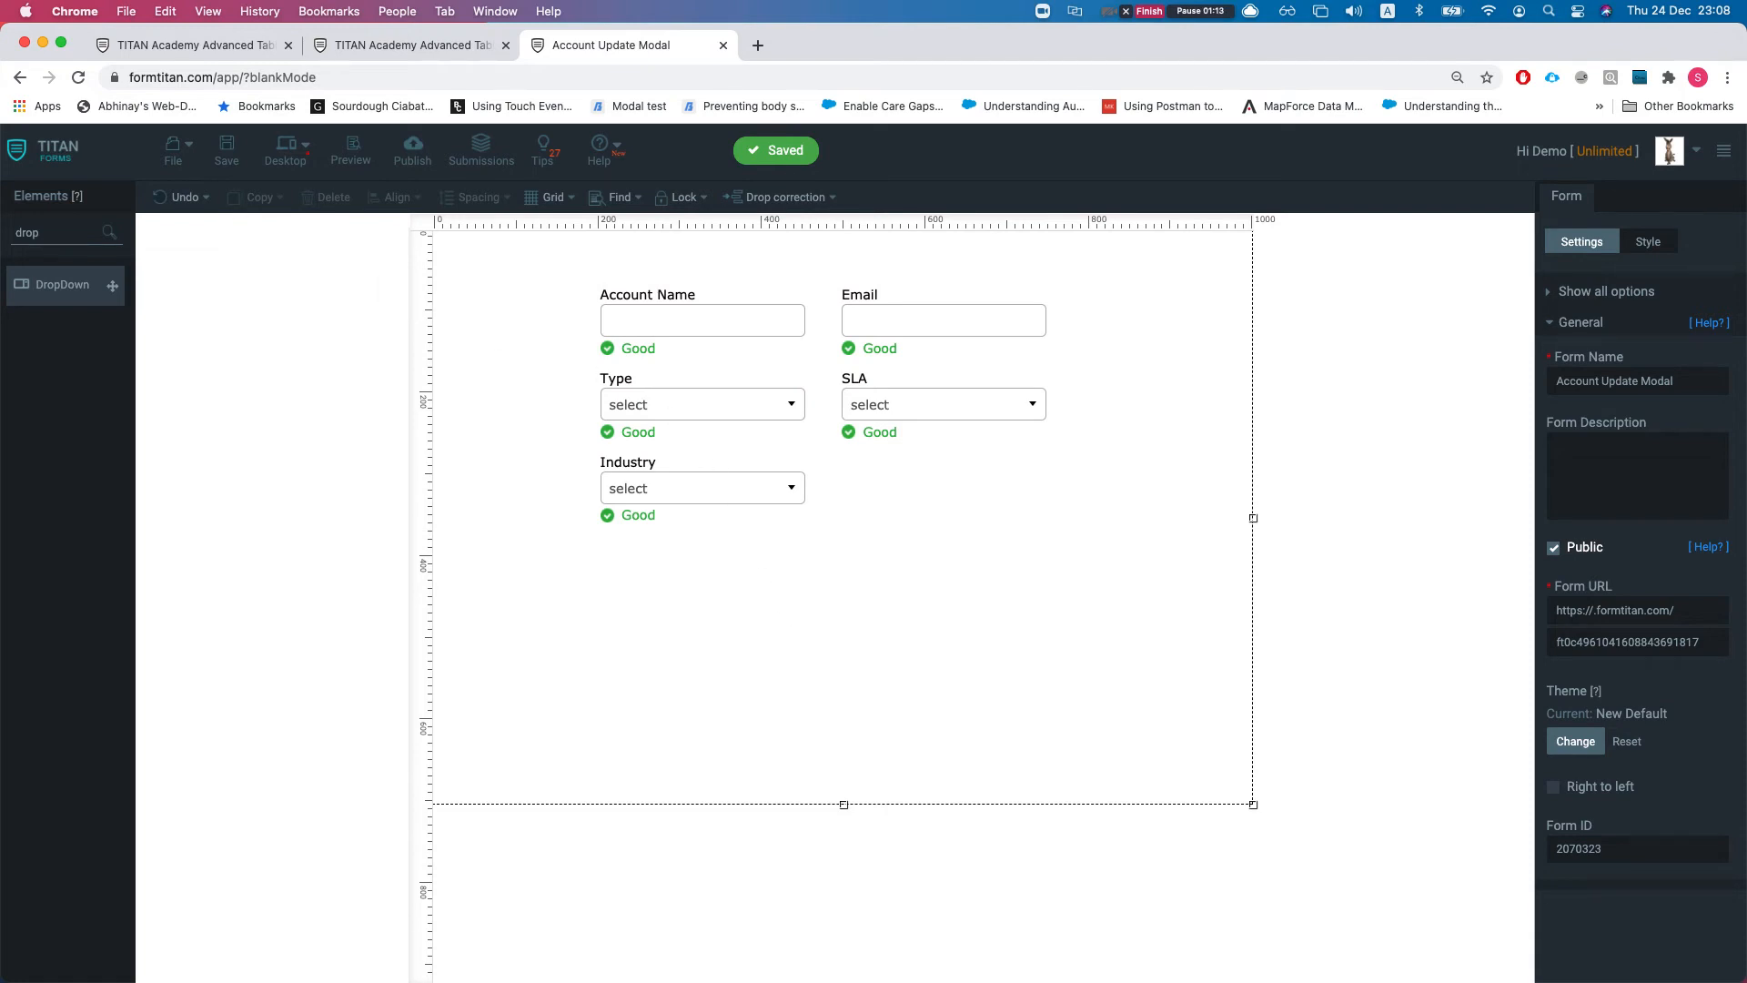
Step: Find the Hidden element with "hidd" and place it on the form canvas above the Account Name field
double_click(61, 232)
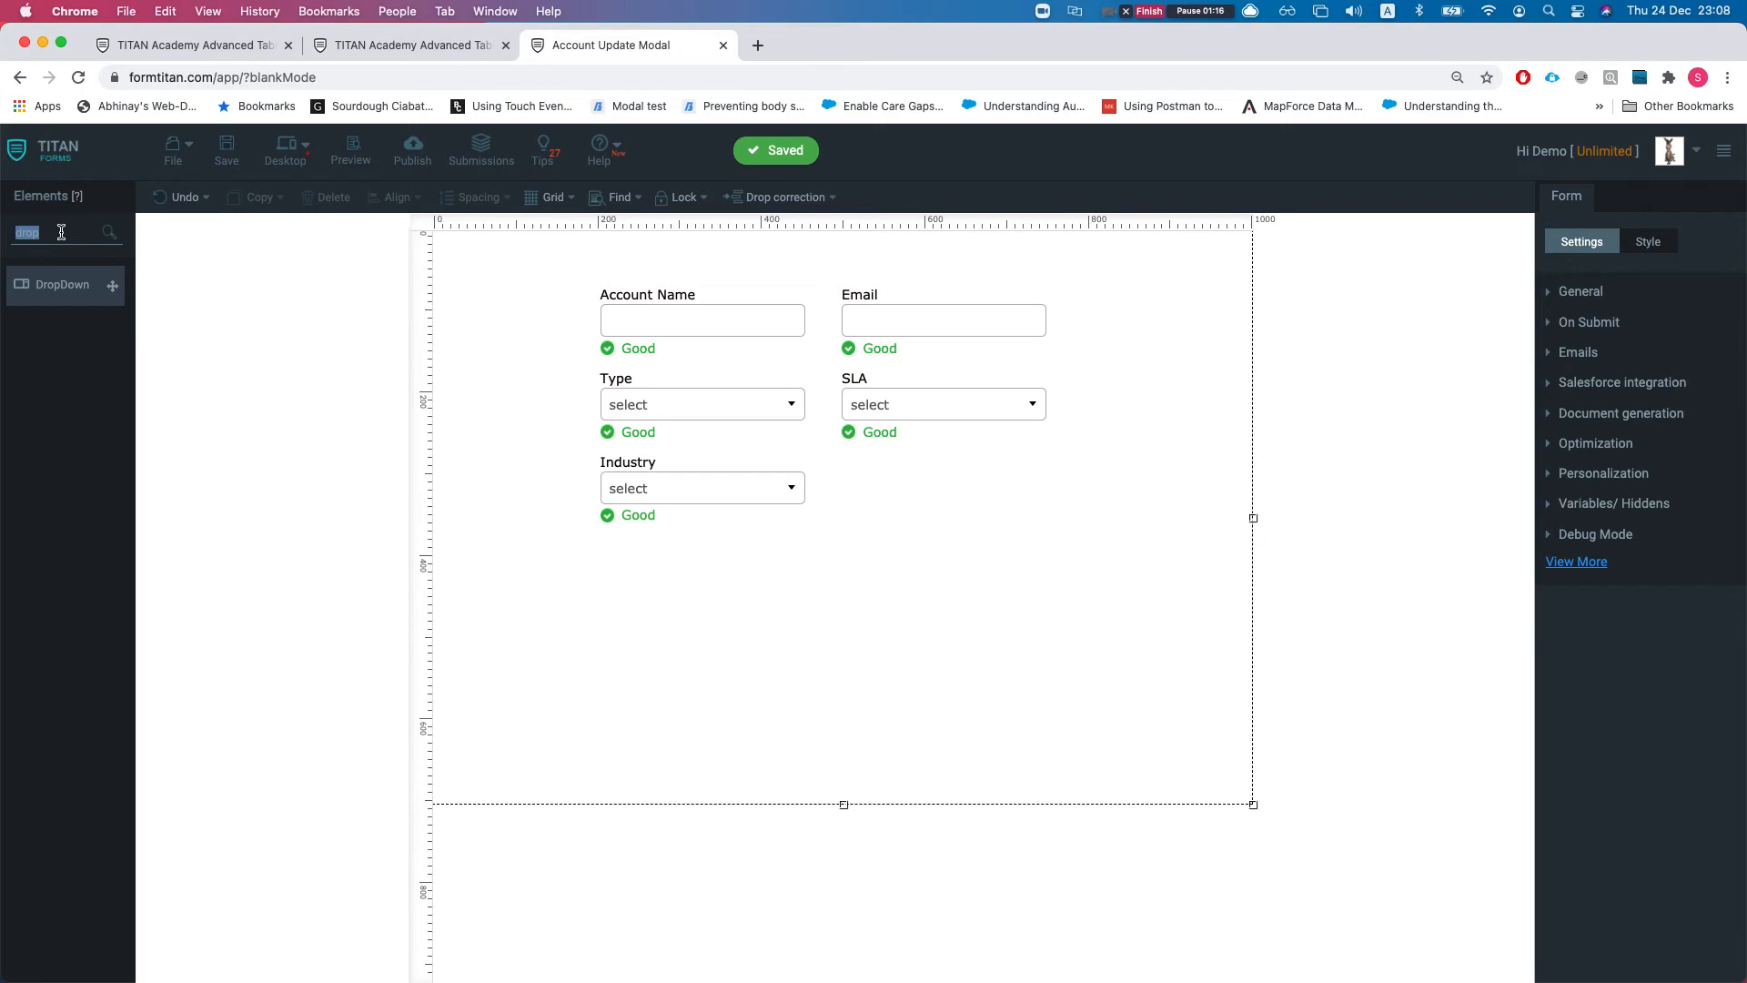
text(hidd)
drag(59, 285, 501, 277)
Step: Name the hidden field AccId
click(1644, 289)
double_click(1597, 348)
text(AccId)
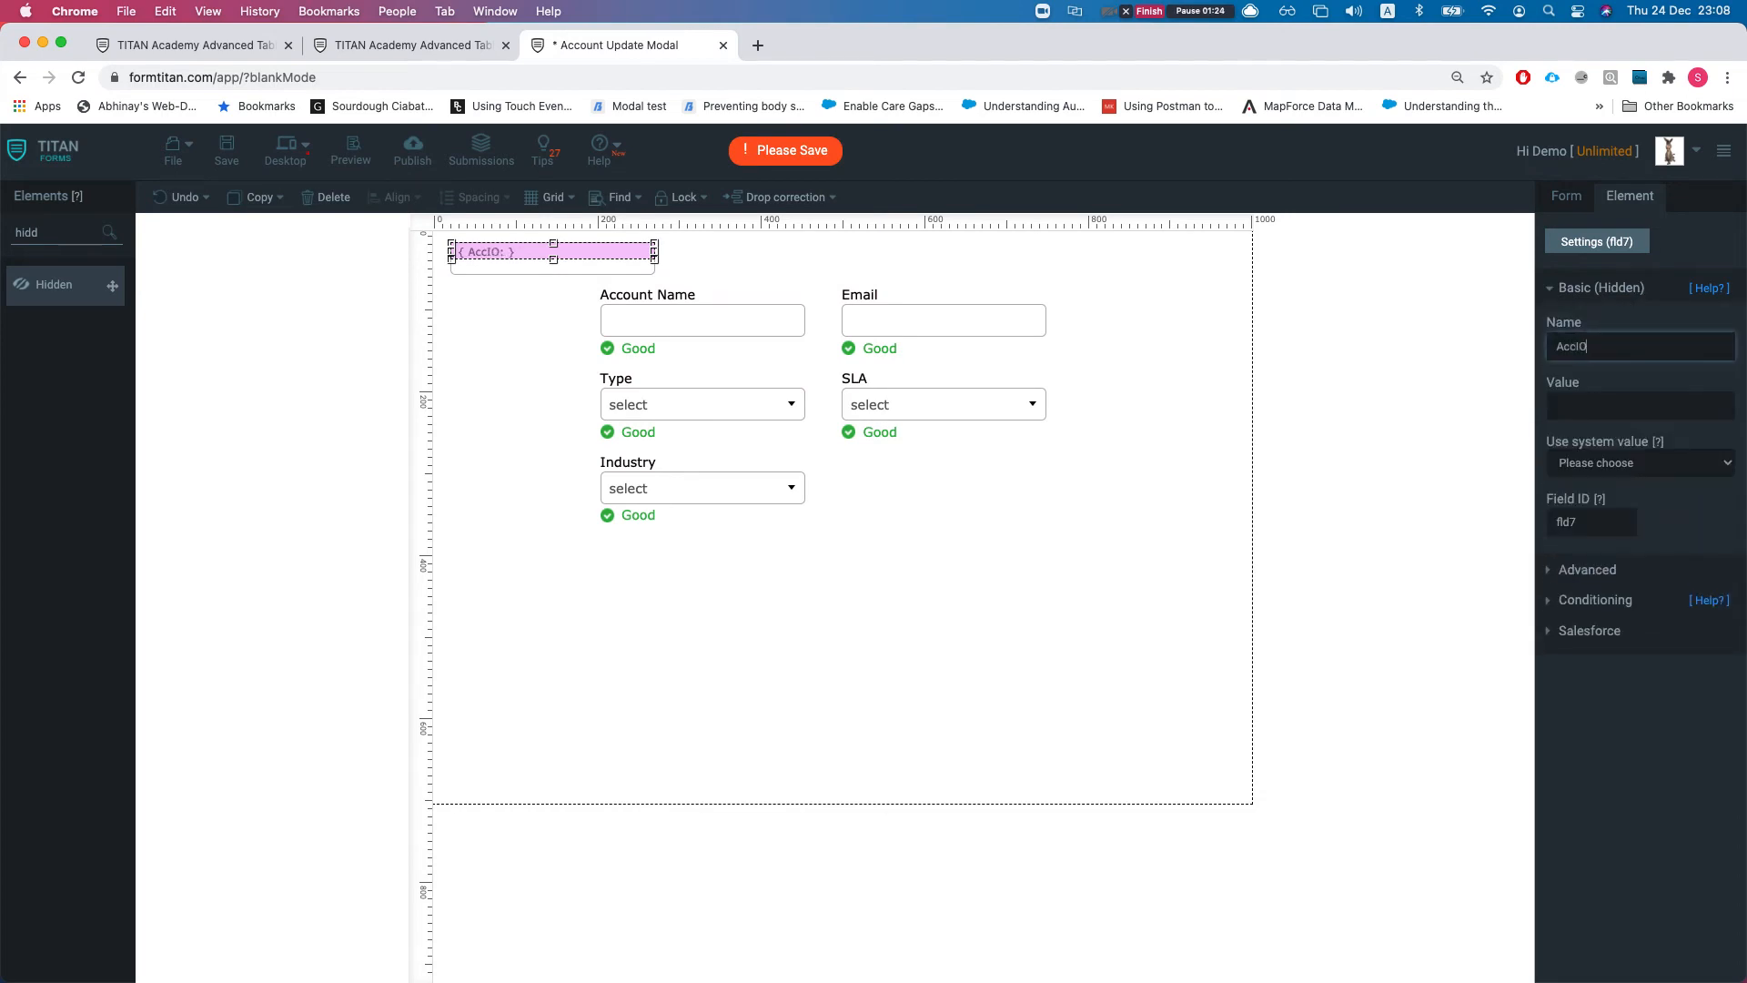
key(BackSpace)
key(BackSpace)
text(ID)
Step: Add the Account object to the form's Get From Salesforce integration
click(1566, 196)
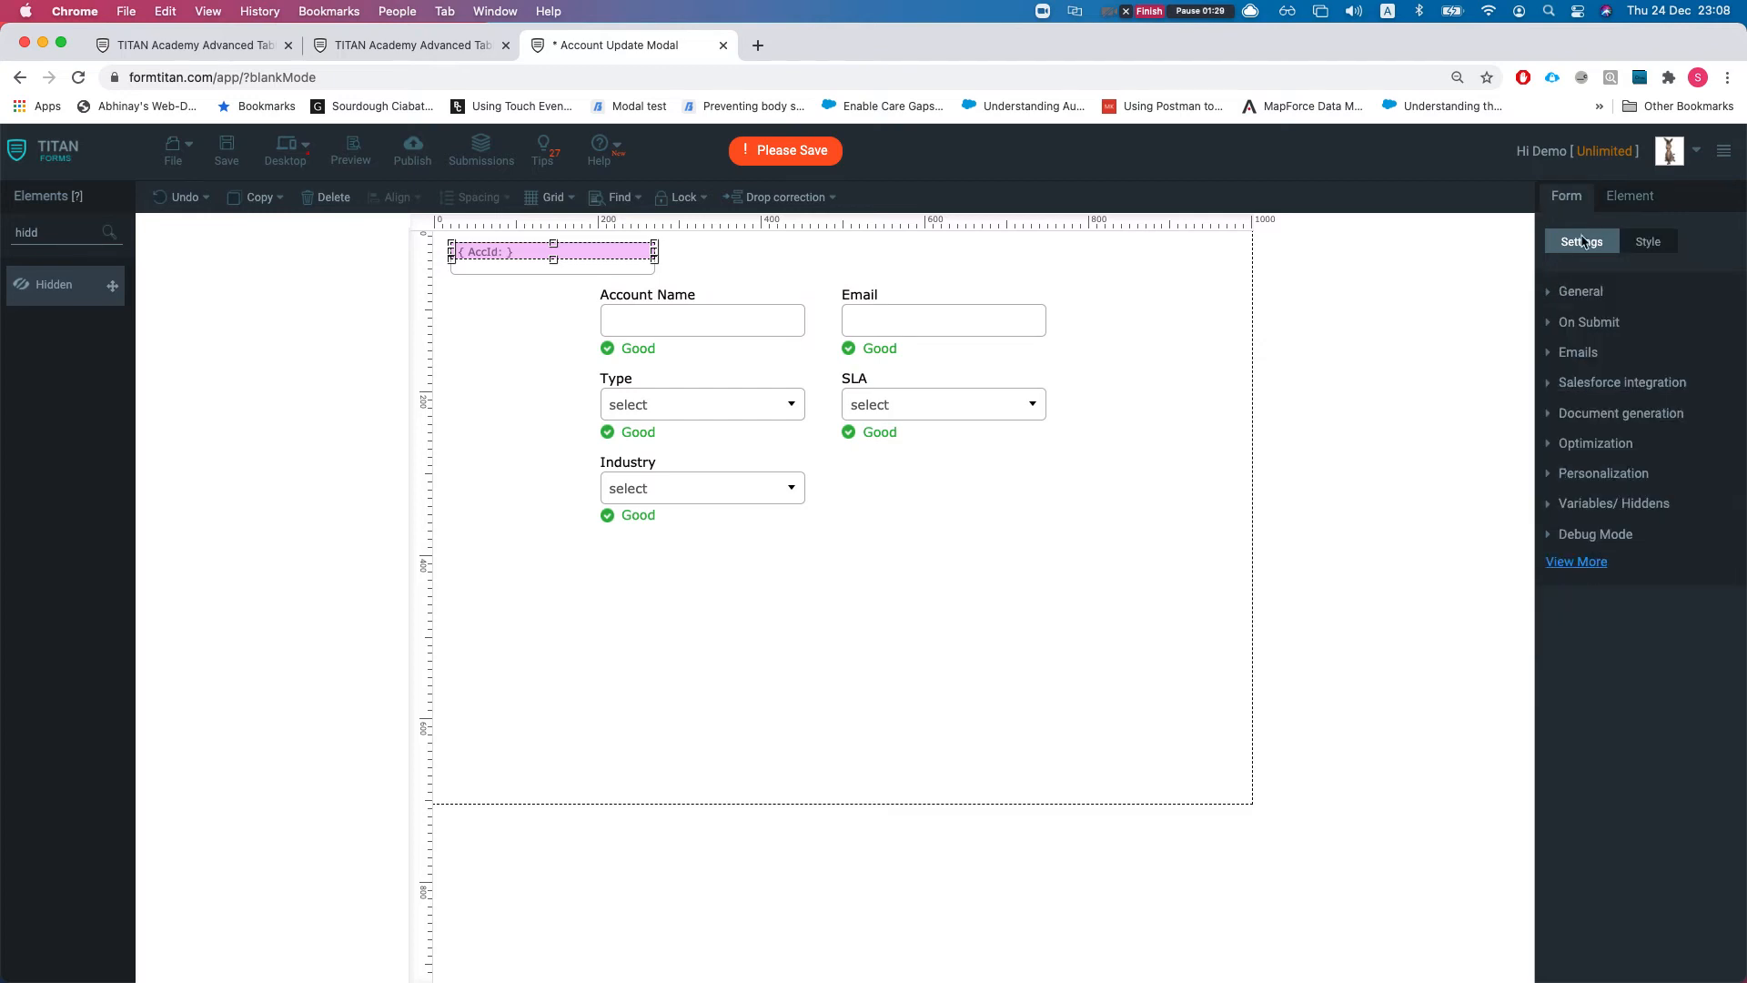
click(1604, 382)
click(1587, 527)
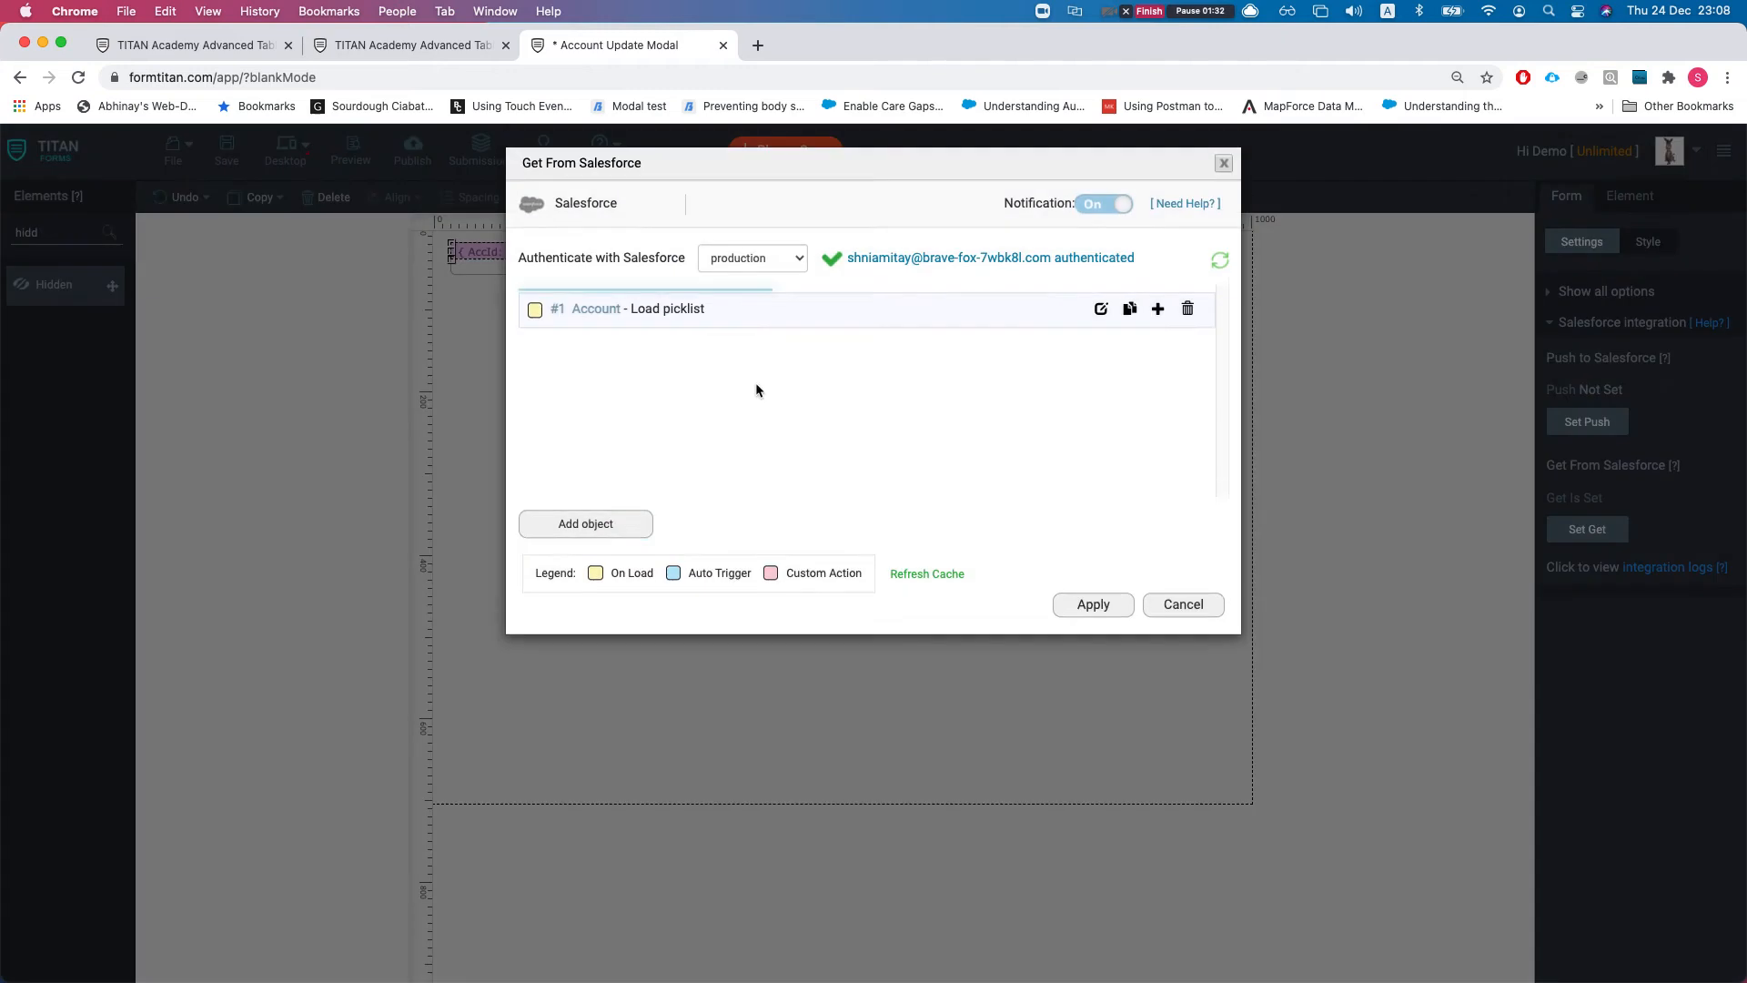
click(615, 517)
click(587, 267)
text(acc)
click(577, 339)
Step: Set the Get object's comment to "get the acc by accid"
click(827, 273)
text(ge)
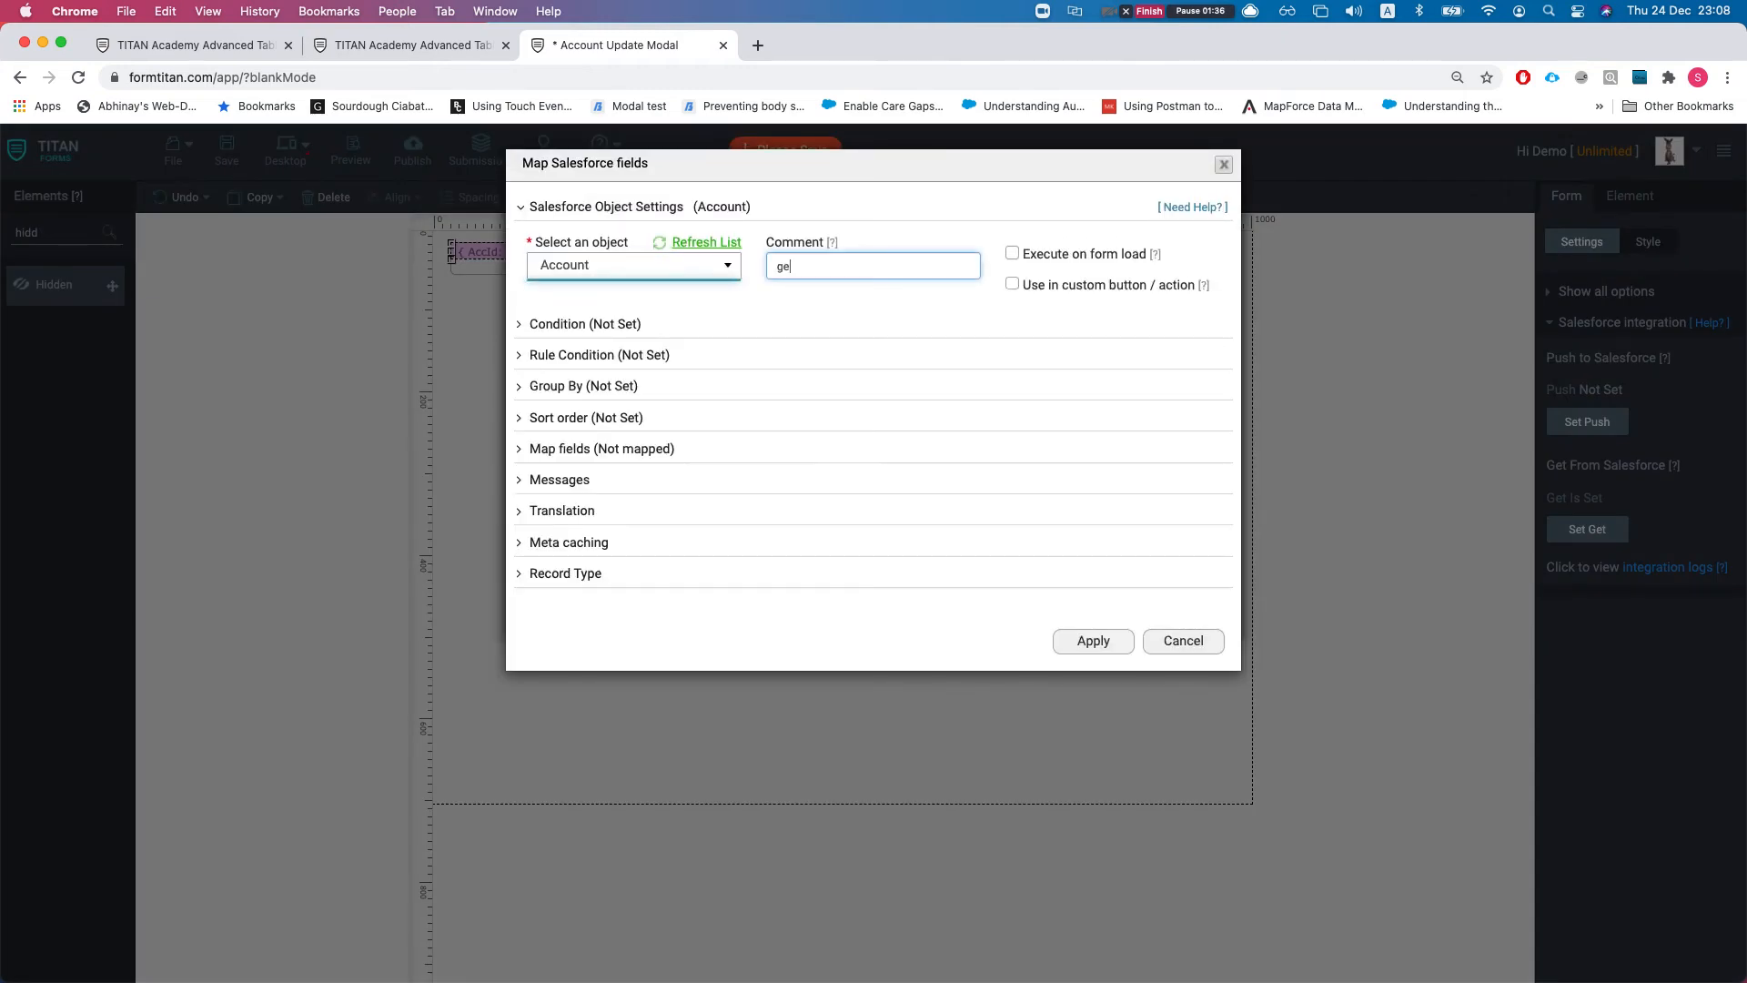
text(t the acc)
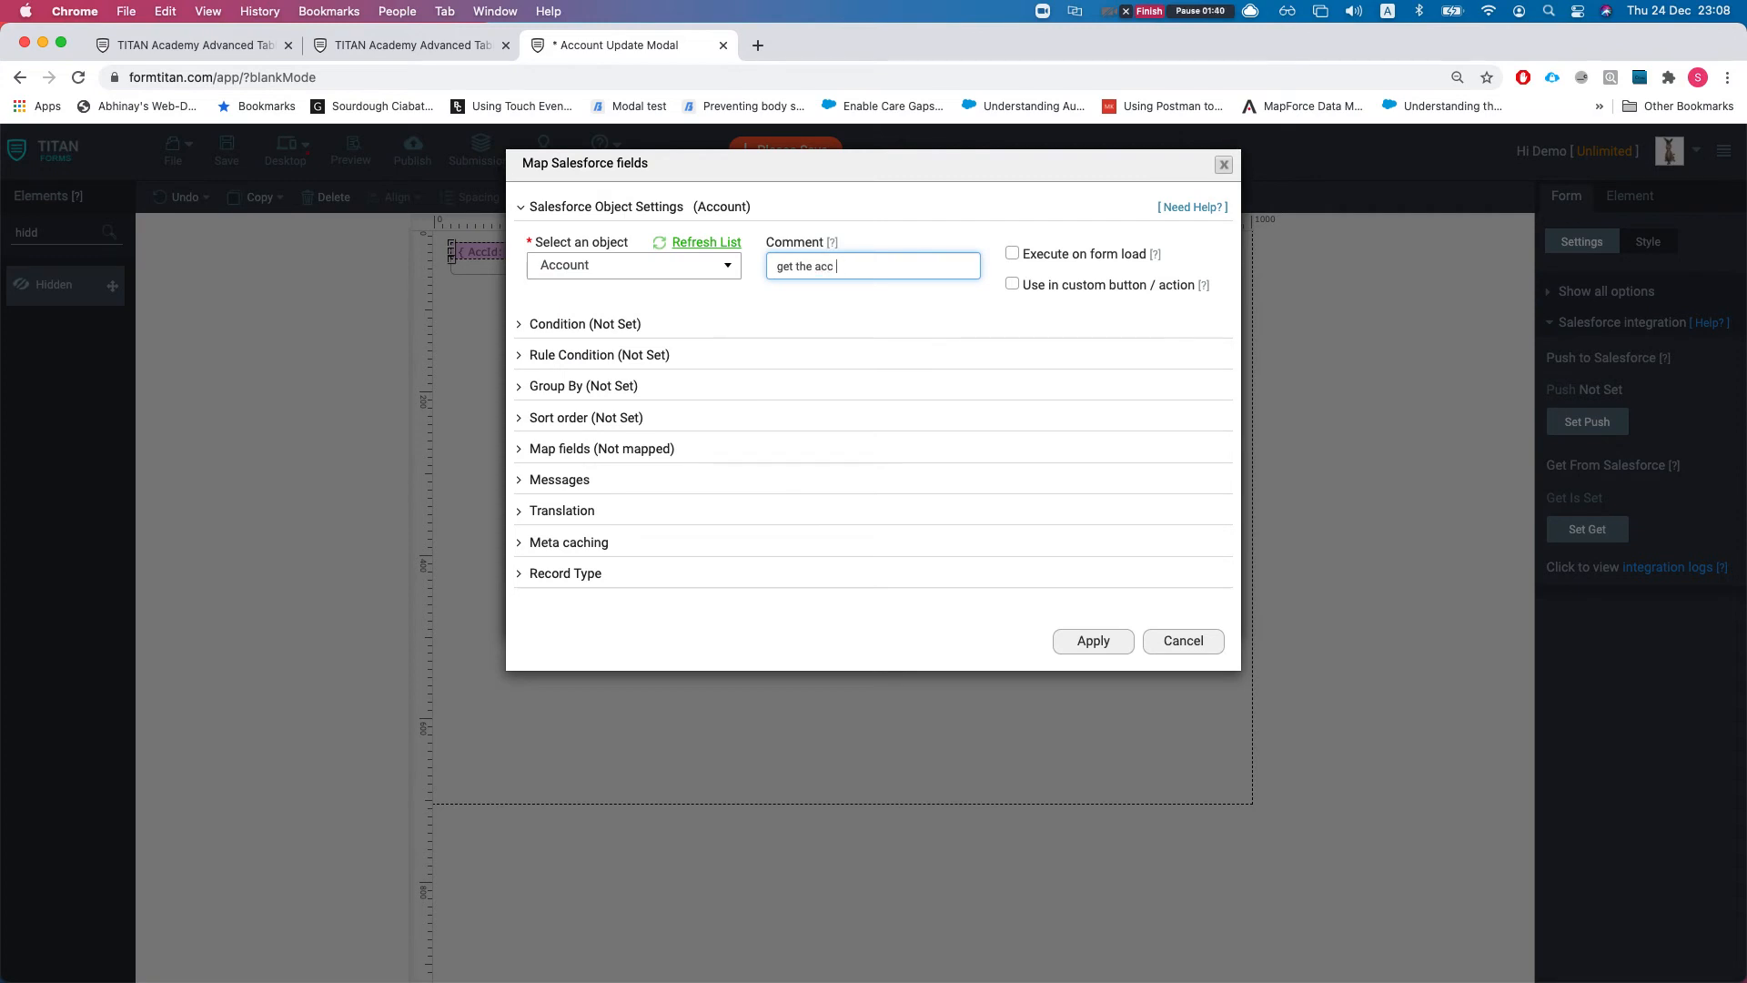
text( by accid)
Step: Set the Get condition so that the CRM field Account ID equals the form field AccId
click(585, 324)
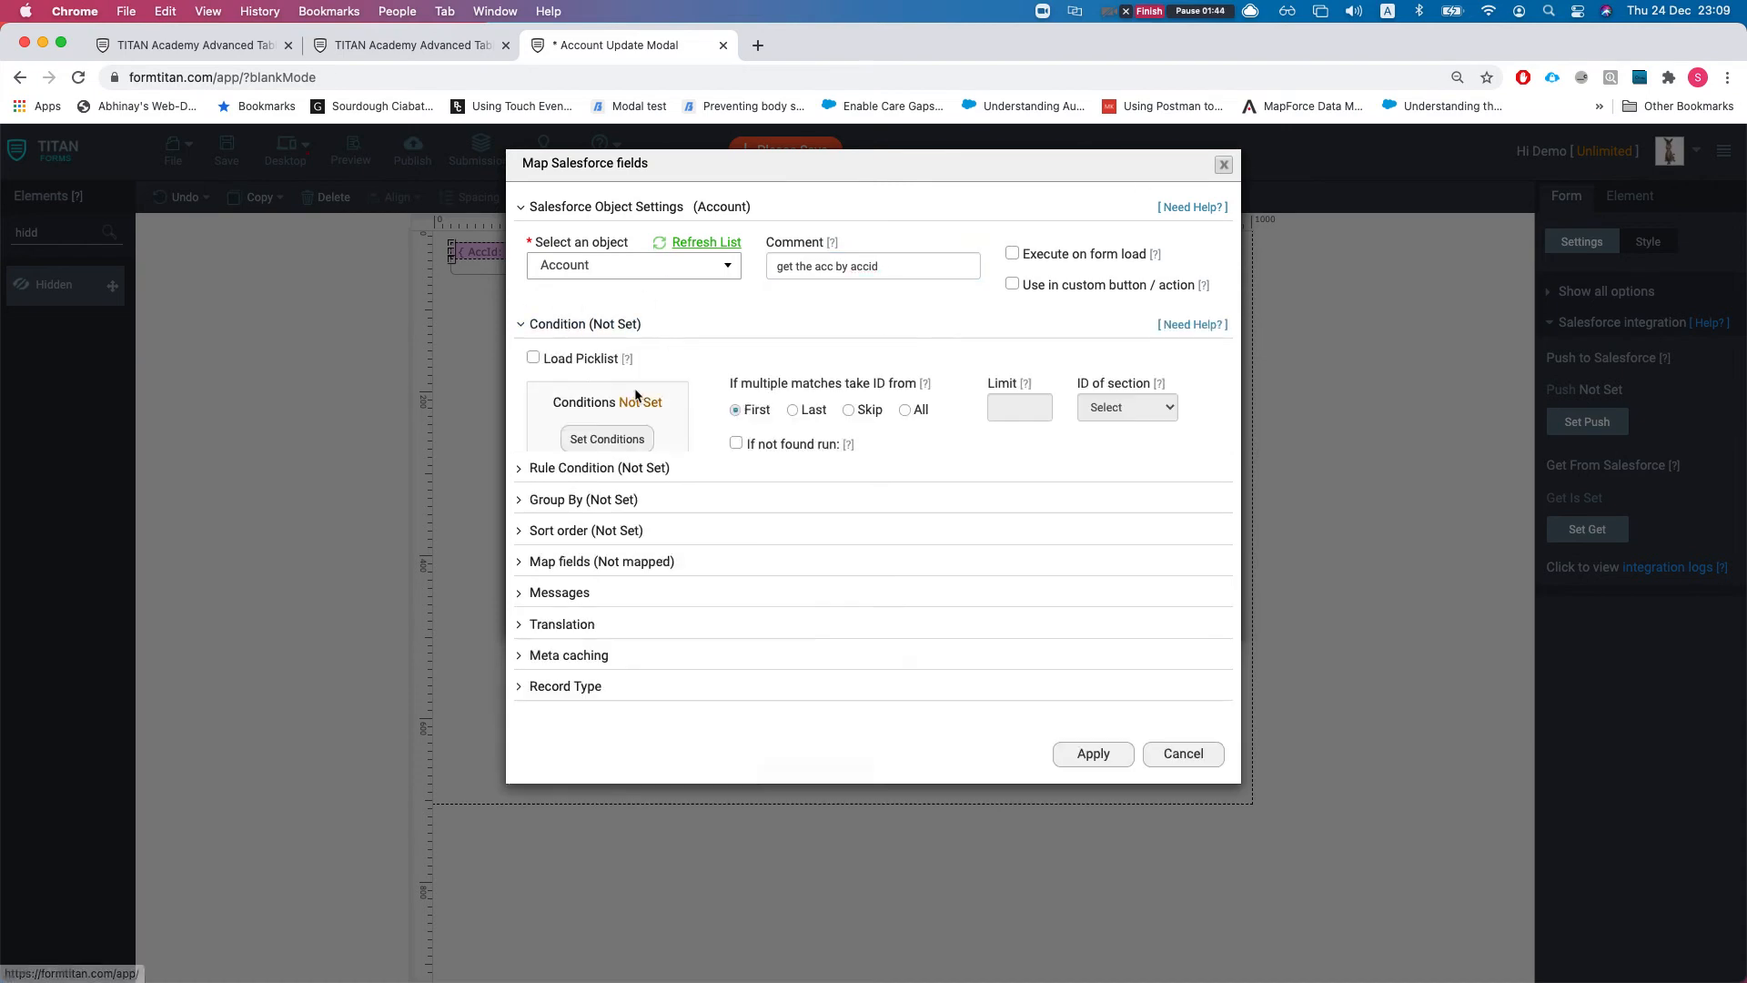
click(592, 449)
click(539, 218)
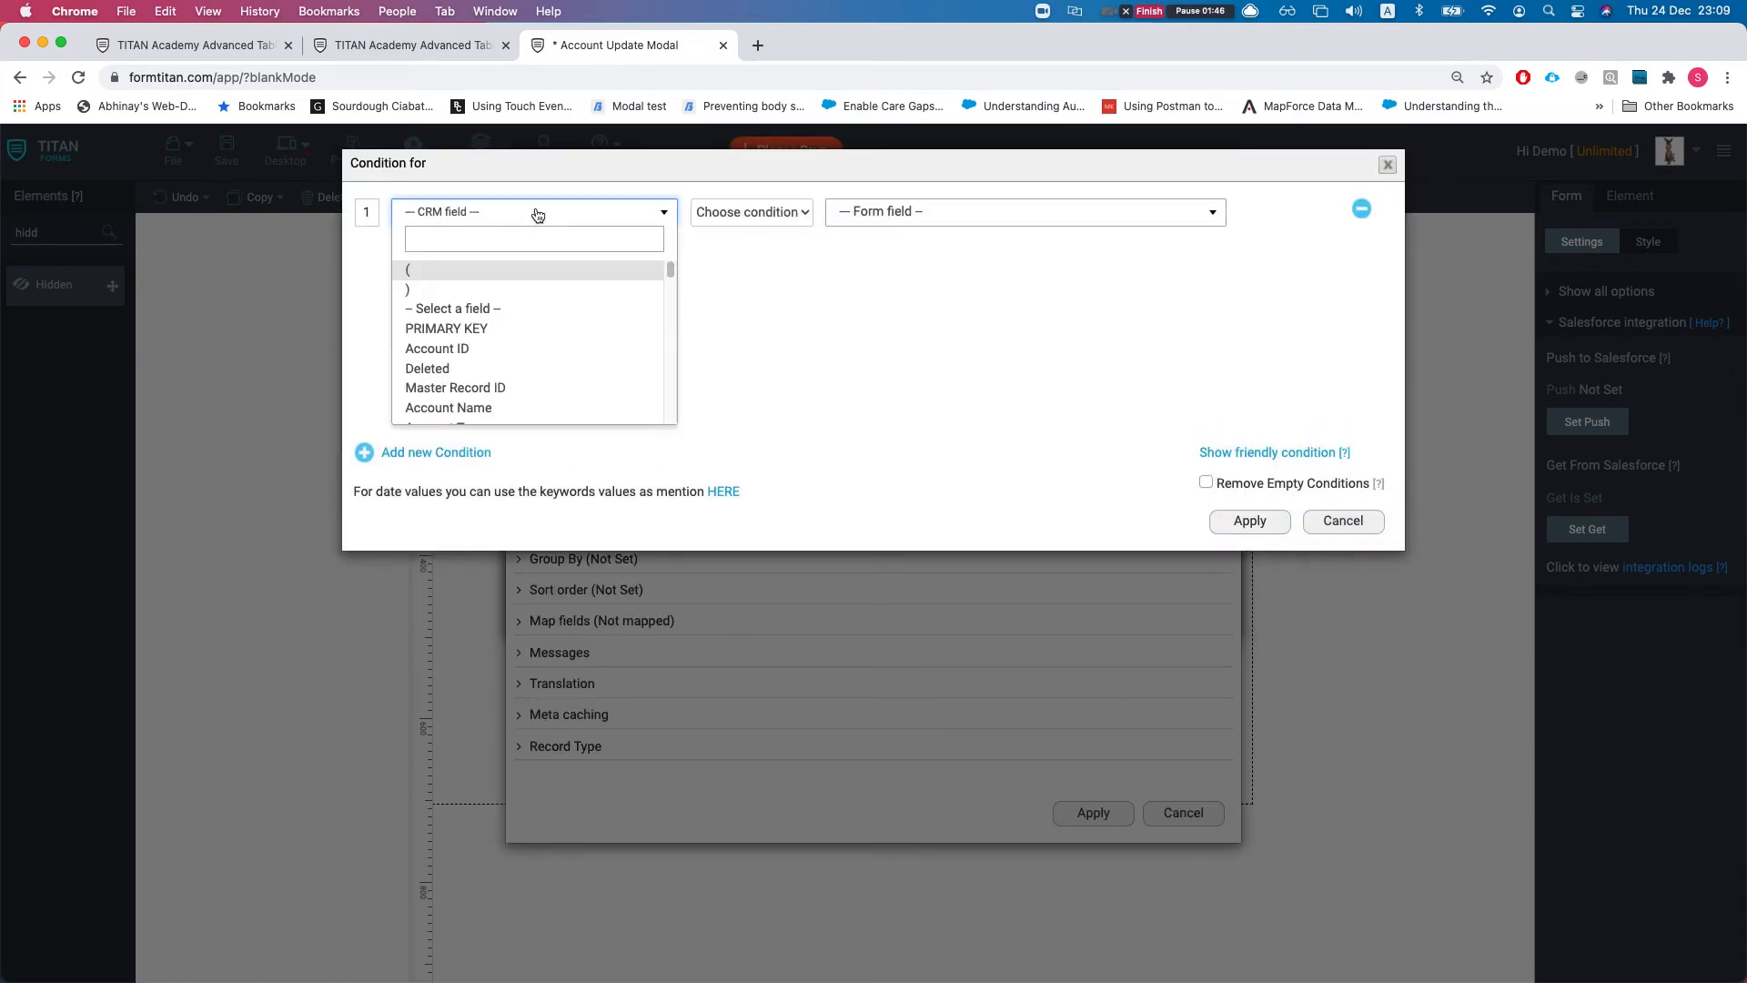
click(469, 348)
click(748, 212)
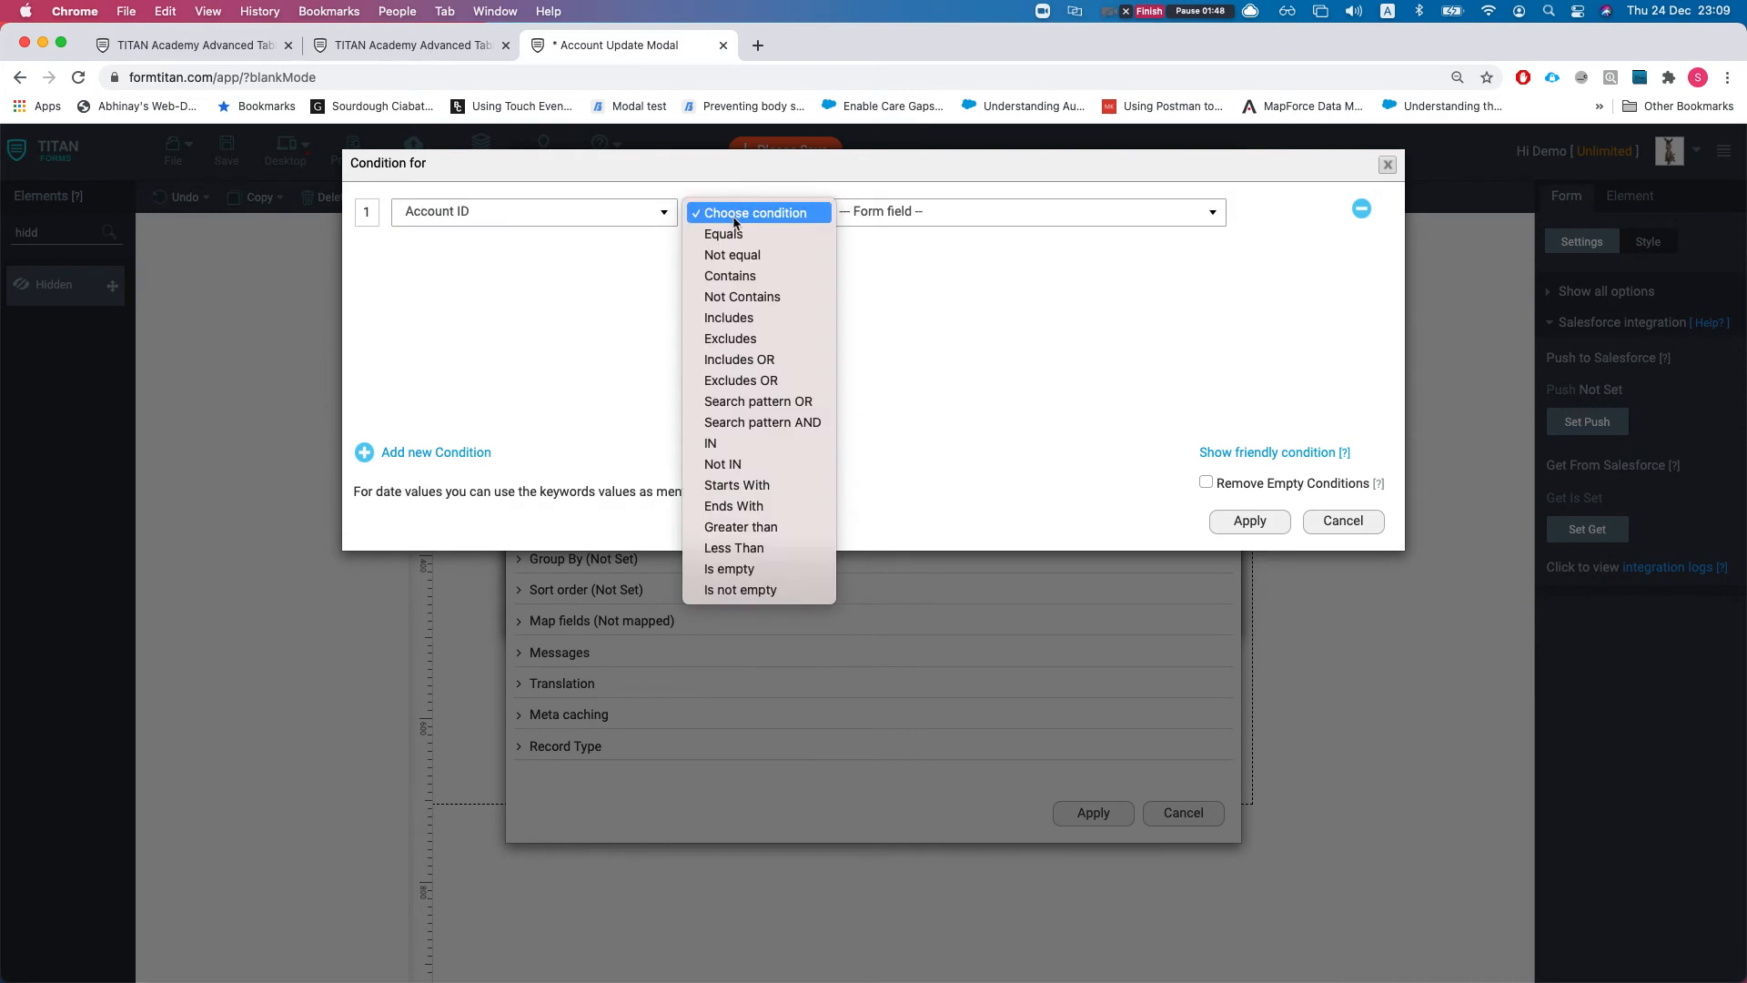
click(915, 212)
text(acc)
click(895, 285)
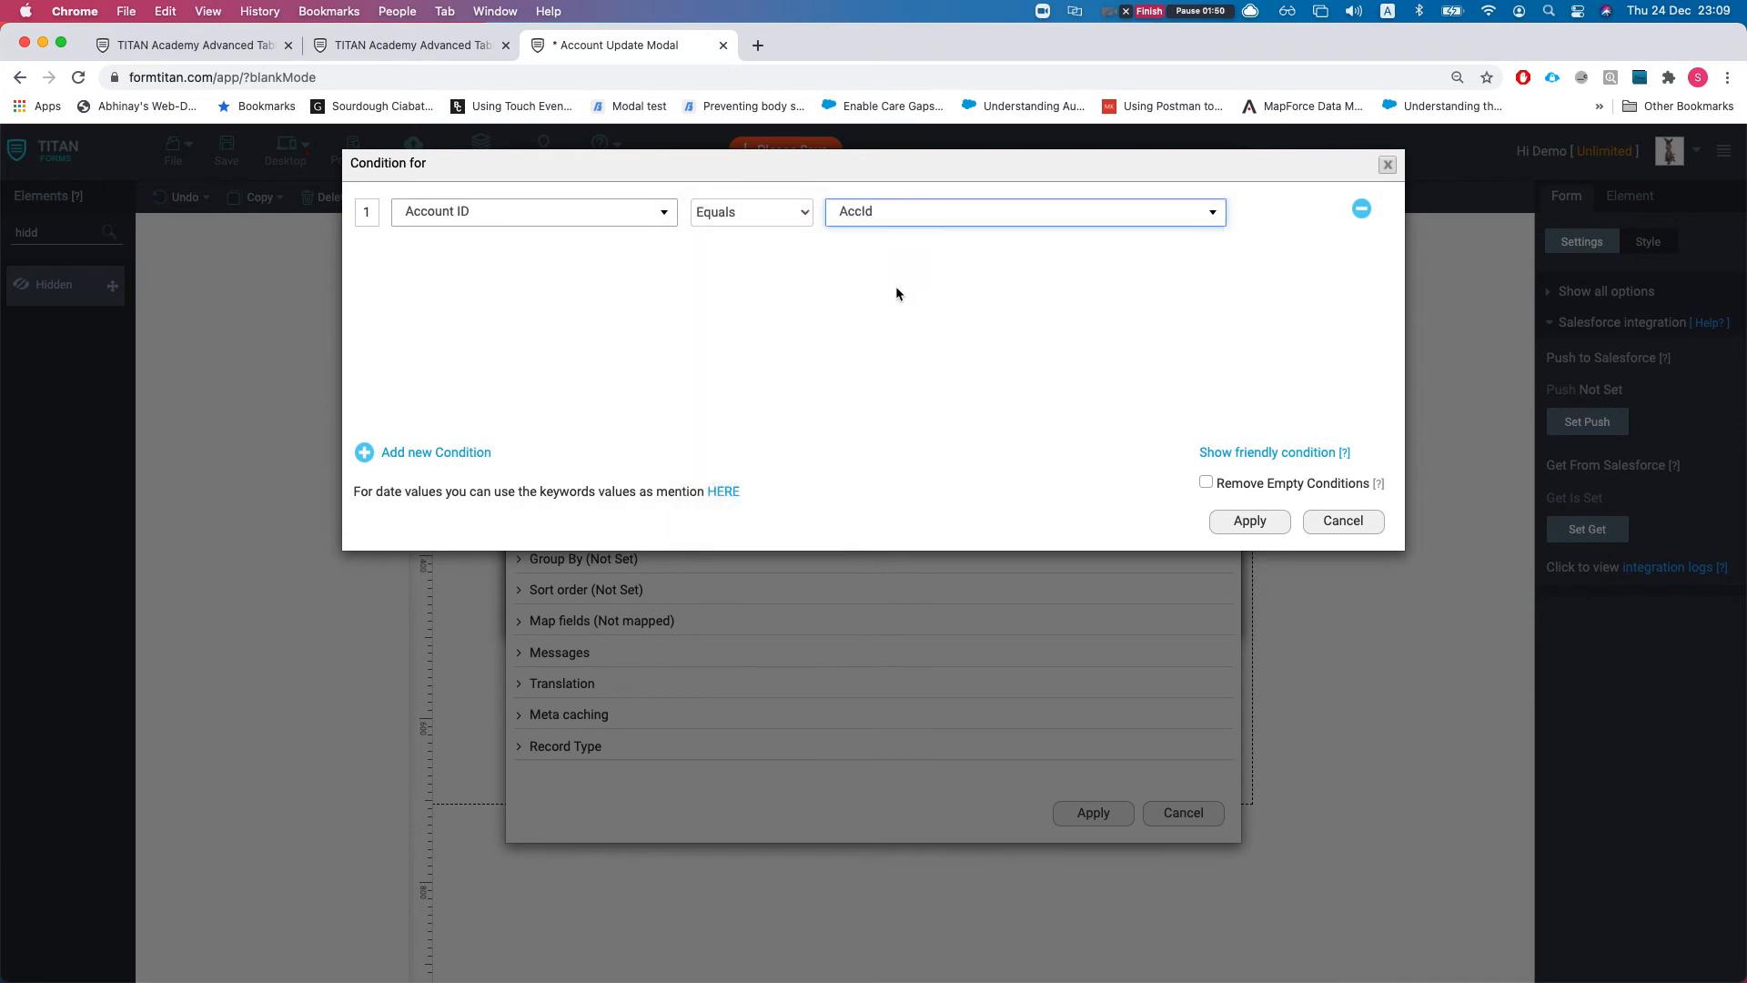
click(1256, 522)
Step: In the Get mapping, map the Account Name form field to Account Name and Email to Email
click(575, 621)
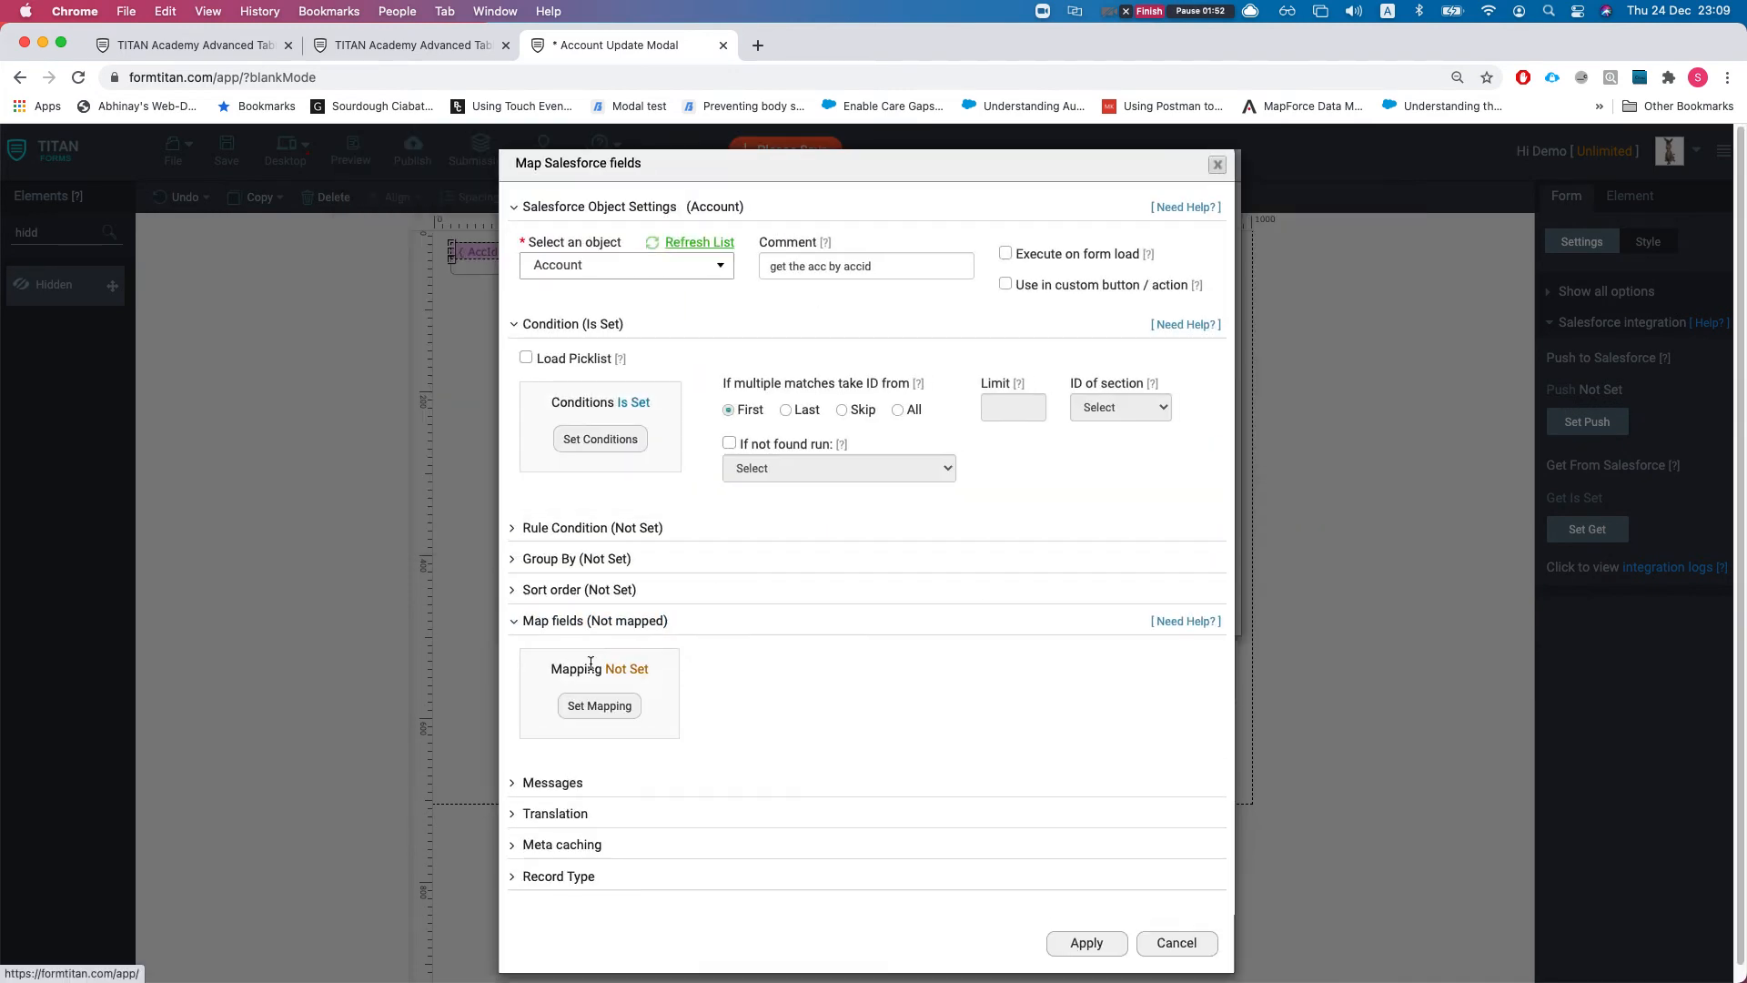
click(593, 703)
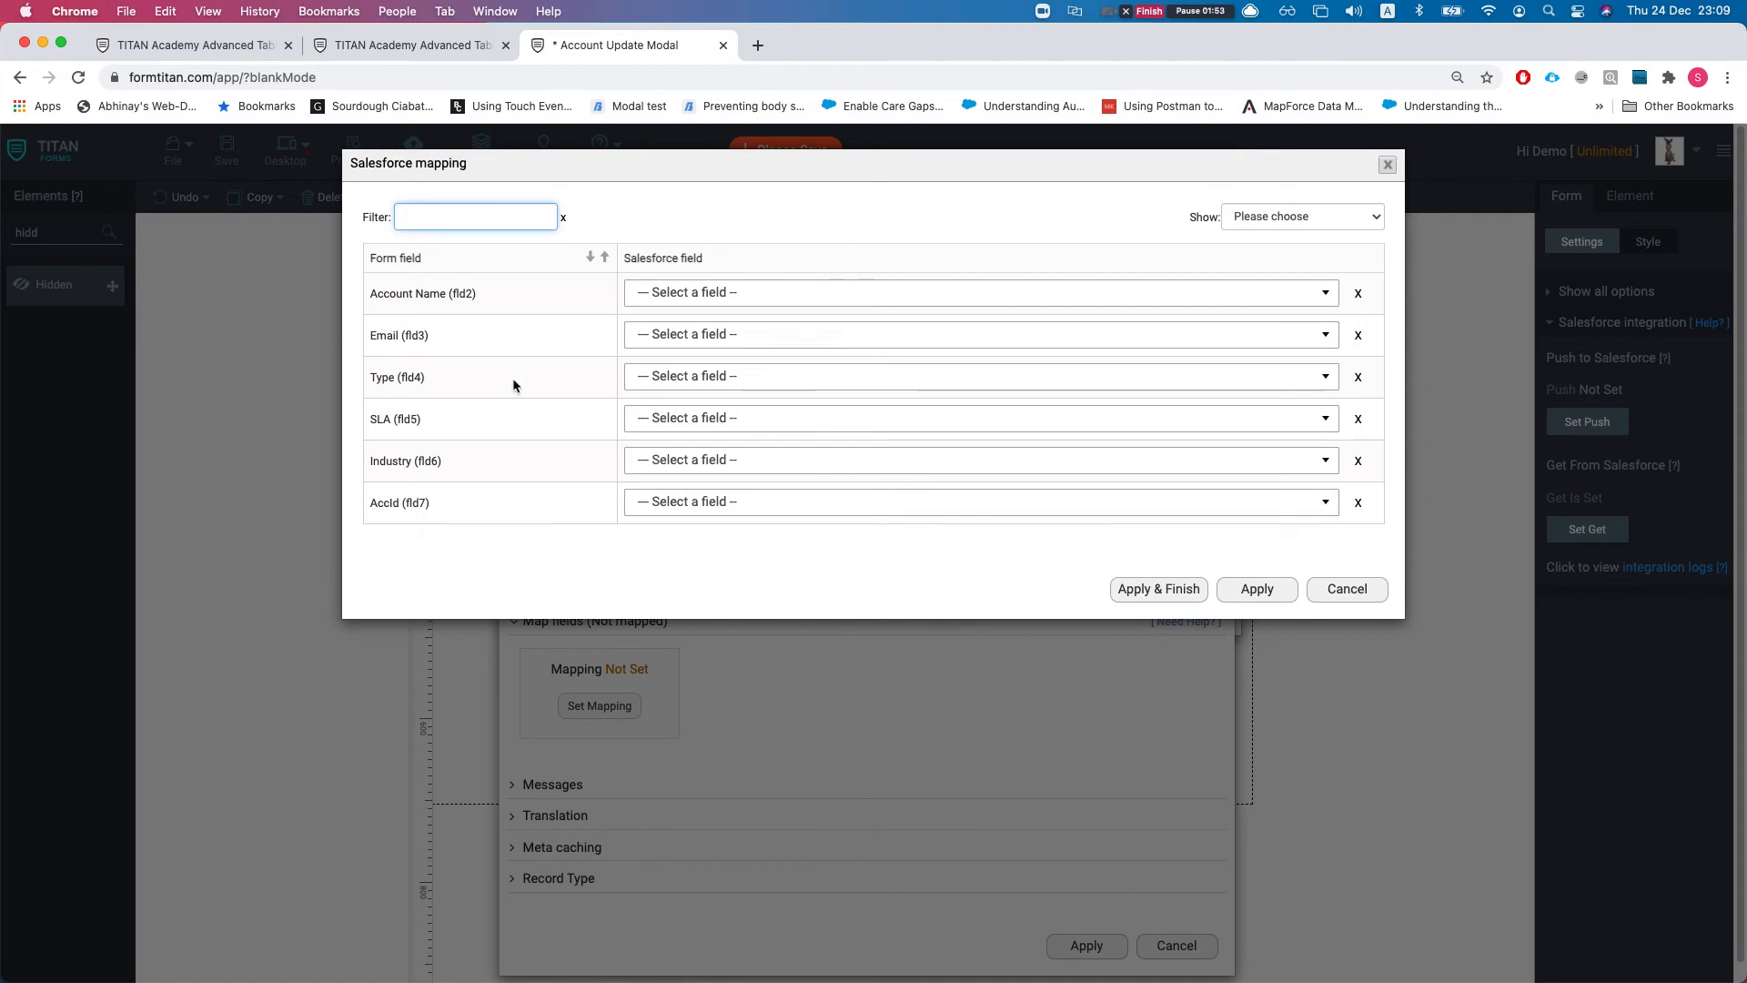
click(721, 293)
text(name)
key(Return)
click(725, 336)
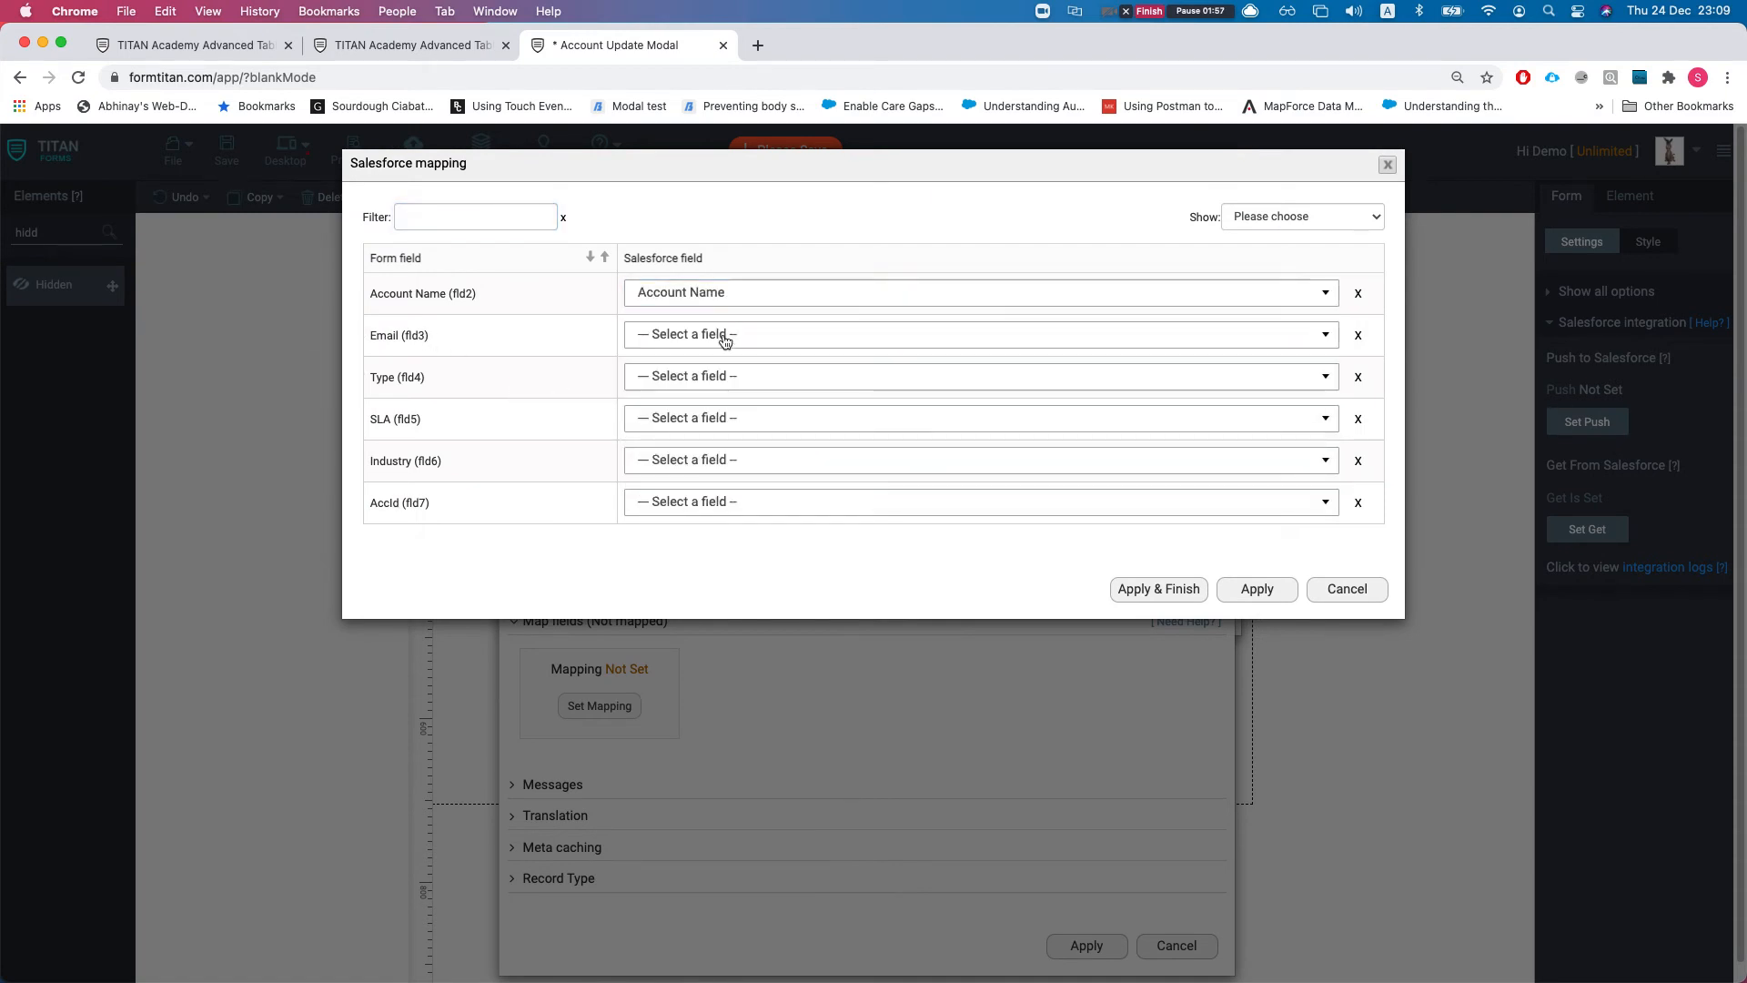
text(ema)
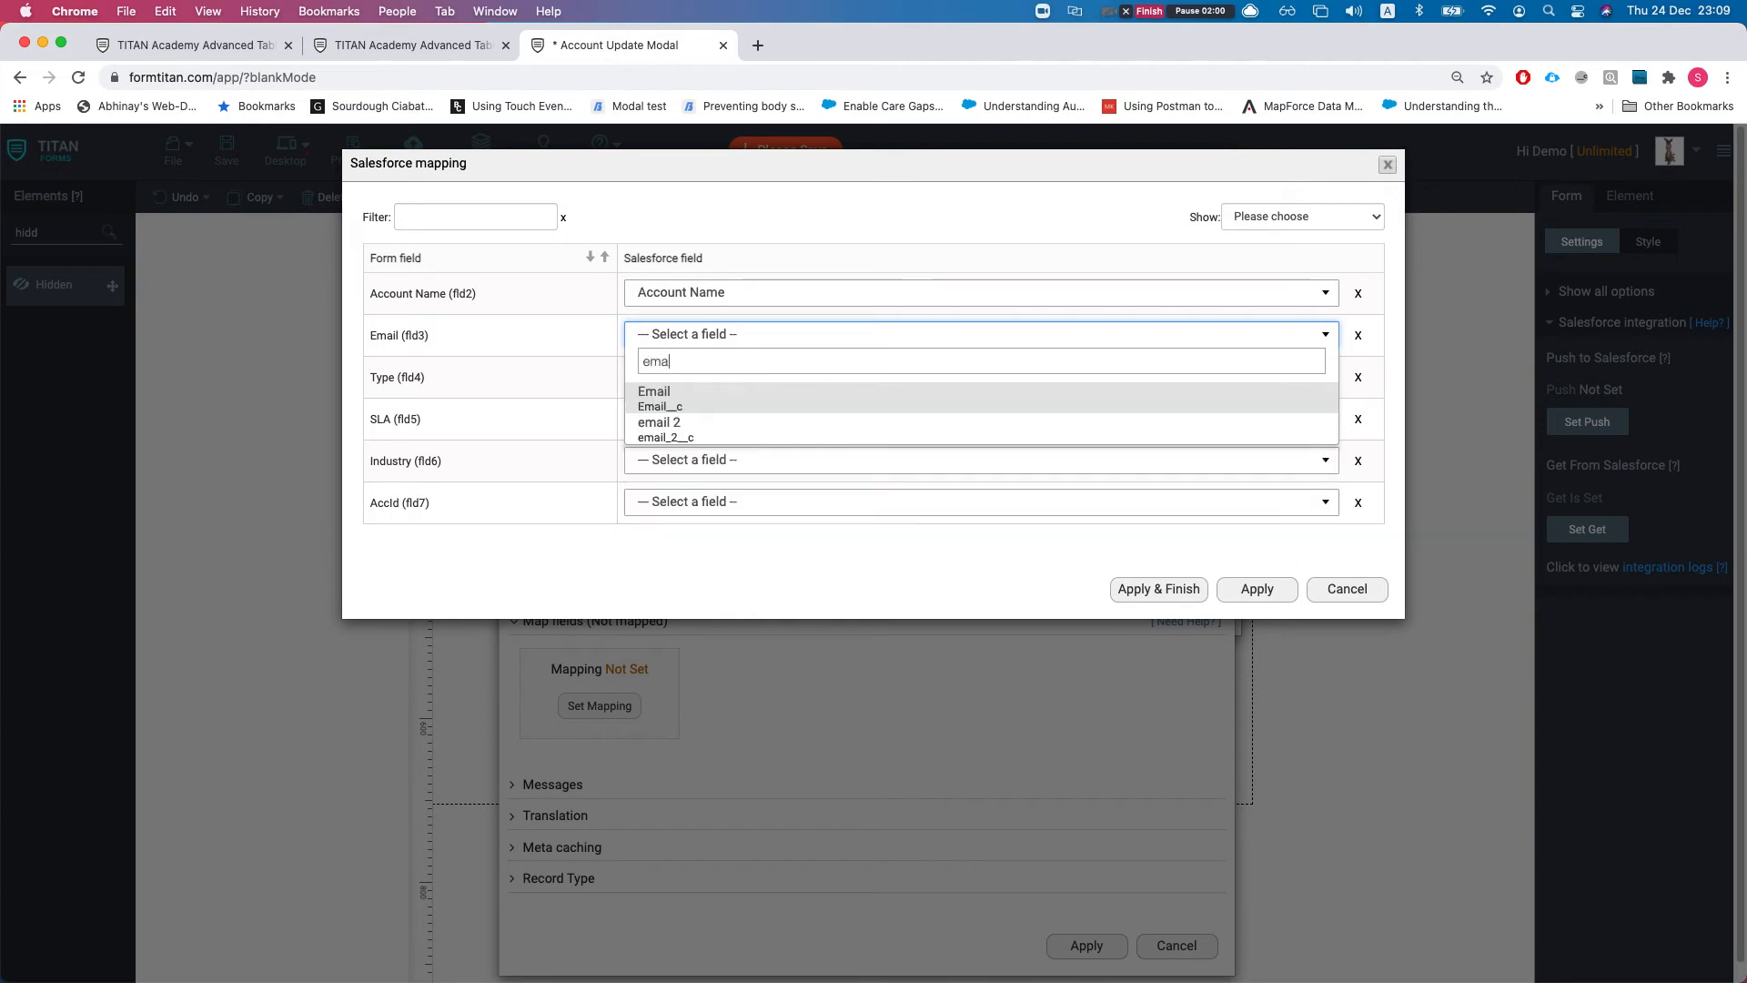
click(703, 391)
Step: Map the Type form field to Account Type and the SLA form field to SLA
click(711, 378)
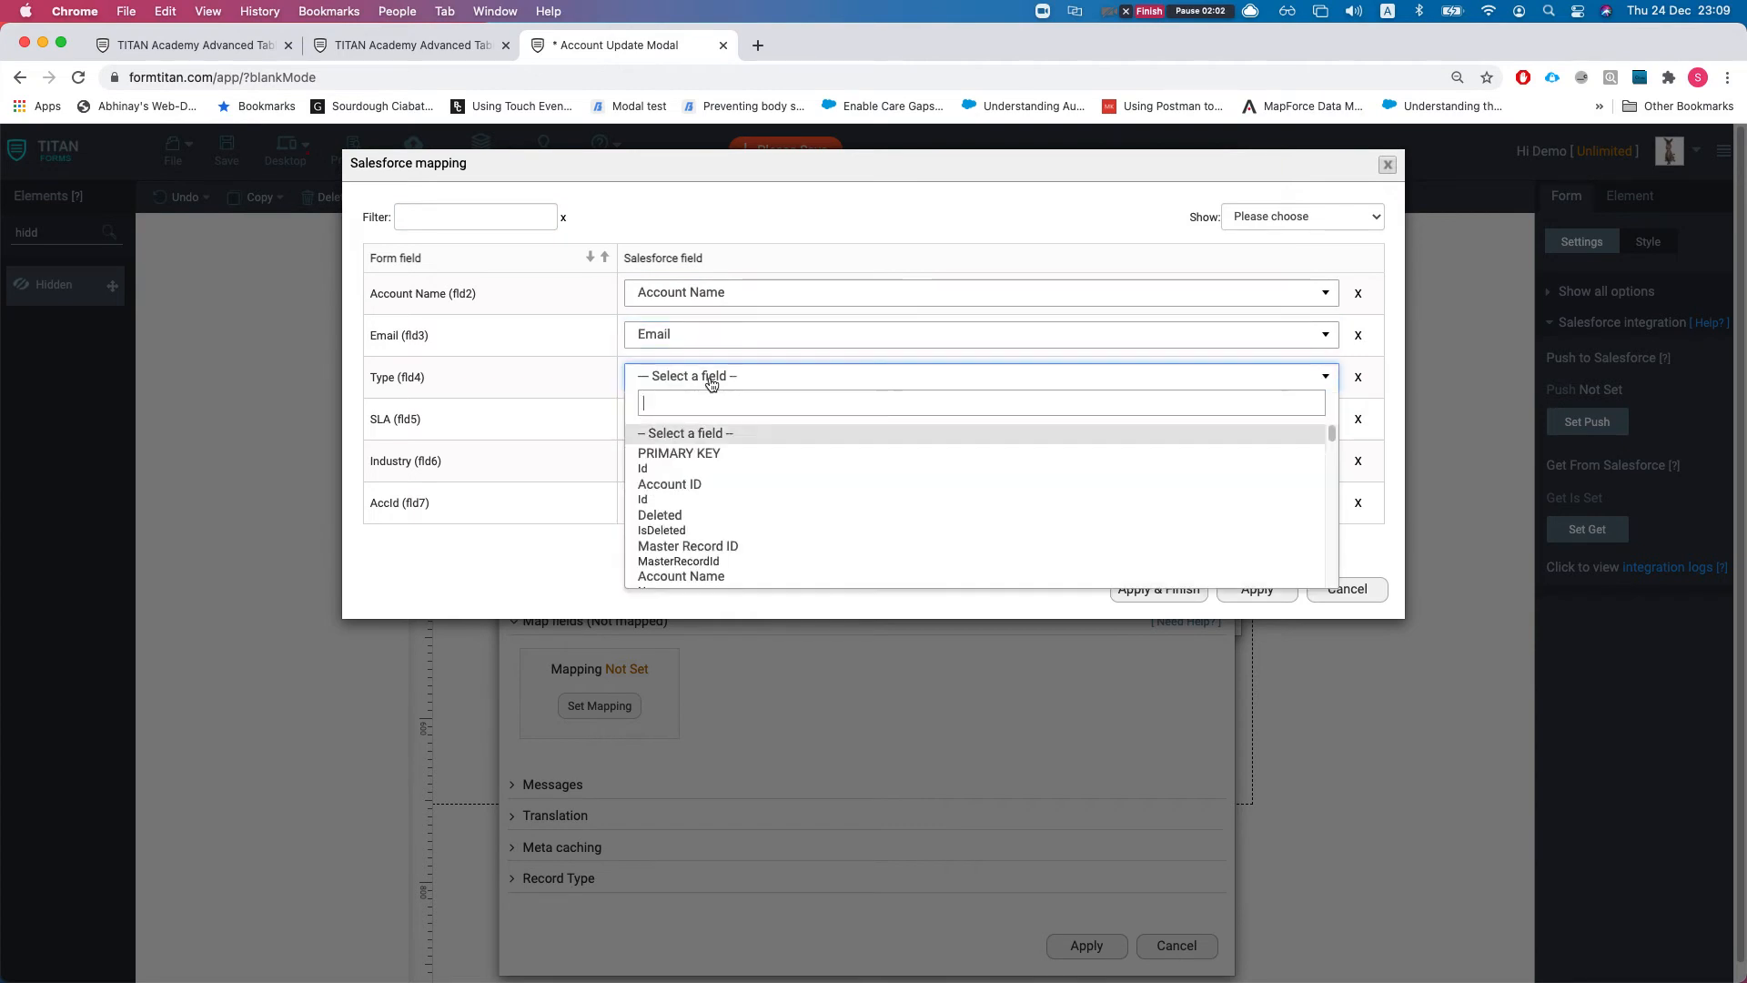
text(ty)
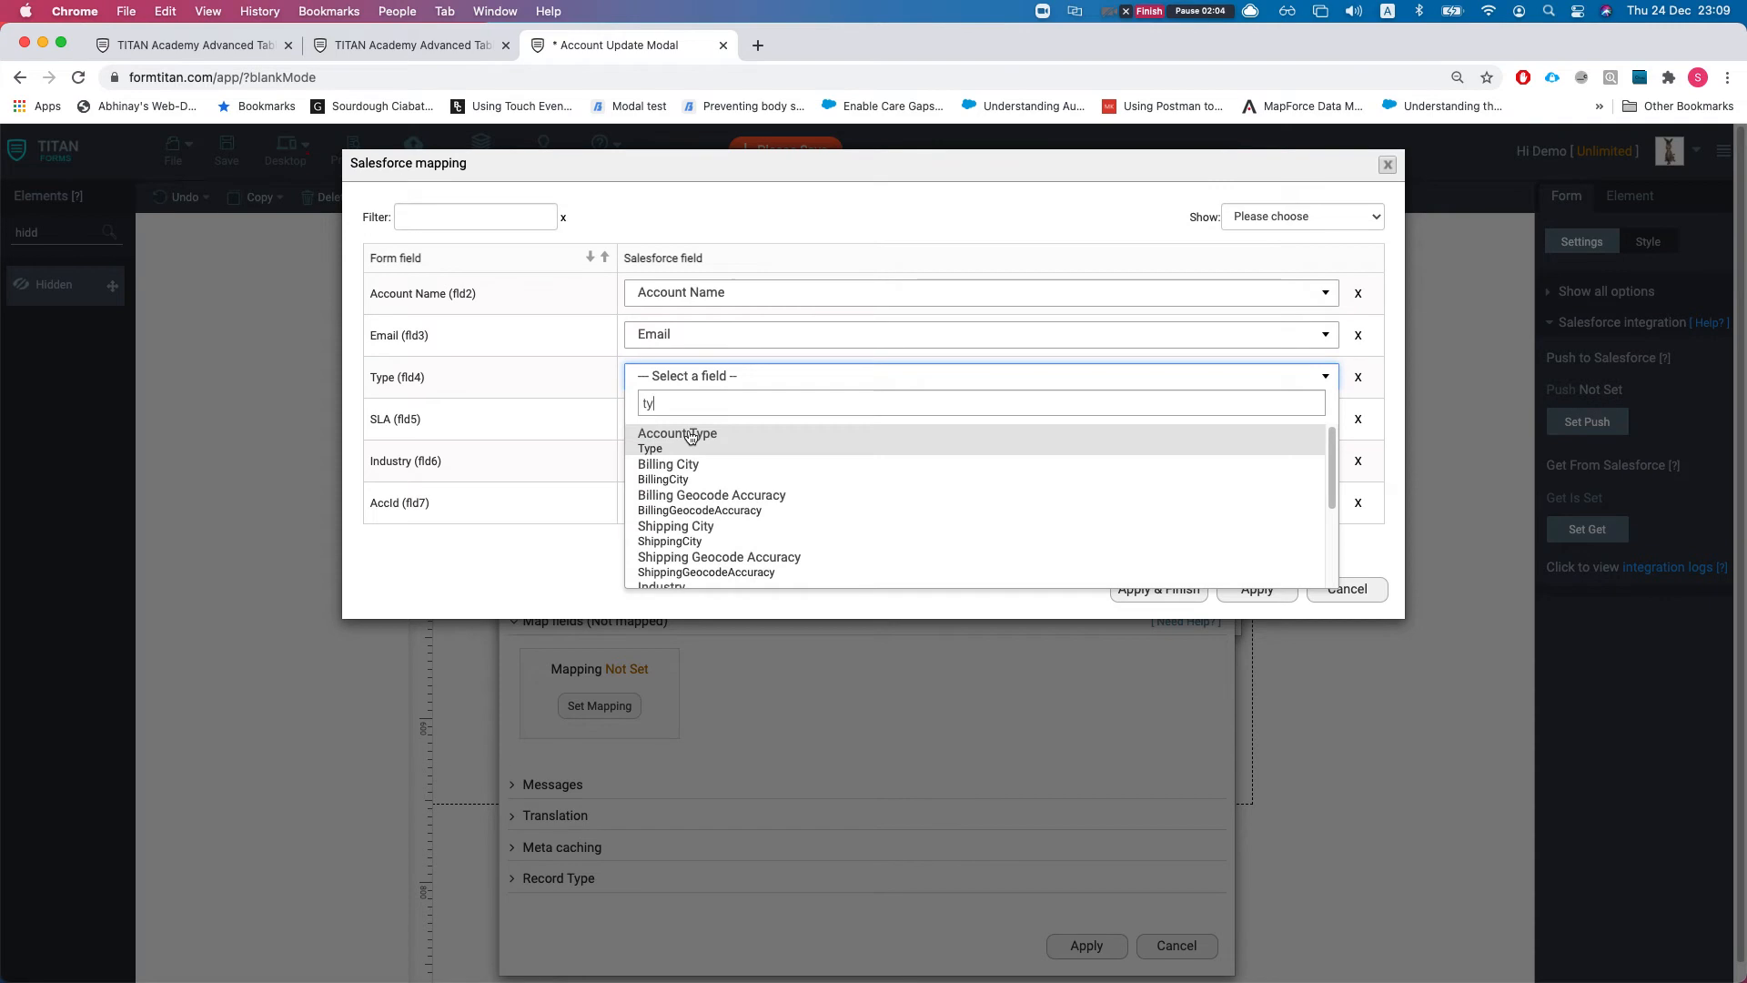
click(692, 432)
click(687, 421)
text(s)
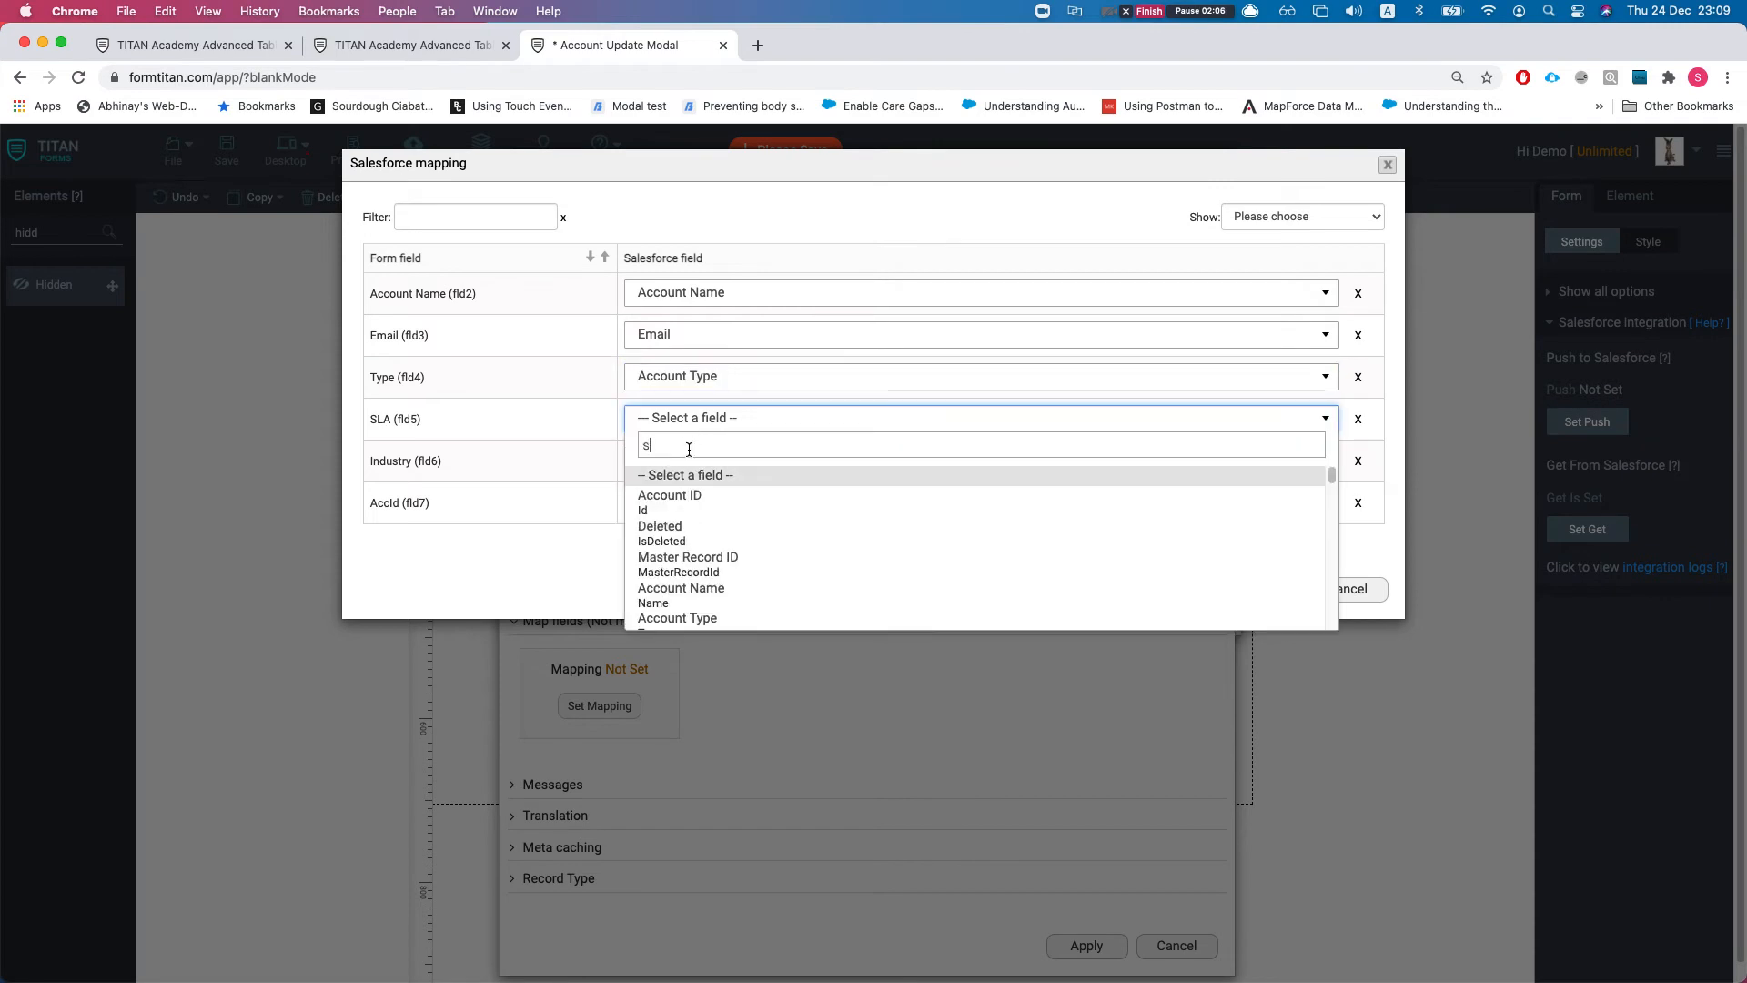
text(la)
click(683, 478)
Step: Map the Industry form field to Salesforce Industry, then apply and finish the Get mapping
click(682, 463)
text(in)
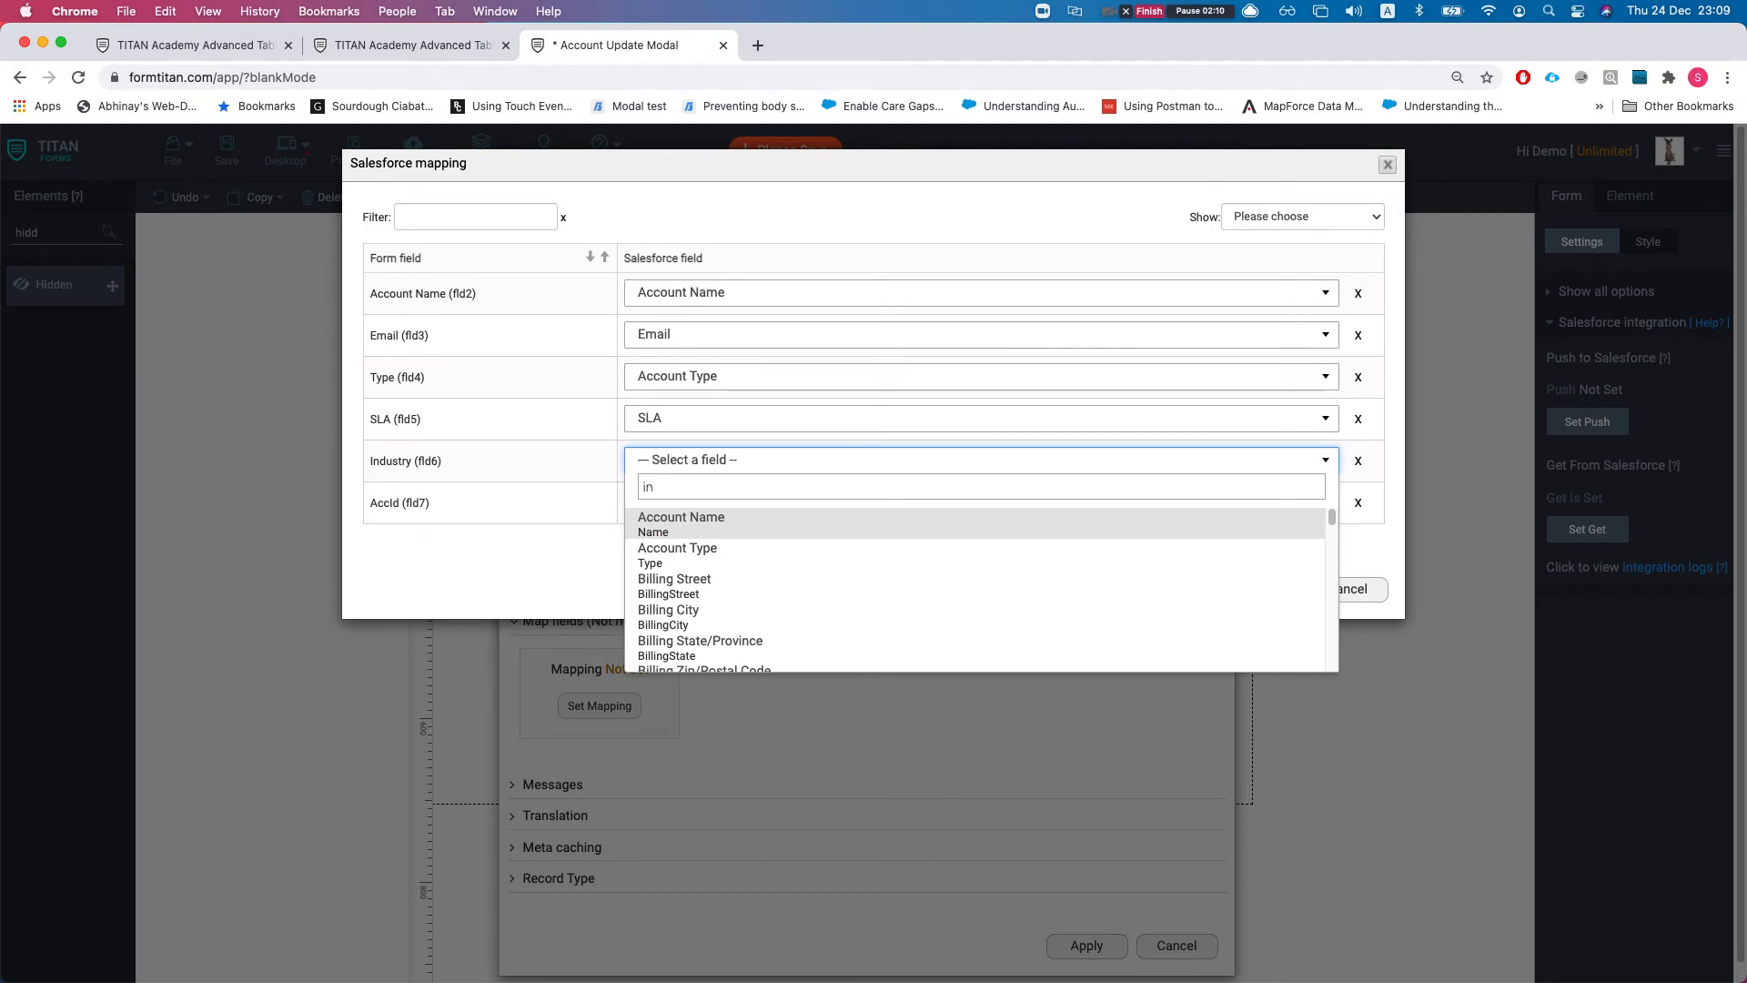
text(du)
click(680, 524)
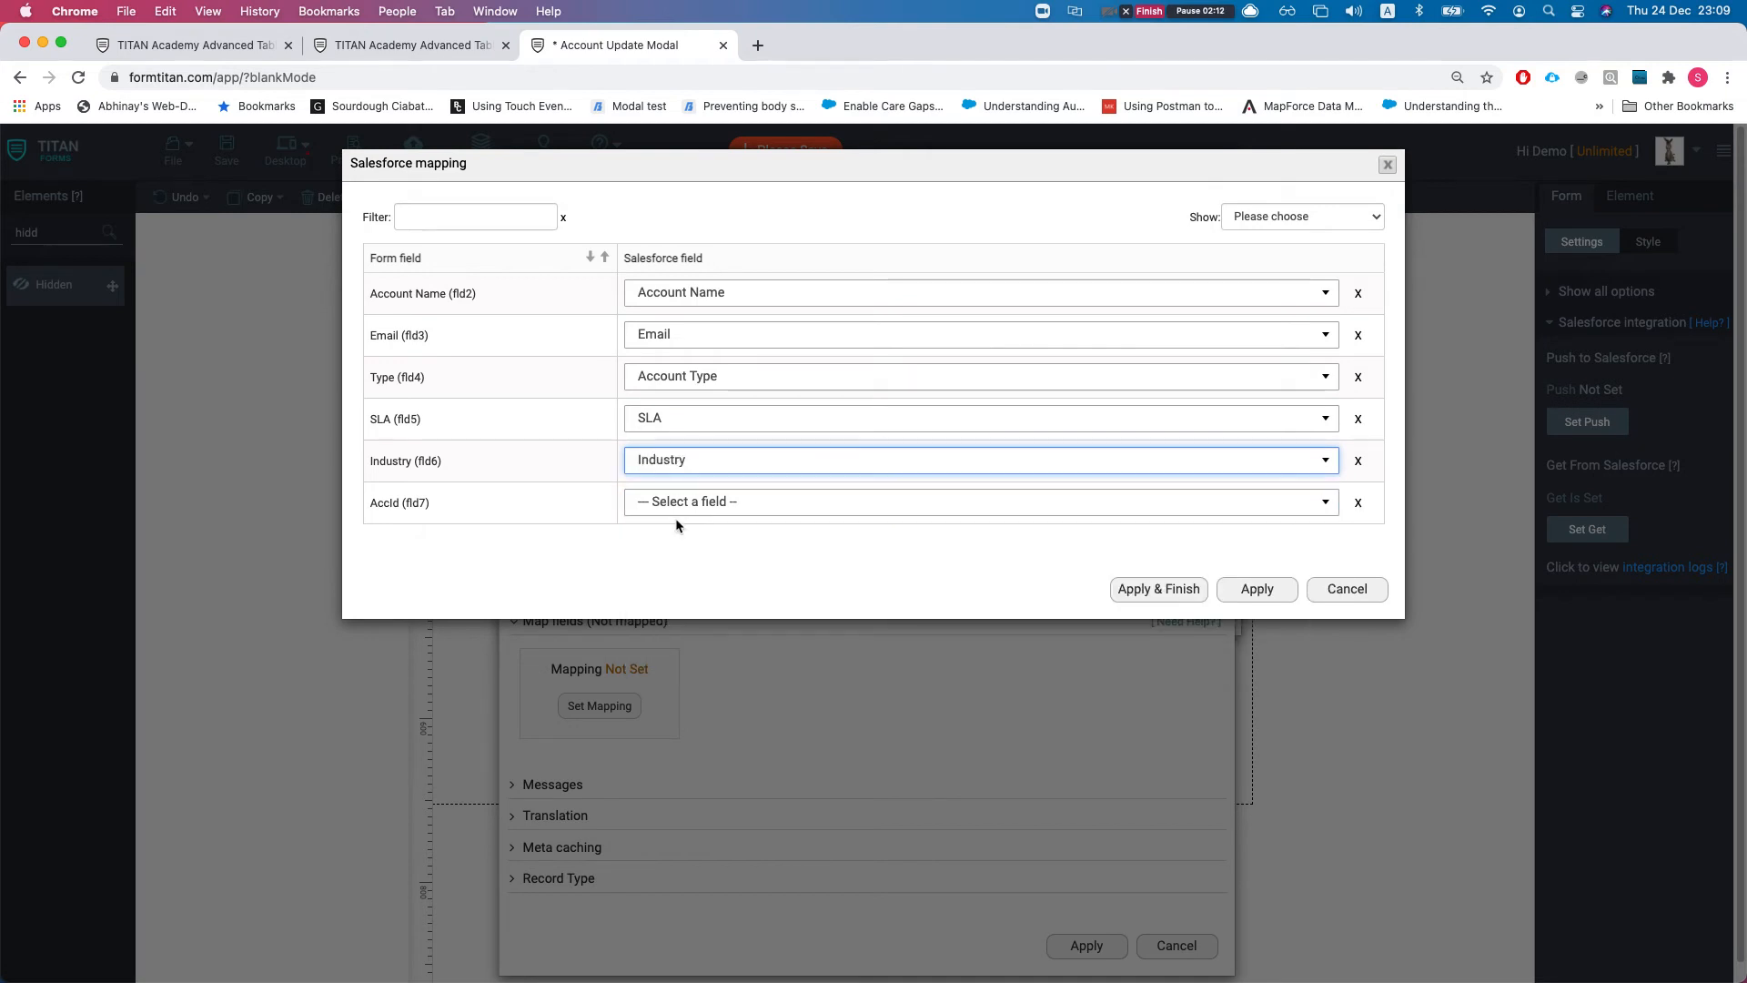
click(1168, 587)
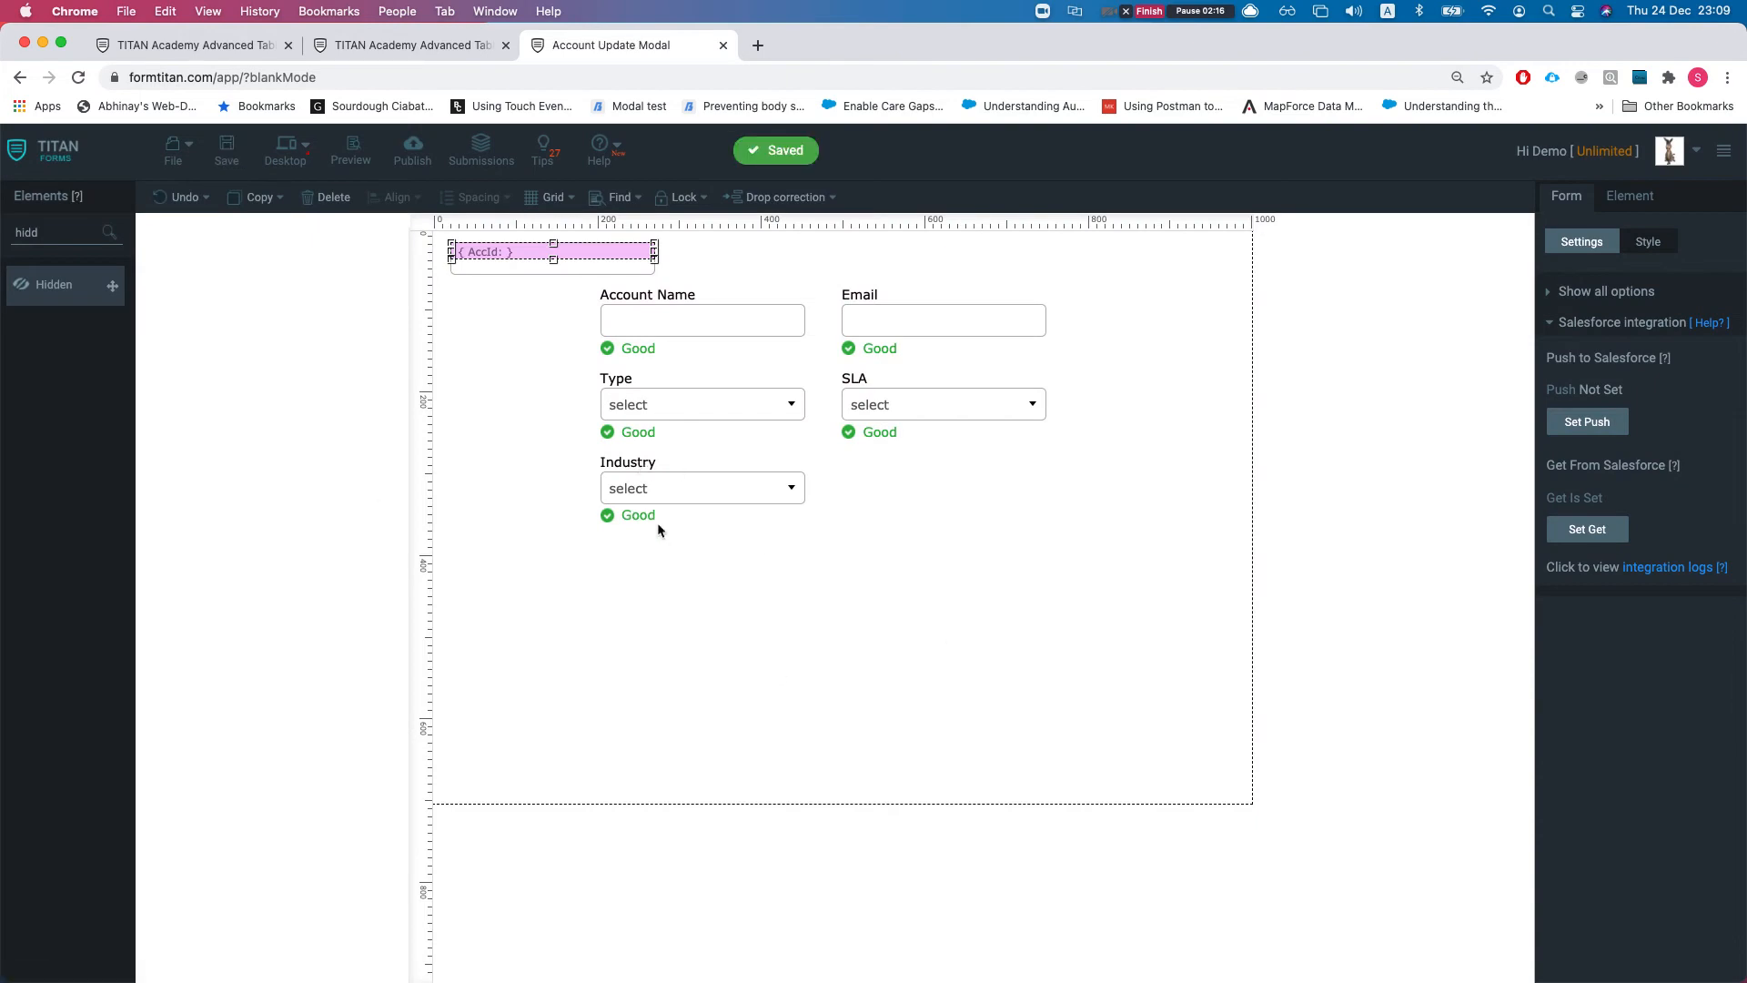
click(687, 310)
double_click(57, 225)
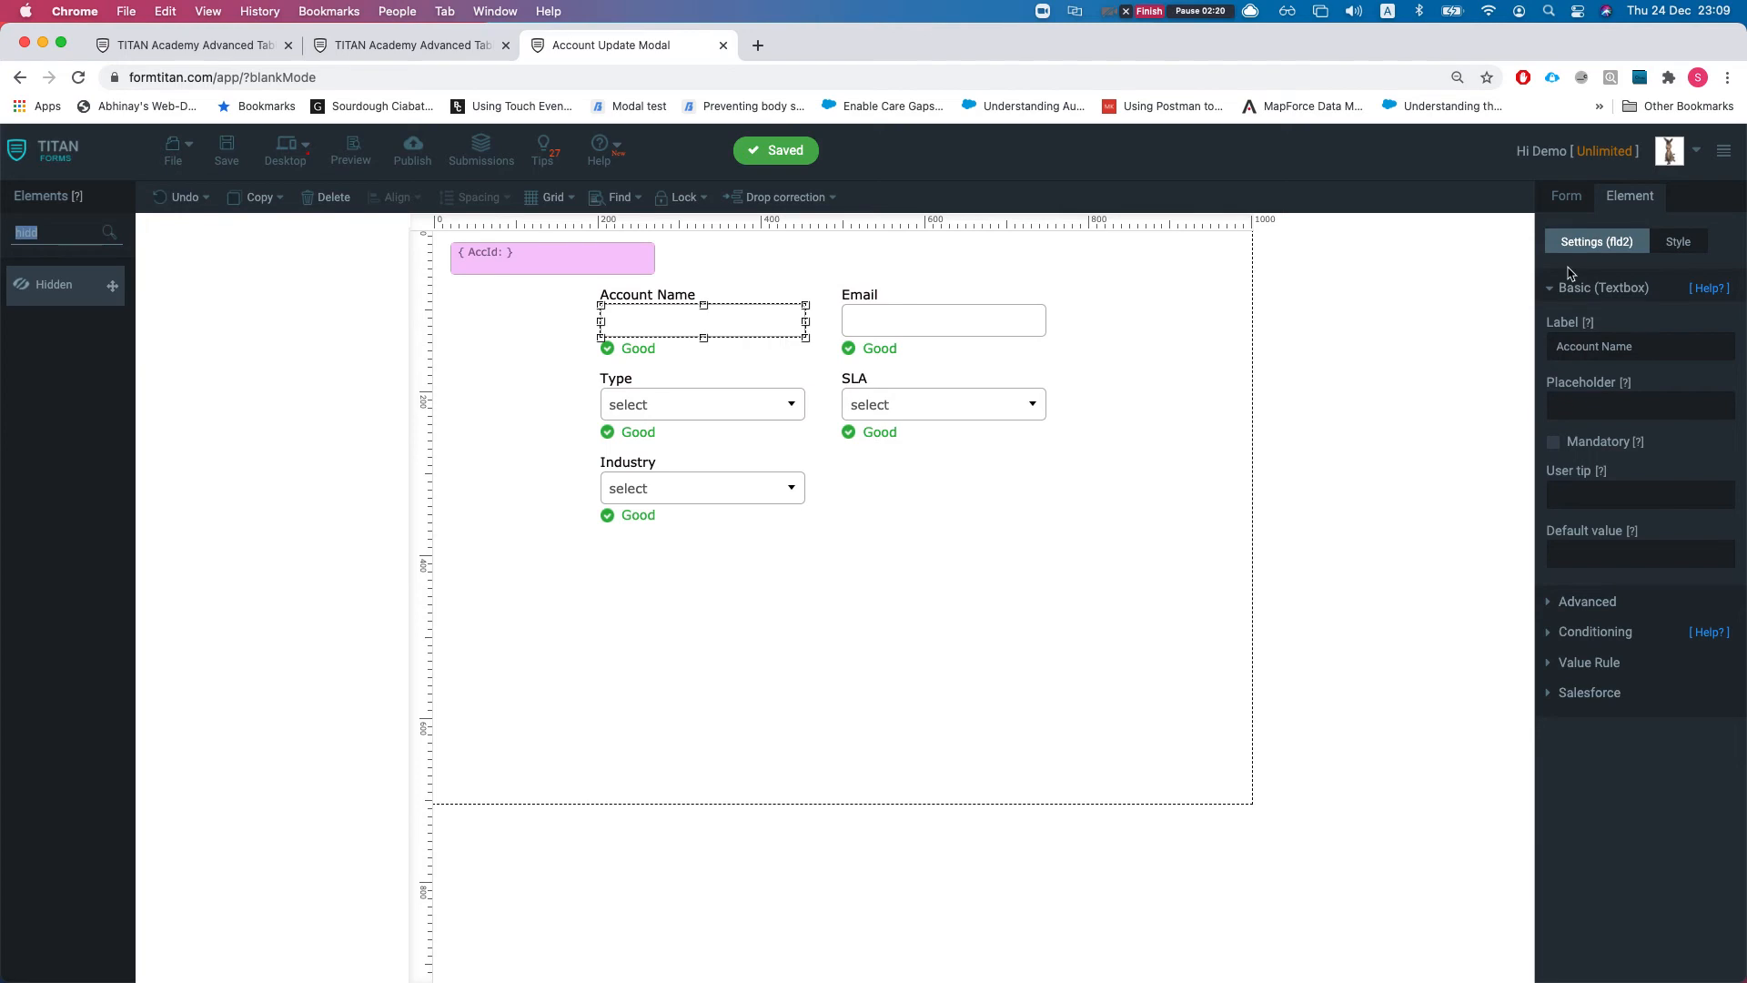
Step: Set up a Push to Salesforce integration for the form using the Account object
click(1566, 196)
click(1585, 421)
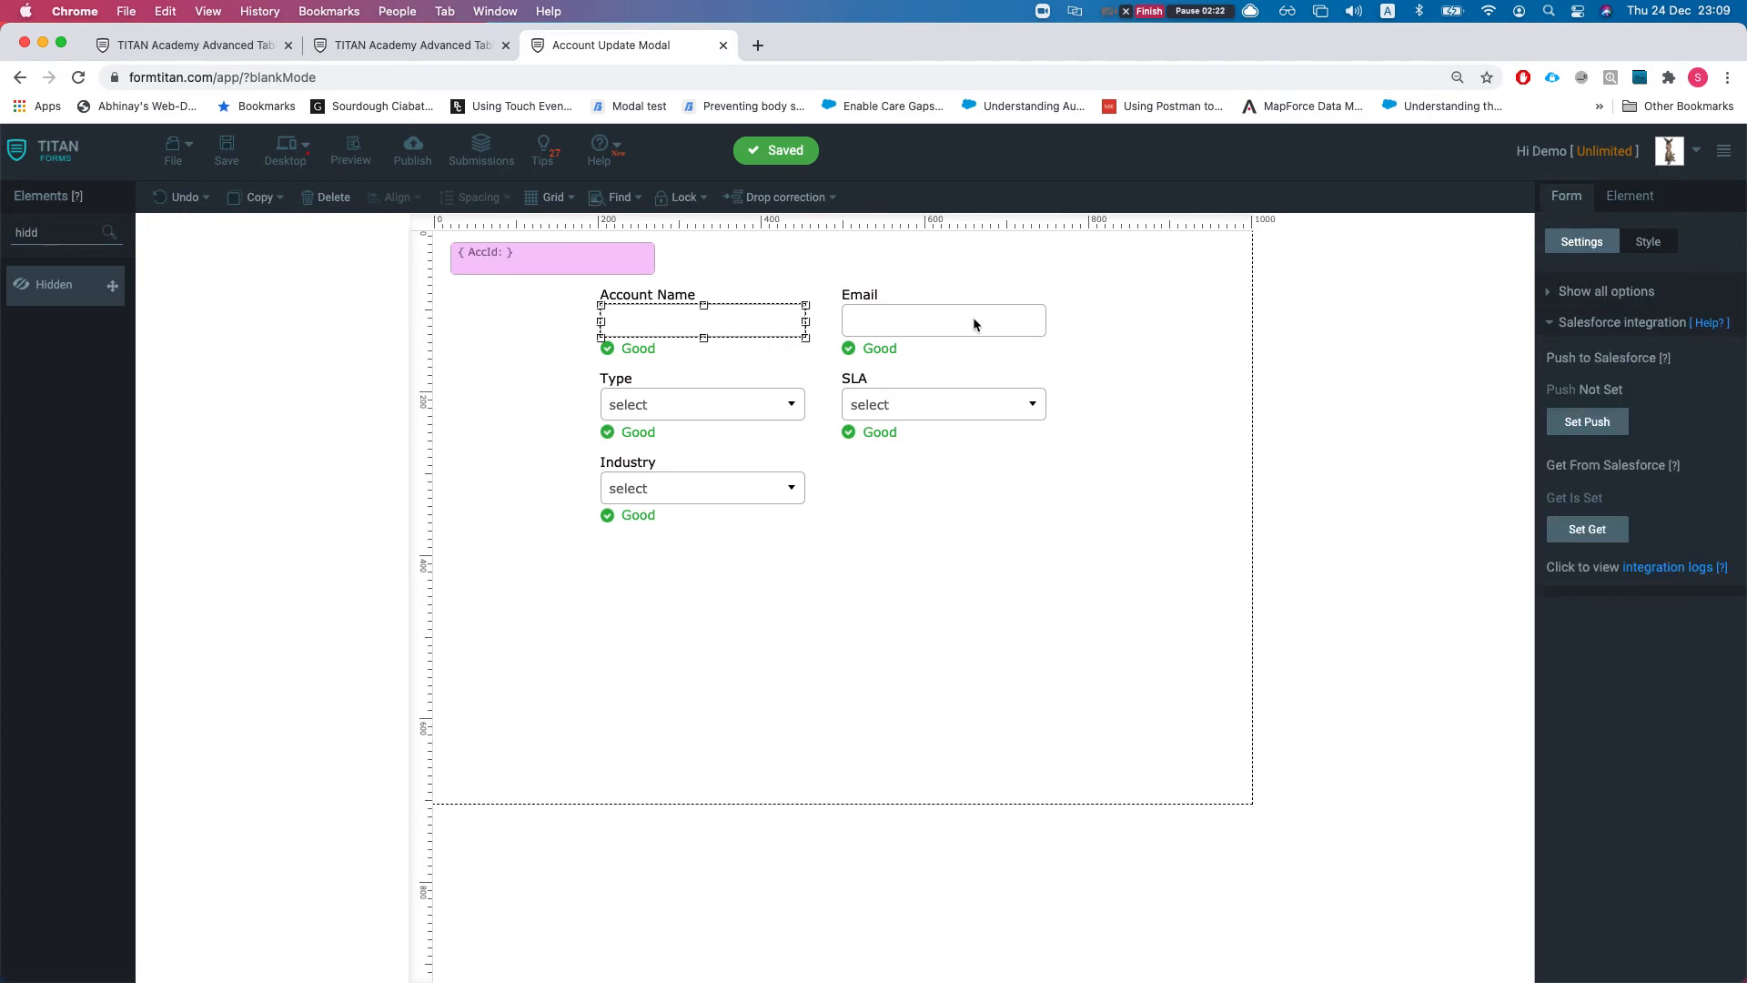
click(642, 425)
click(566, 265)
text(acc)
click(605, 319)
Step: Comment the push object as "update the acc" and enable its use in a custom button / action
click(791, 268)
text(update hte)
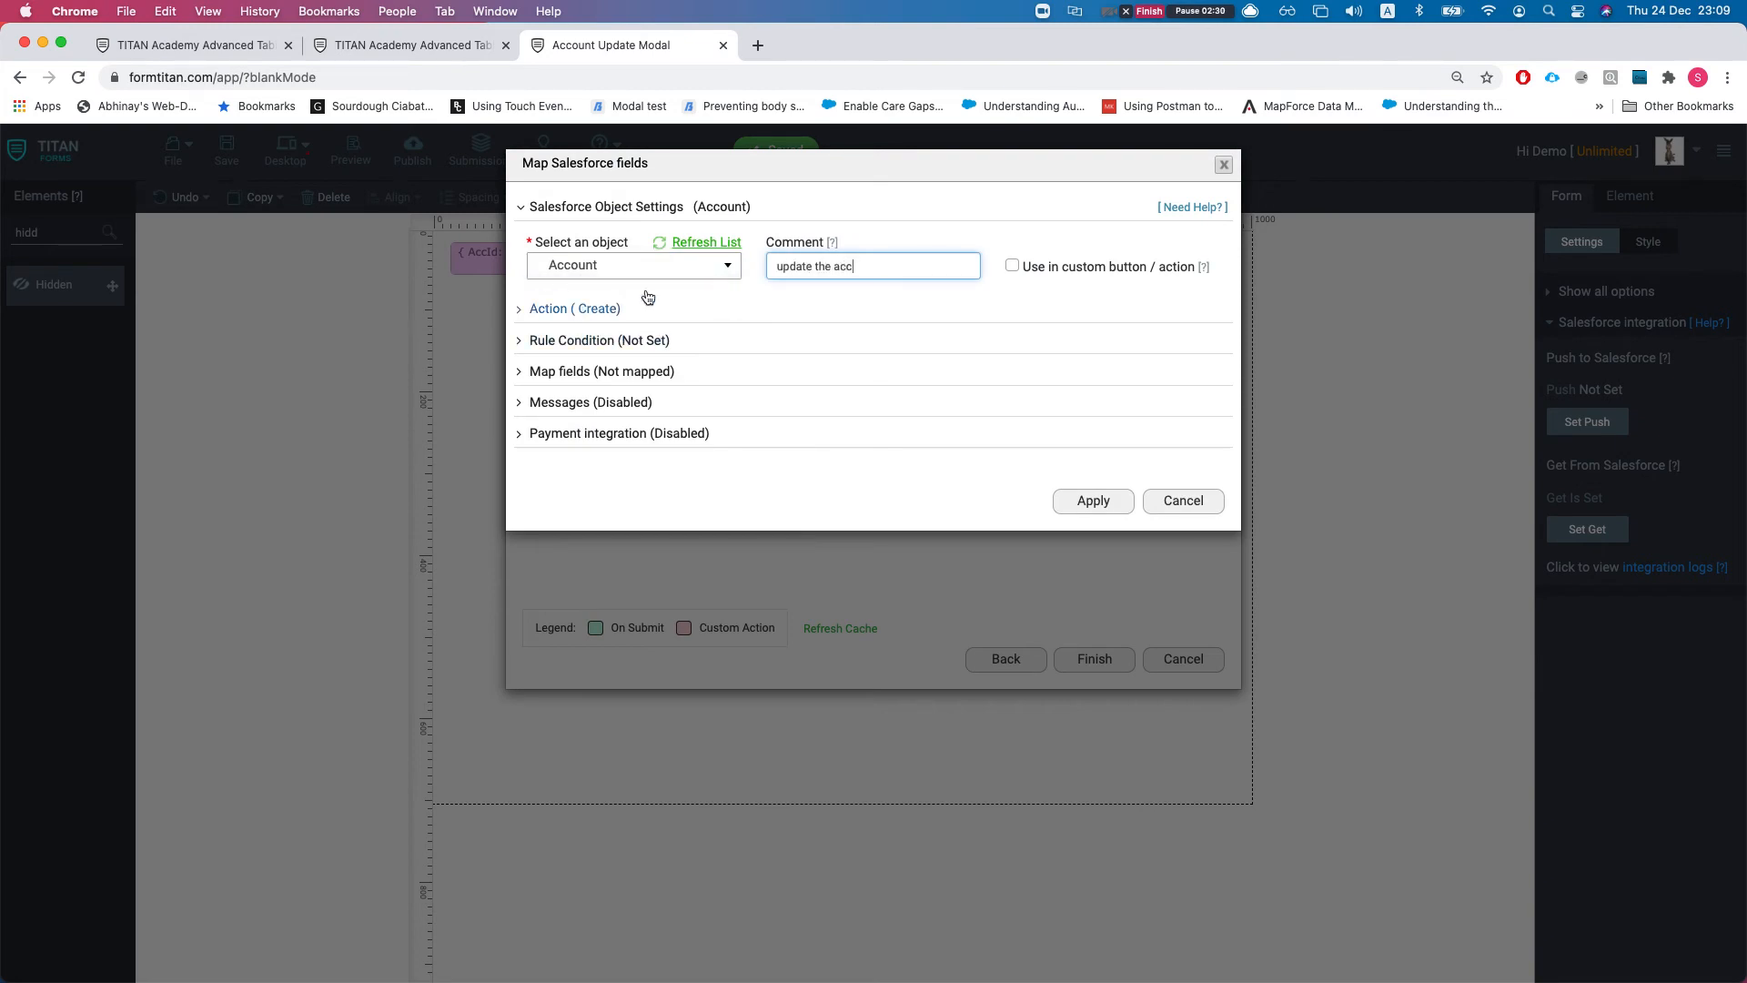
click(1012, 266)
Step: Set the push action to Update, with the condition that Account ID equals the form field AccId
click(660, 314)
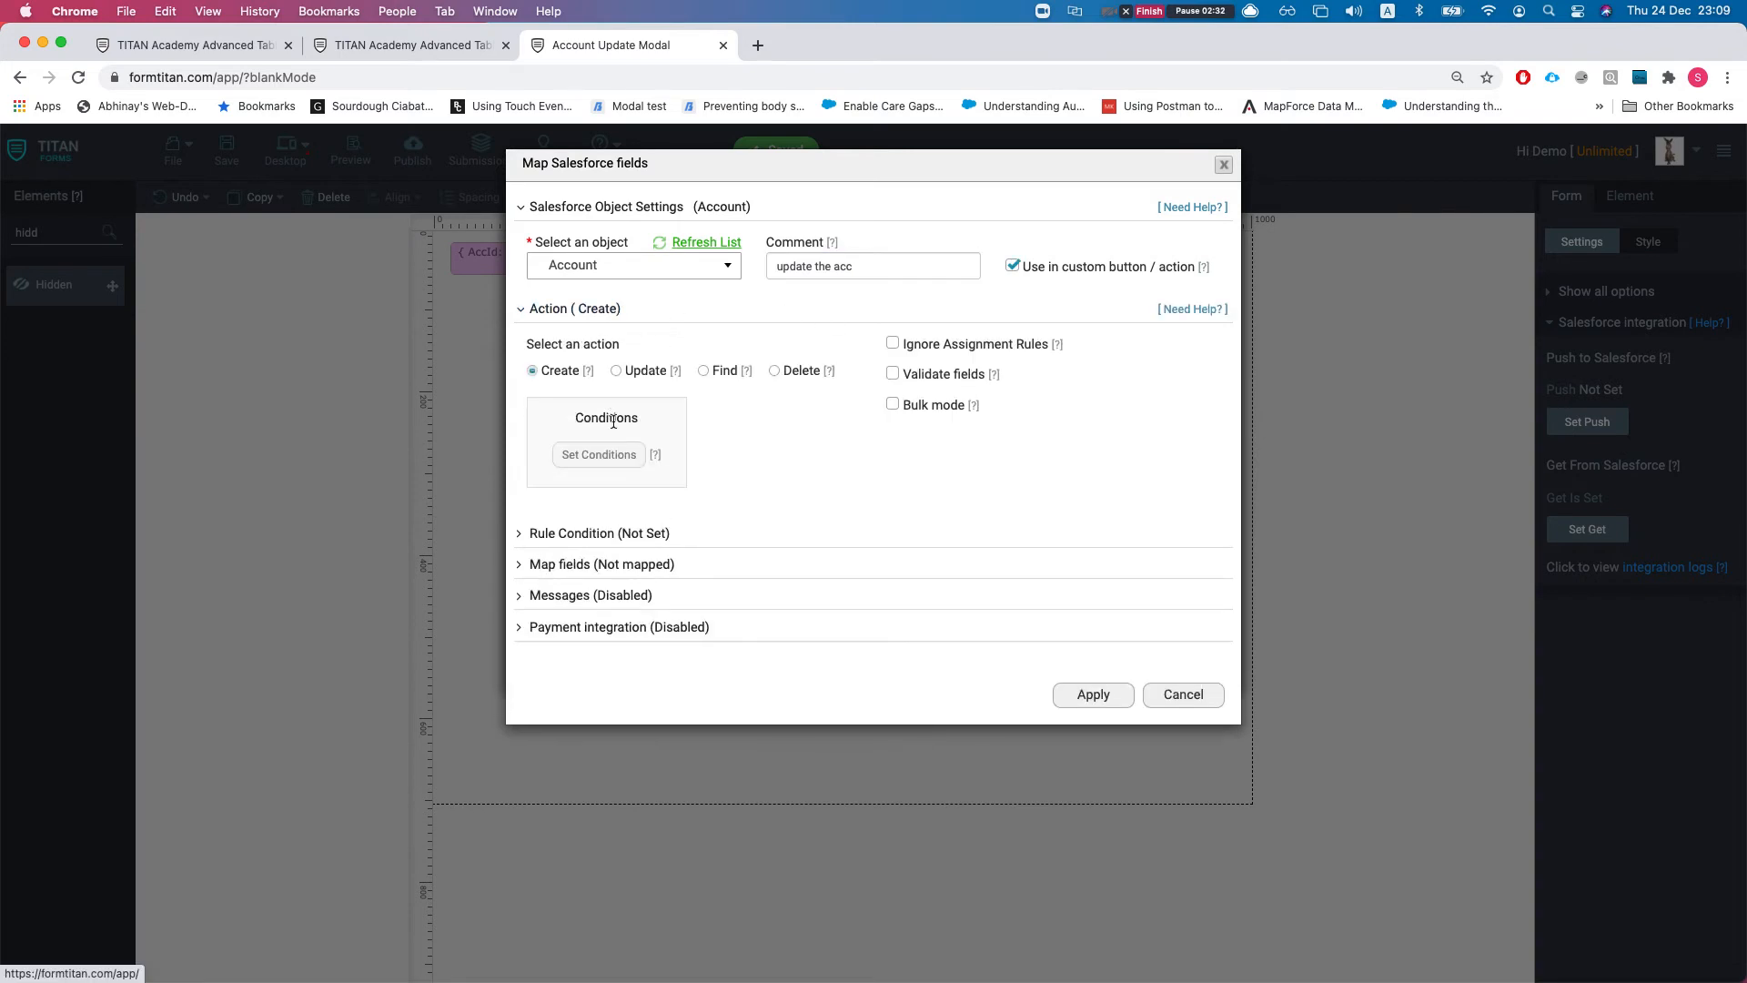
click(642, 372)
click(591, 460)
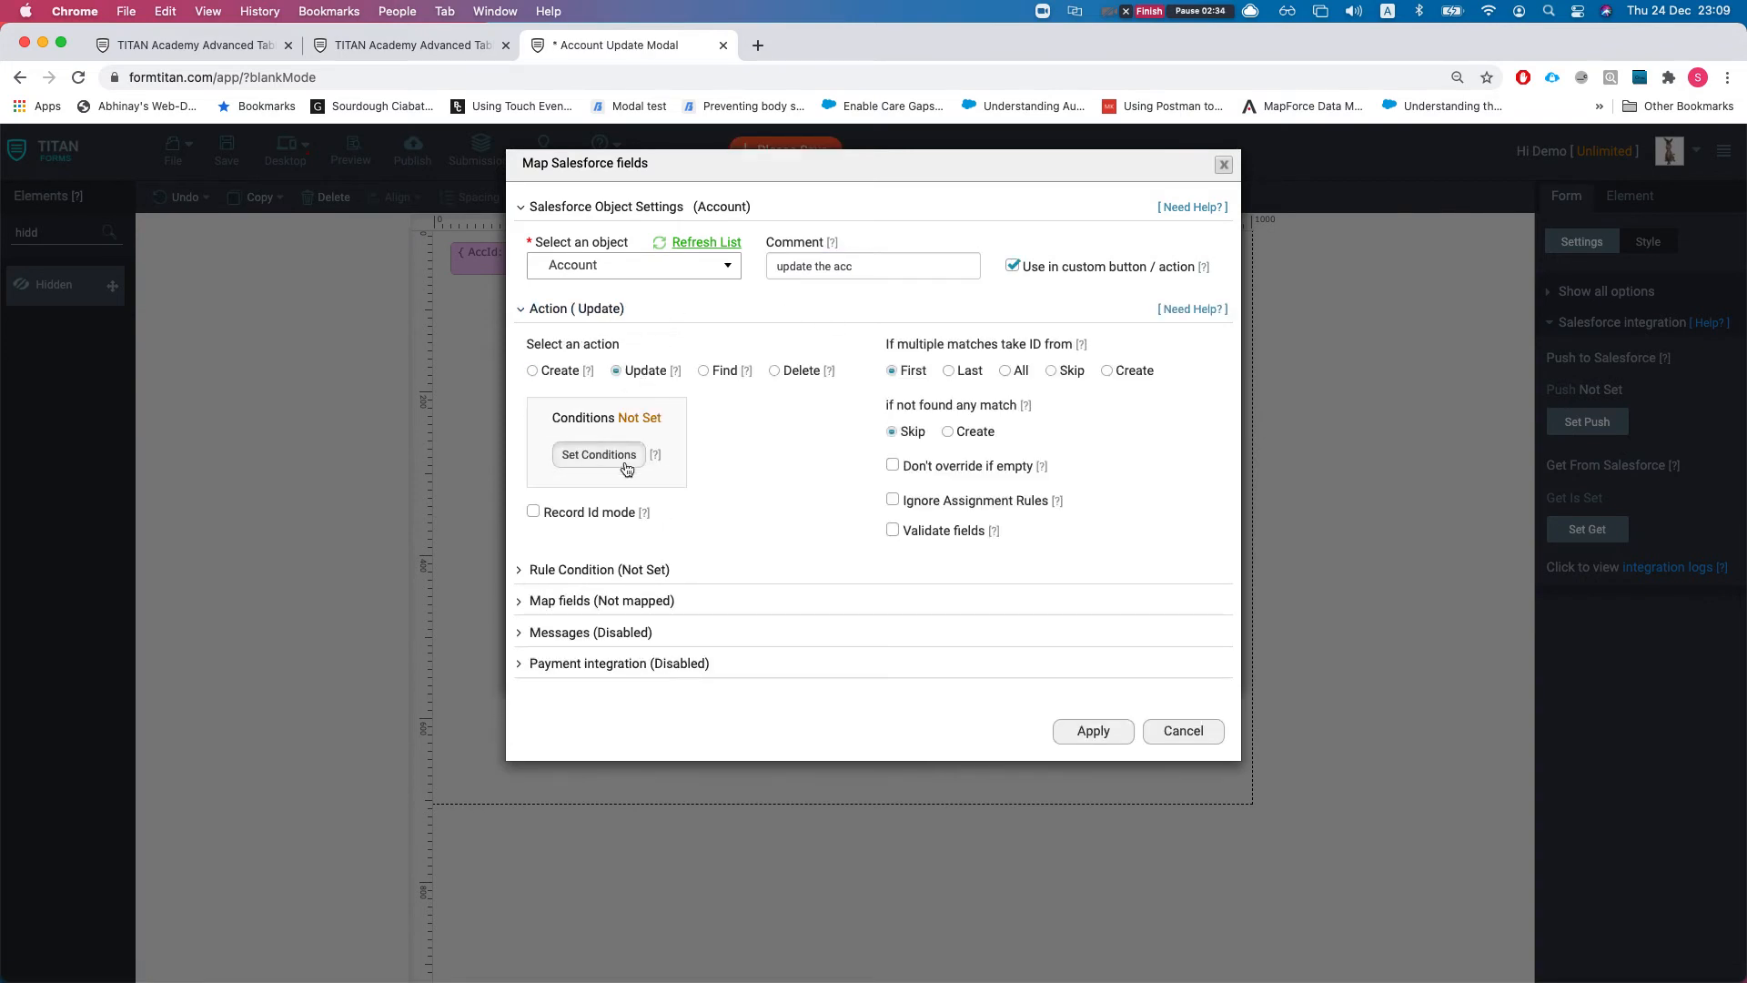
click(529, 215)
text(acc)
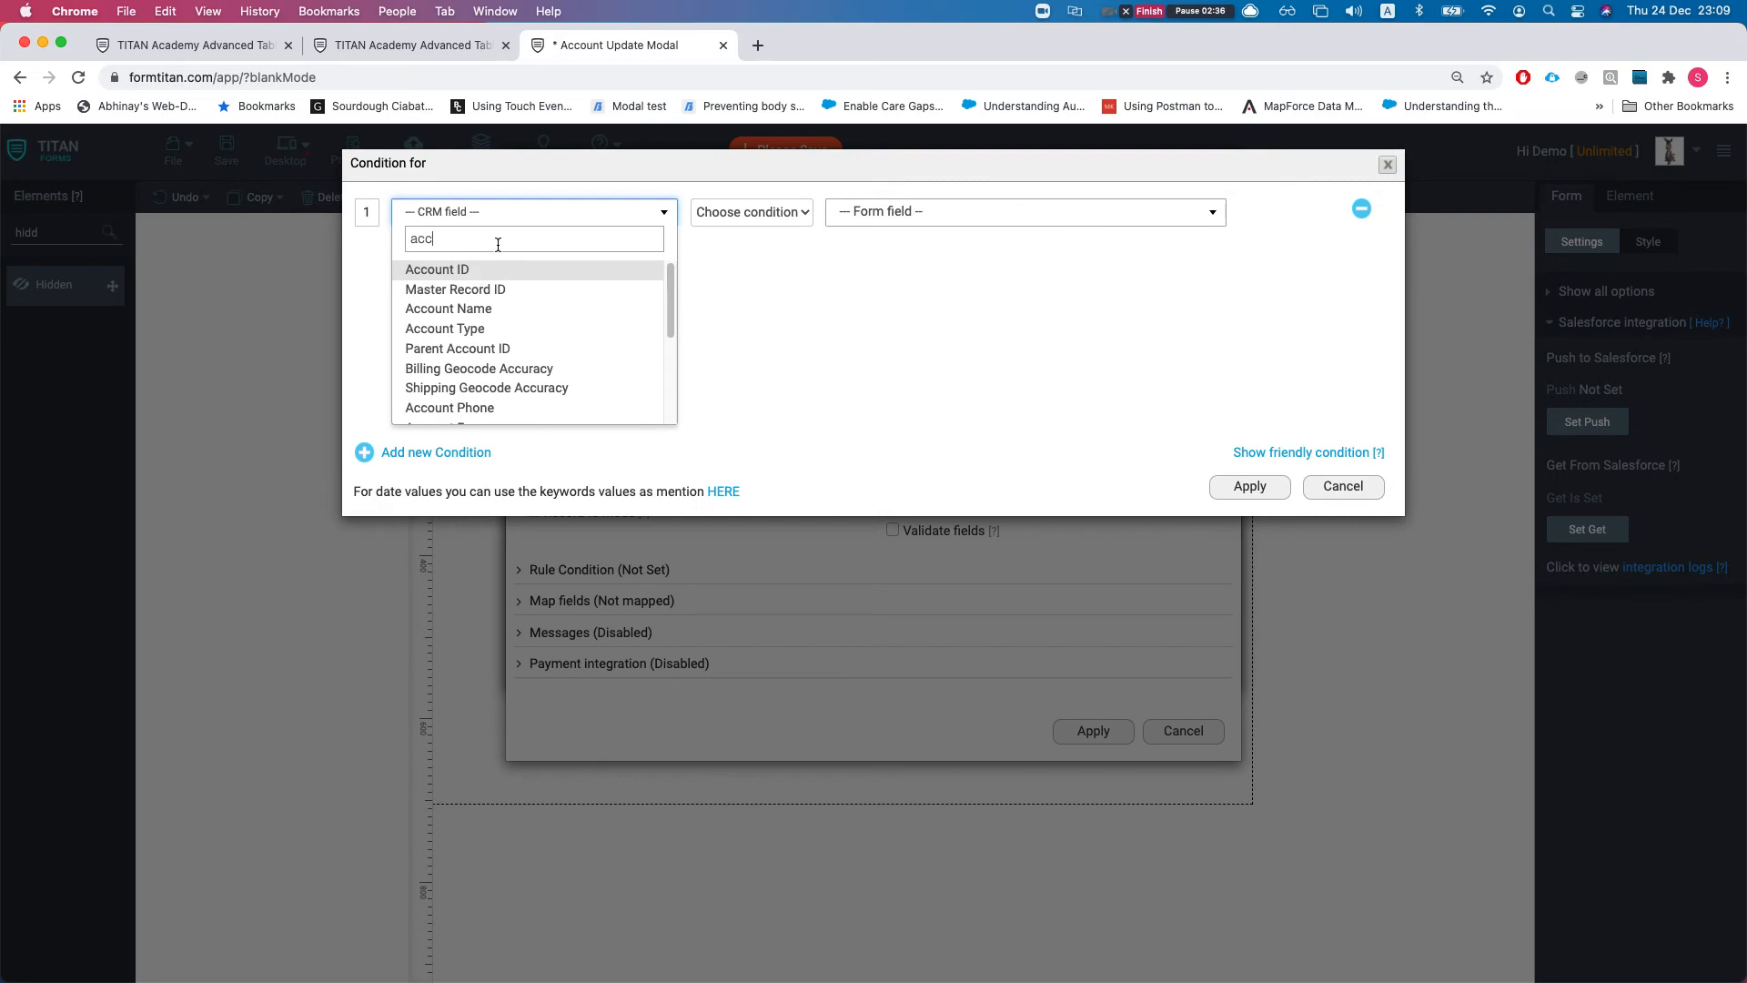
click(479, 271)
click(724, 223)
click(723, 233)
click(897, 219)
text(a)
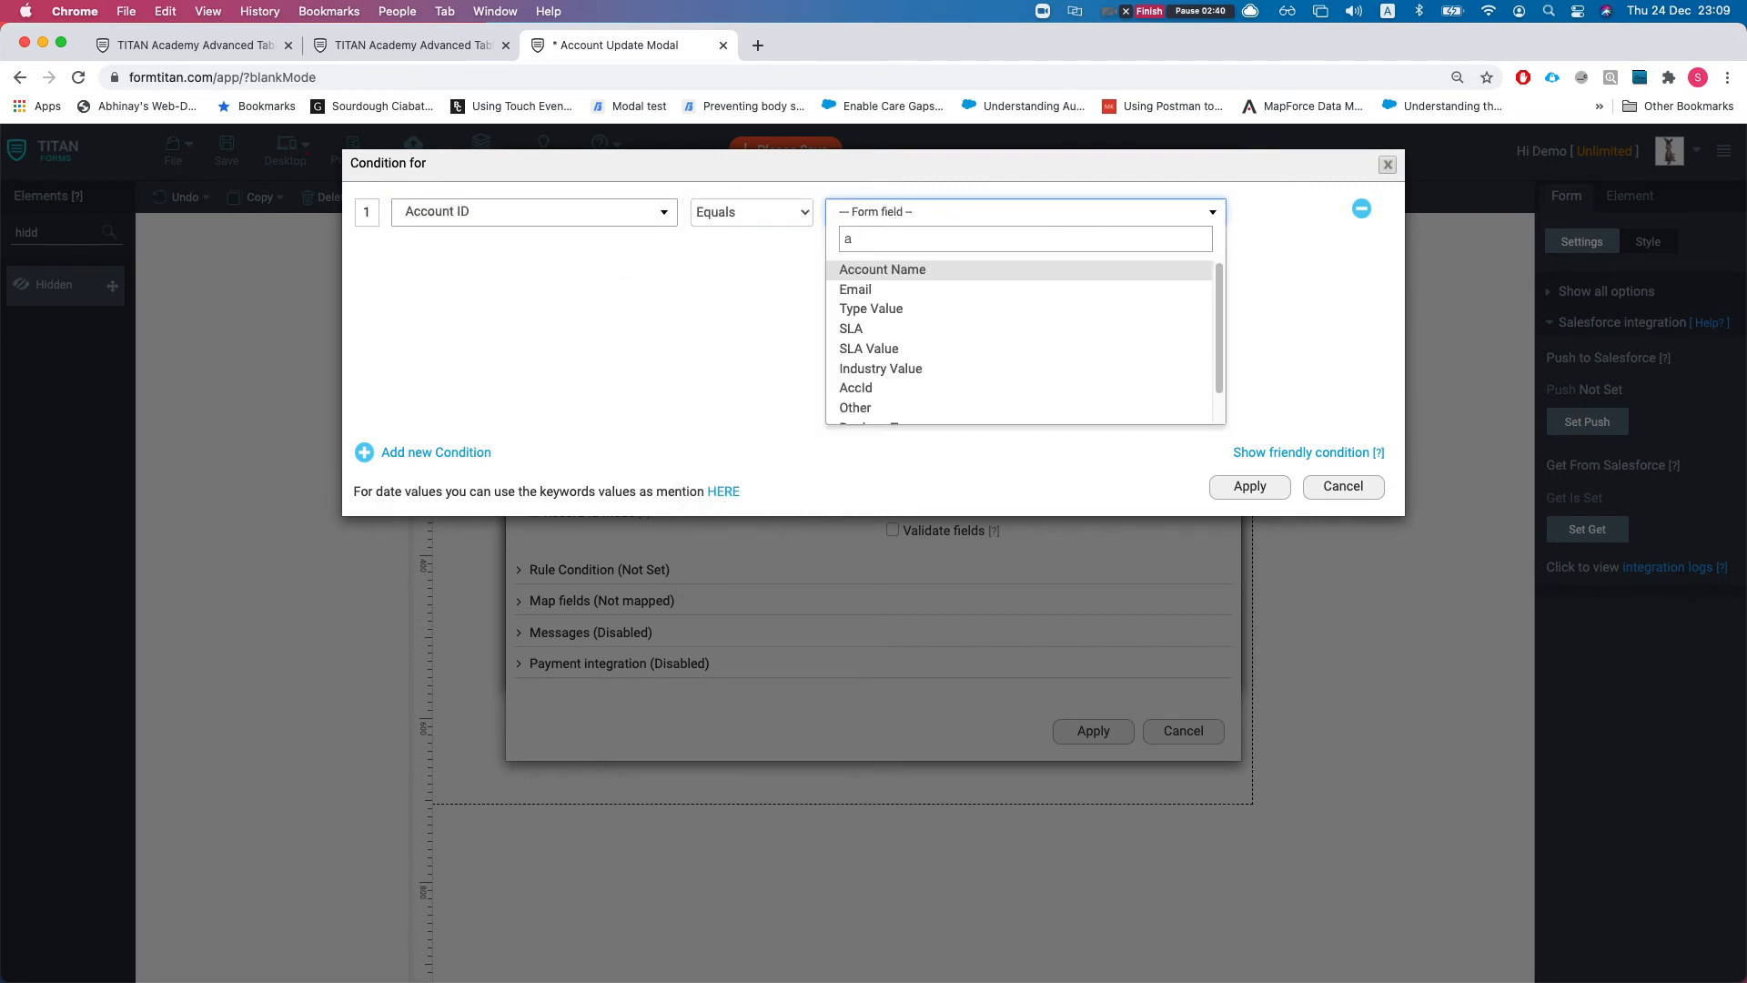
text(cc)
click(882, 289)
click(1232, 485)
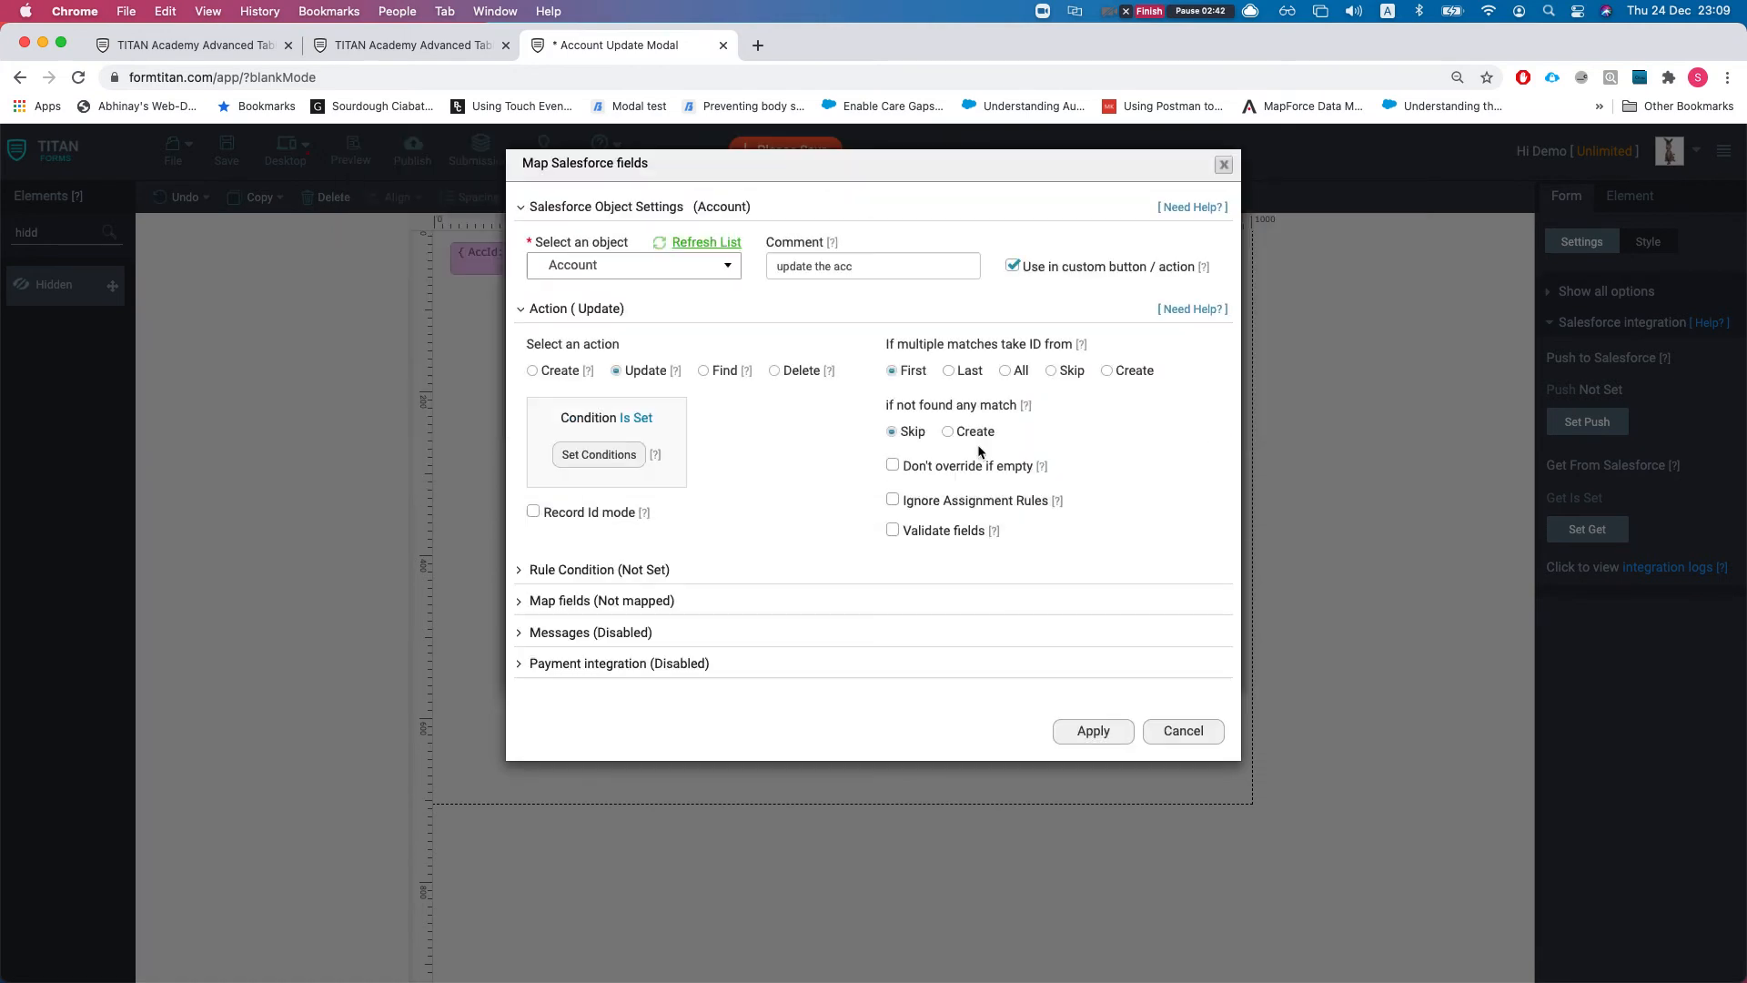
Step: In the push mapping, map Salesforce Account Name to the Account Name form field and Account Type to Type value
click(603, 601)
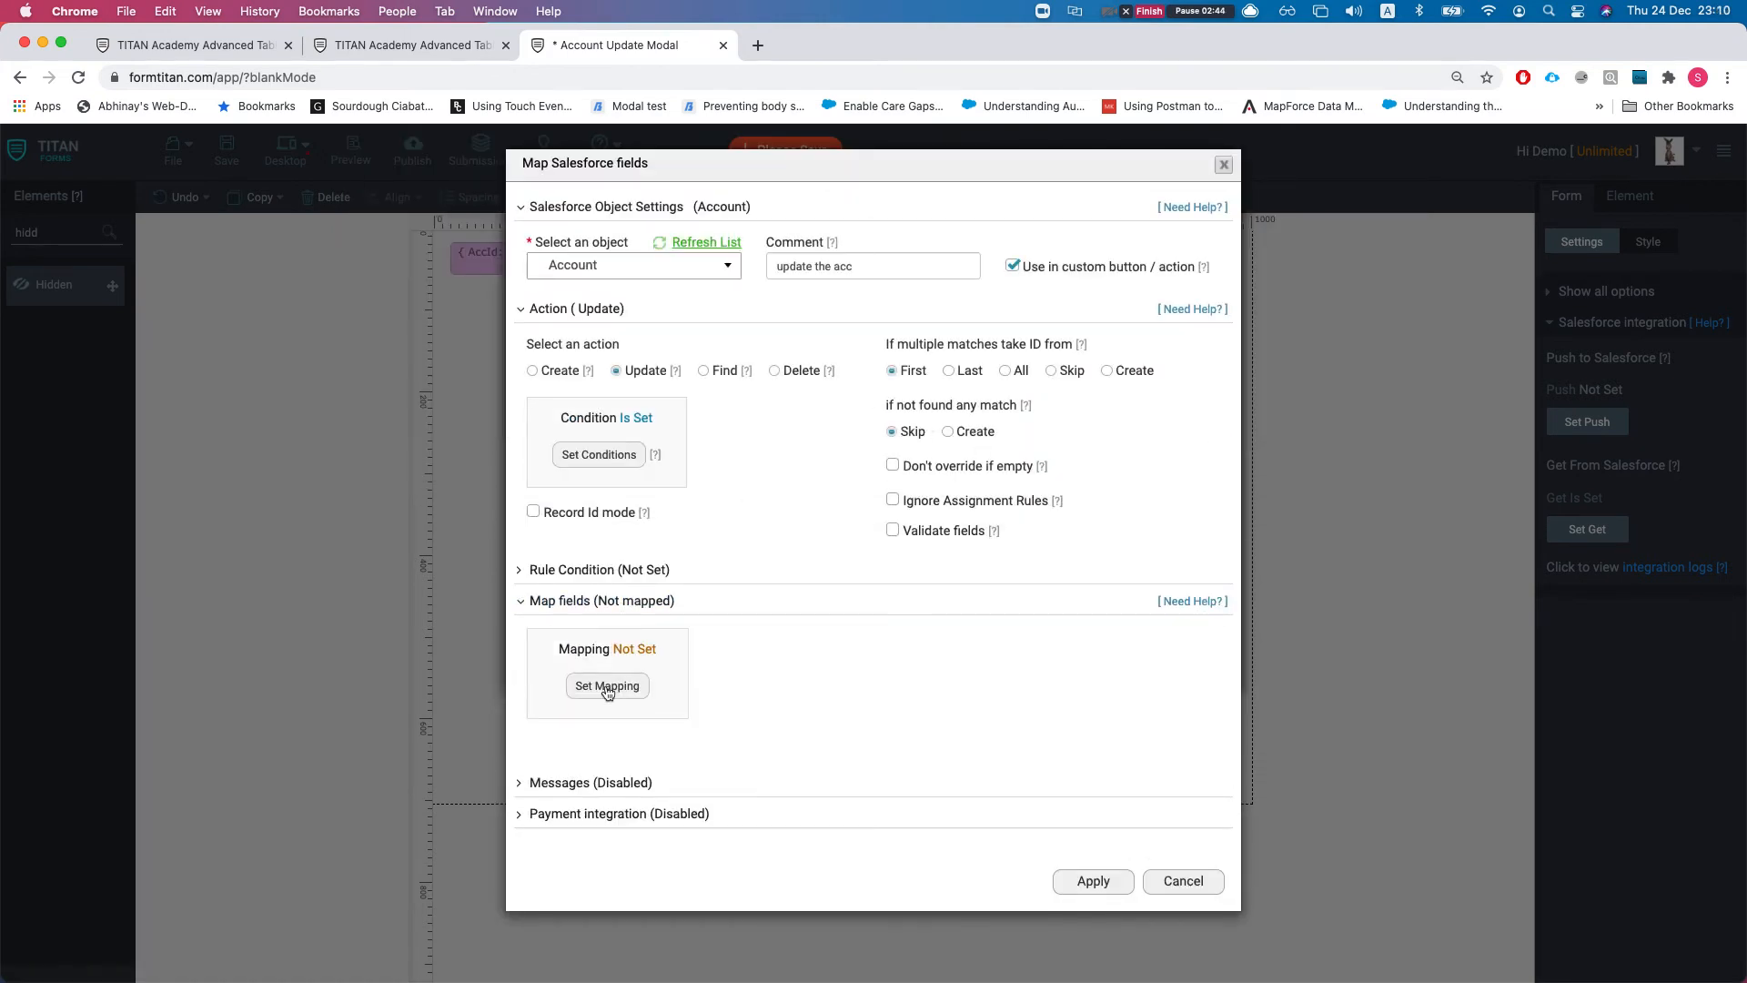
click(607, 687)
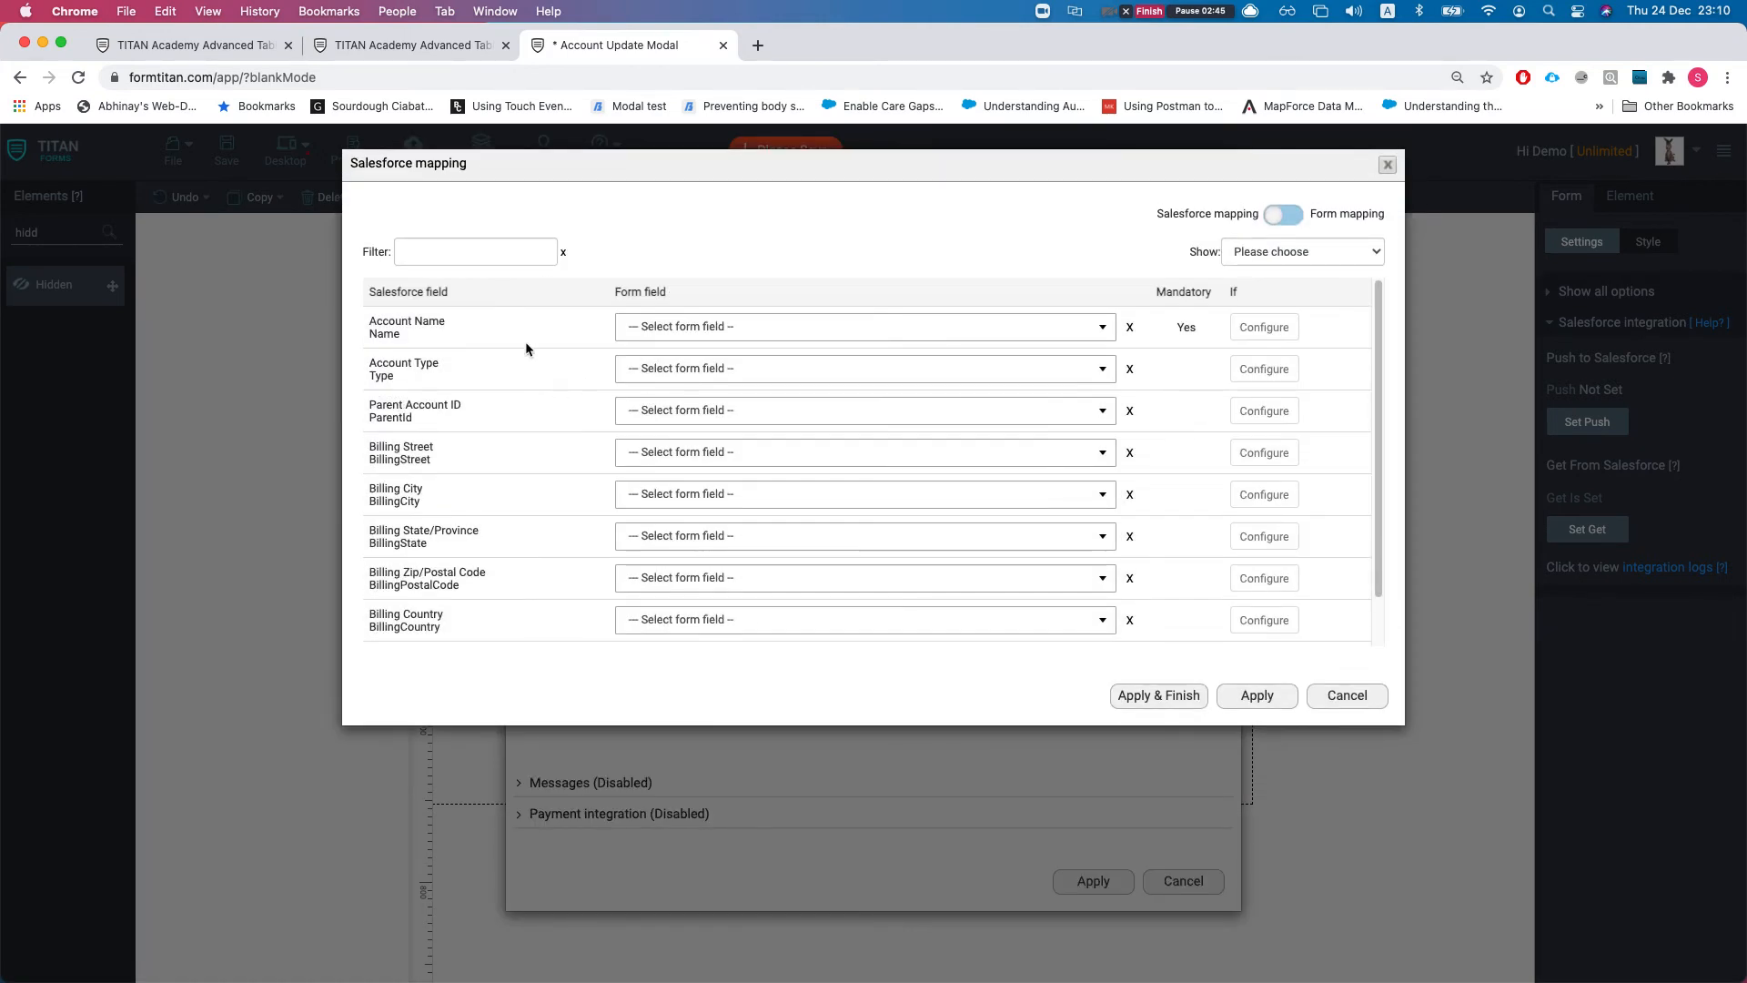
click(712, 329)
text(nam)
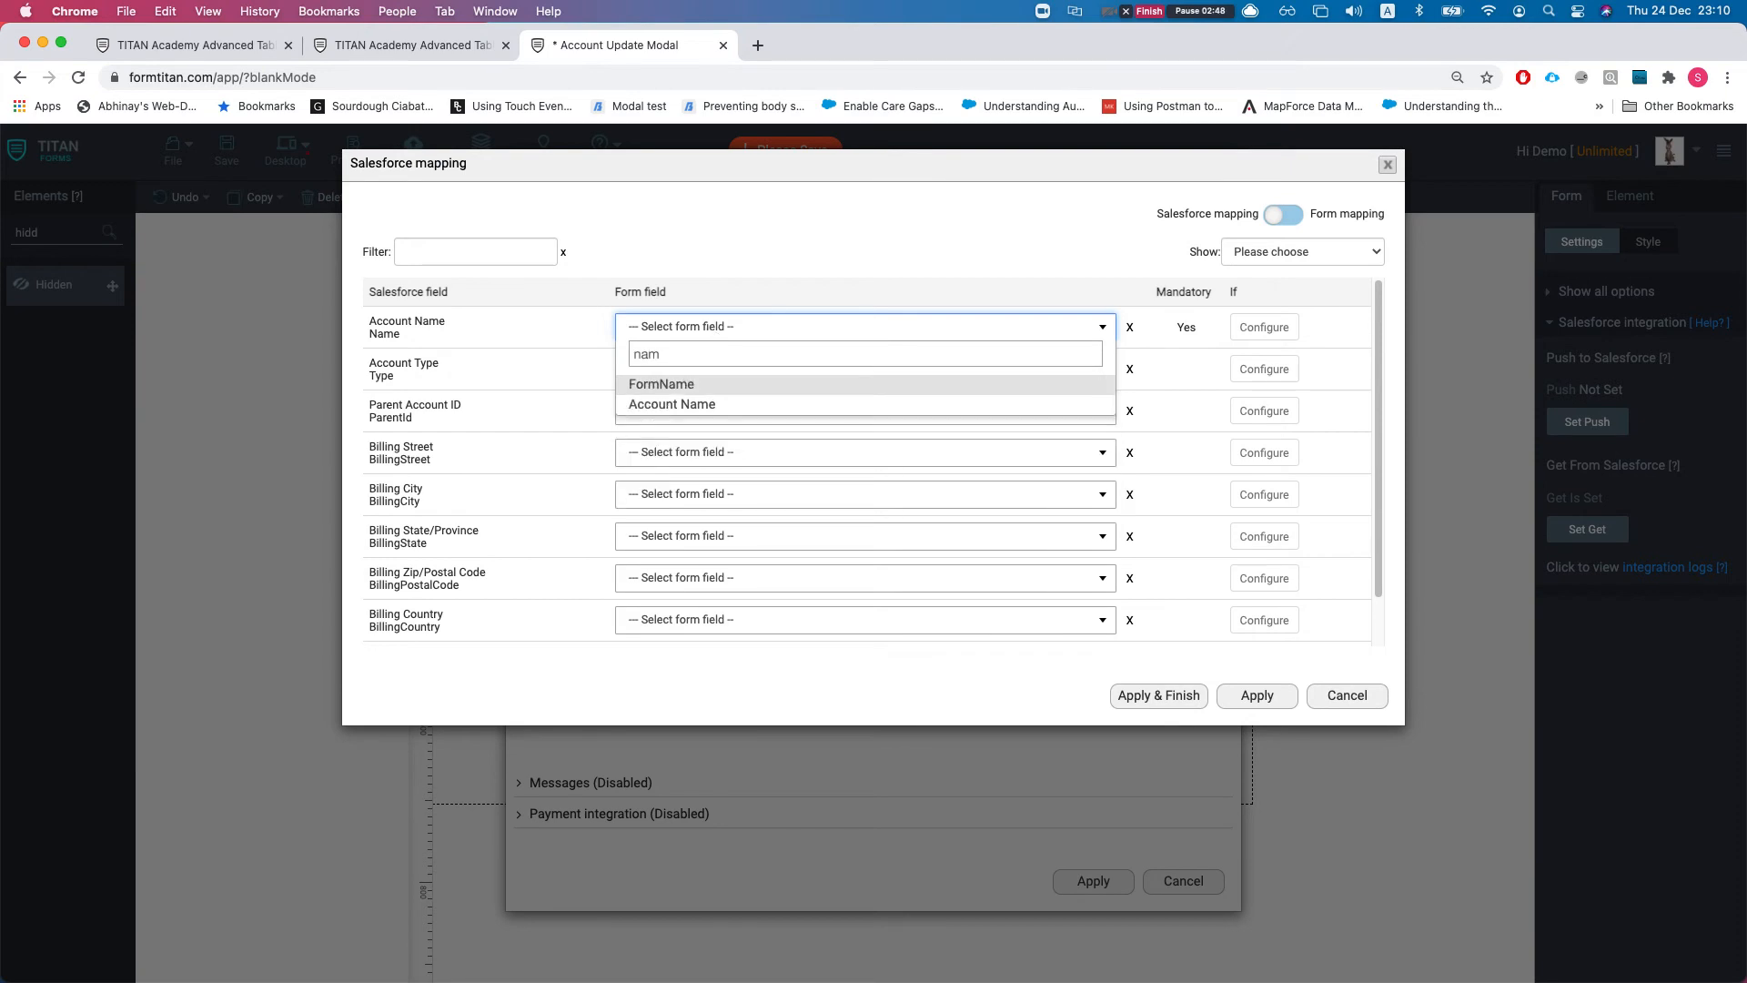
key(Down)
key(Return)
click(705, 368)
text(ty)
click(681, 448)
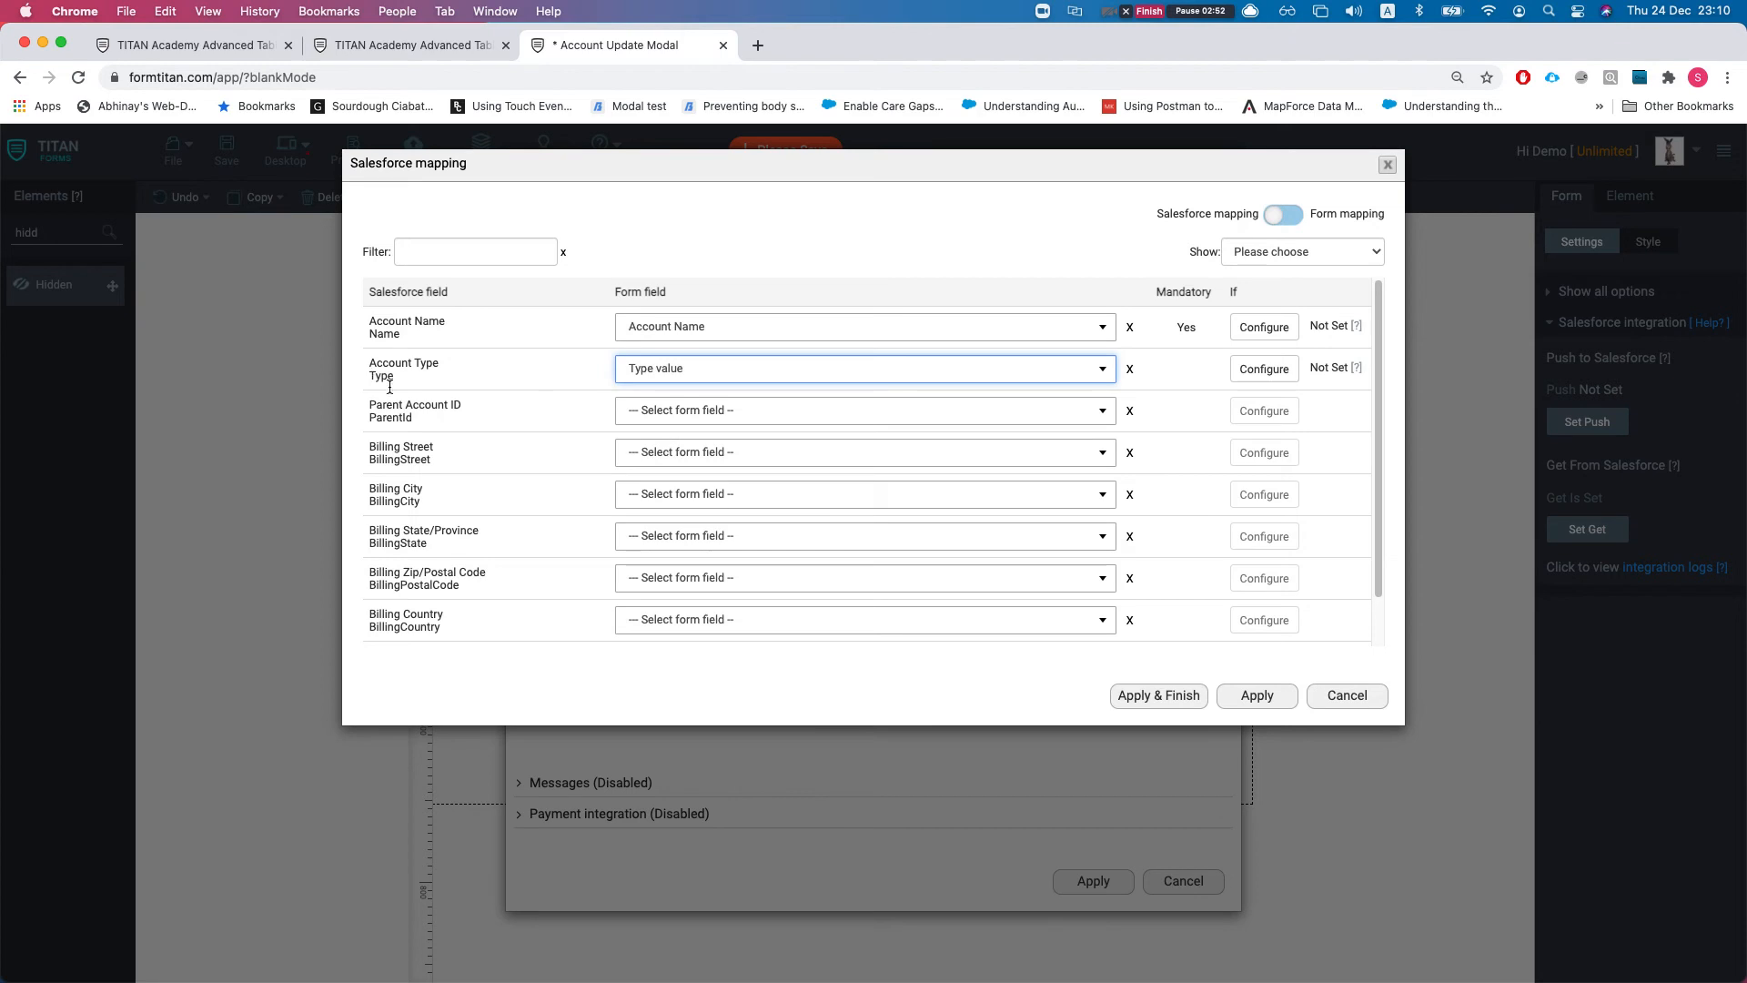
Step: In the push mapping, map Salesforce Industry to the Industry value form field
scroll(570, 461, down, 1)
scroll(589, 397, up, 1)
click(469, 253)
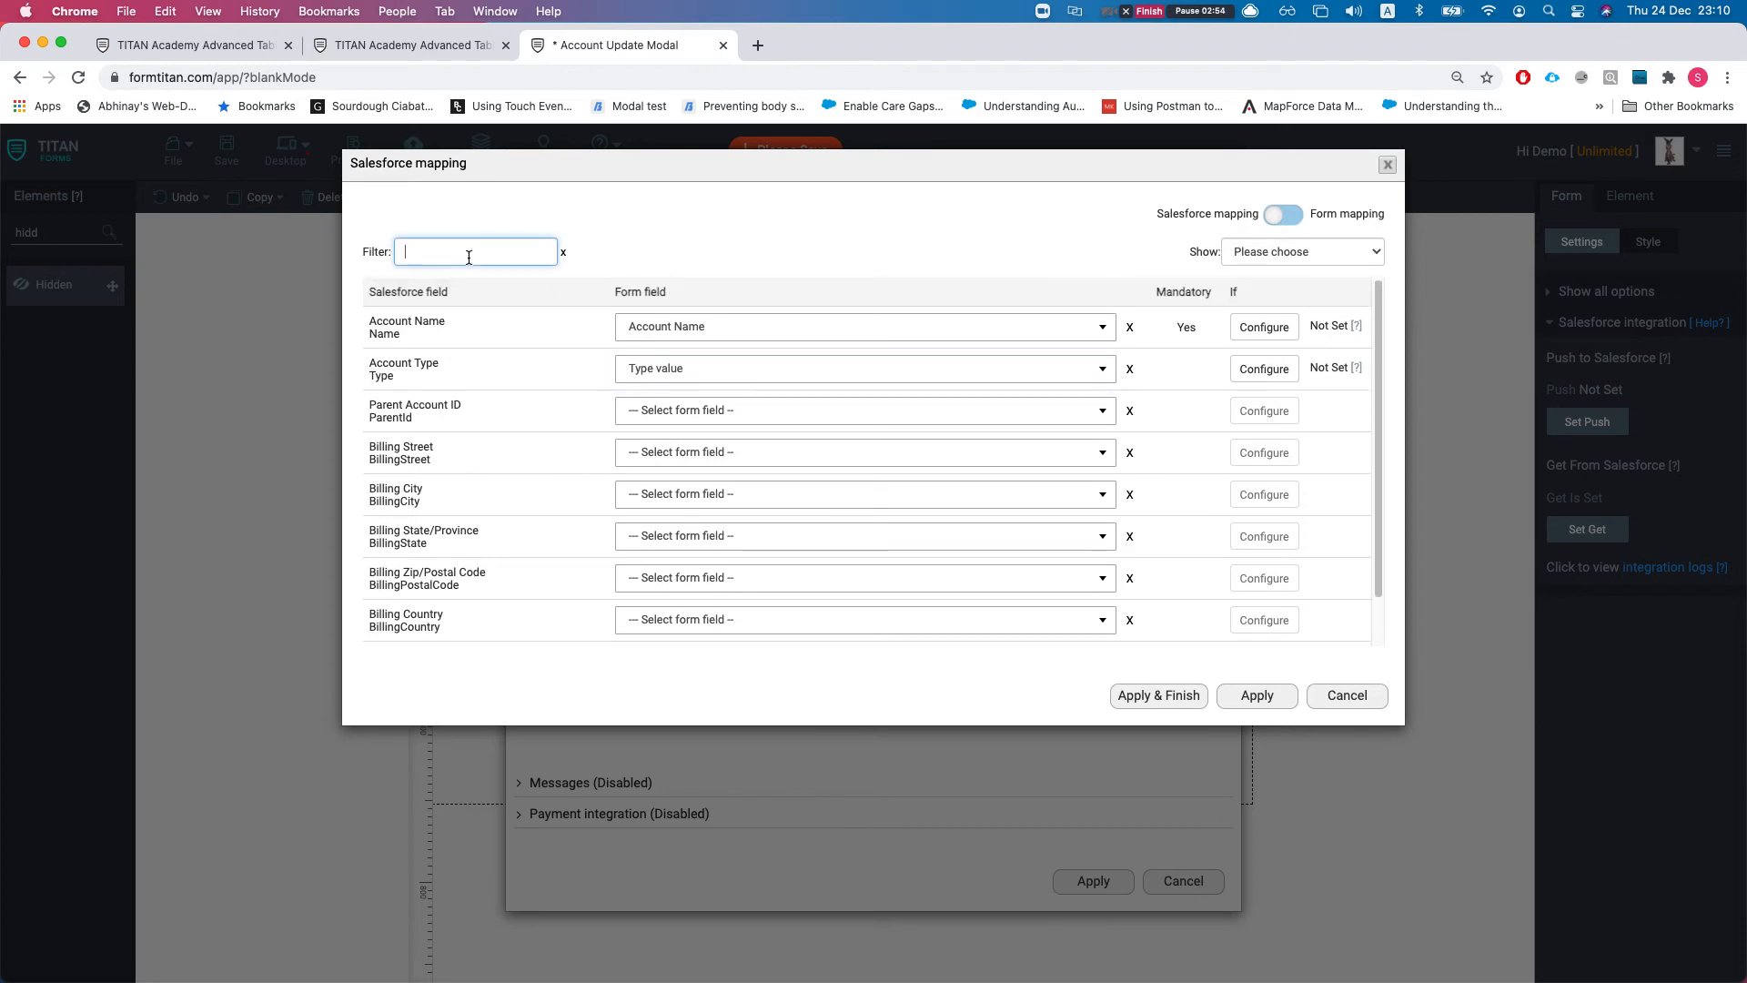
text(ind)
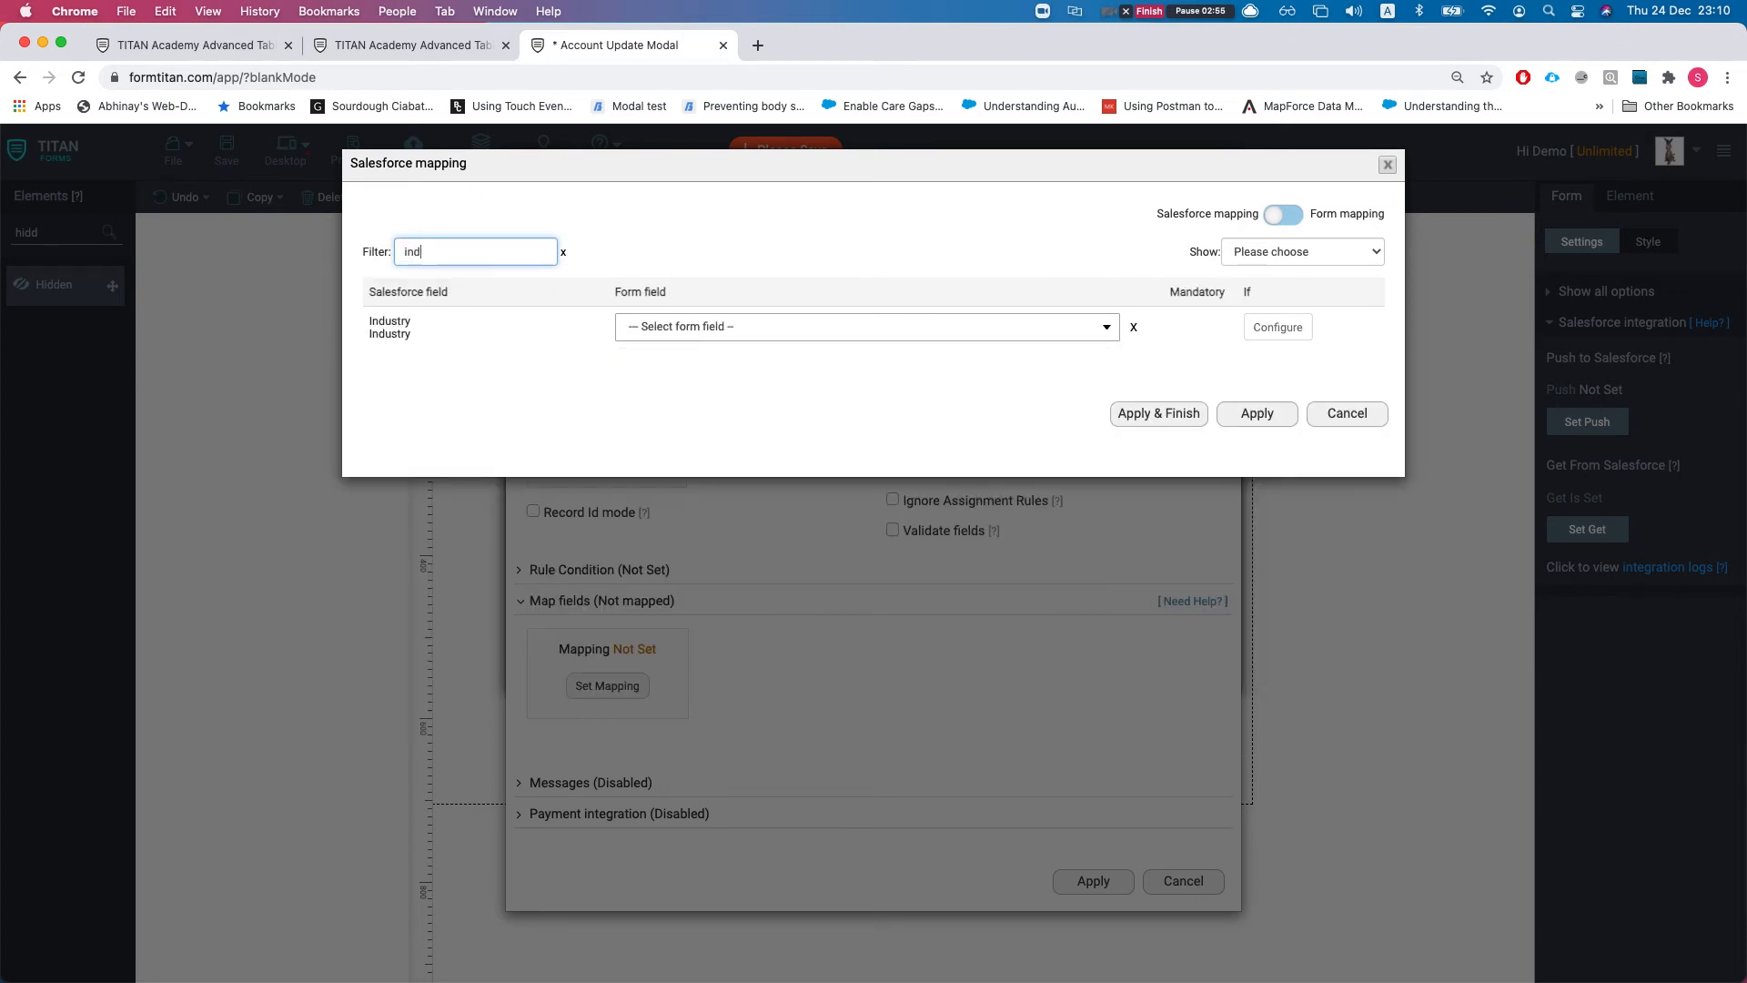
click(714, 336)
text(ind)
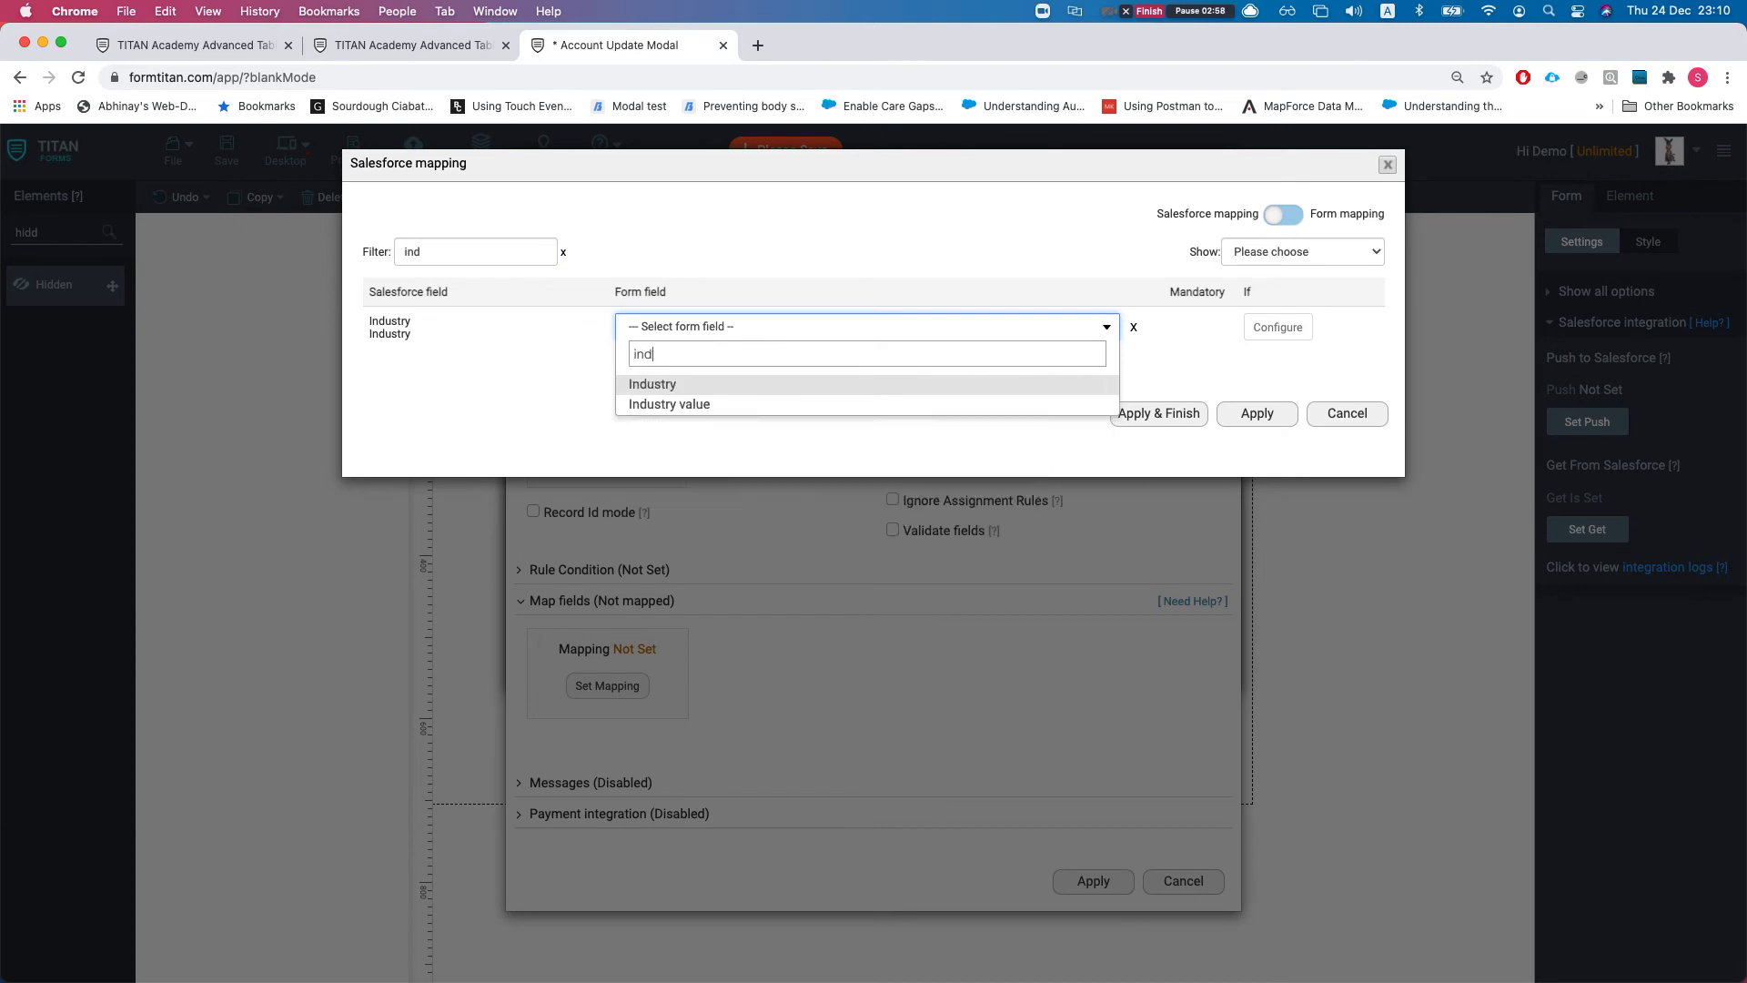
key(Return)
click(718, 340)
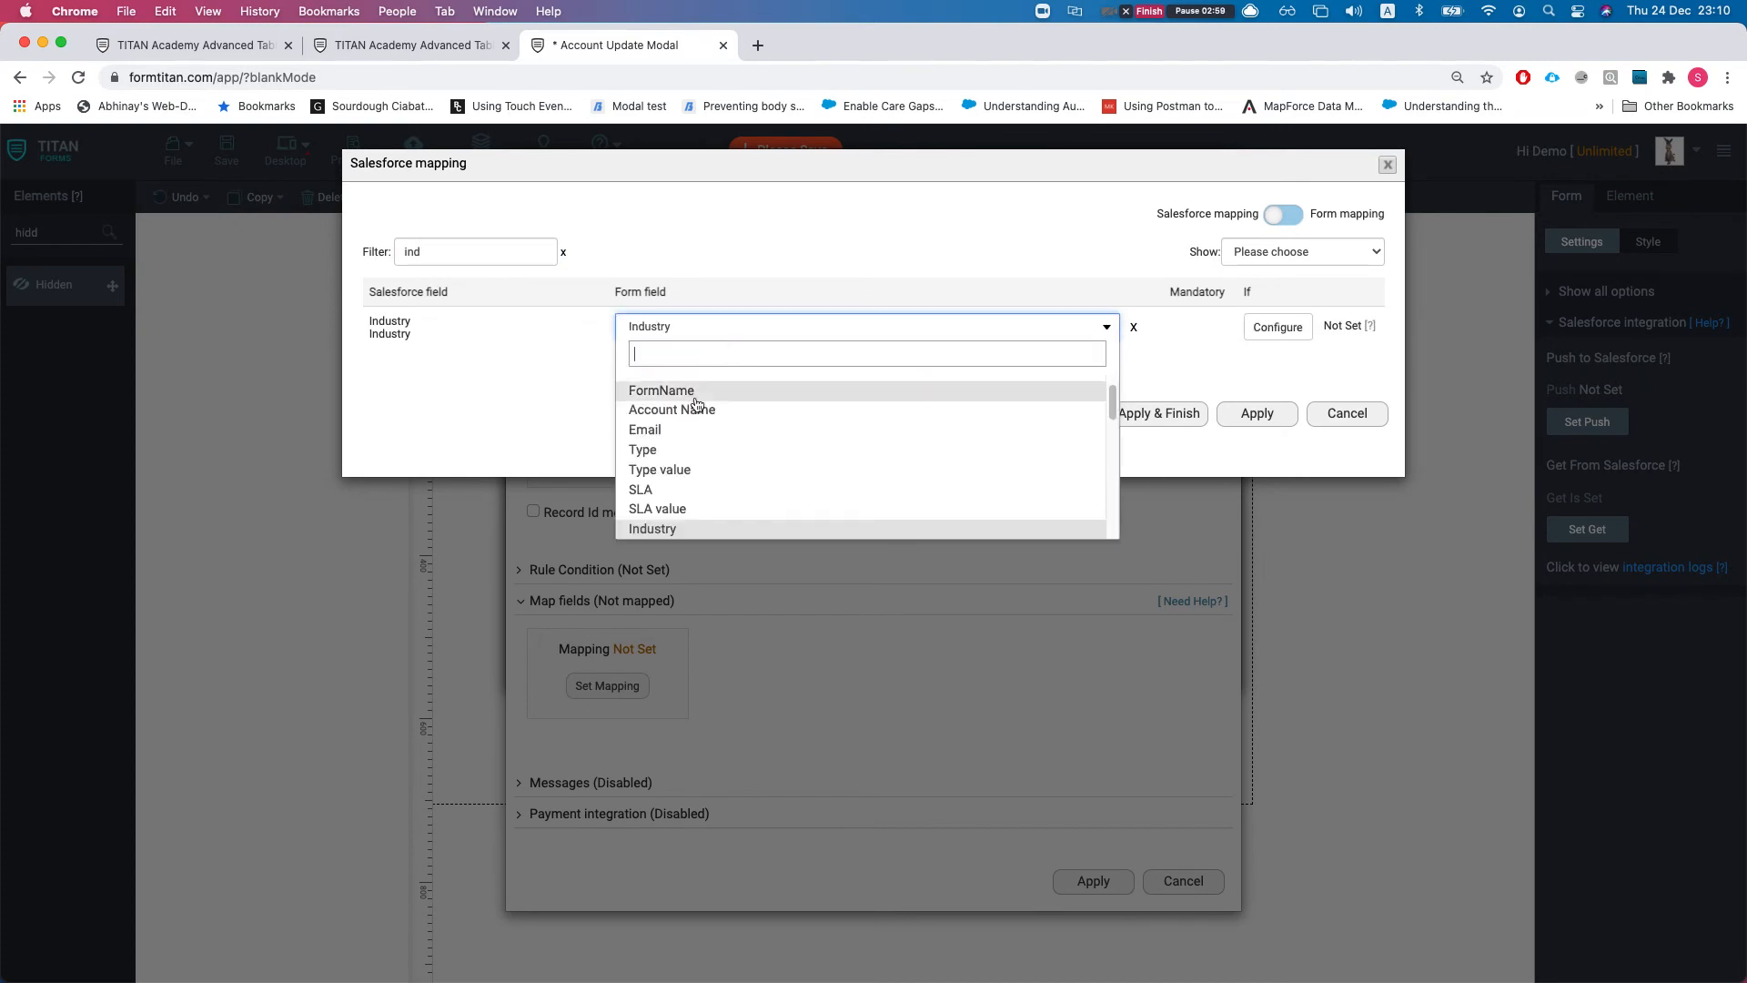
click(670, 537)
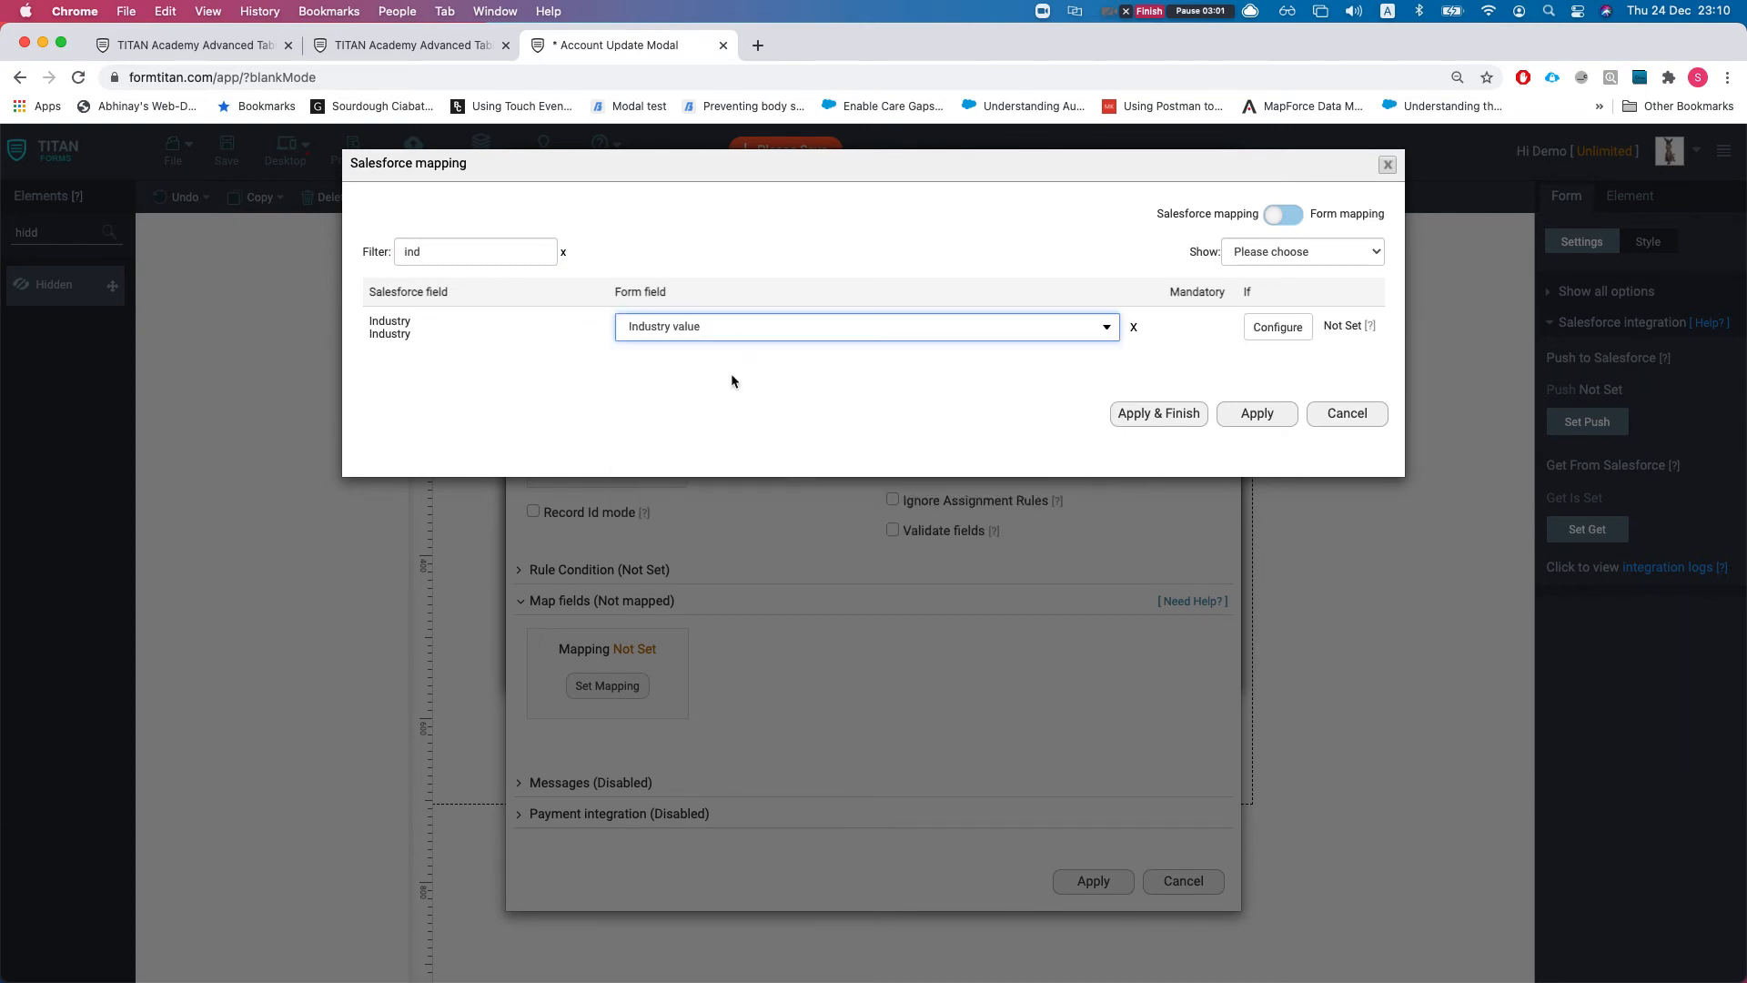
Step: Map the Salesforce SLA field (SLA__c) to the SLA value form field
double_click(469, 245)
text(sla)
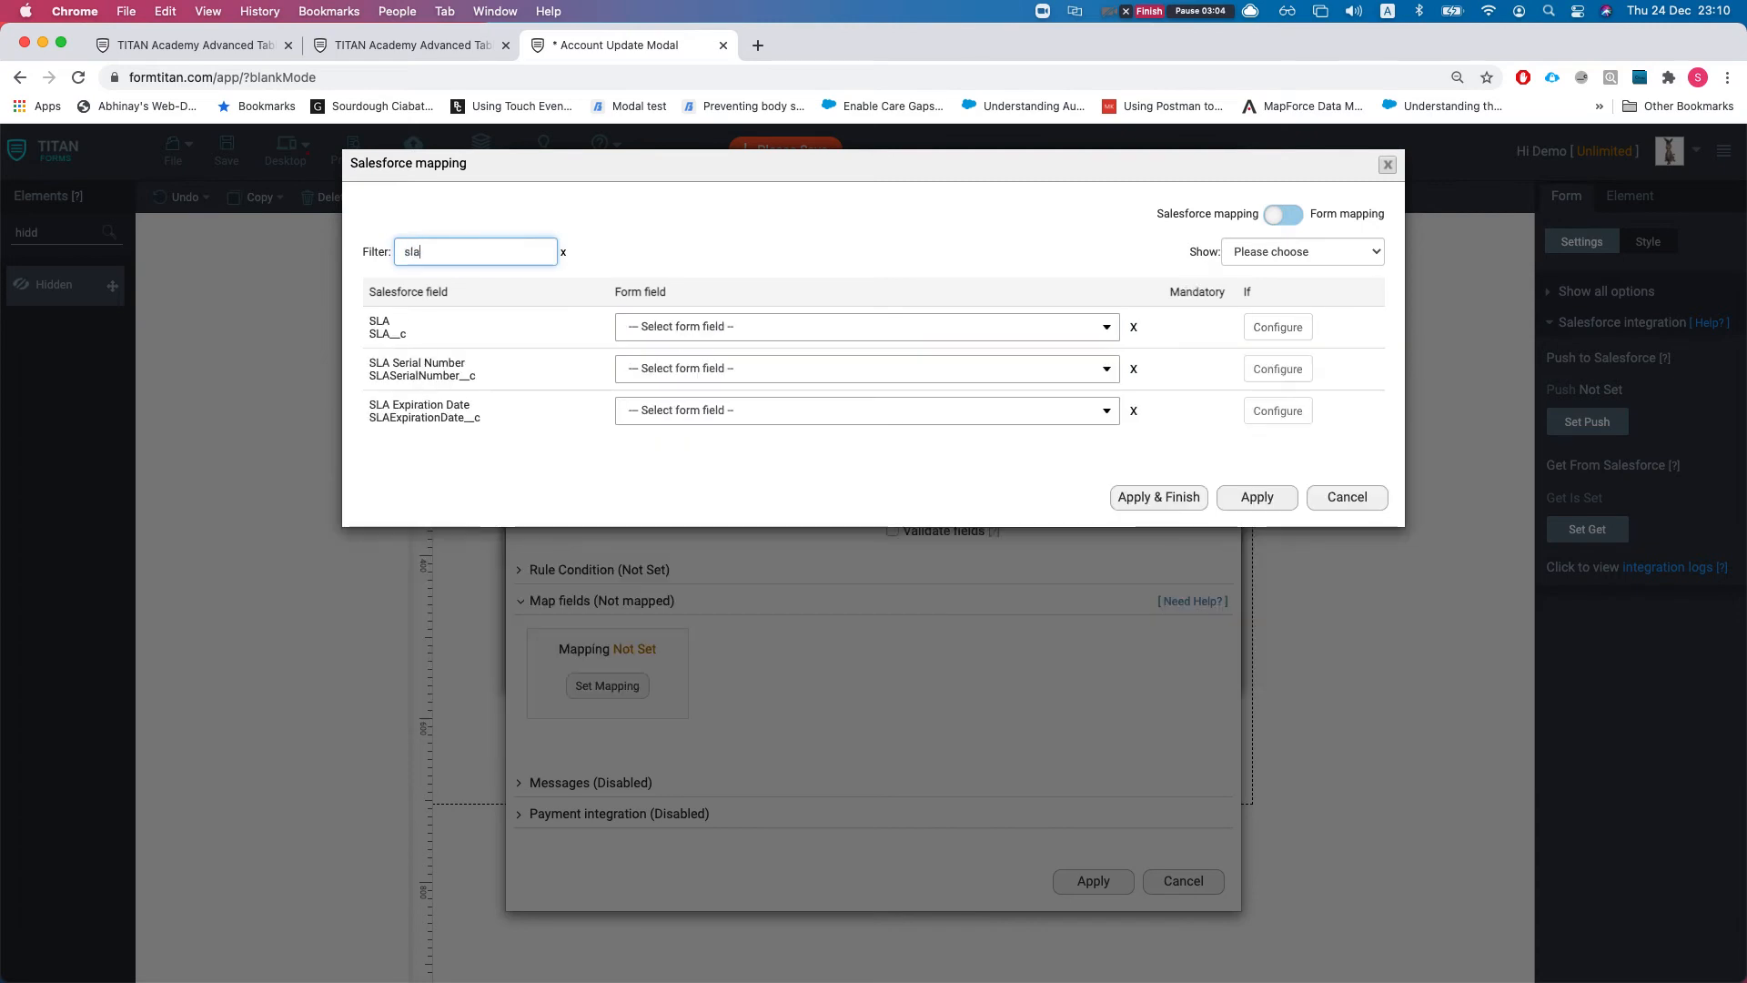
click(659, 328)
text(sla)
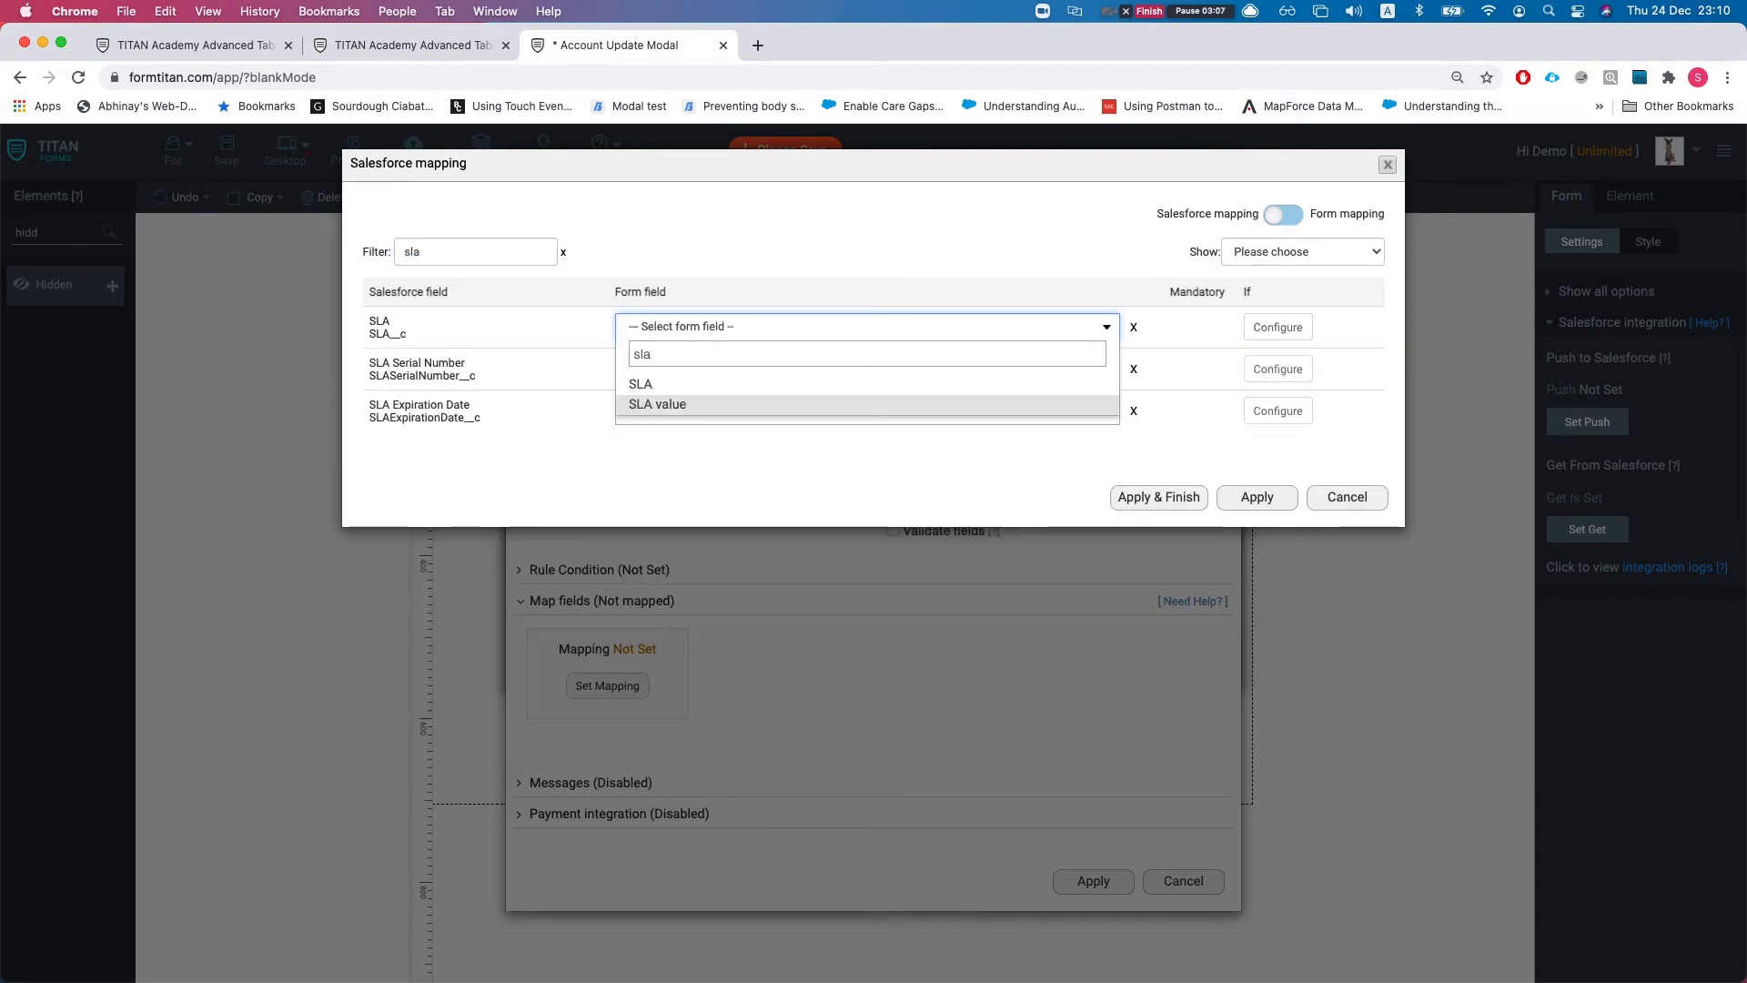
click(657, 404)
Step: Check the Account Type mapping, clear the mapping filter, and apply and finish the push mapping
double_click(500, 248)
text(type)
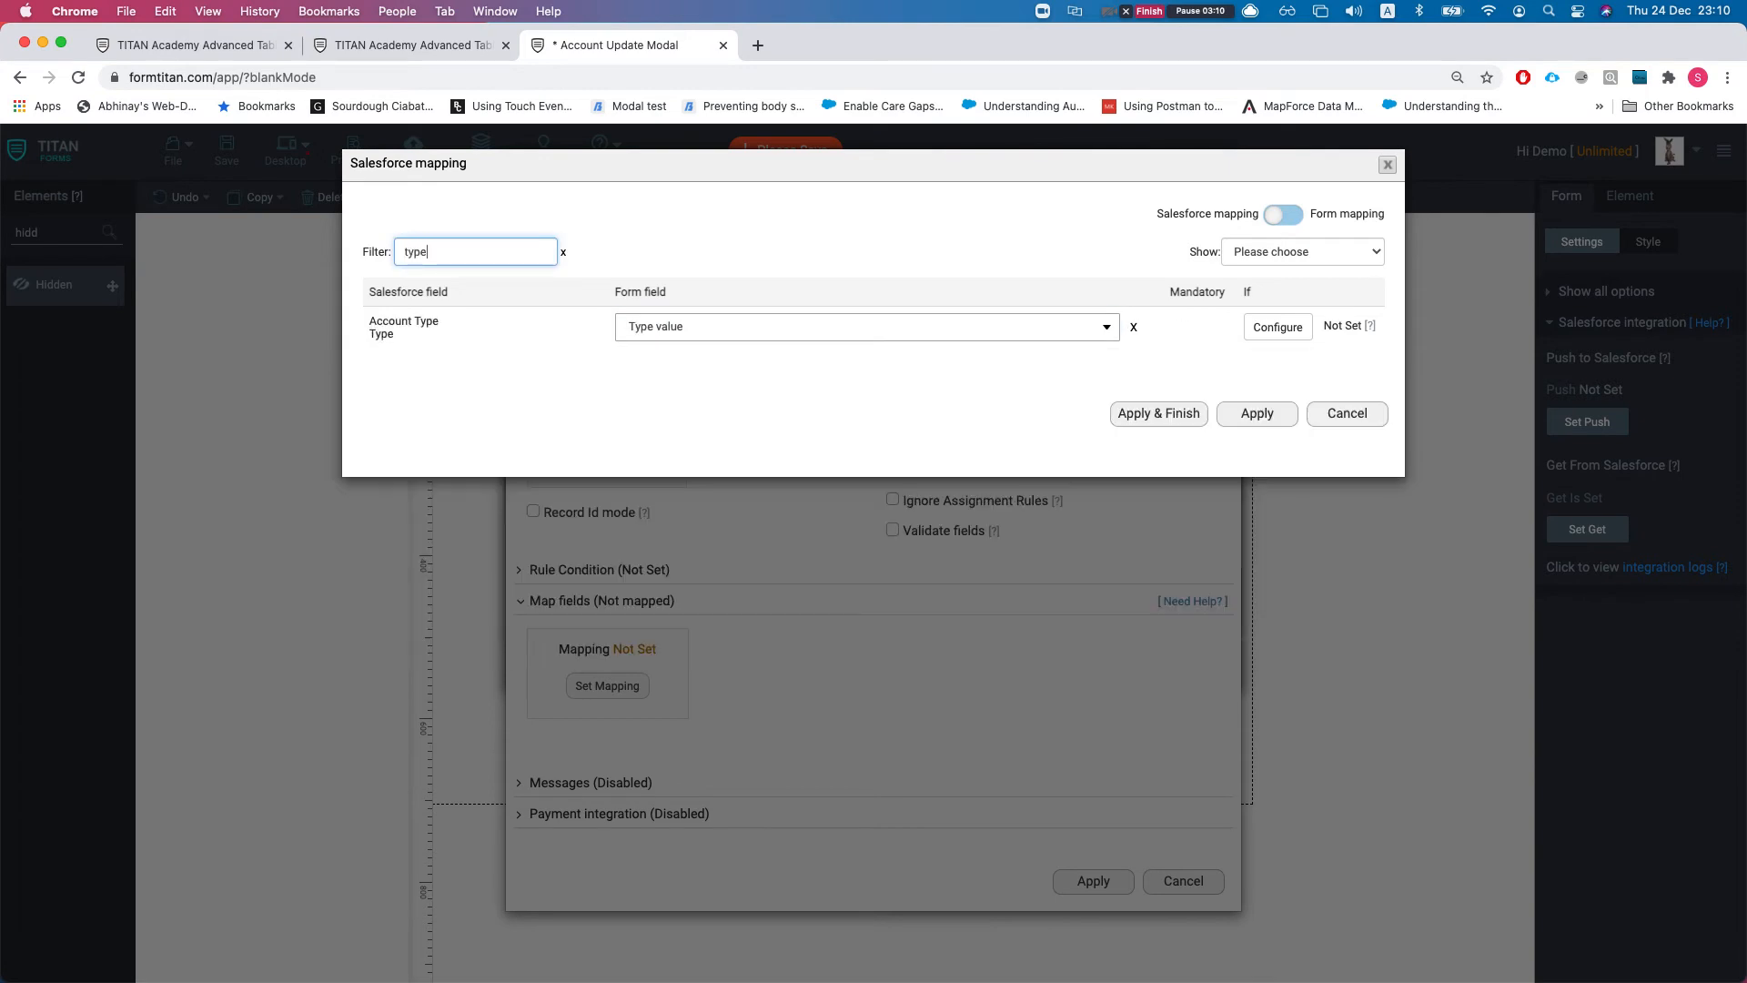
key(BackSpace)
key(BackSpace)
key(BackSpace)
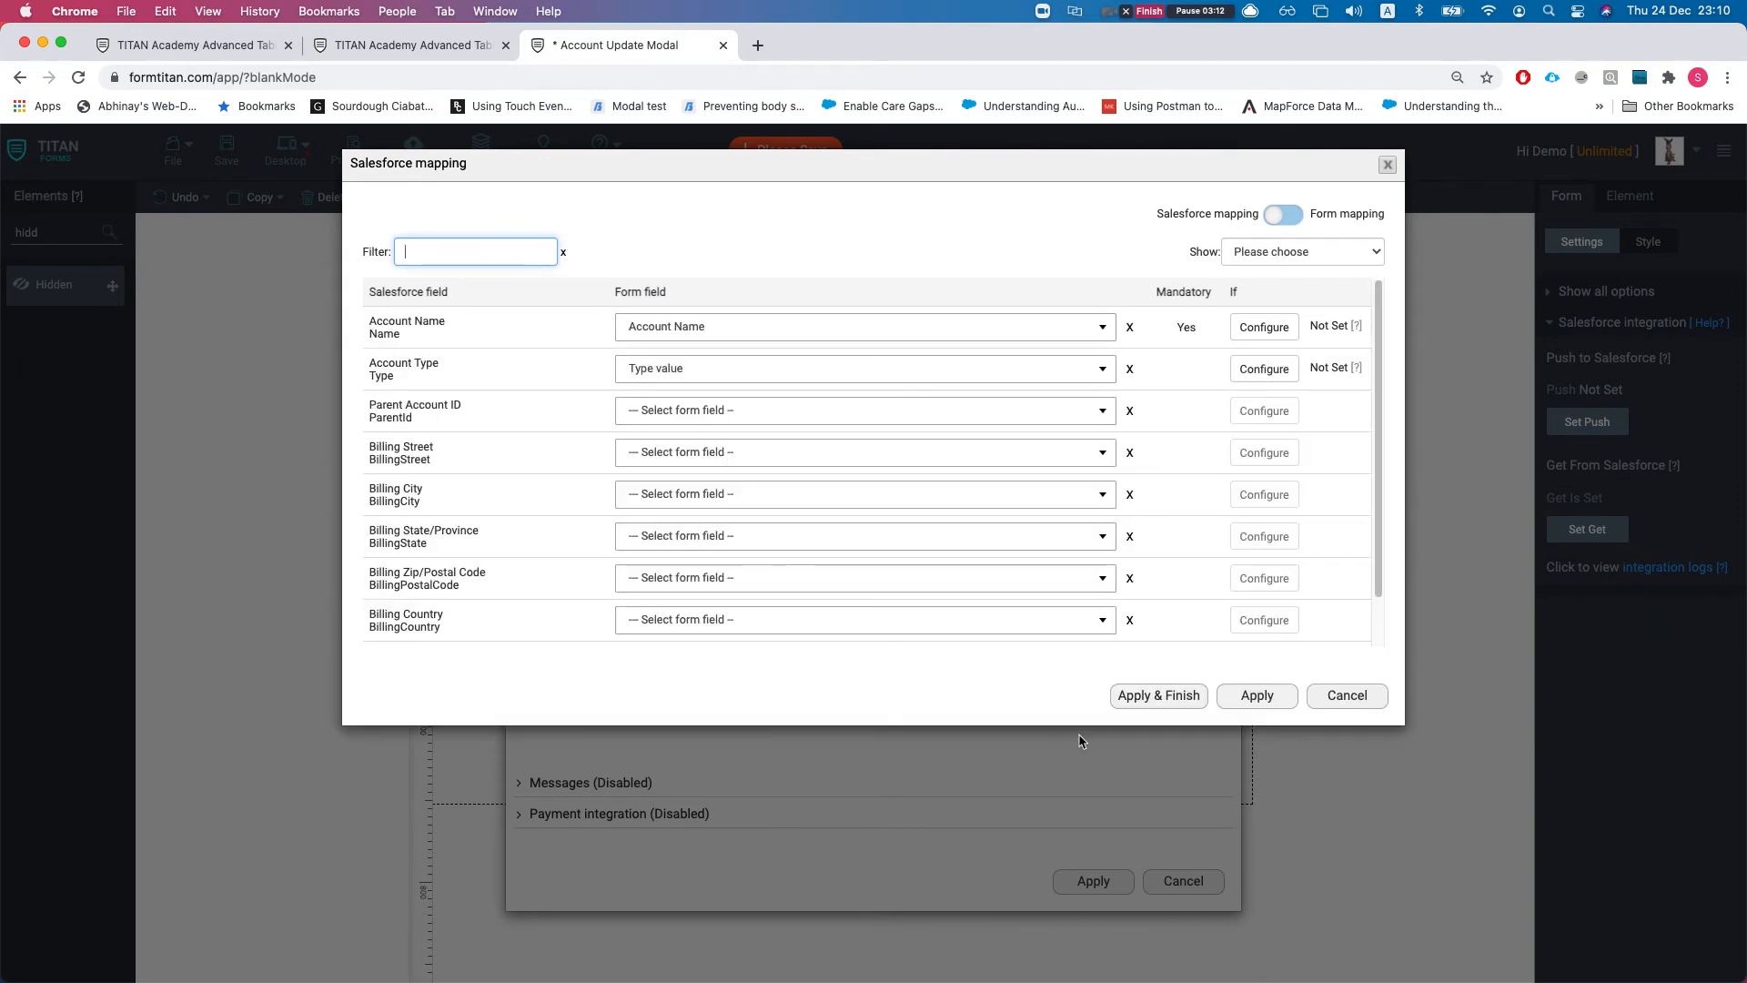
click(1154, 695)
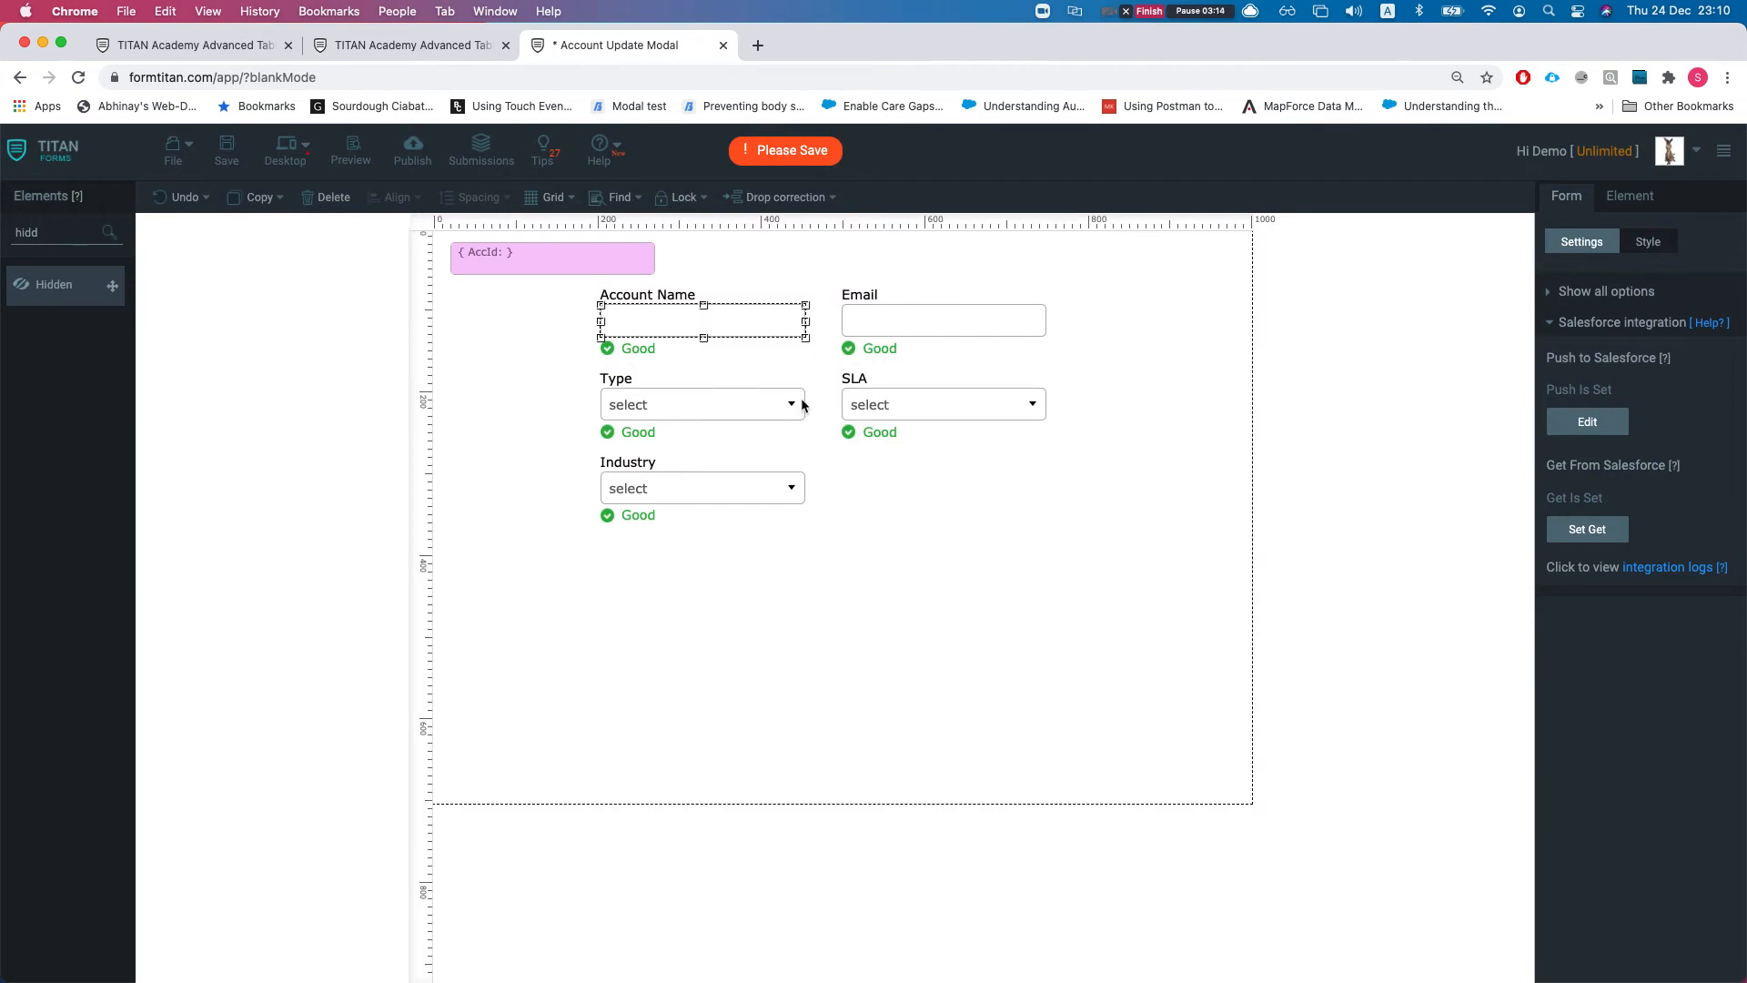
Step: Reopen the "update the acc" push mapping, map Salesforce Email (Email__c) to the Email form field, and save the form
click(1584, 431)
click(1084, 384)
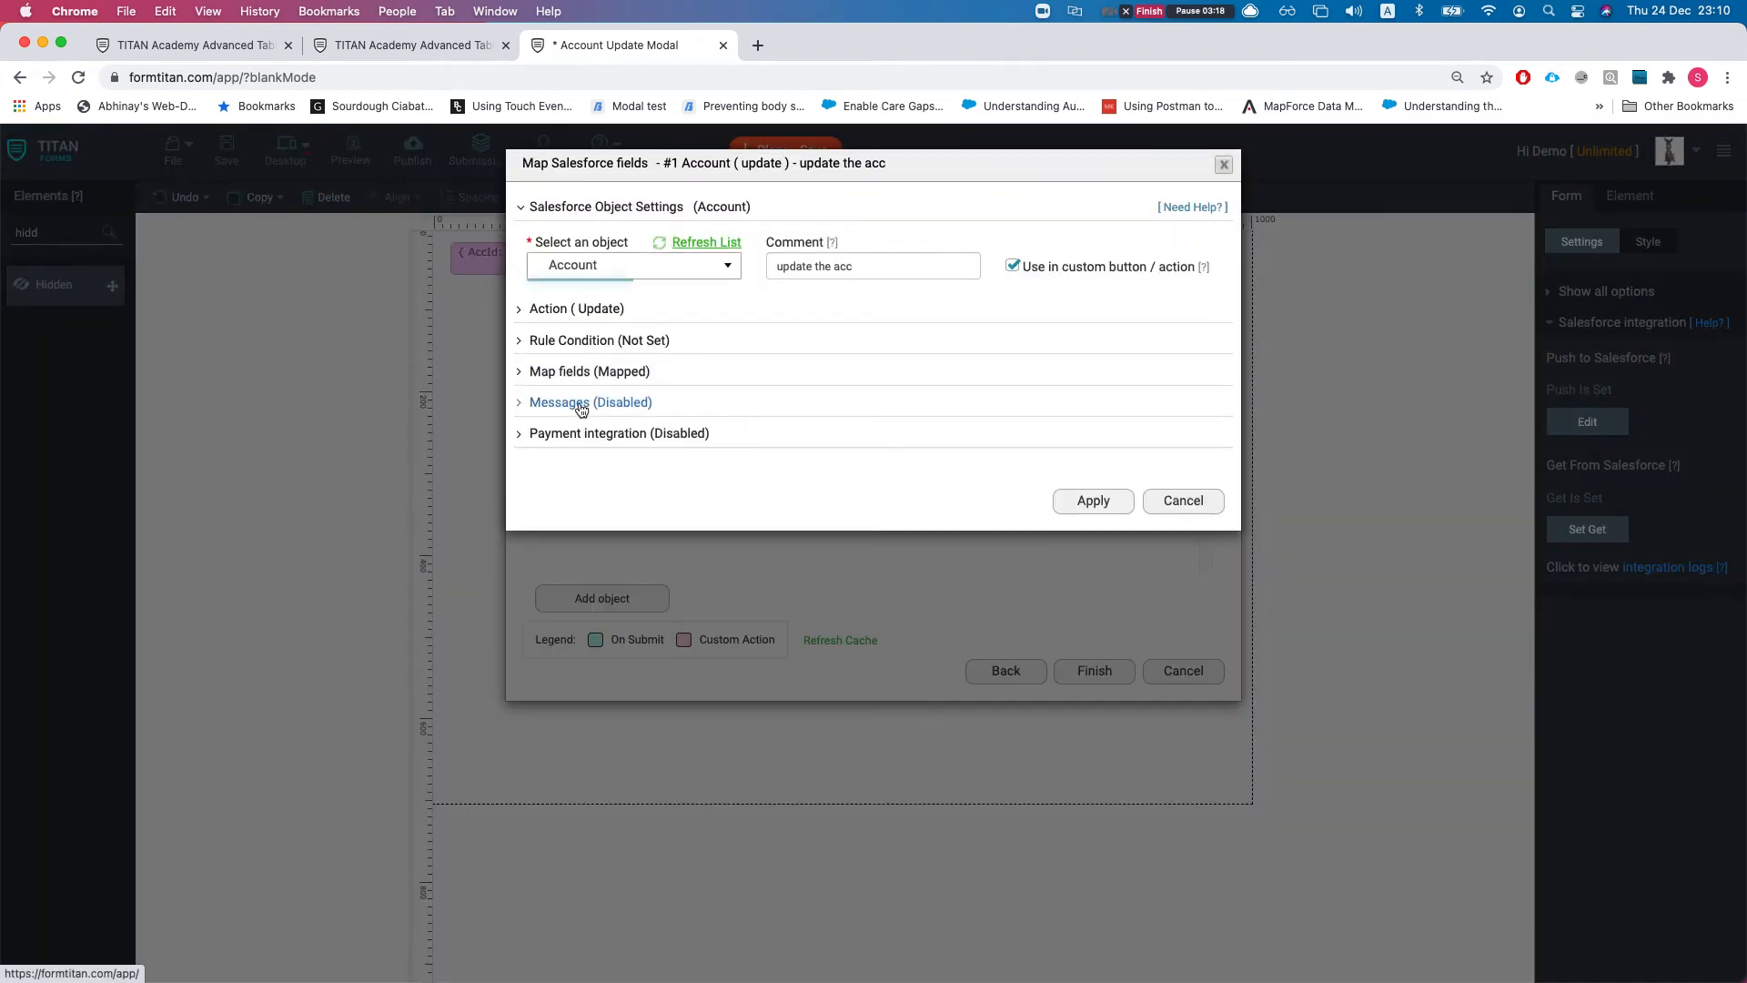
click(590, 373)
click(604, 452)
click(492, 251)
text(emai)
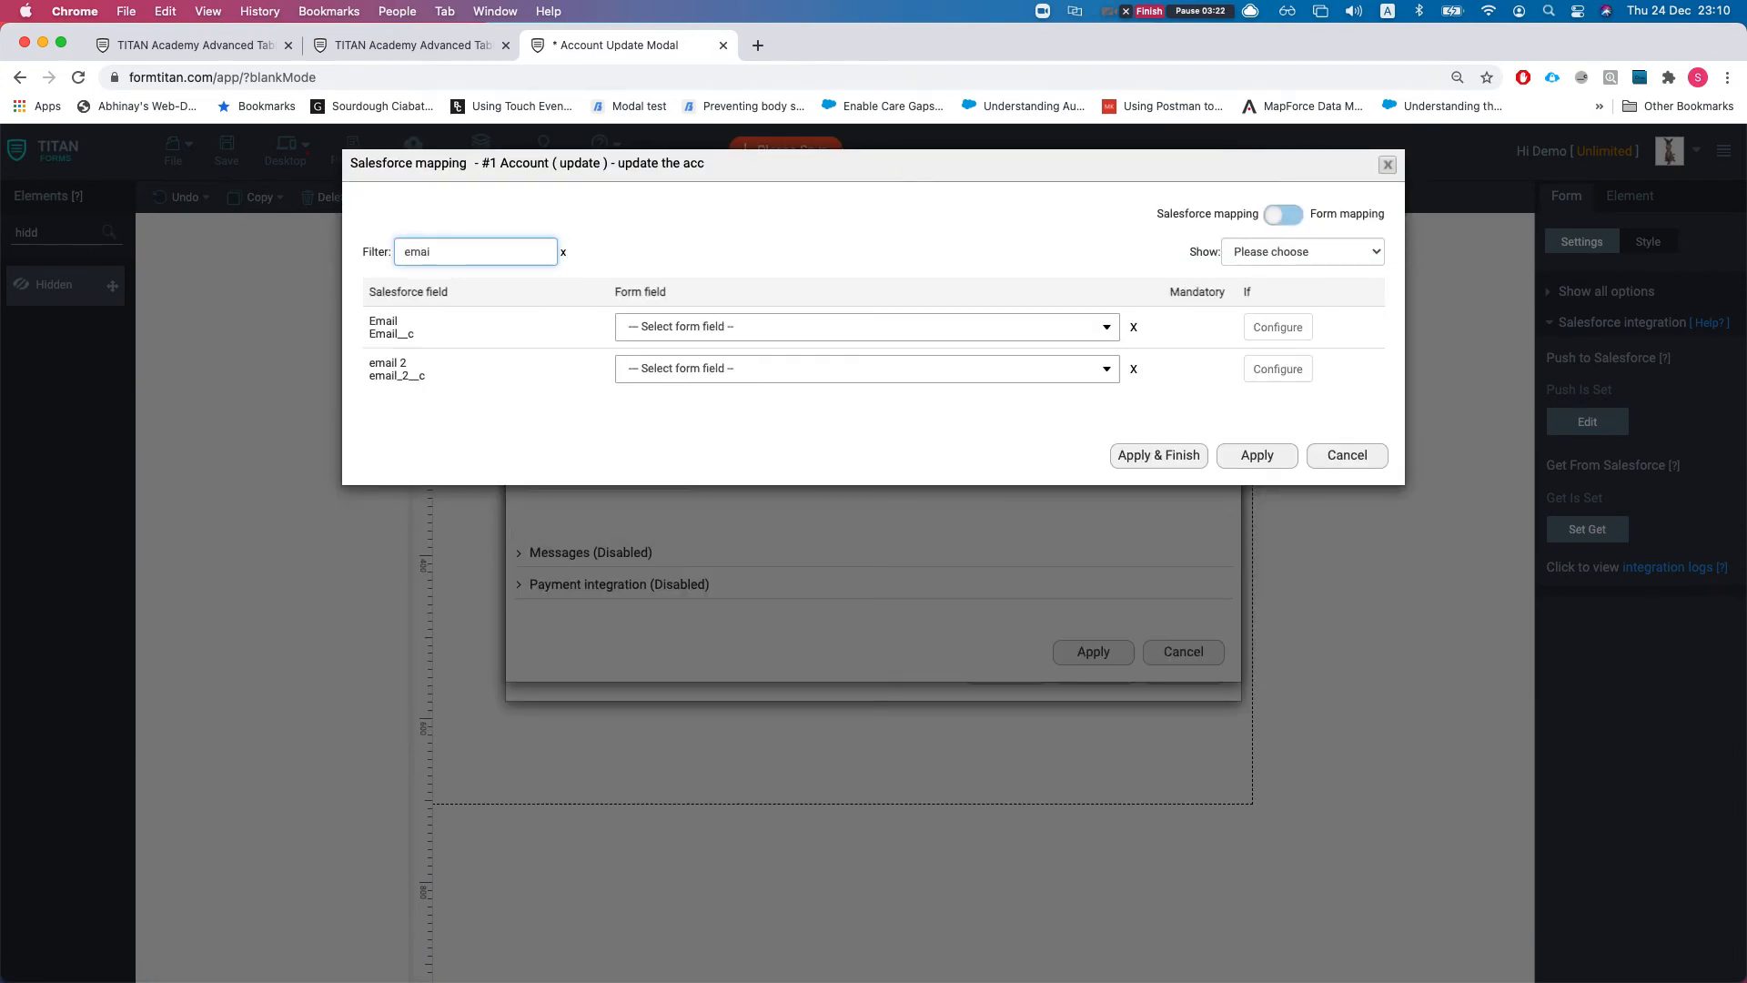
click(703, 327)
text(email)
key(Return)
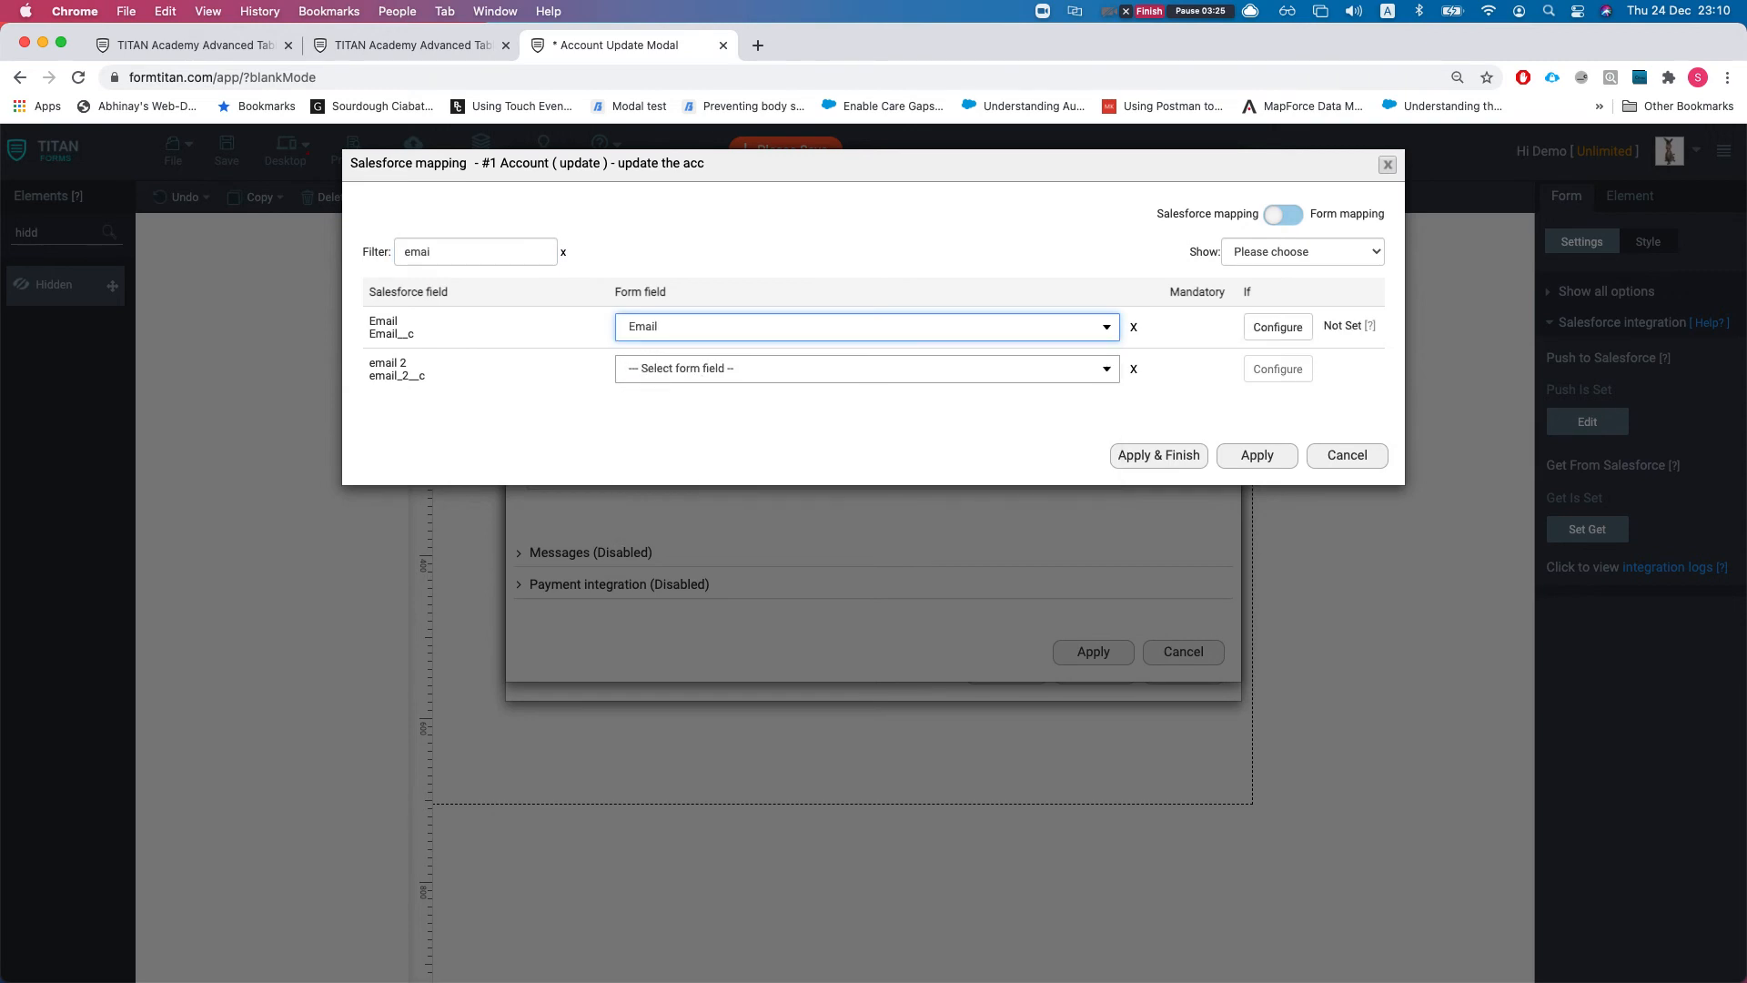
click(1158, 454)
click(227, 150)
Step: Find the Button element and place a Salesforce action button on the canvas below the Industry field
double_click(68, 234)
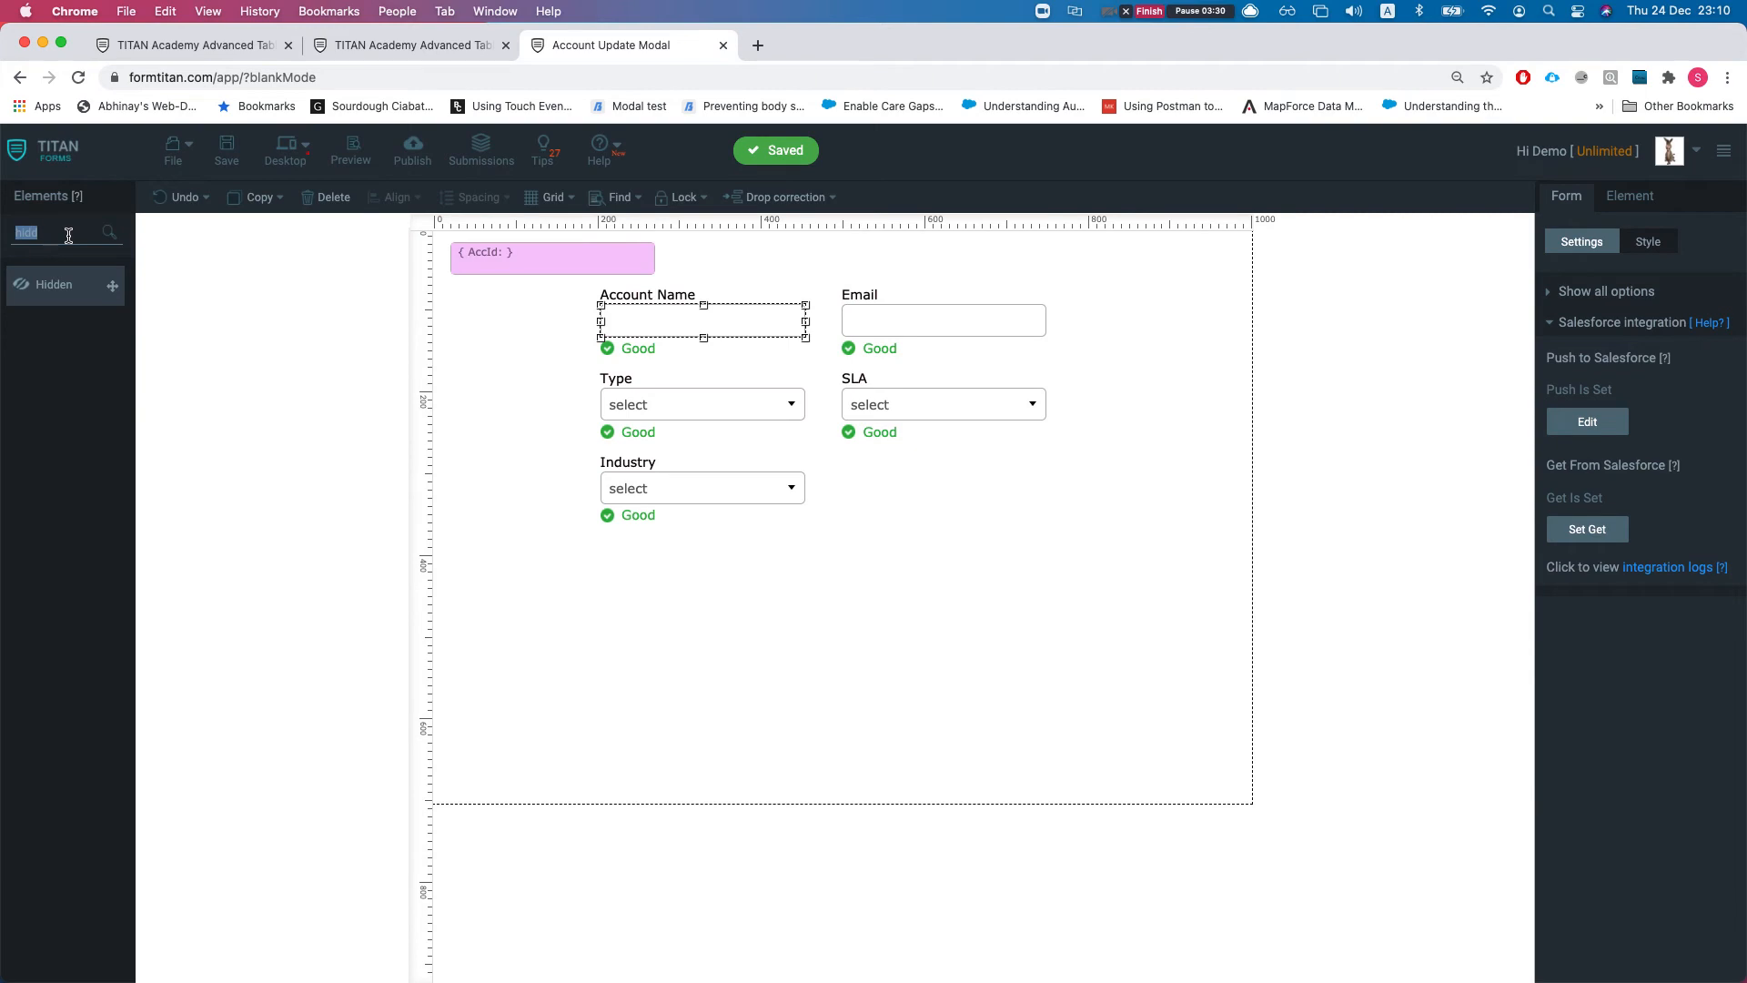
text(cuys)
key(BackSpace)
key(BackSpace)
key(BackSpace)
key(BackSpace)
text(butt)
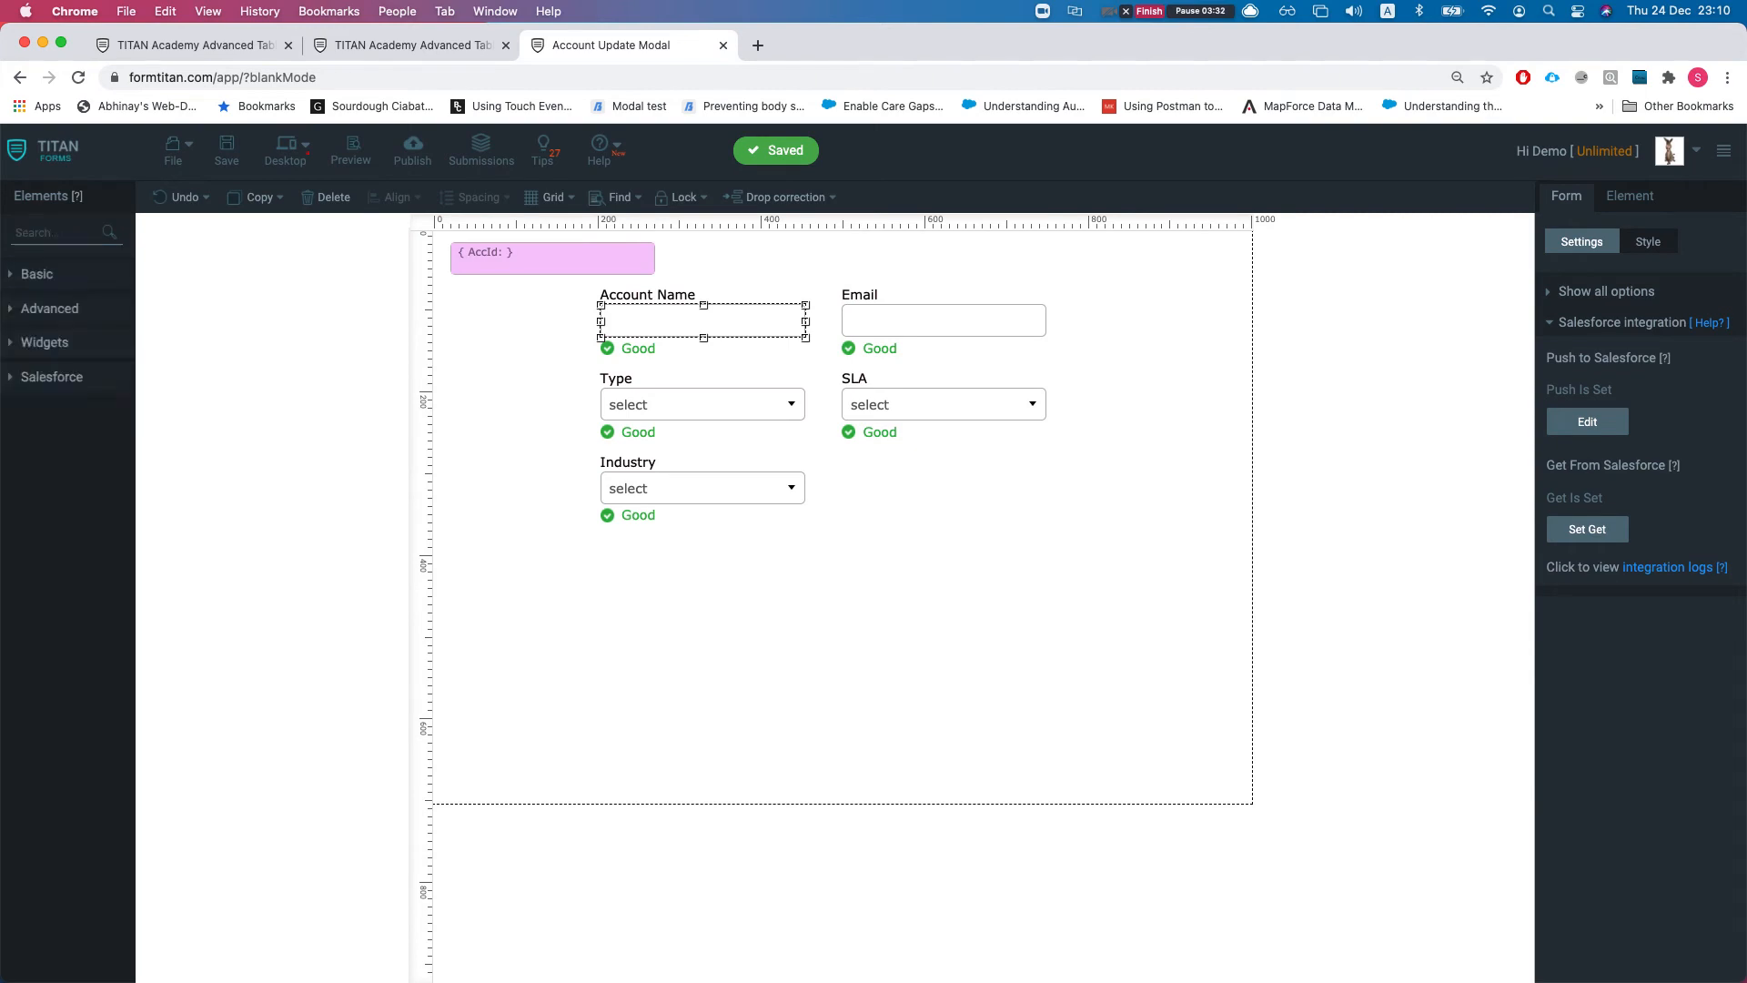
drag(112, 333, 806, 649)
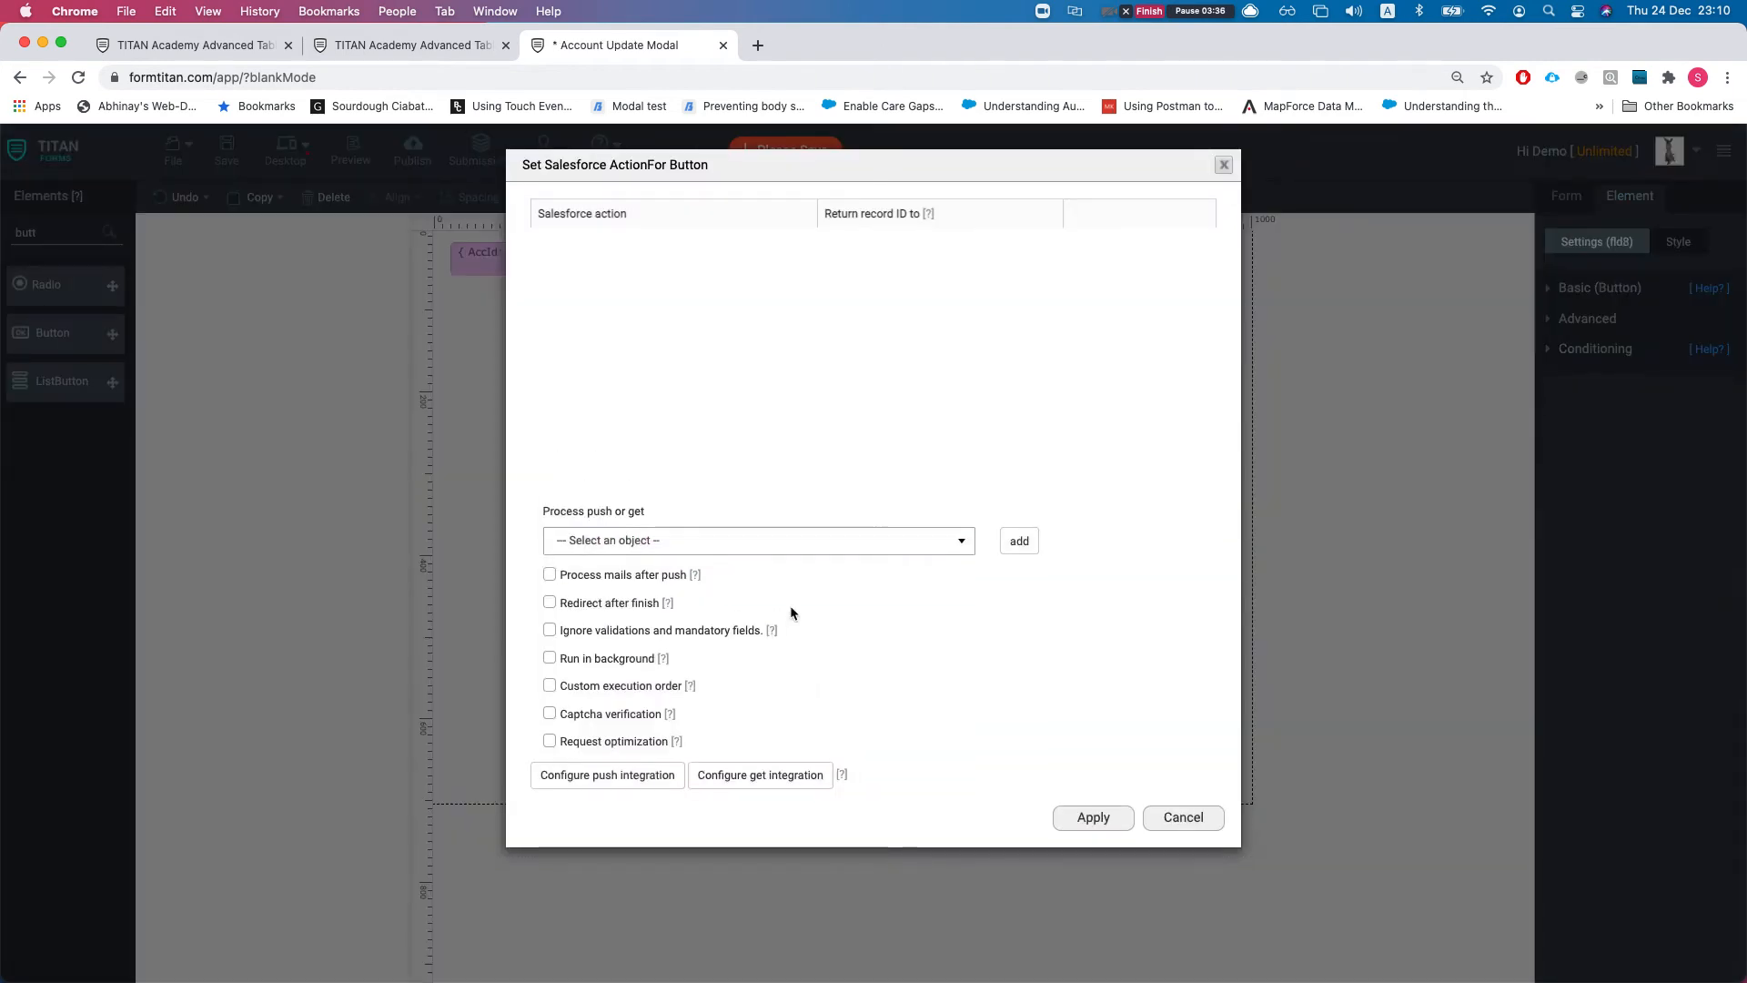
Step: Assign the "Account (update) - update the acc" push to the new button's Salesforce action
click(673, 544)
click(662, 597)
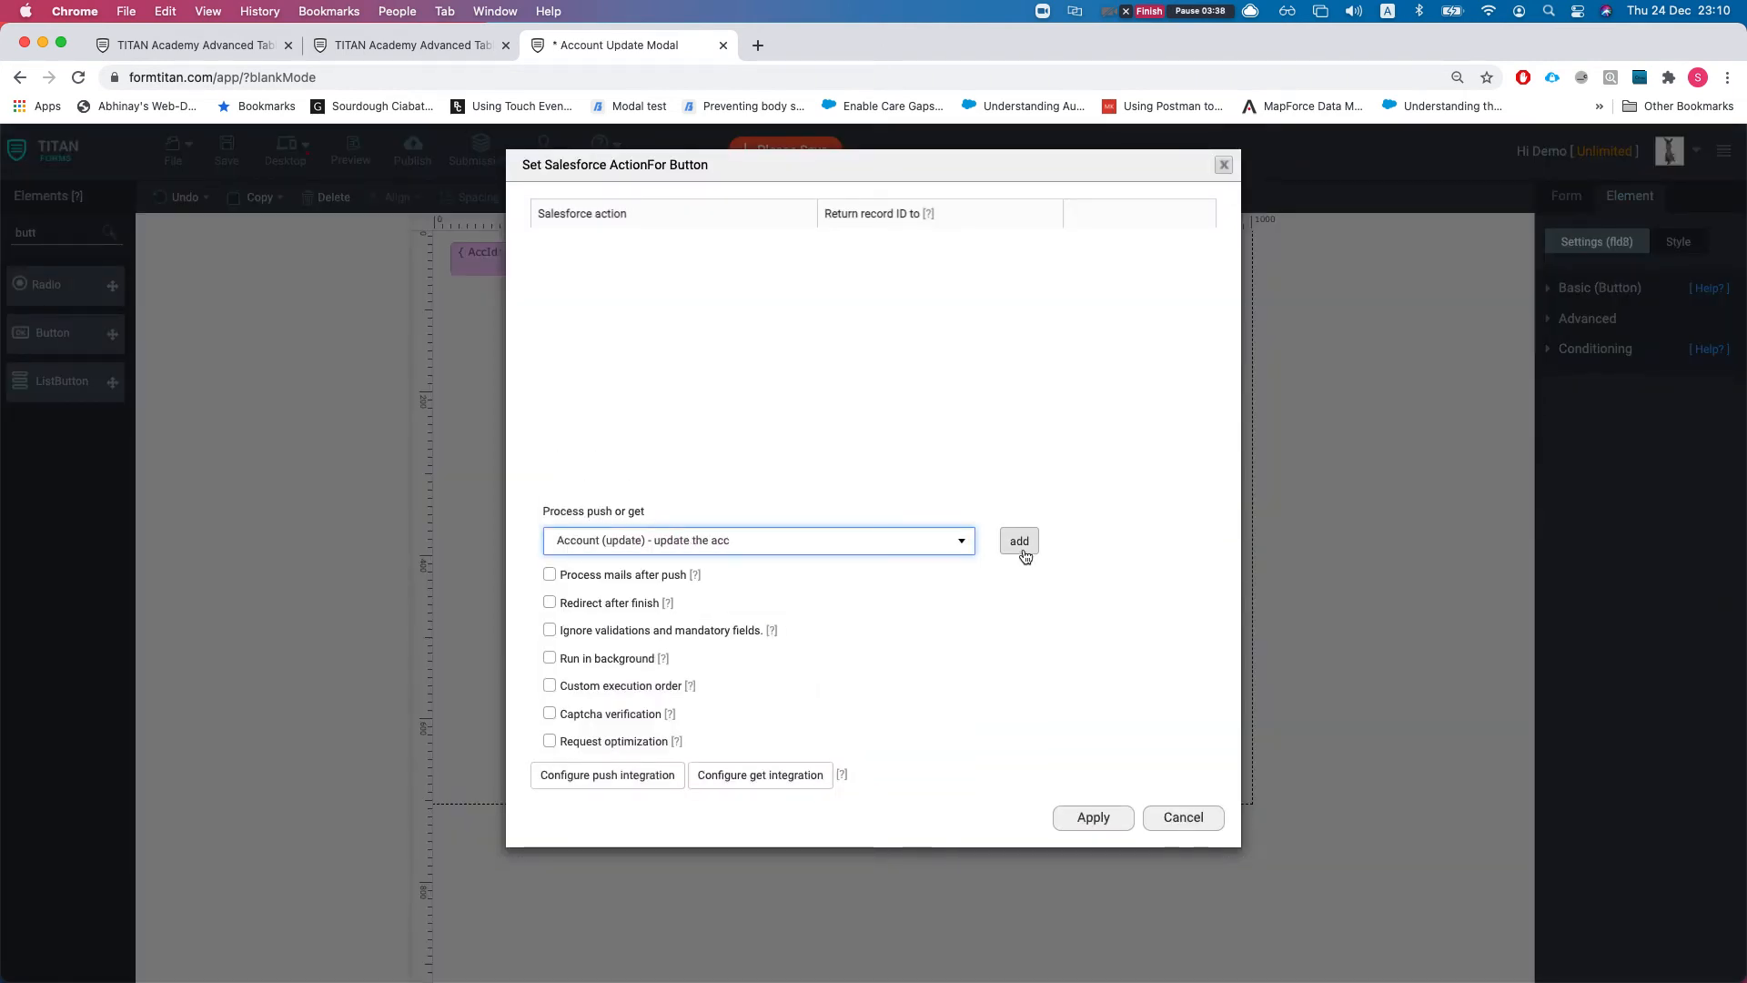
click(1019, 542)
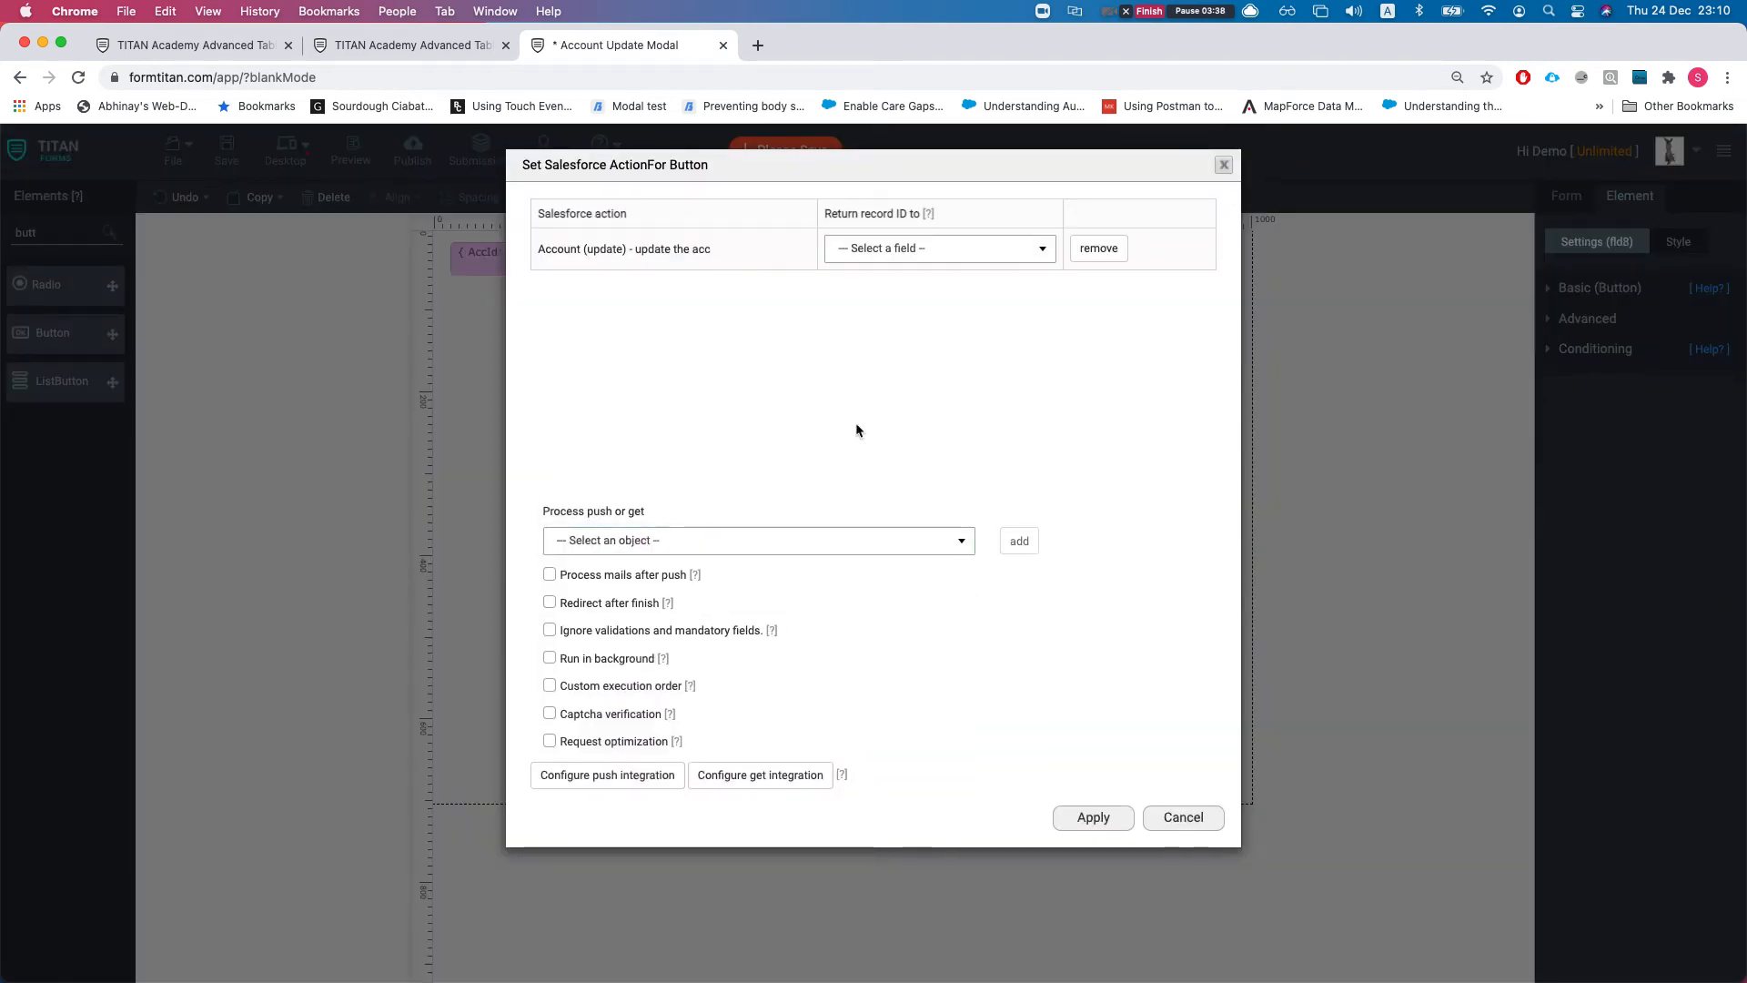
click(1082, 817)
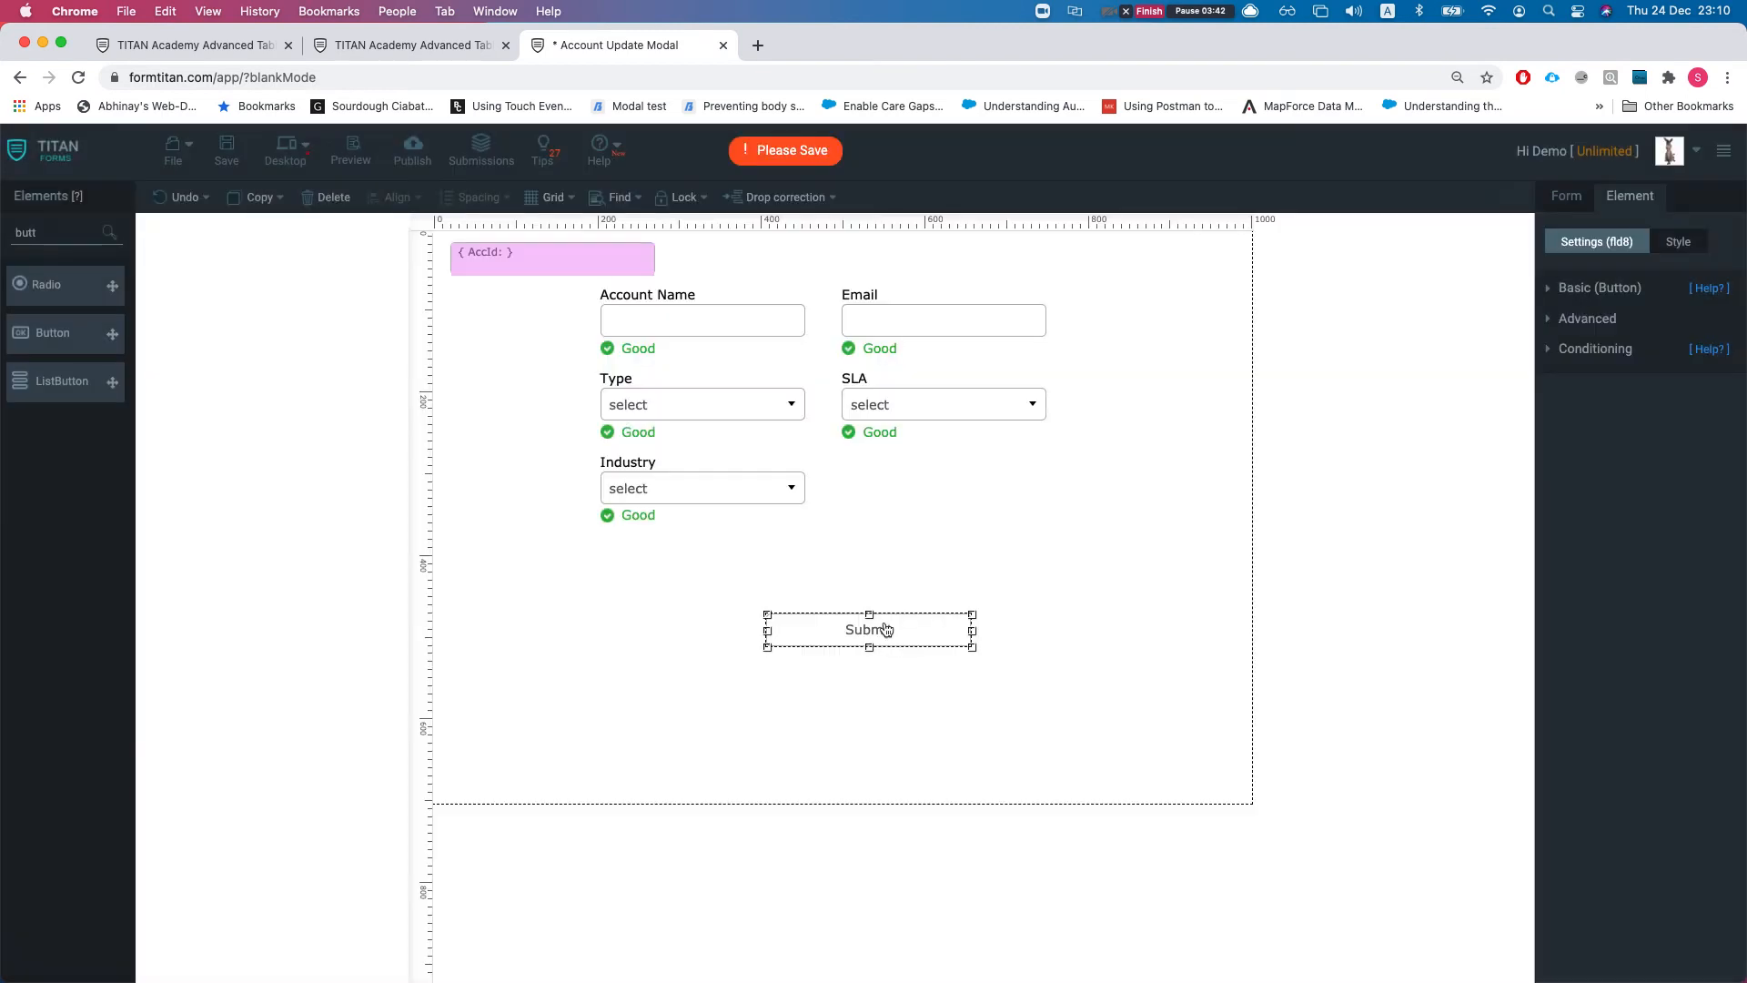
Step: Move the button up under the form fields and change its text to "Save"
click(826, 603)
drag(850, 631, 782, 610)
click(1552, 288)
click(1619, 346)
key(BackSpace)
key(BackSpace)
key(BackSpace)
key(BackSpace)
key(BackSpace)
text(ave)
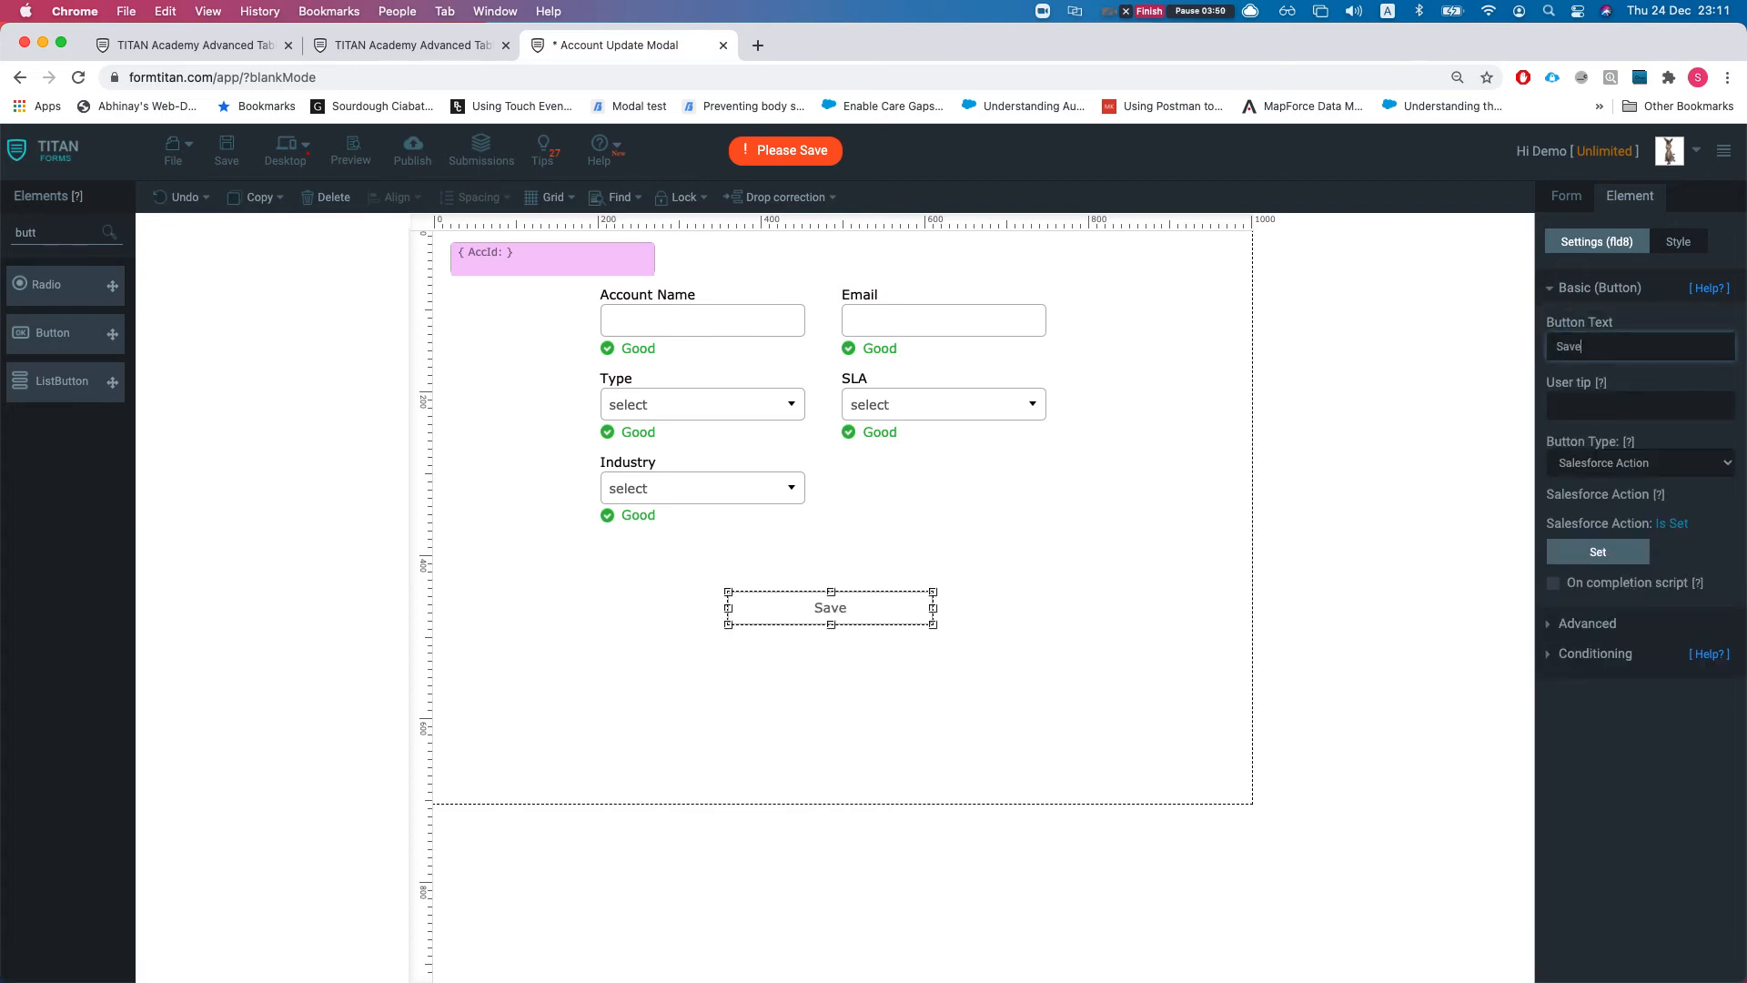
Step: Duplicate the hidden AccId field, place the copy beside the Save button, and name it "AccId after save"
click(460, 263)
key(super+c)
key(super+v)
drag(528, 296, 500, 621)
click(1610, 344)
text(after save)
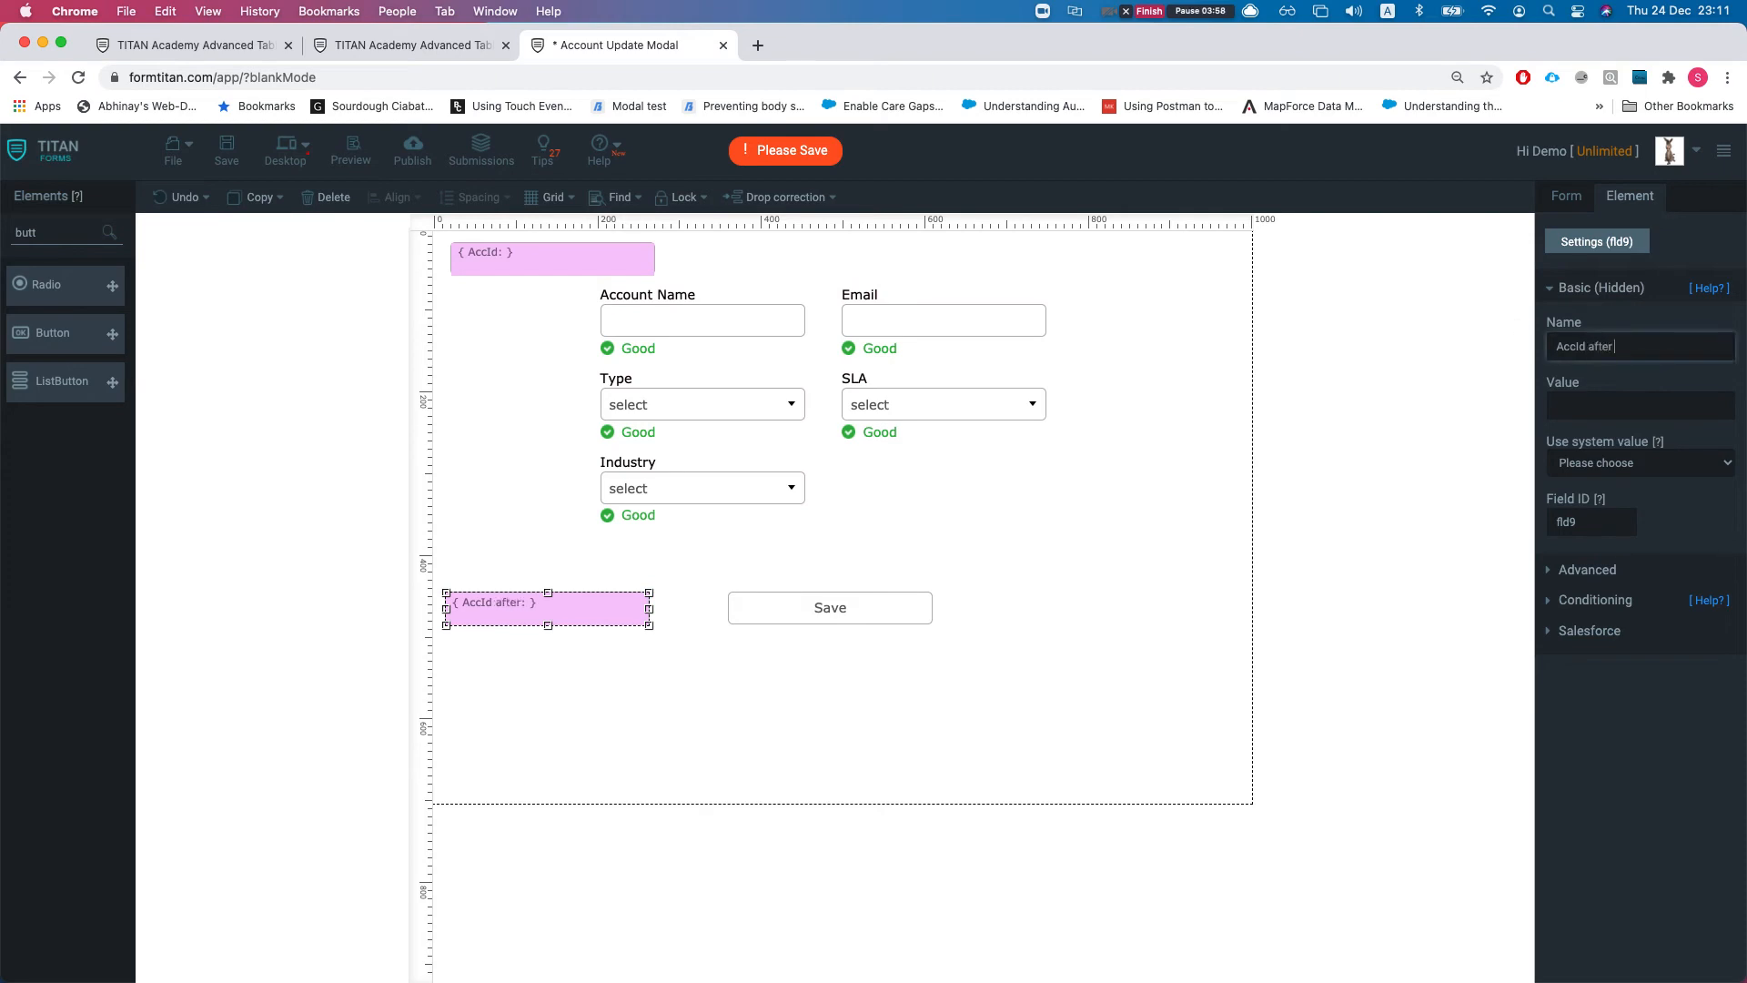
Step: Set the Save button's account update action to return the record ID to the AccId after save field
click(870, 605)
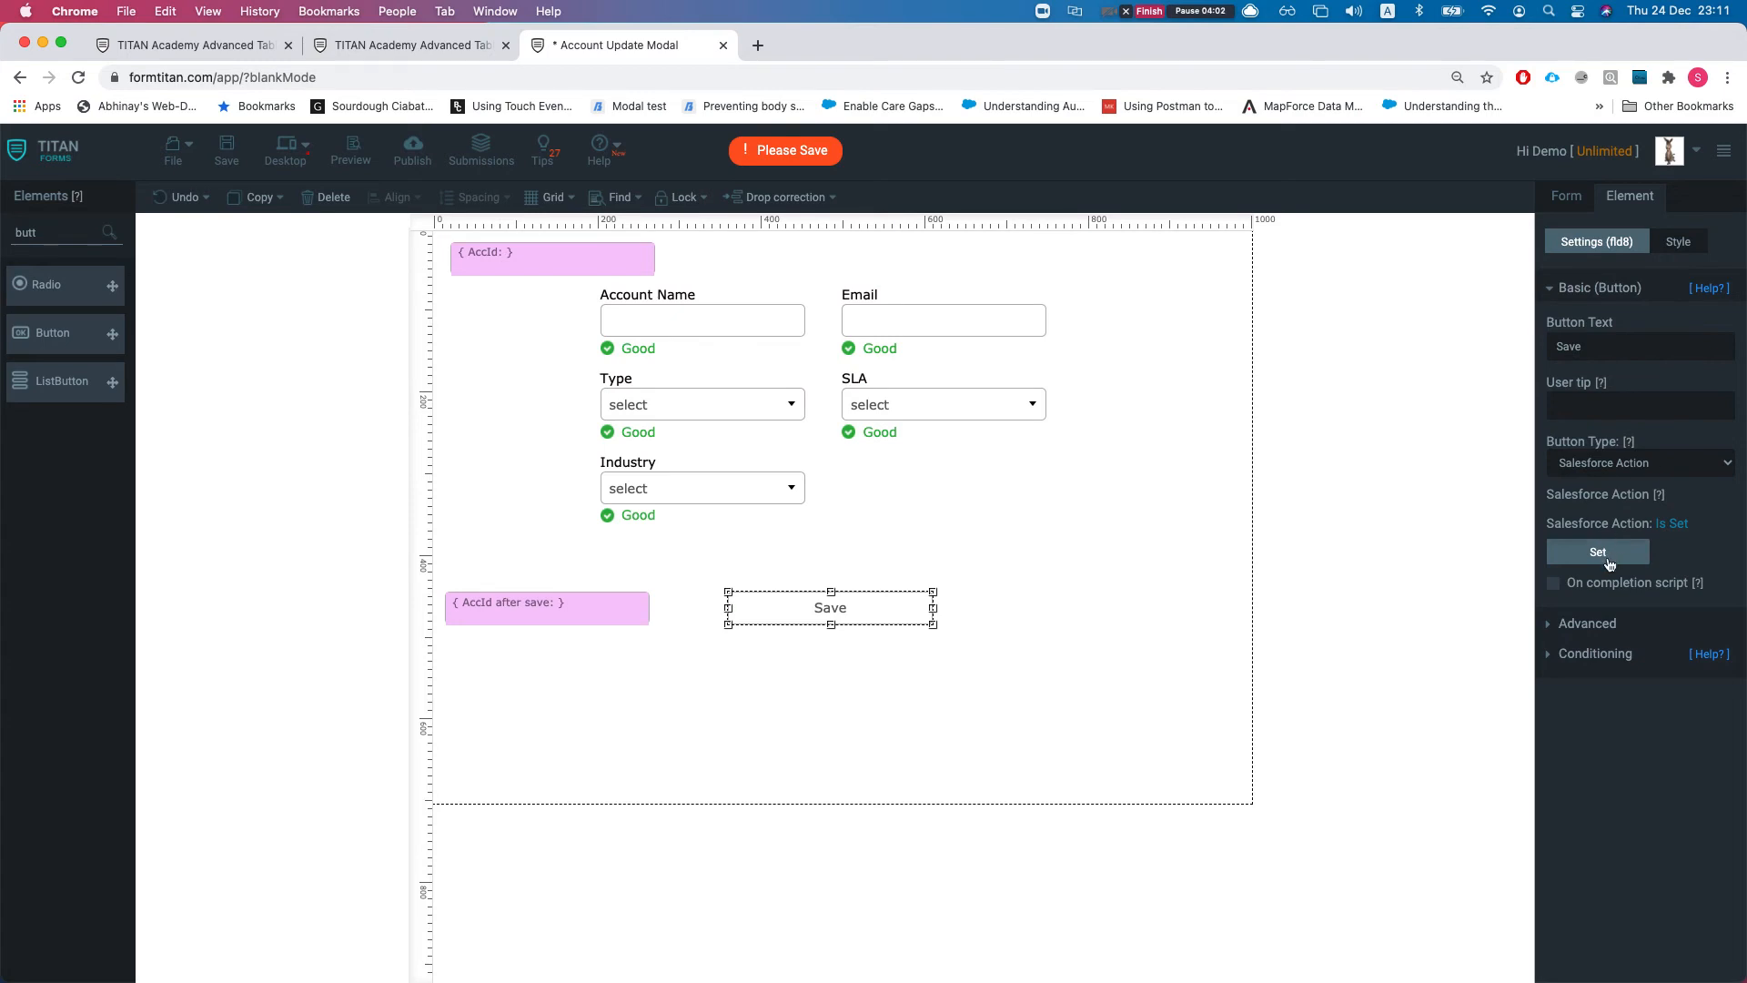
click(1599, 552)
click(915, 259)
click(887, 325)
click(1091, 818)
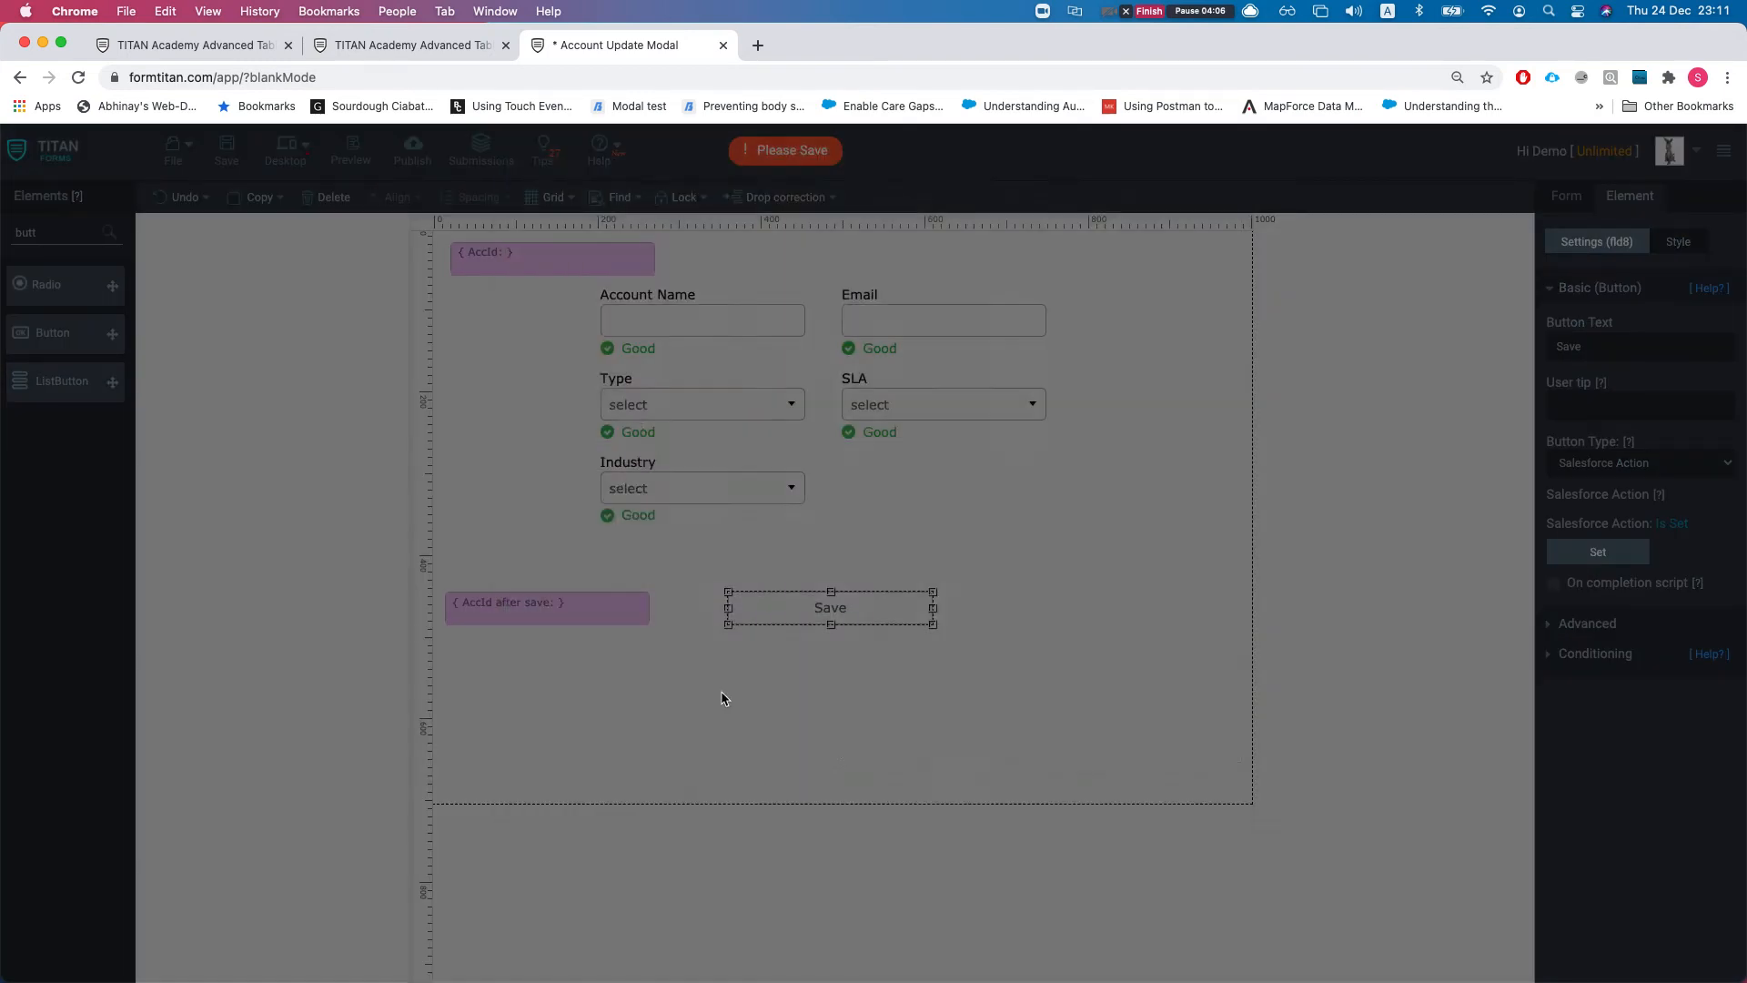
Step: Move the AccId after save field up beside the AccId field and save the form
drag(554, 605, 814, 259)
click(1072, 515)
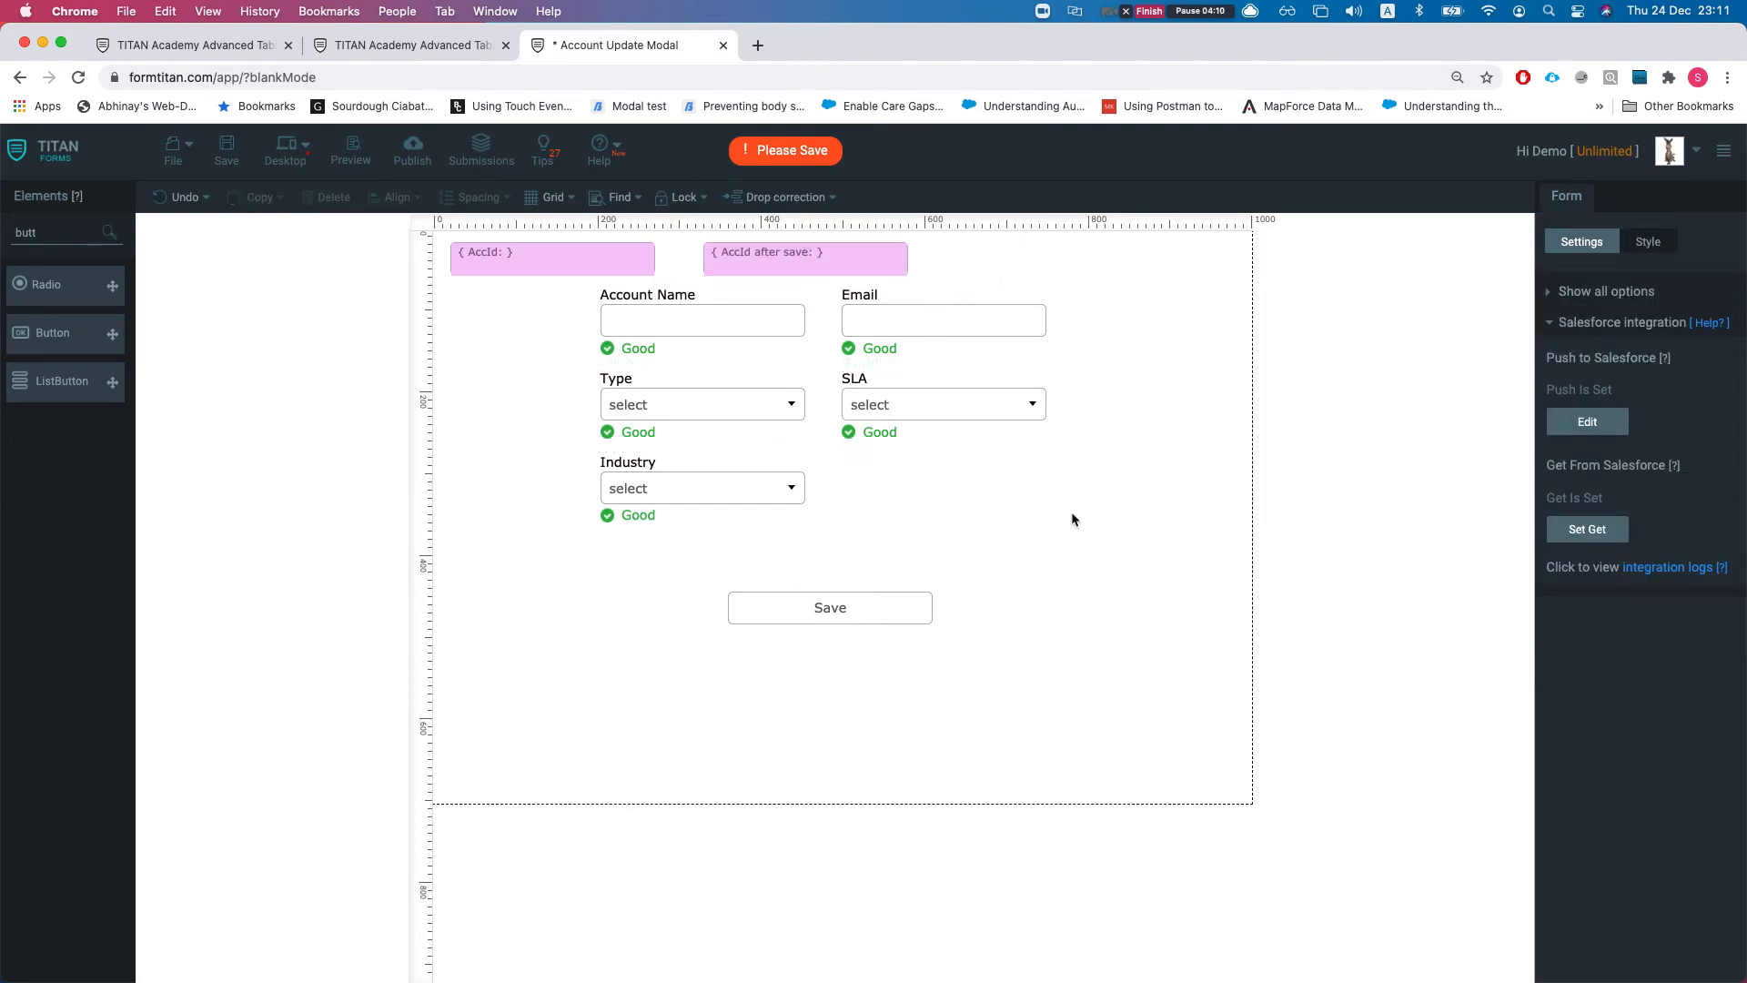
click(227, 147)
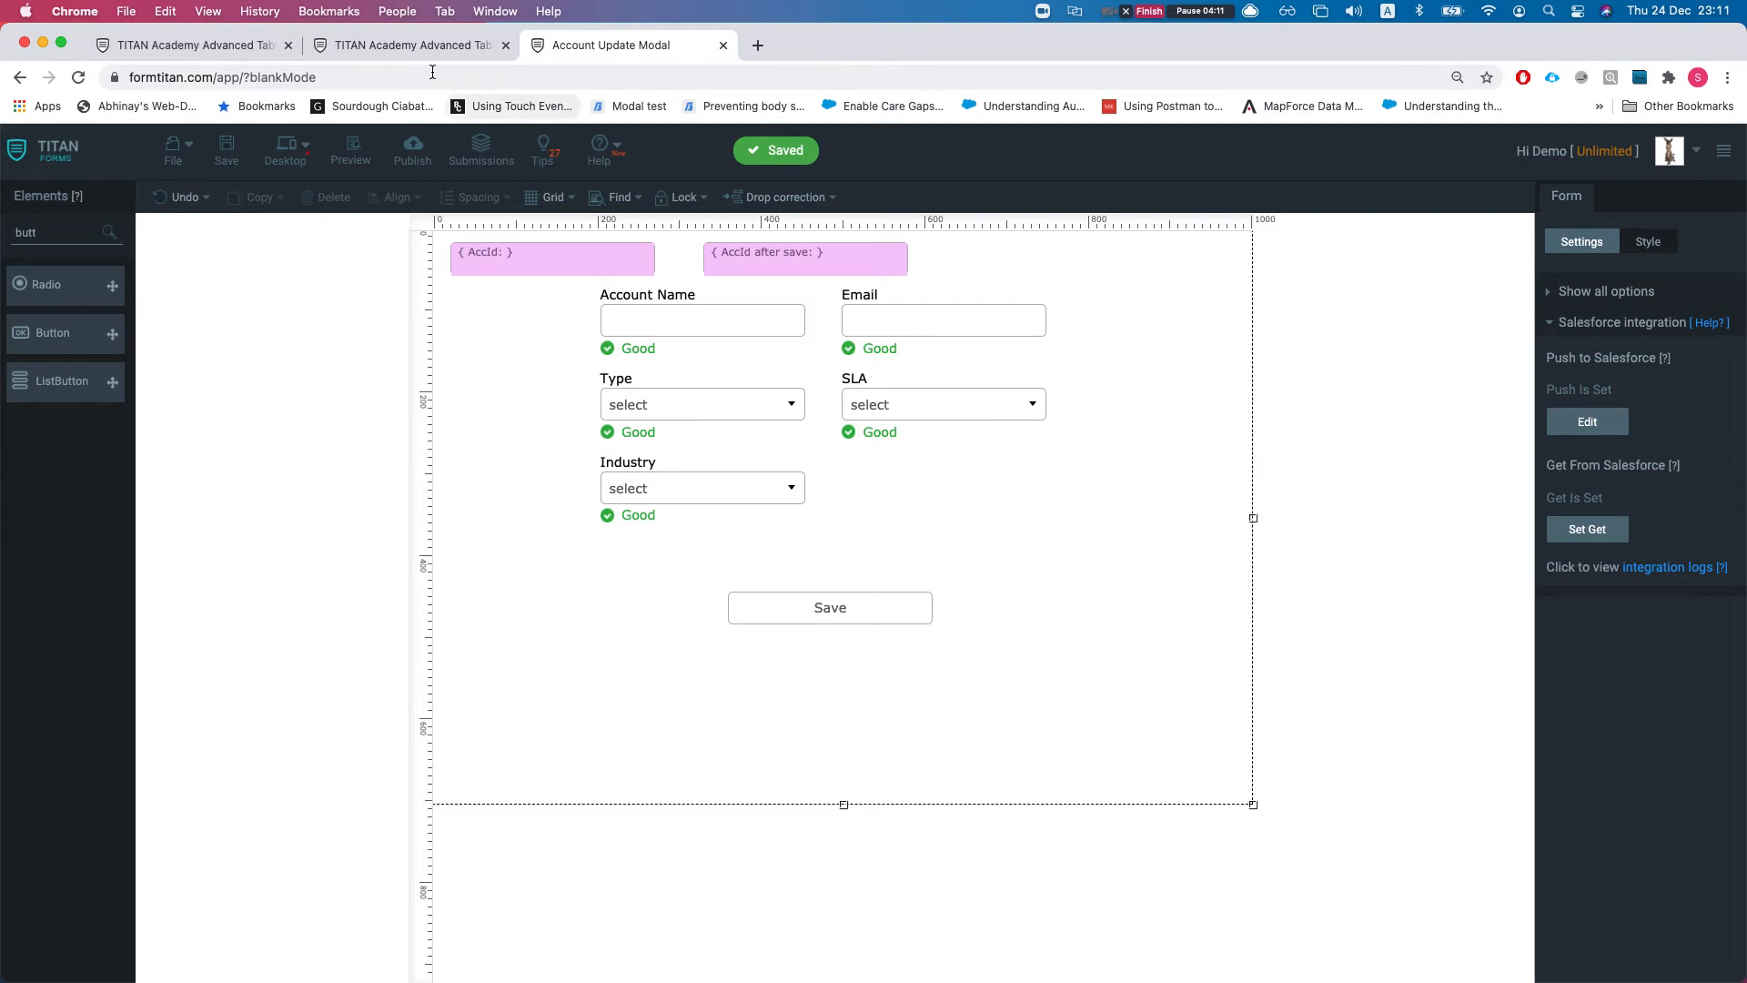
Step: Close the published table preview and switch to the TITAN Academy Advanced Table form in the editor
click(414, 44)
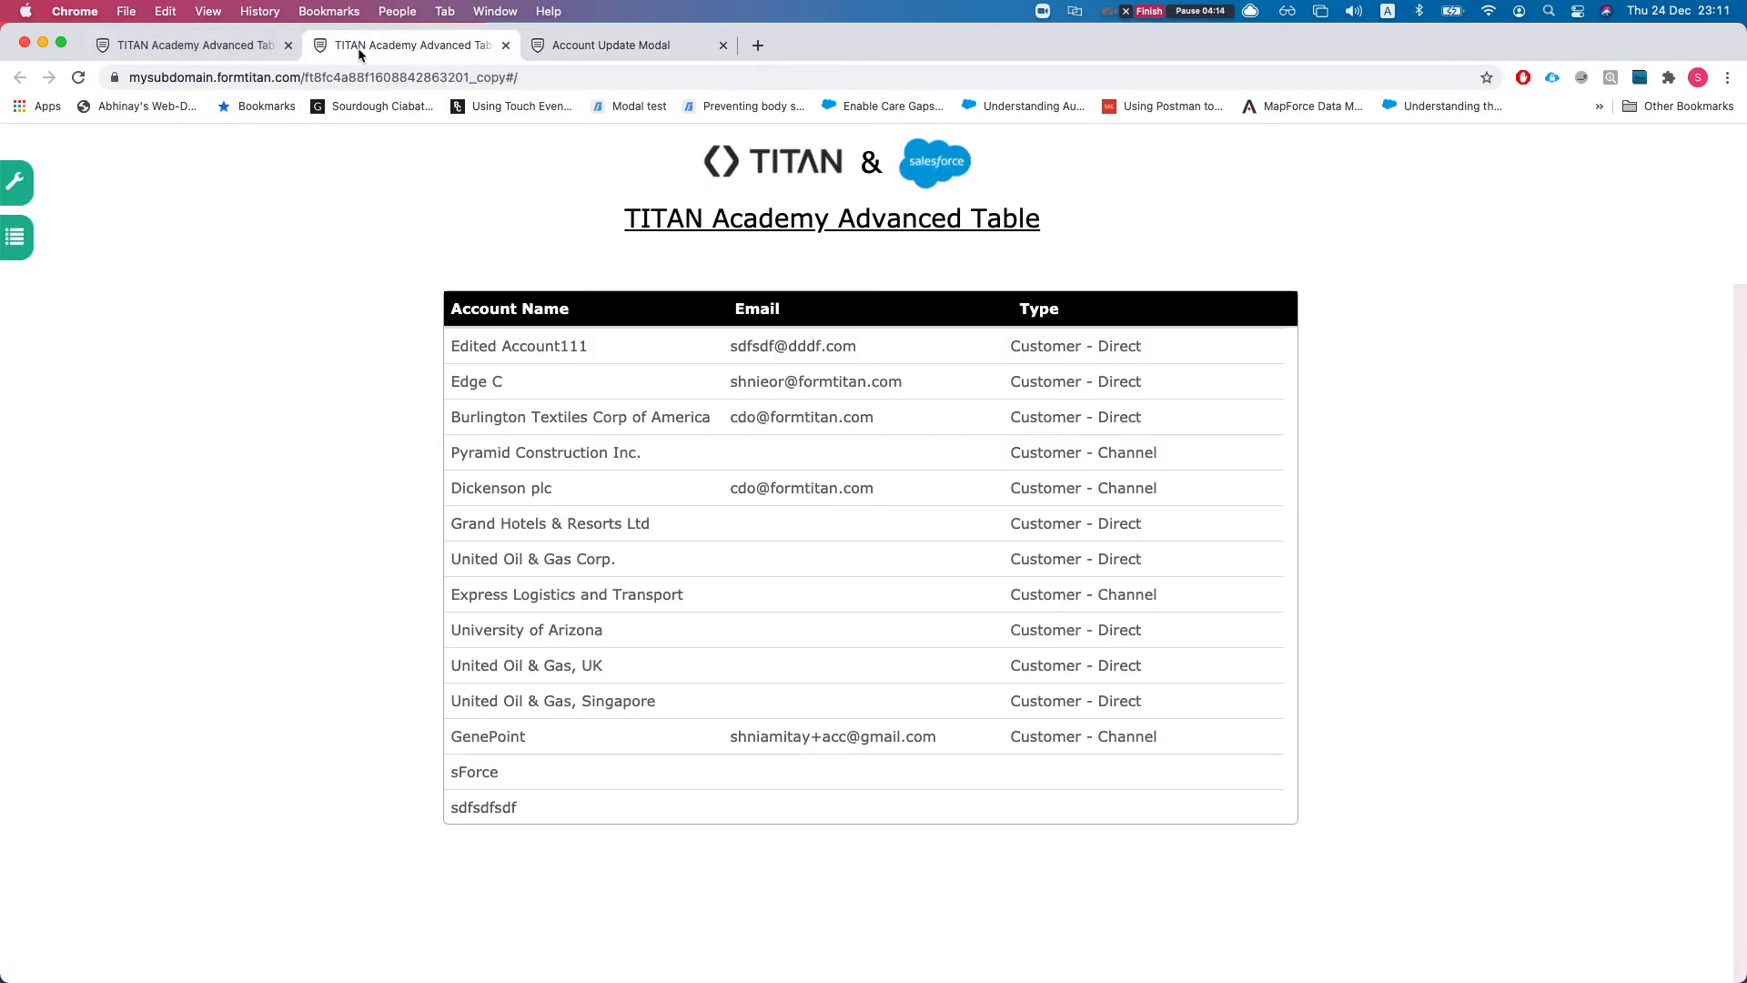
key(super+w)
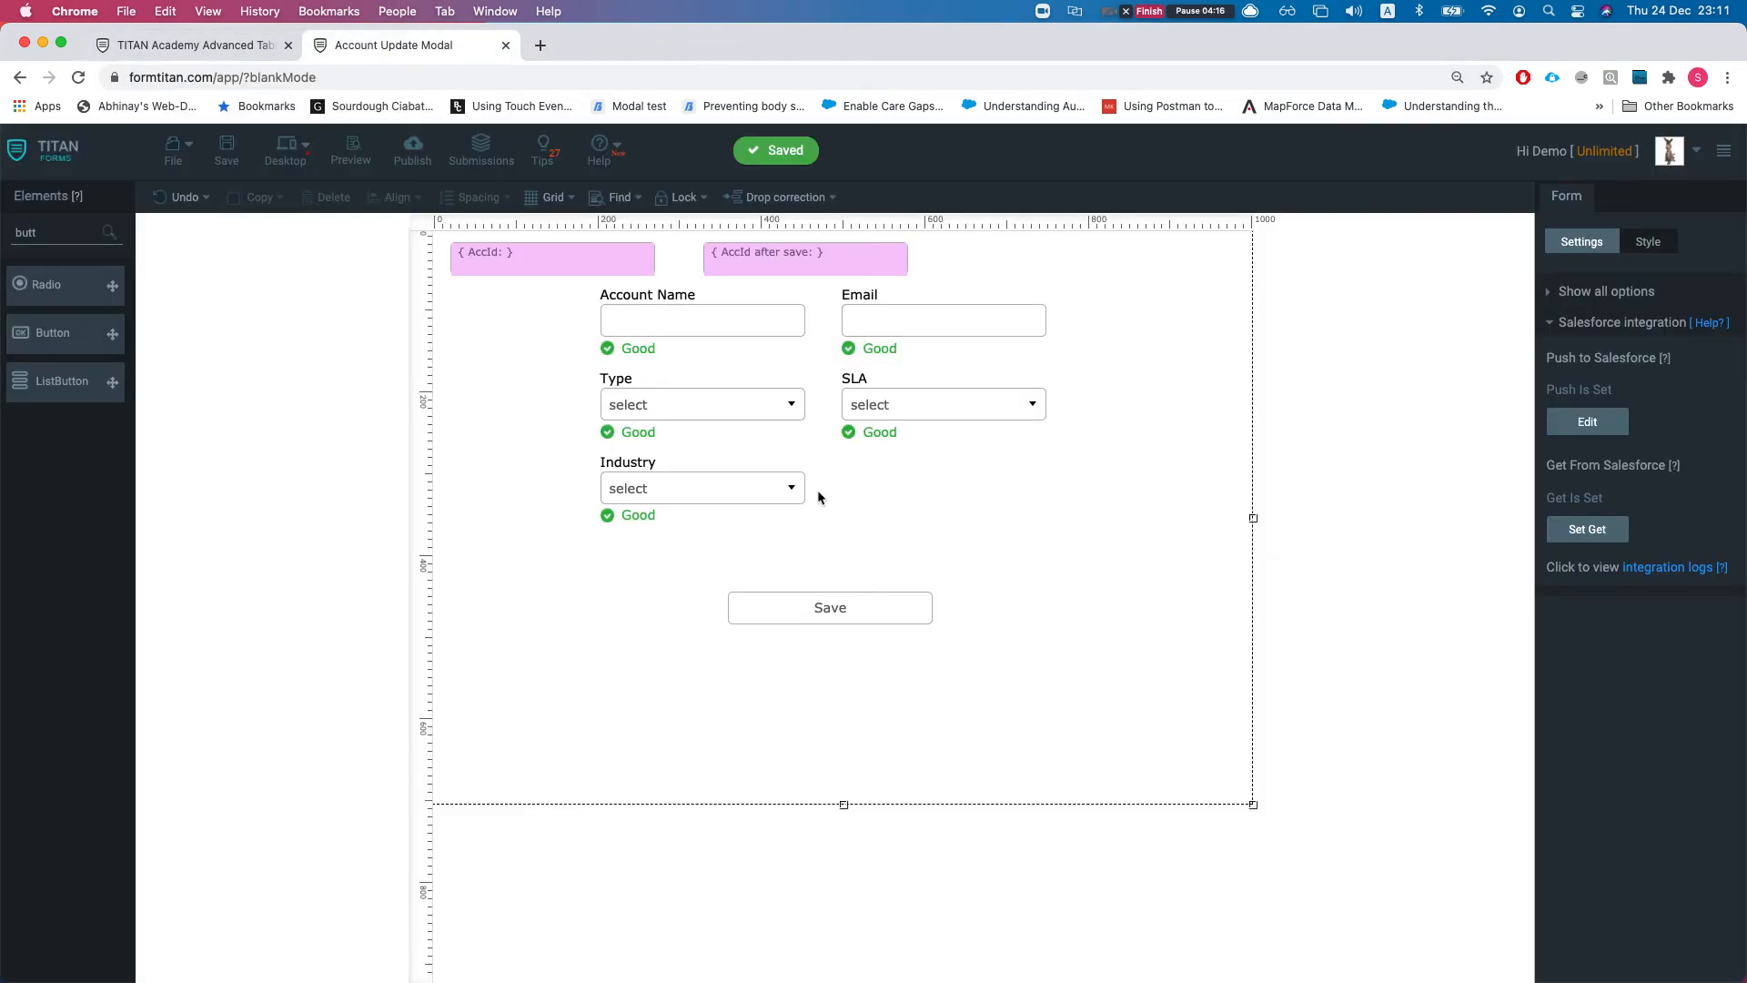
mouse_move(631, 54)
mouse_down()
mouse_move(762, 60)
mouse_move(615, 50)
mouse_move(630, 54)
mouse_up()
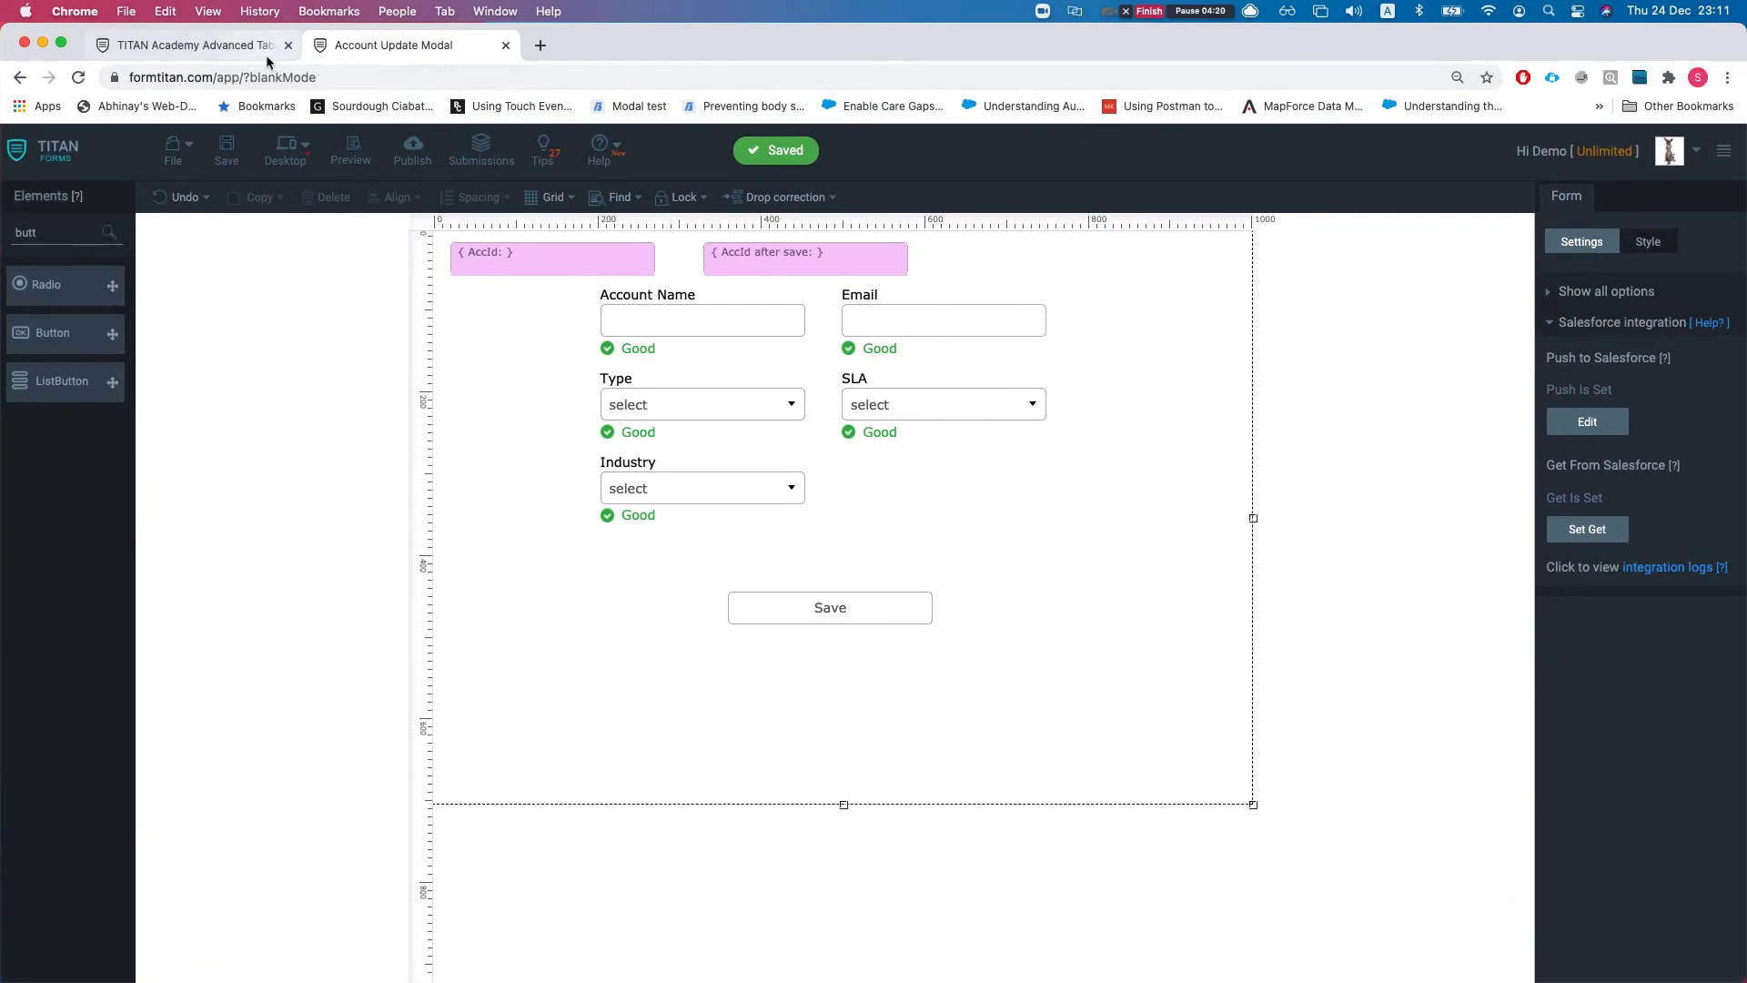
click(264, 47)
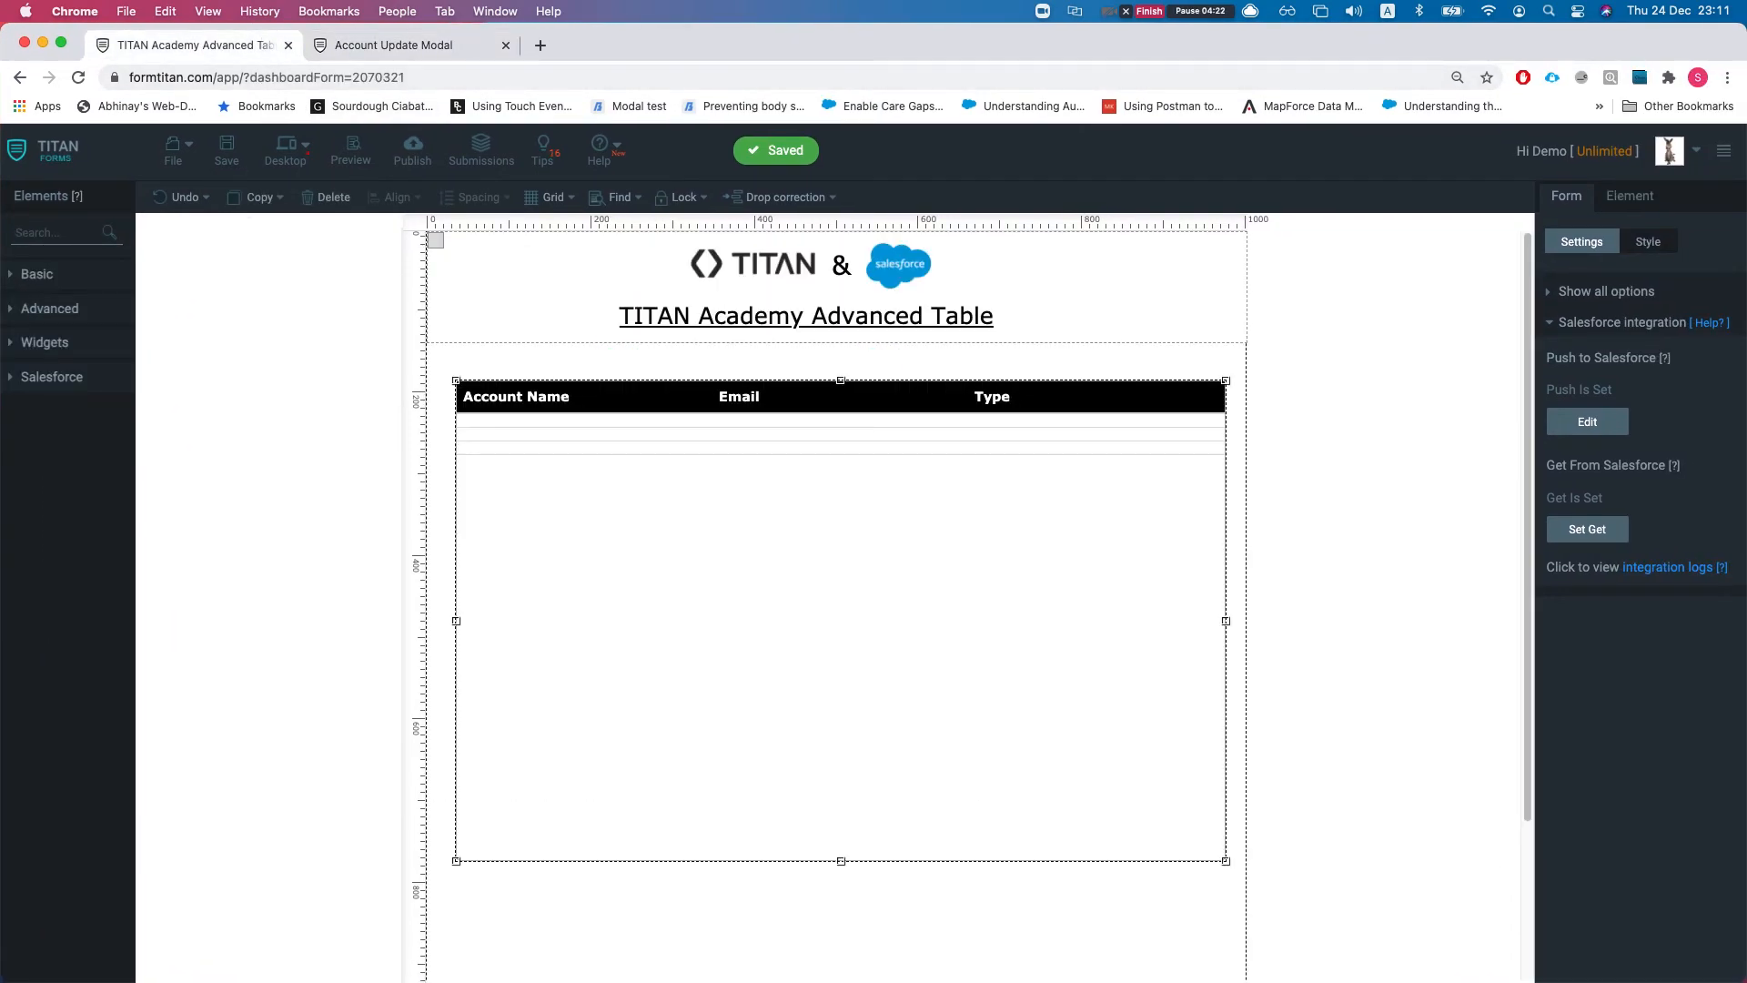
Step: Open the account table's custom actions configuration and add a new action
click(1635, 200)
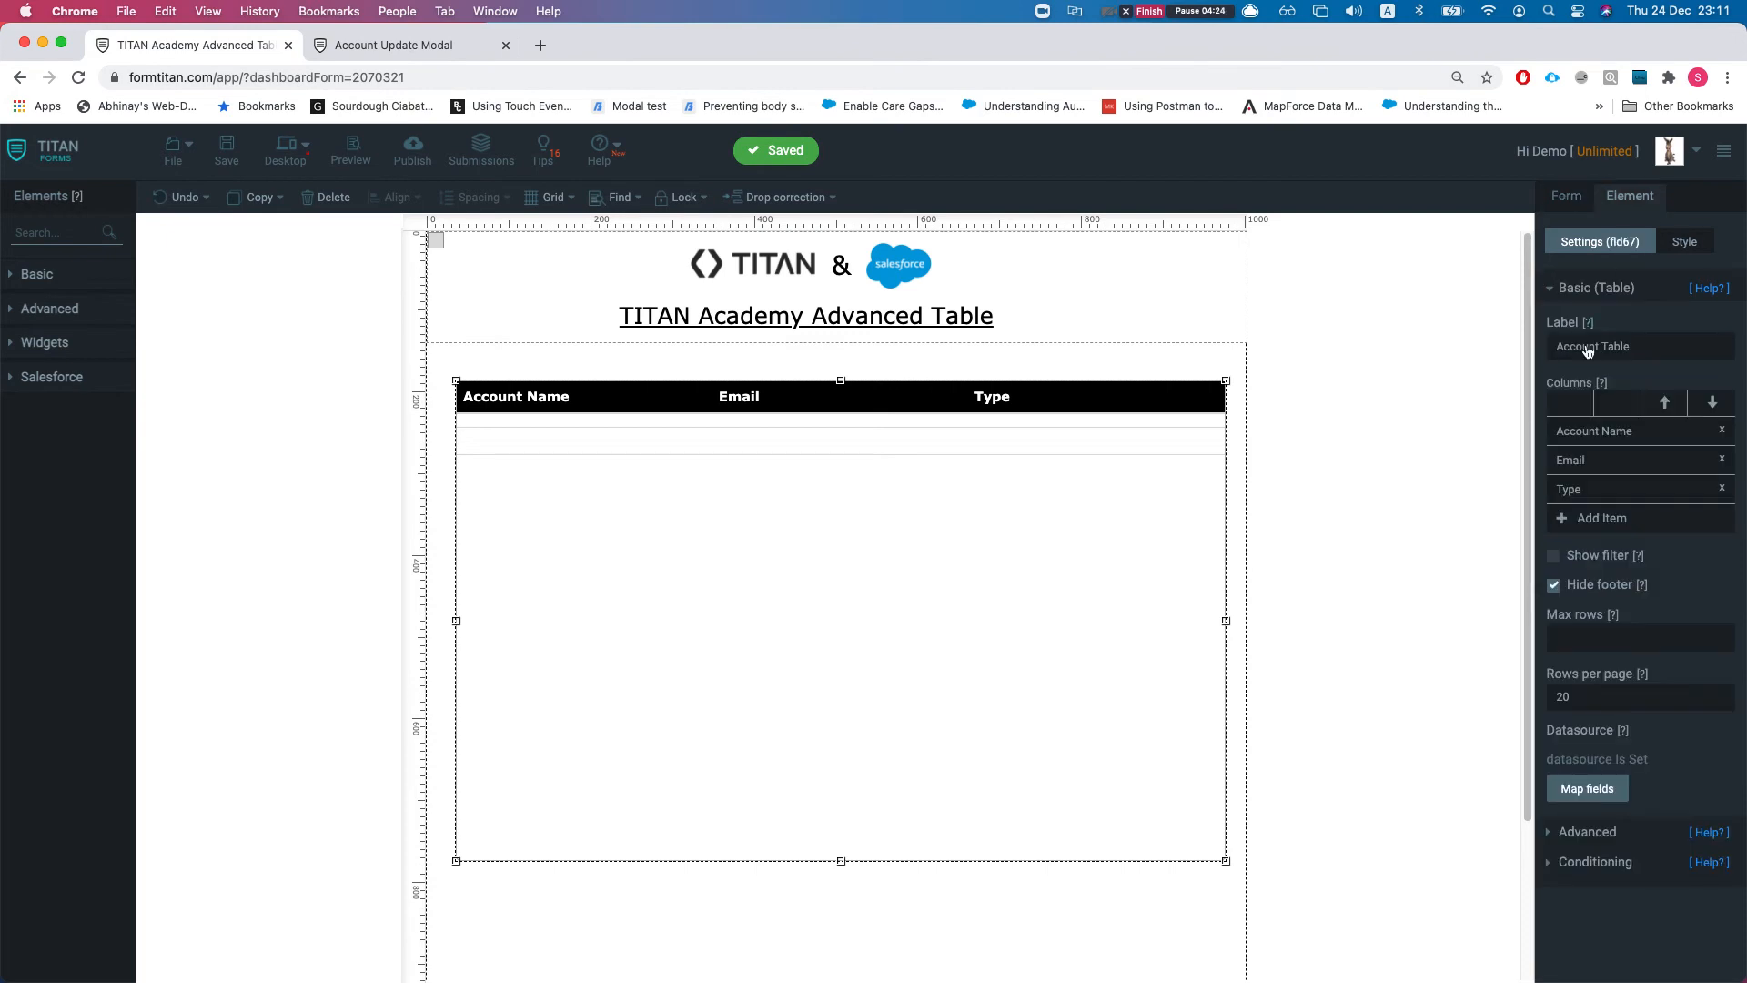
scroll(1563, 708, down, 3)
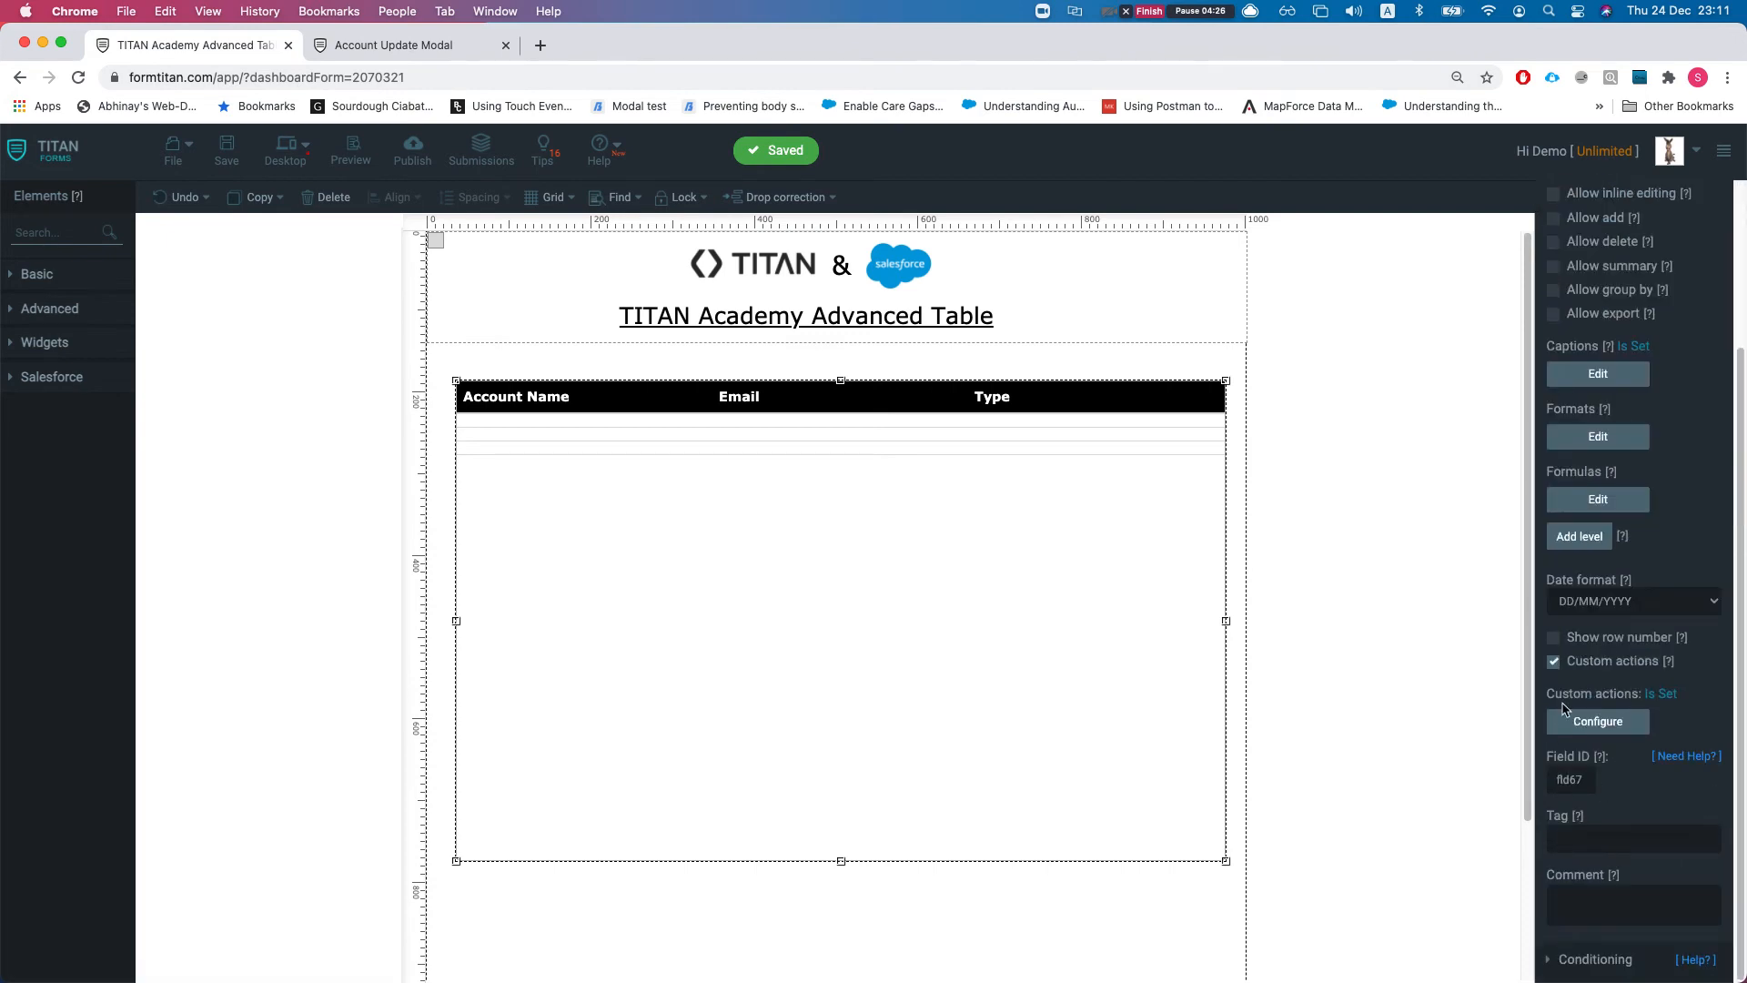
click(1585, 729)
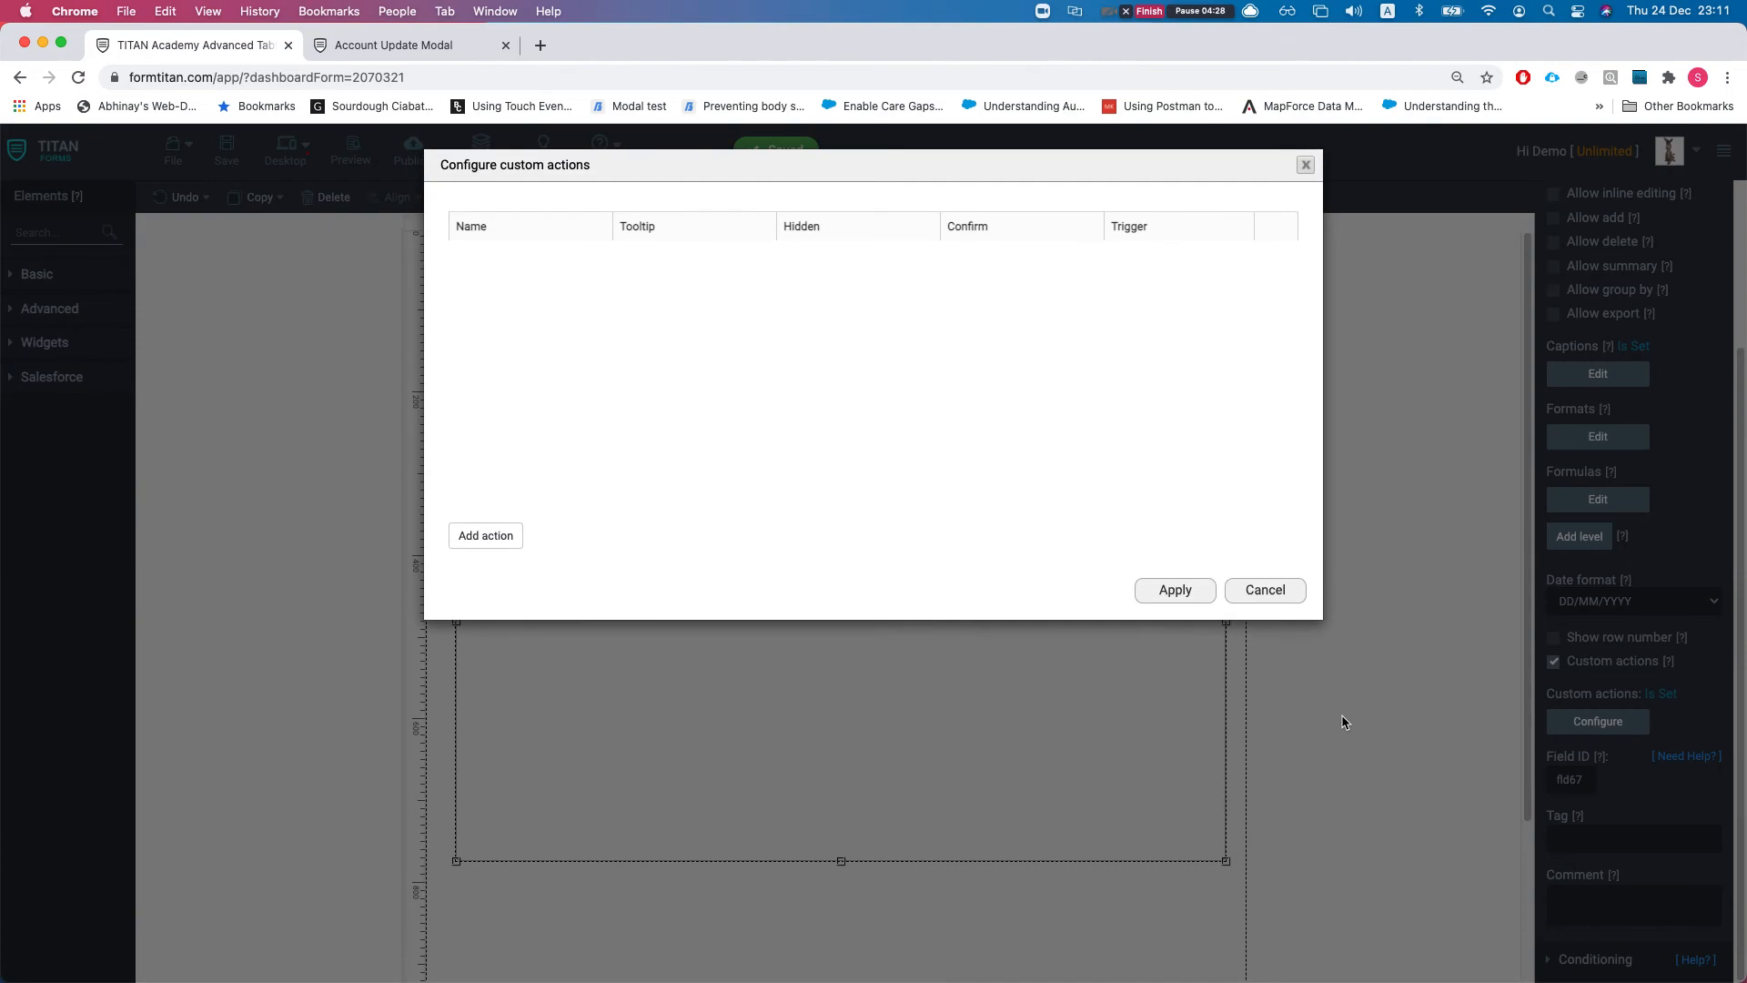
click(482, 535)
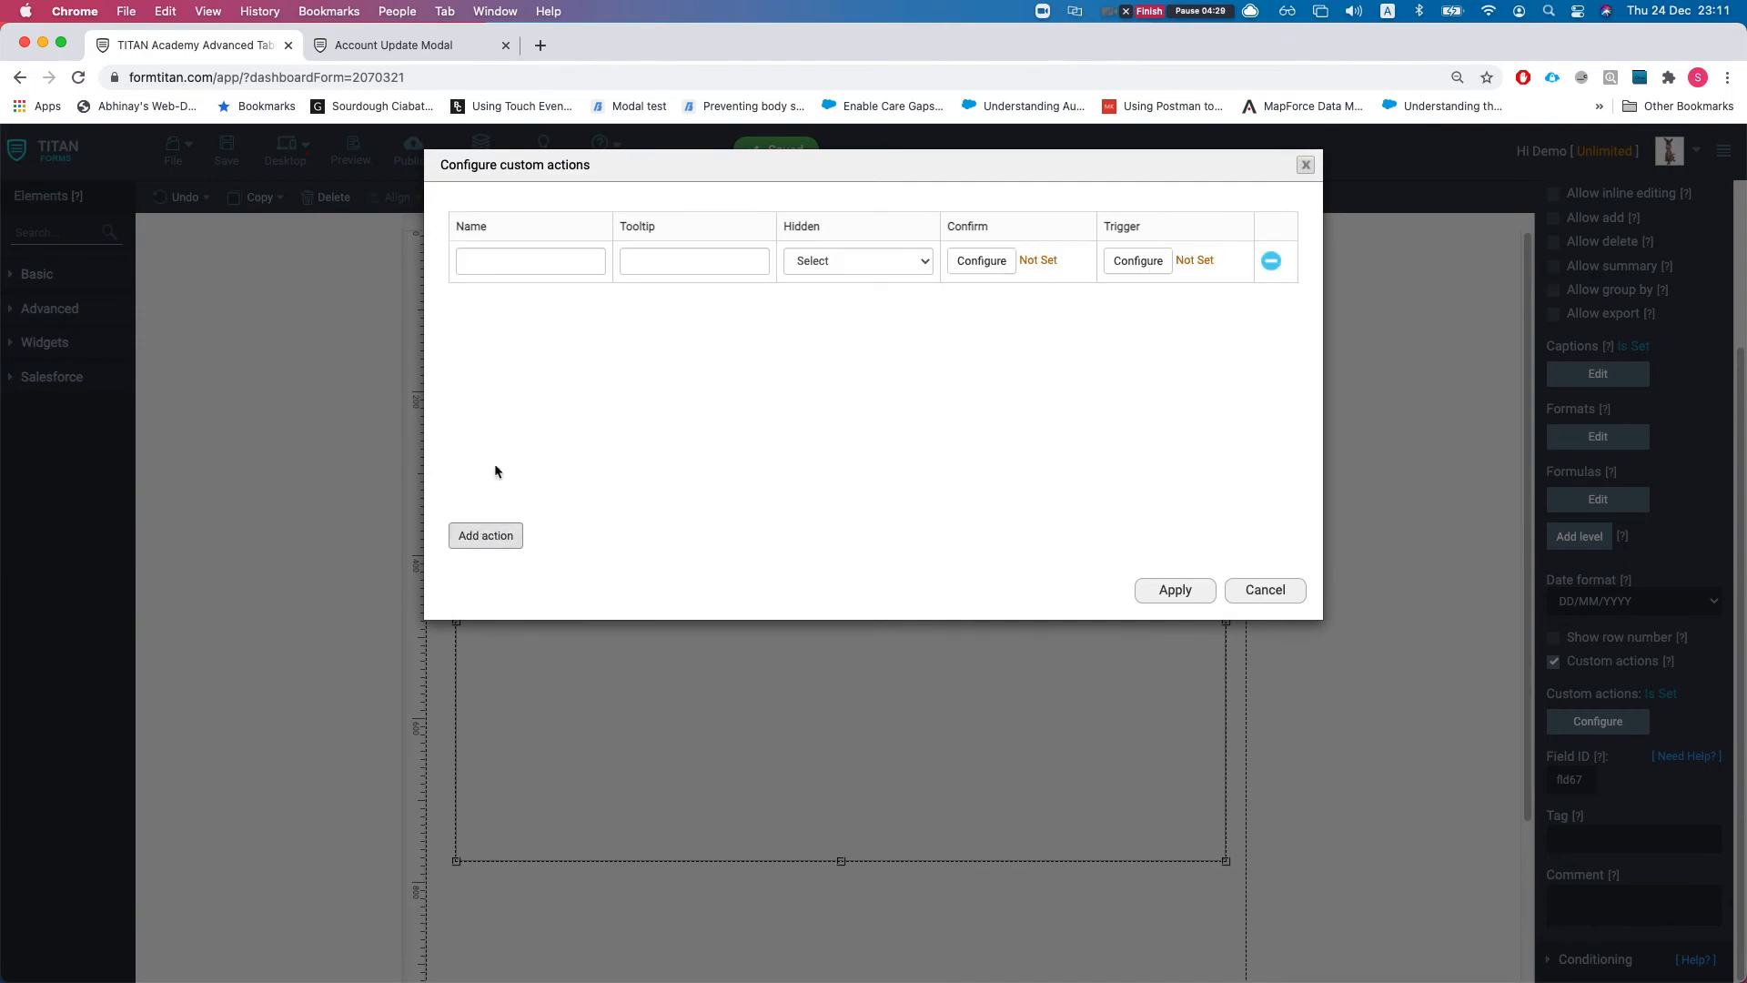
Step: Name the table's custom action "Edit" with the tooltip "Edit" and open its Hidden options
click(535, 259)
text(Click)
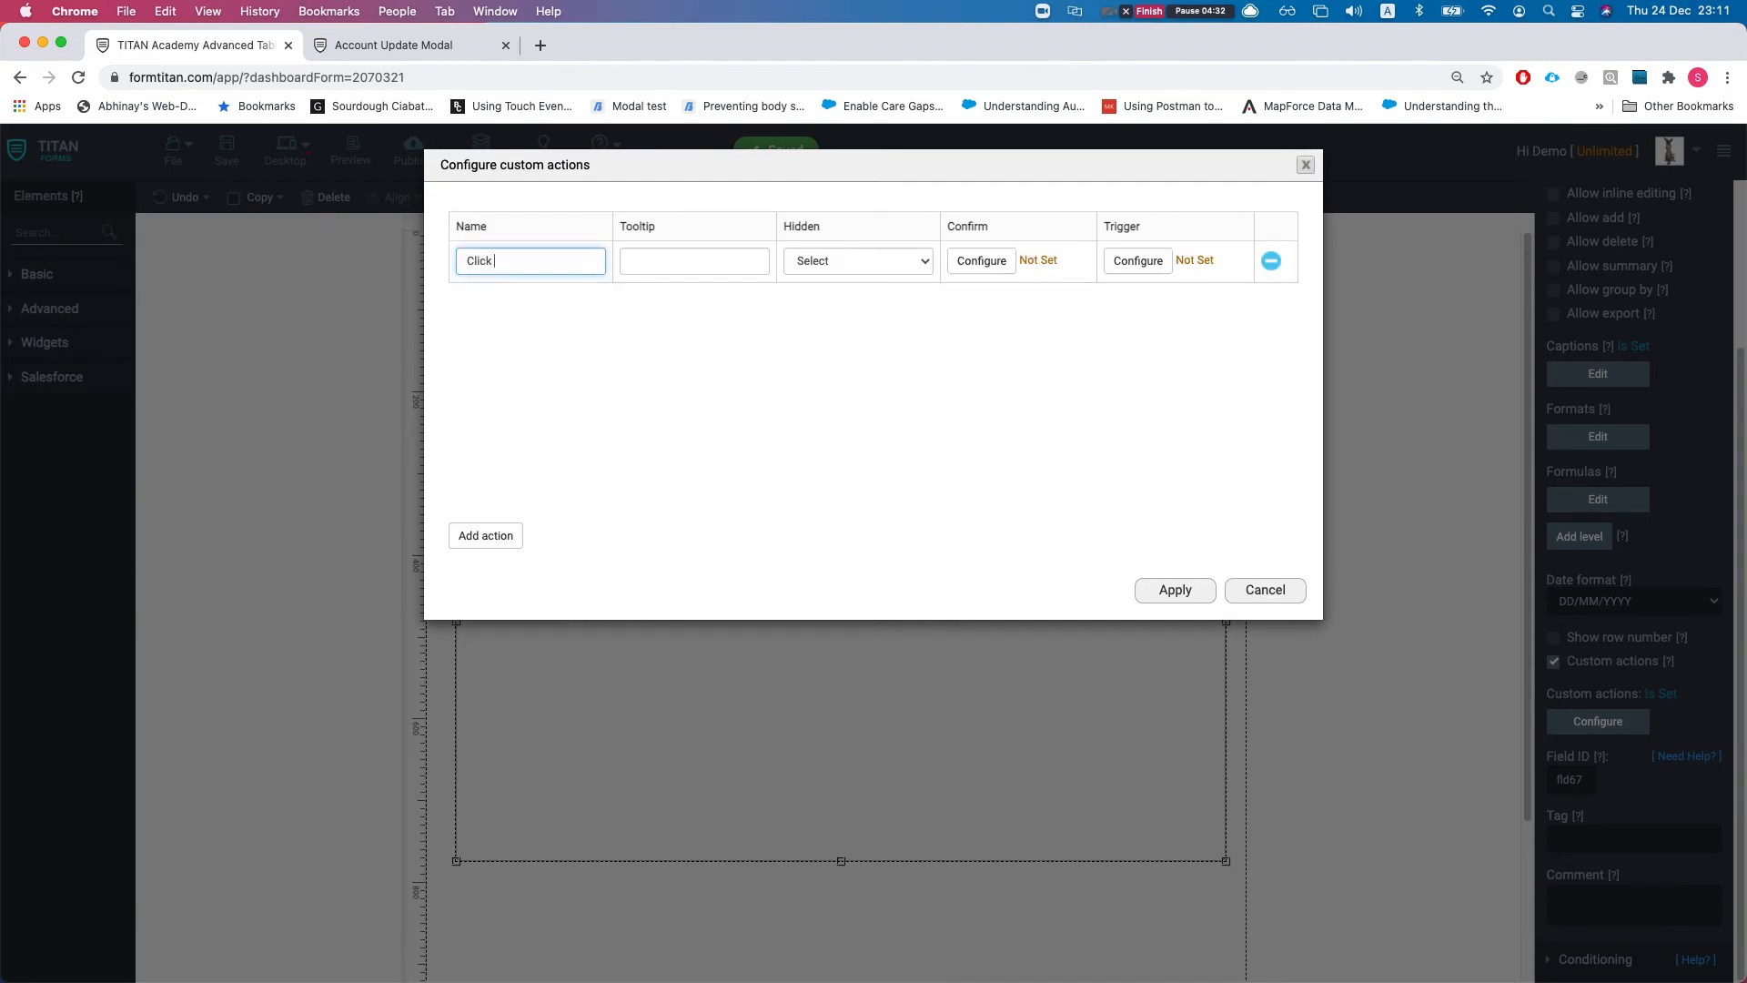
text( To e)
key(super+a)
text(E)
key(Tab)
click(528, 253)
click(651, 252)
key(super+v)
click(846, 268)
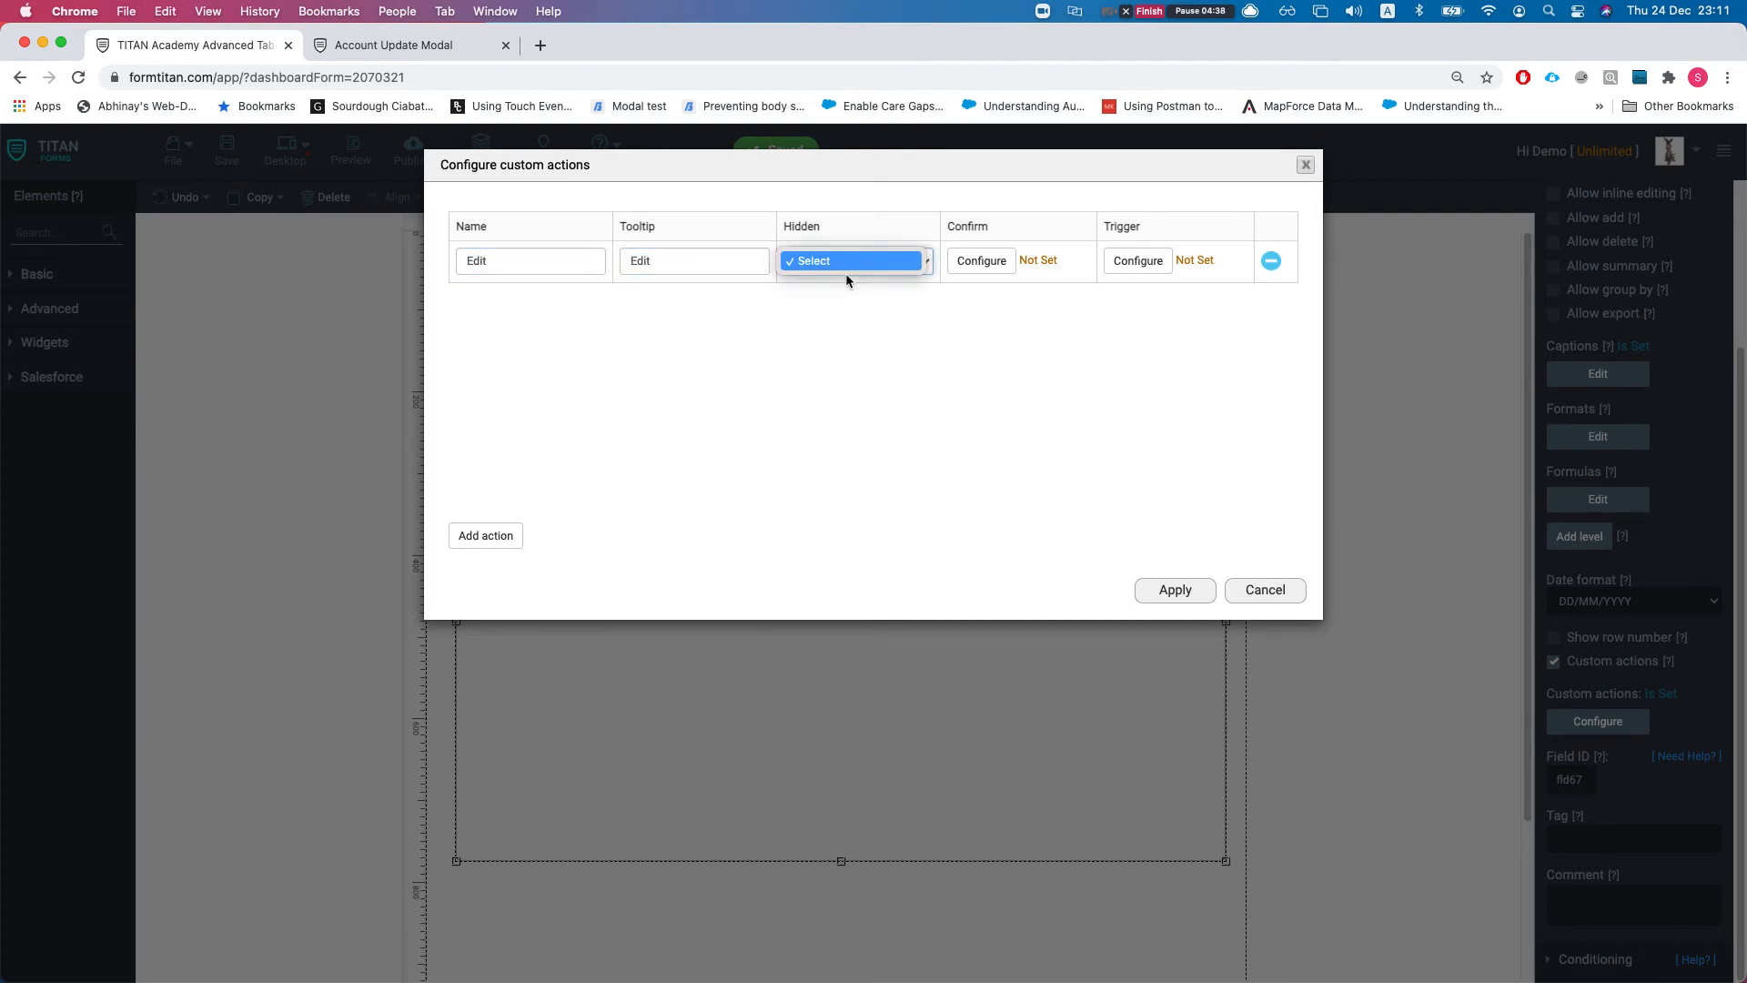
Step: Apply the Edit custom action and add a hidden field named "click acc id" below the account table
click(824, 328)
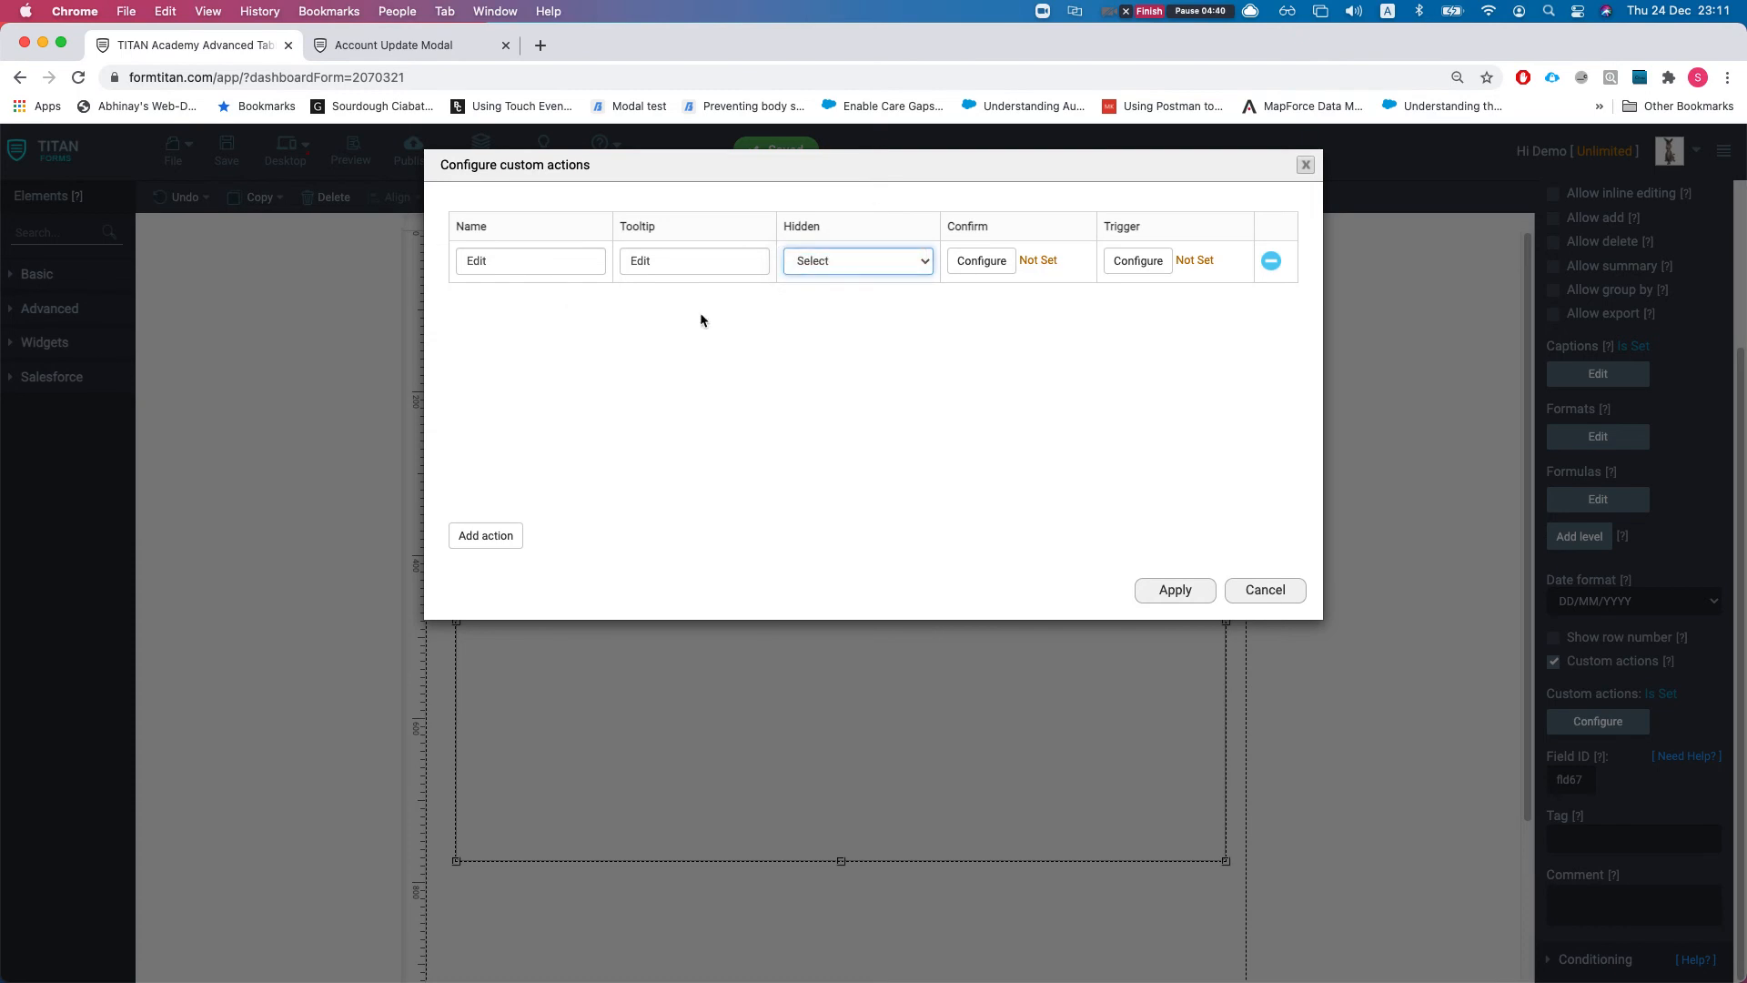
click(1175, 592)
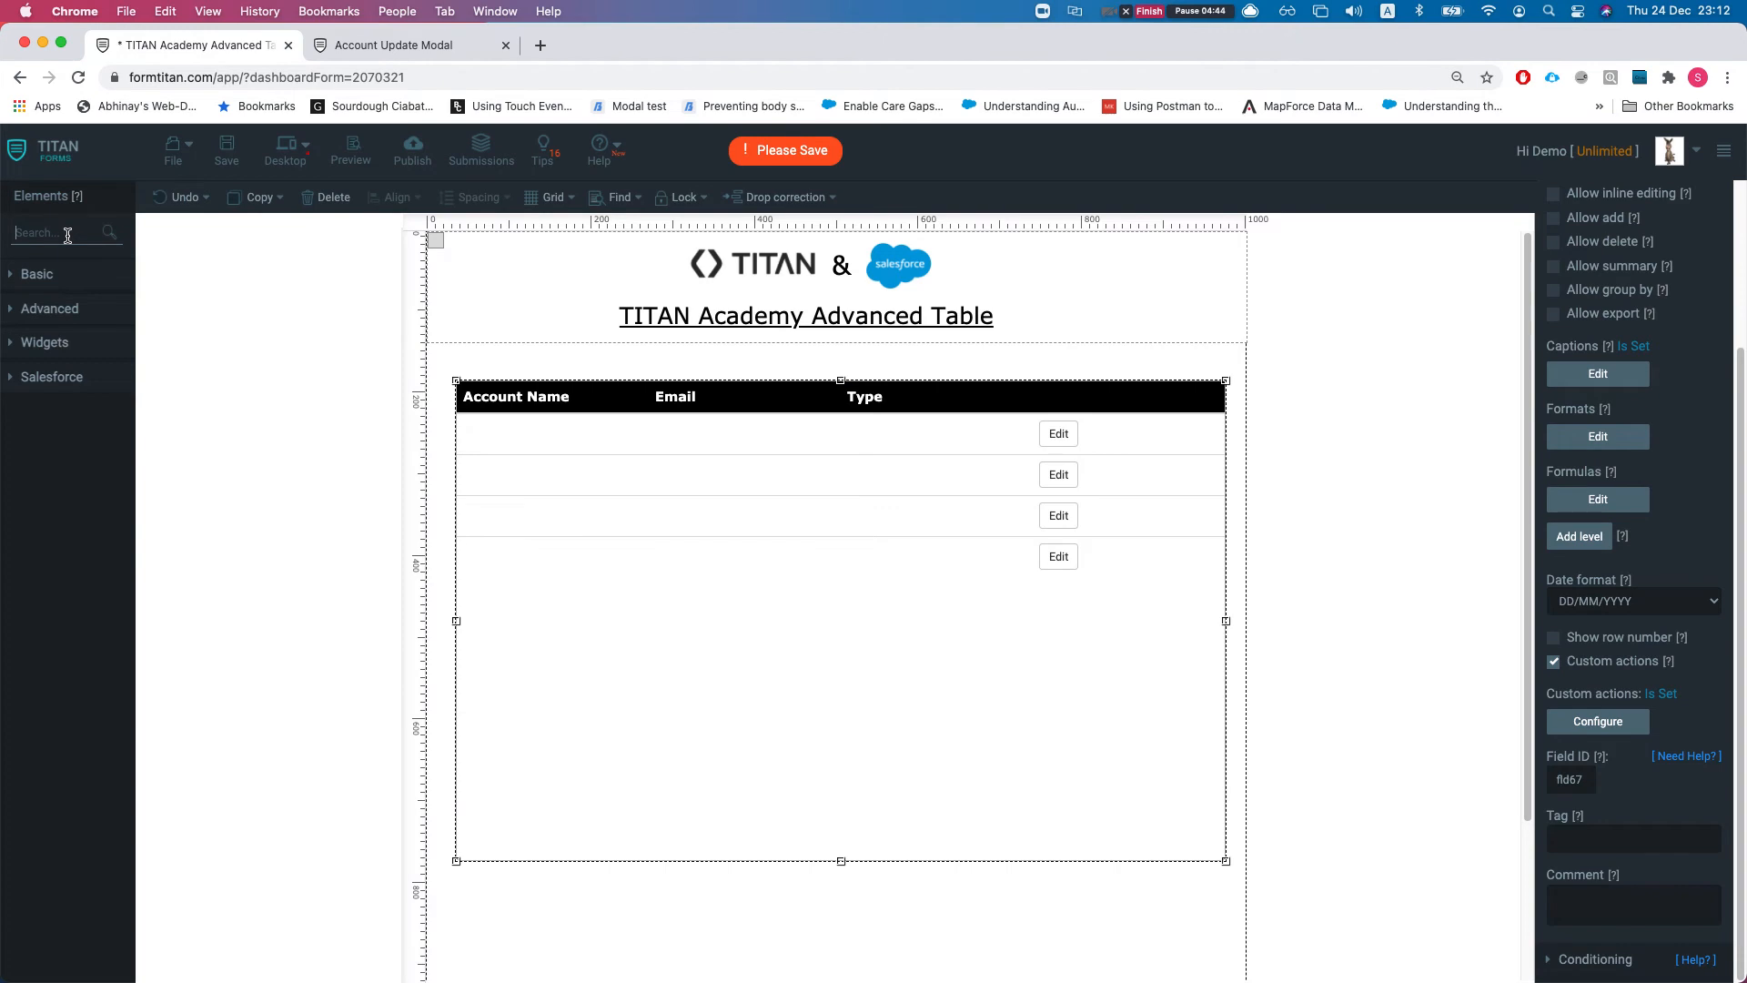
click(68, 236)
text(hidd)
drag(91, 285, 508, 930)
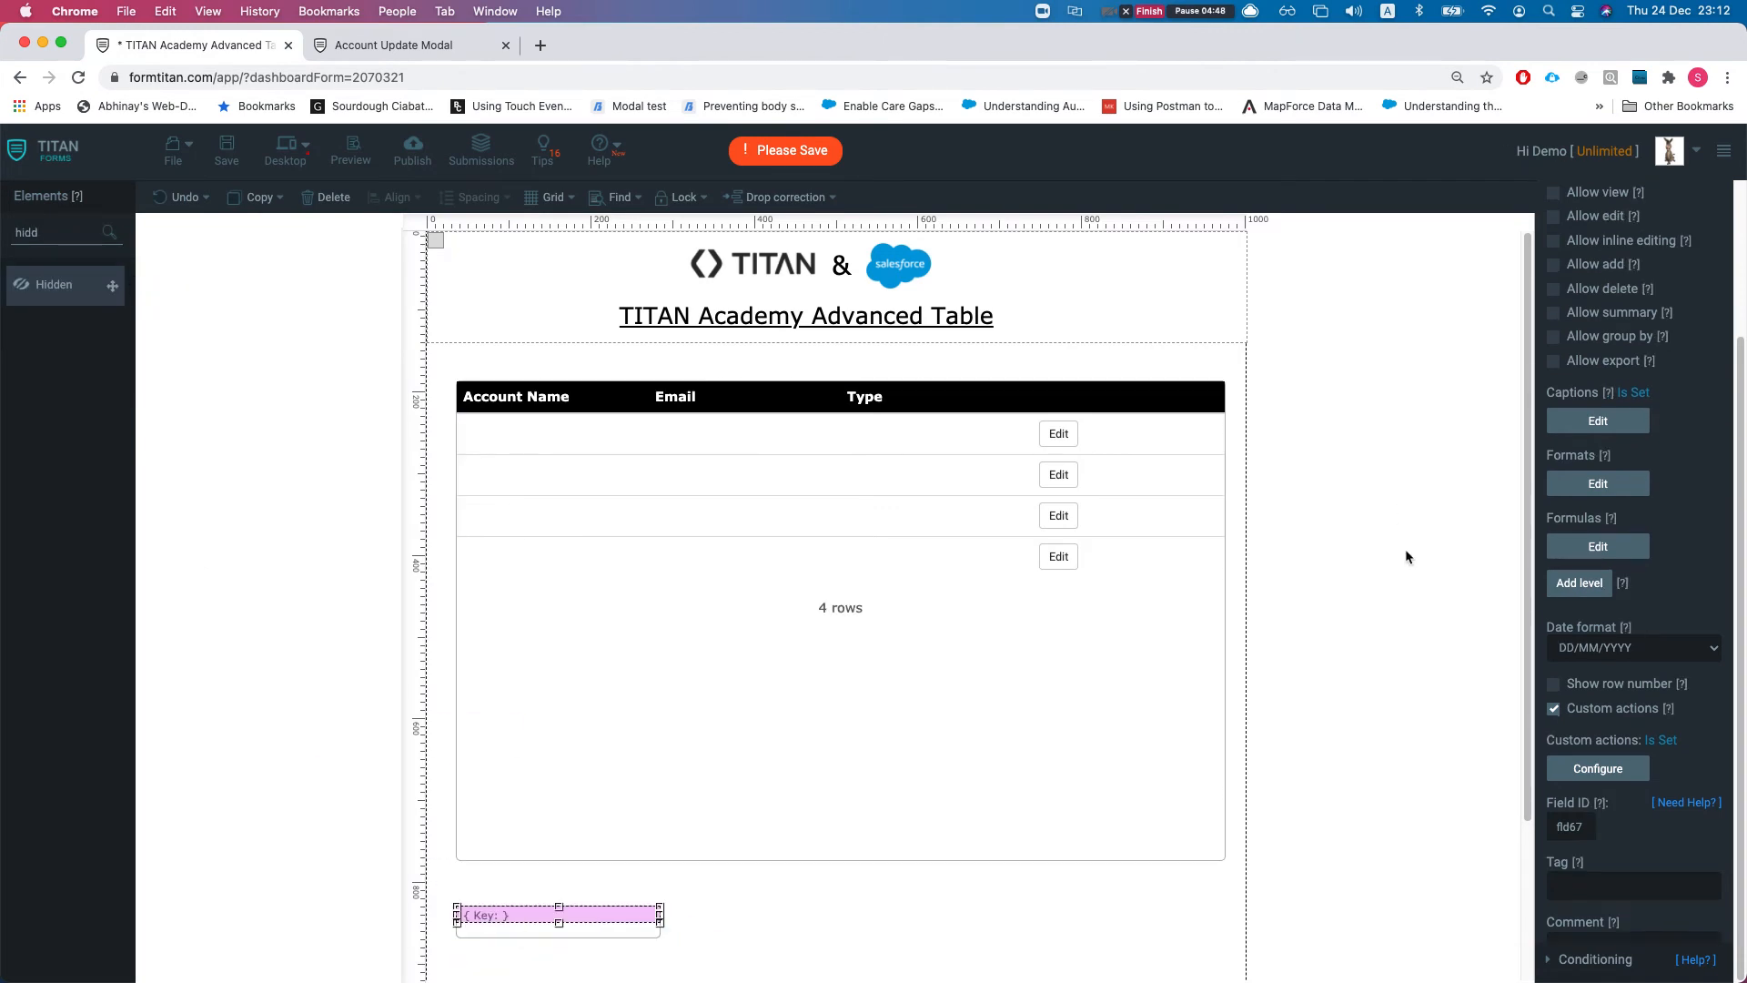
click(1623, 347)
text(click acc id)
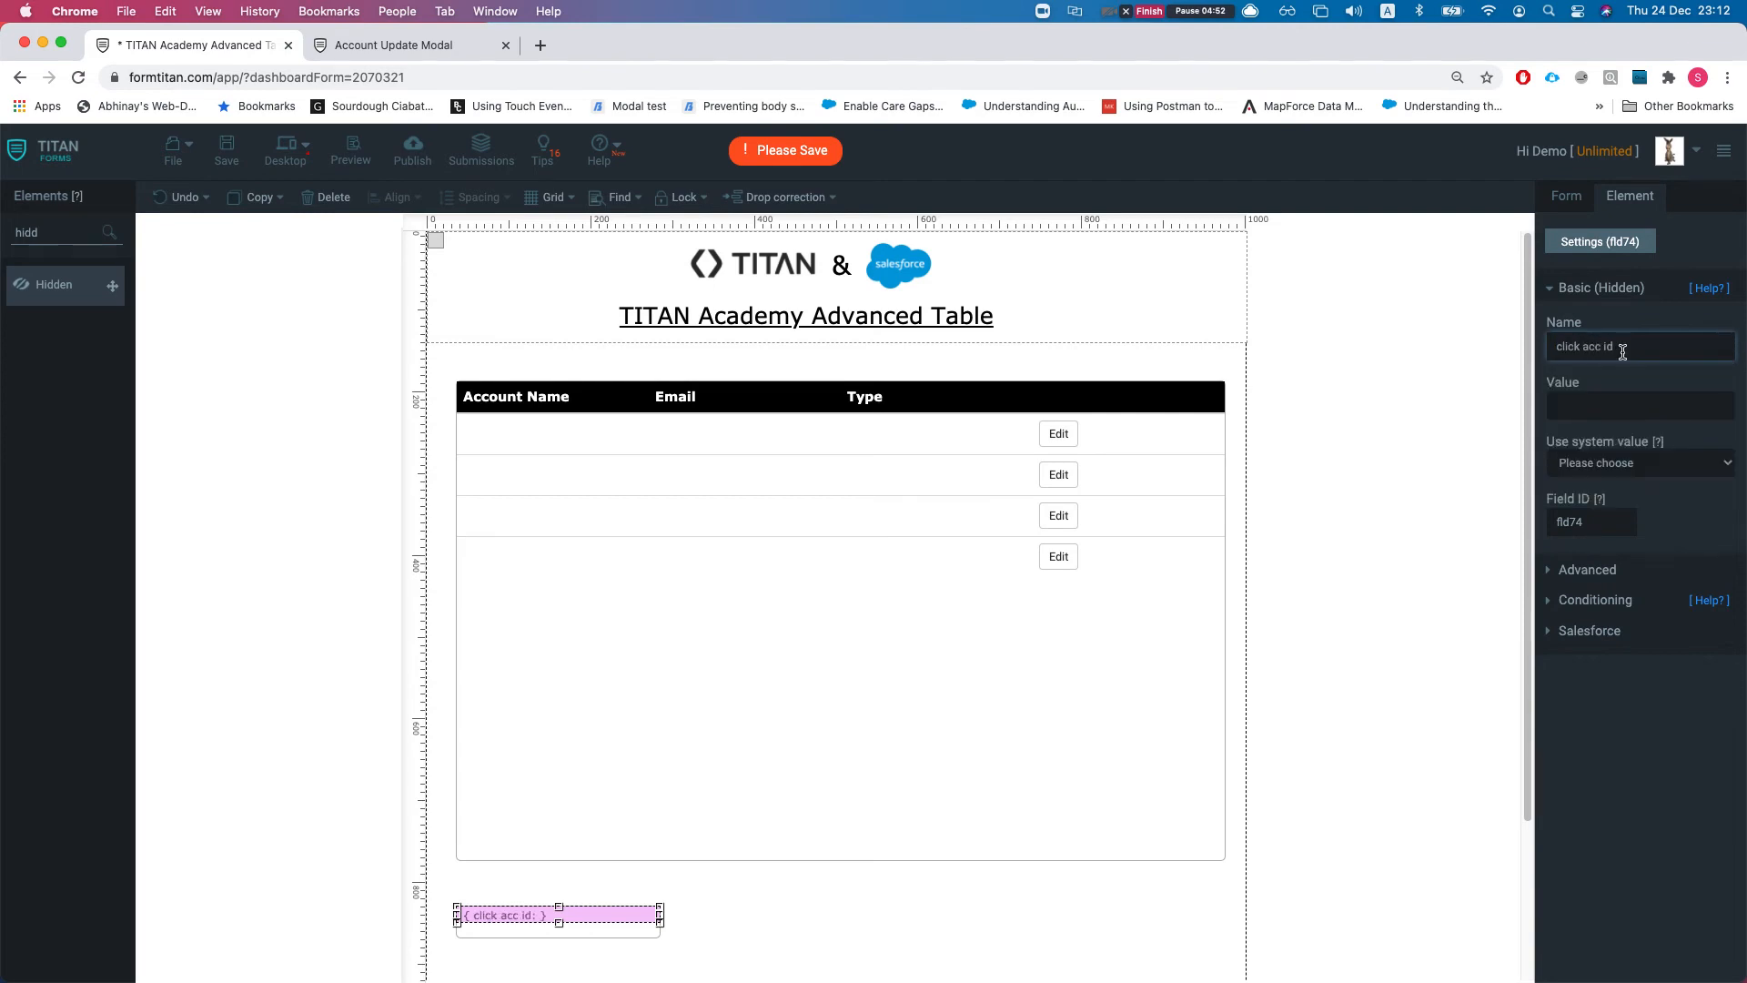
Step: Link the account table's Edit custom action to the hidden field "click acc id" and apply the configuration
click(1567, 198)
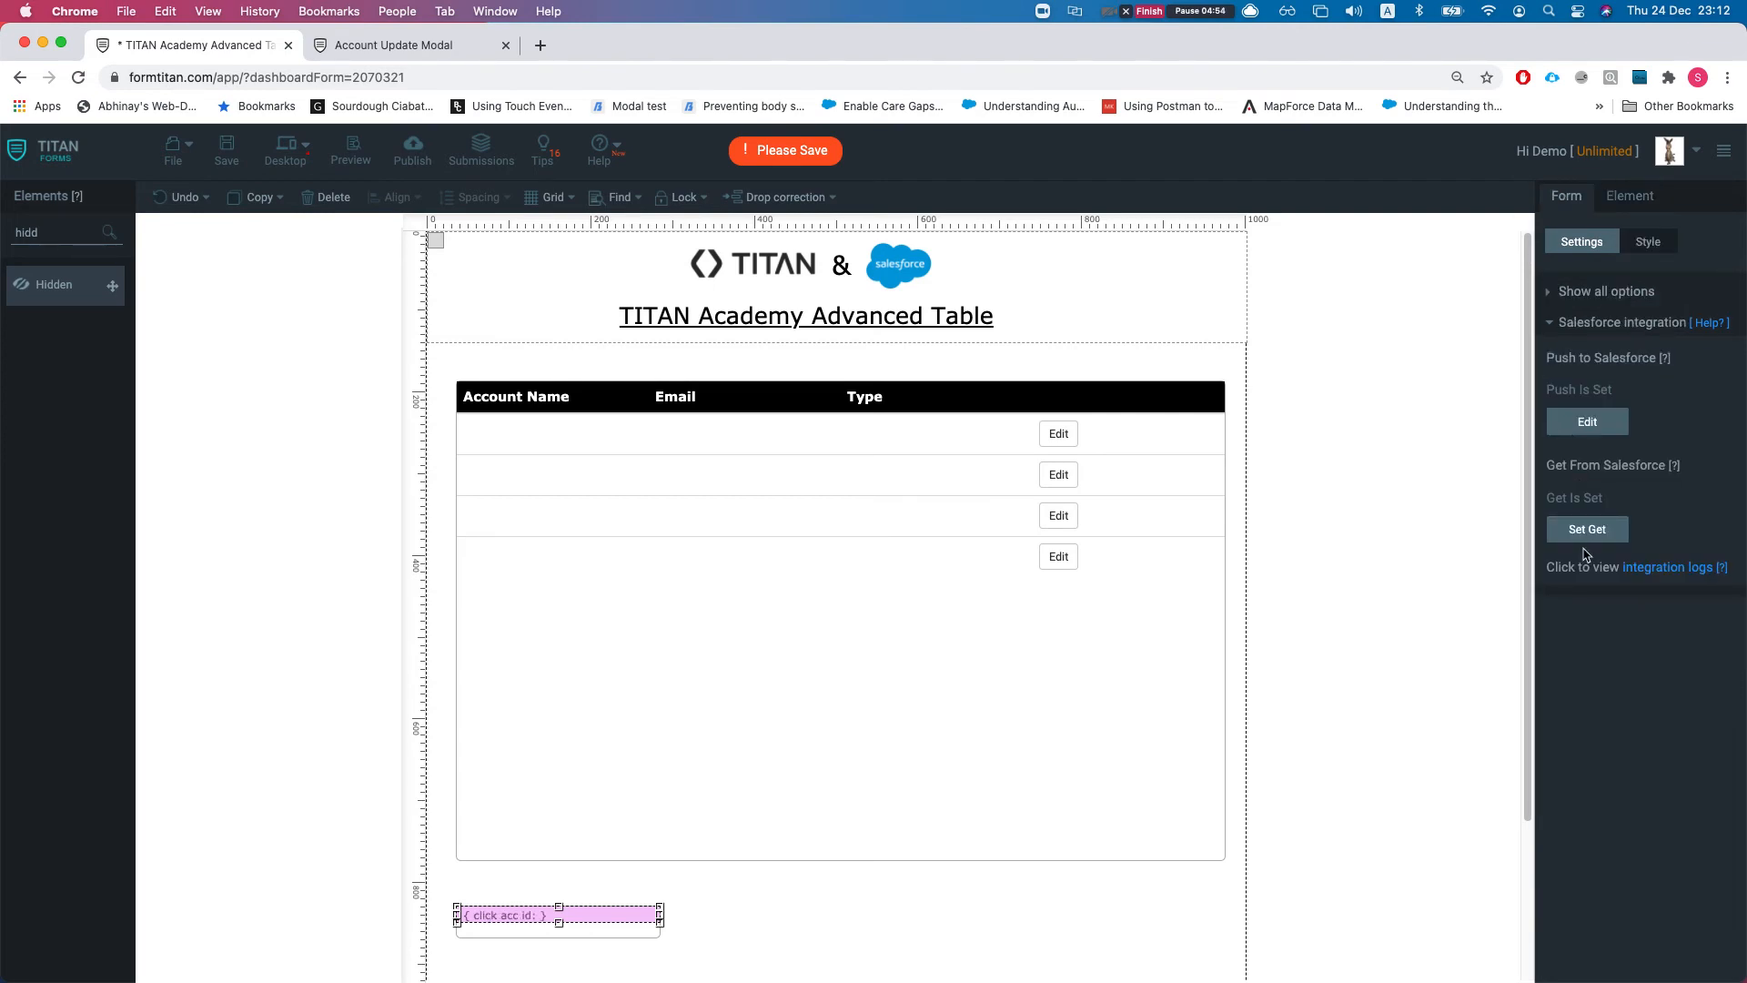
click(1053, 566)
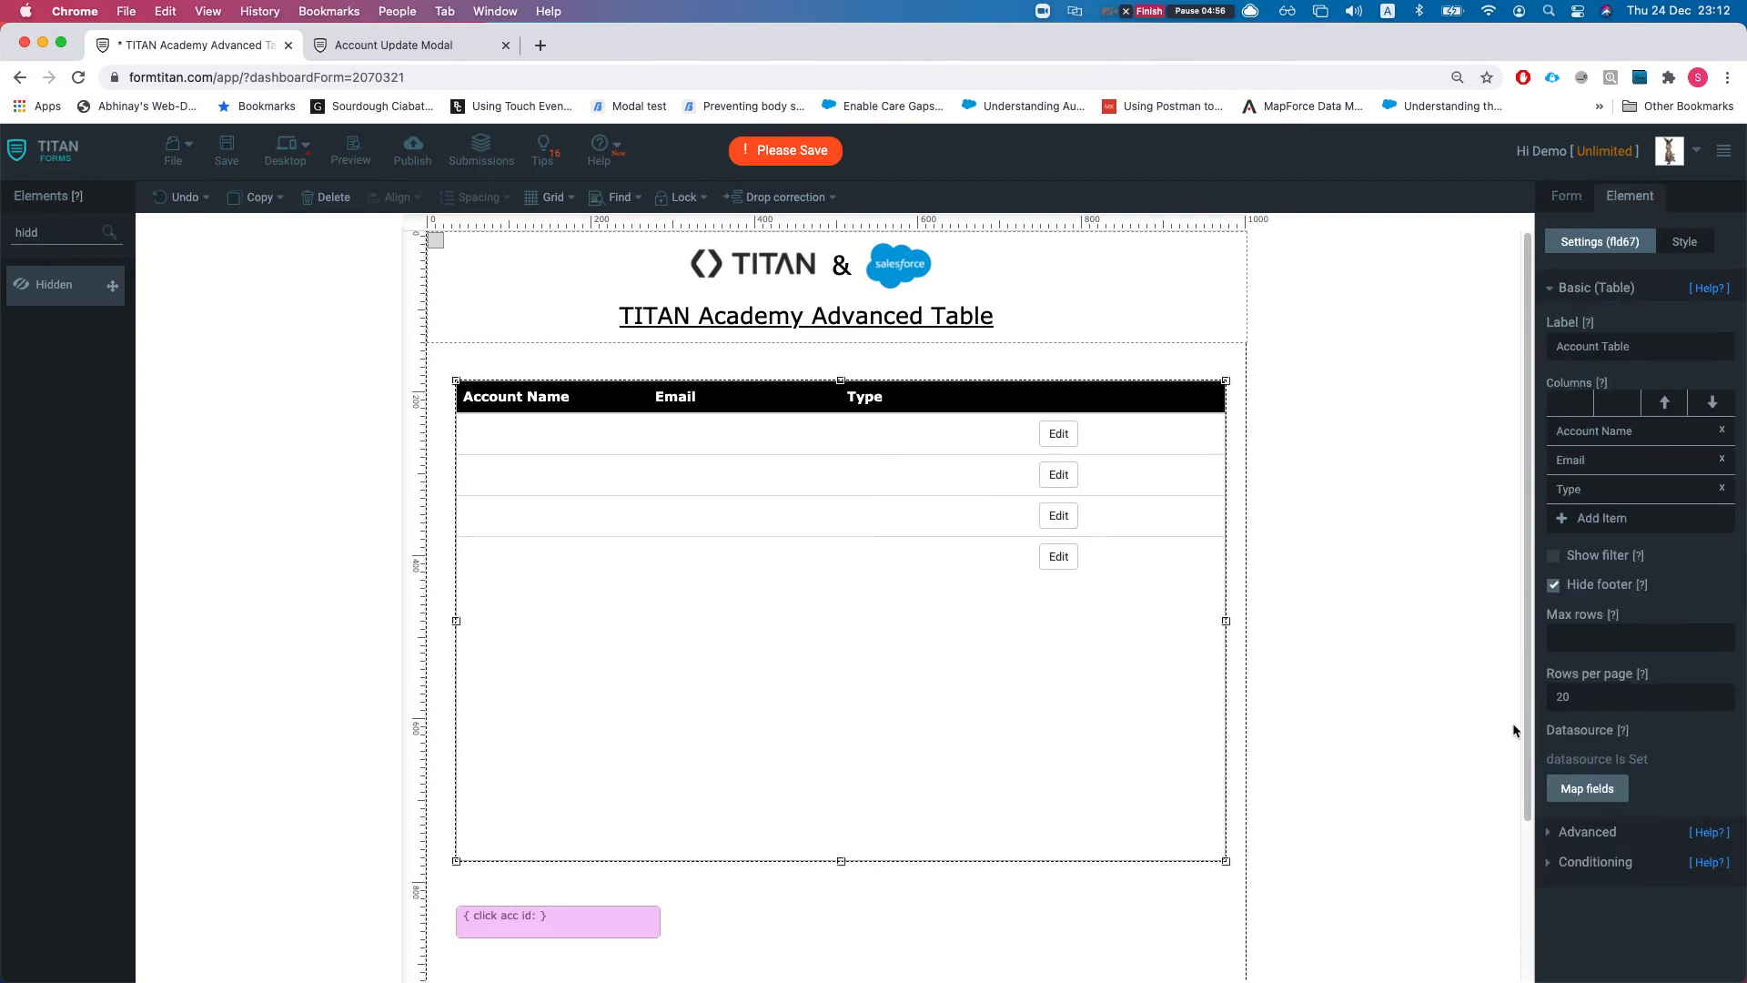
click(1588, 830)
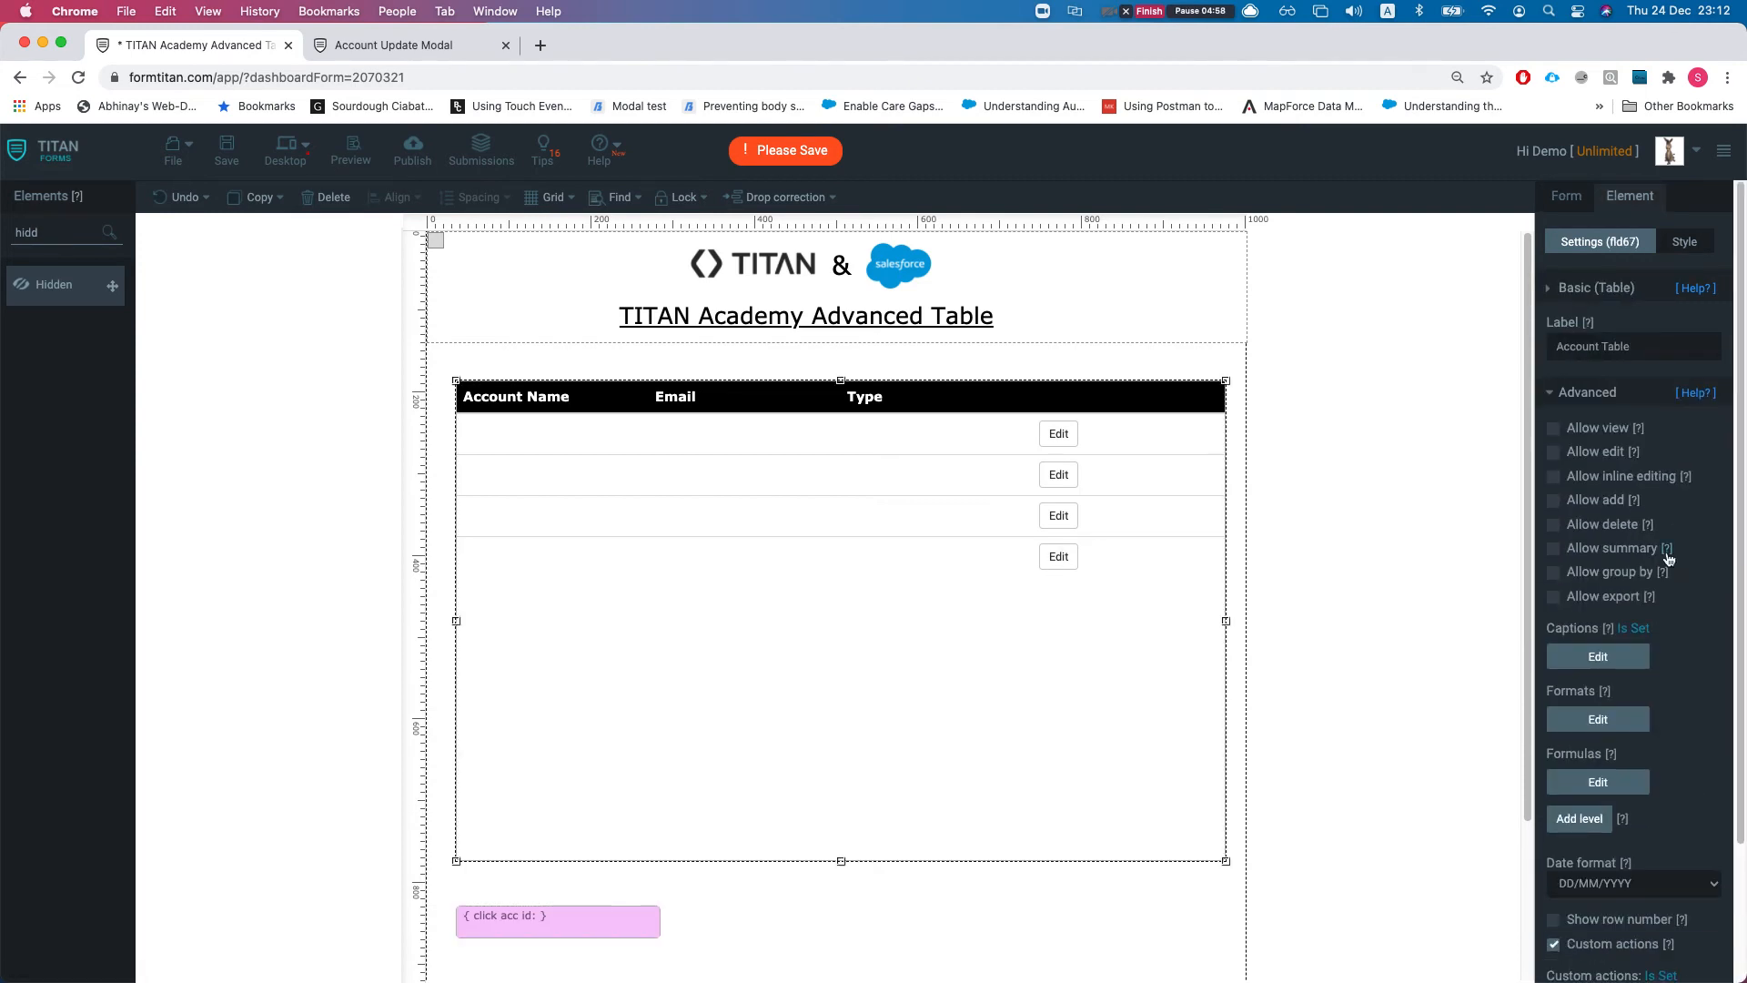
click(1604, 930)
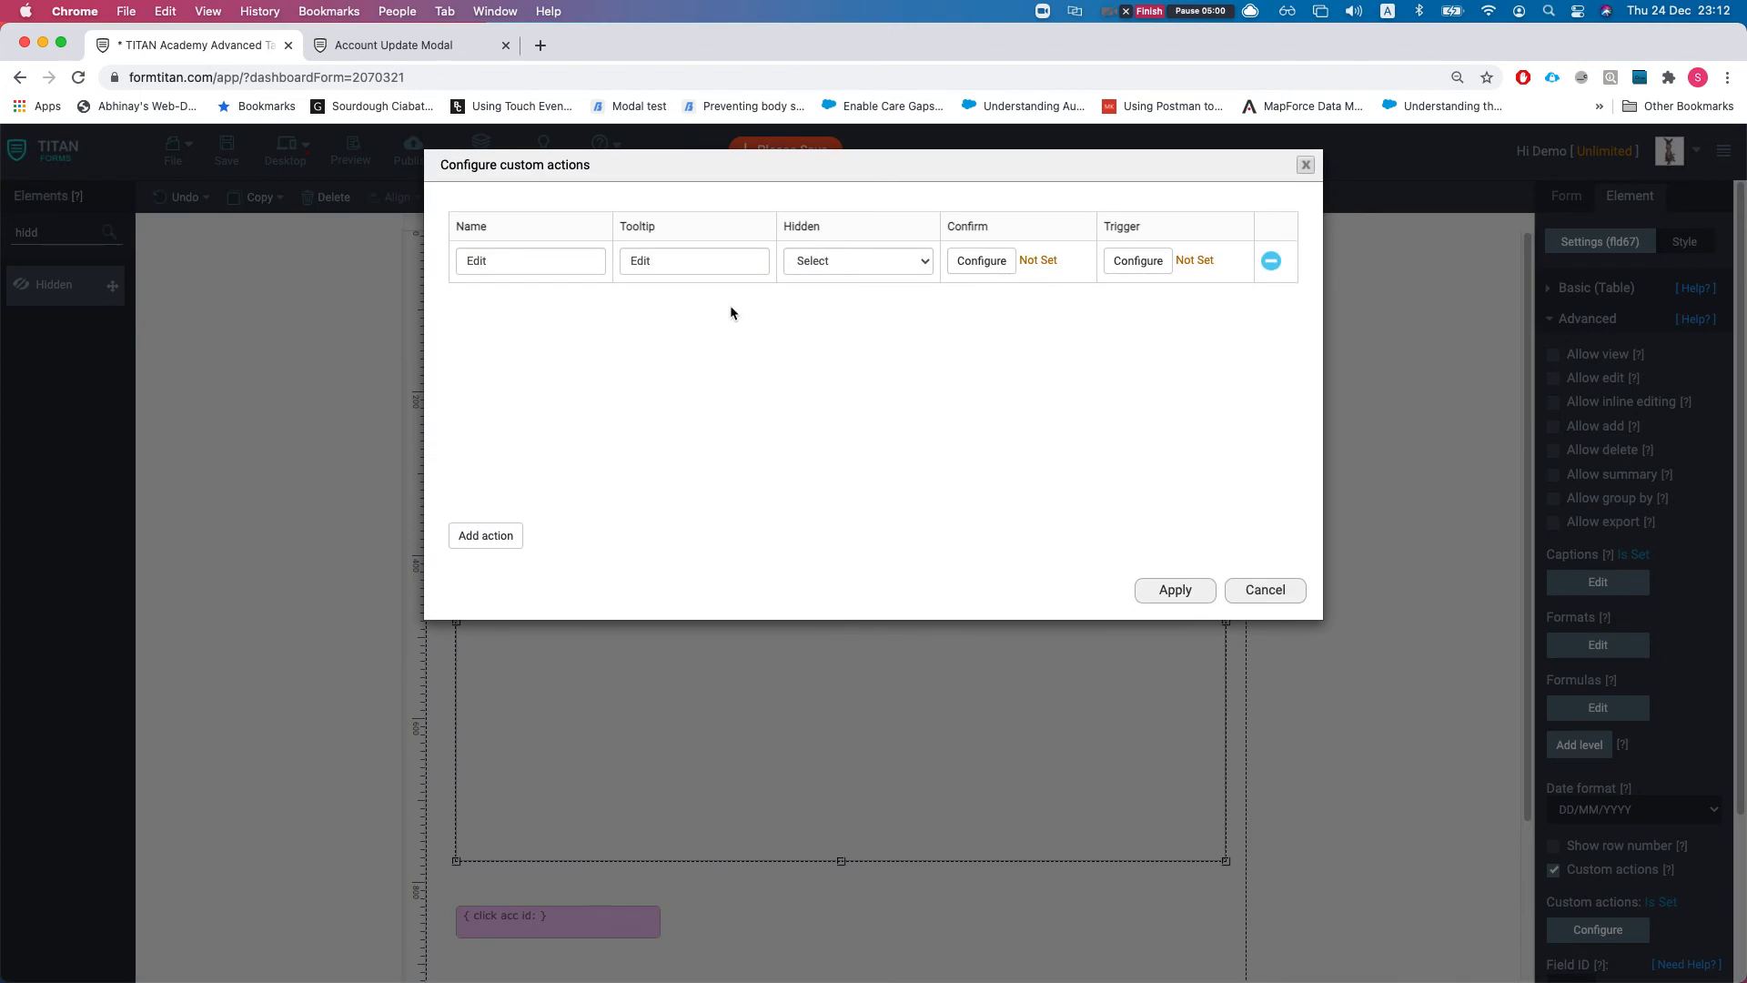
click(892, 269)
click(830, 285)
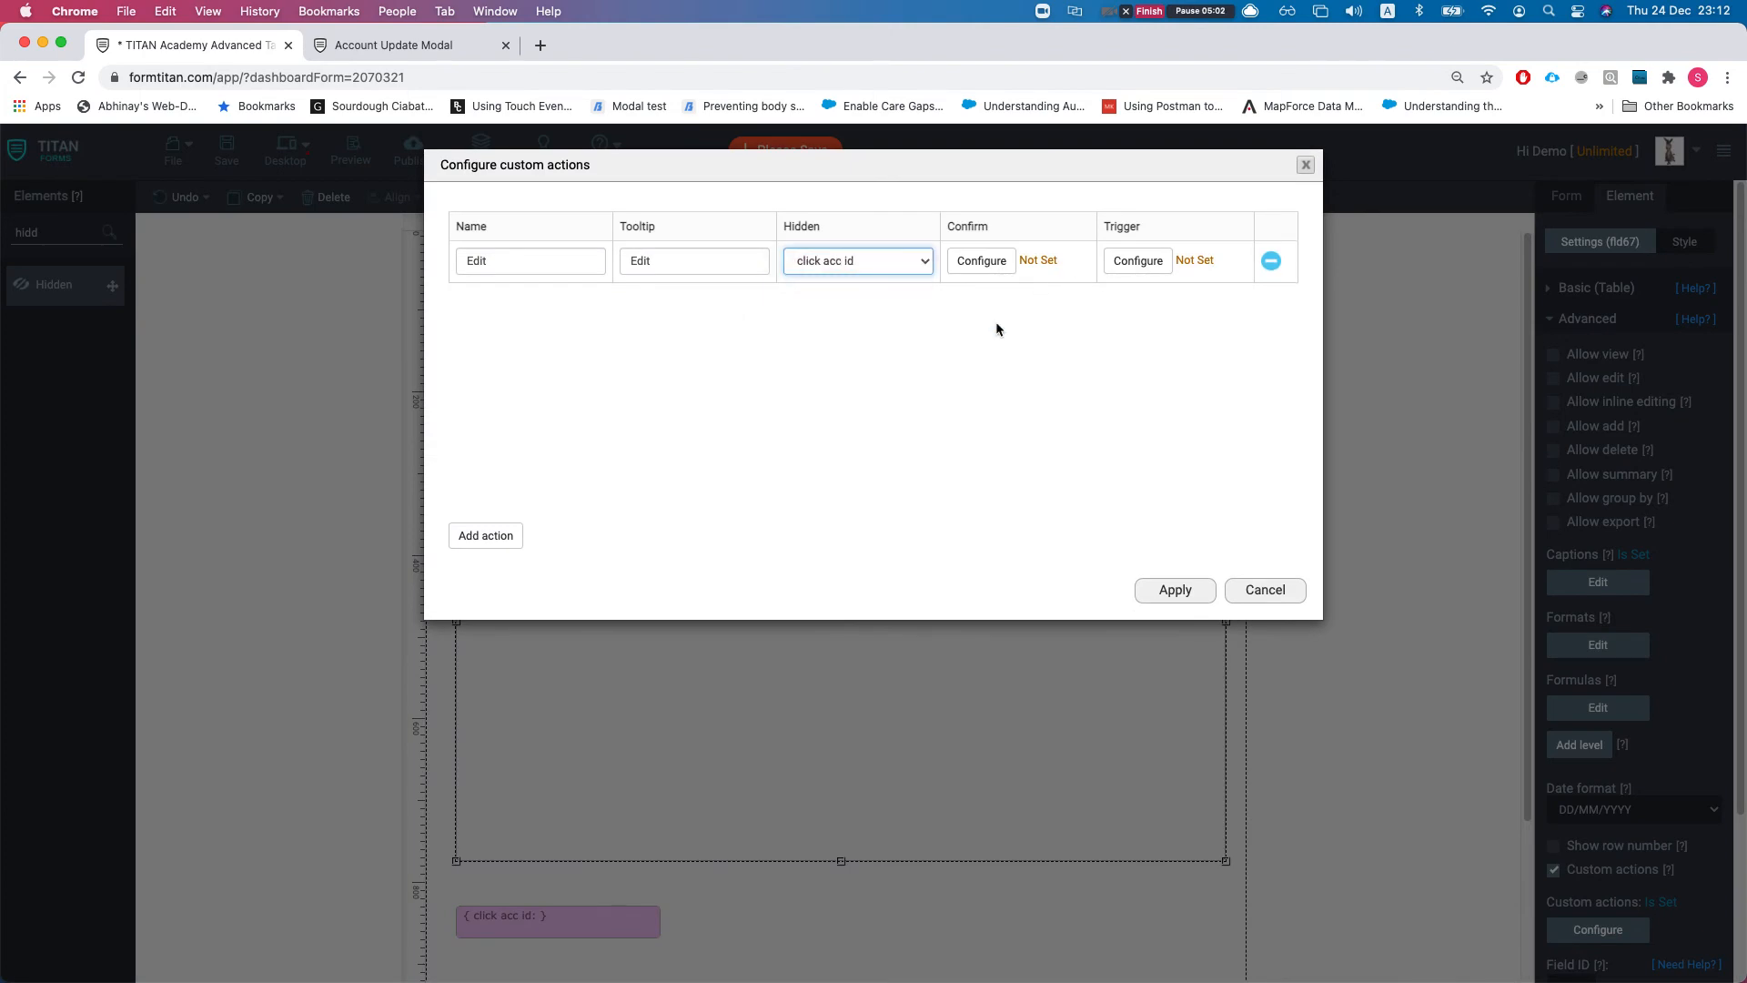
click(1177, 591)
Step: Create a condition on the click acc id field with the operator "Is not empty" and Support Opposite turned off
click(603, 929)
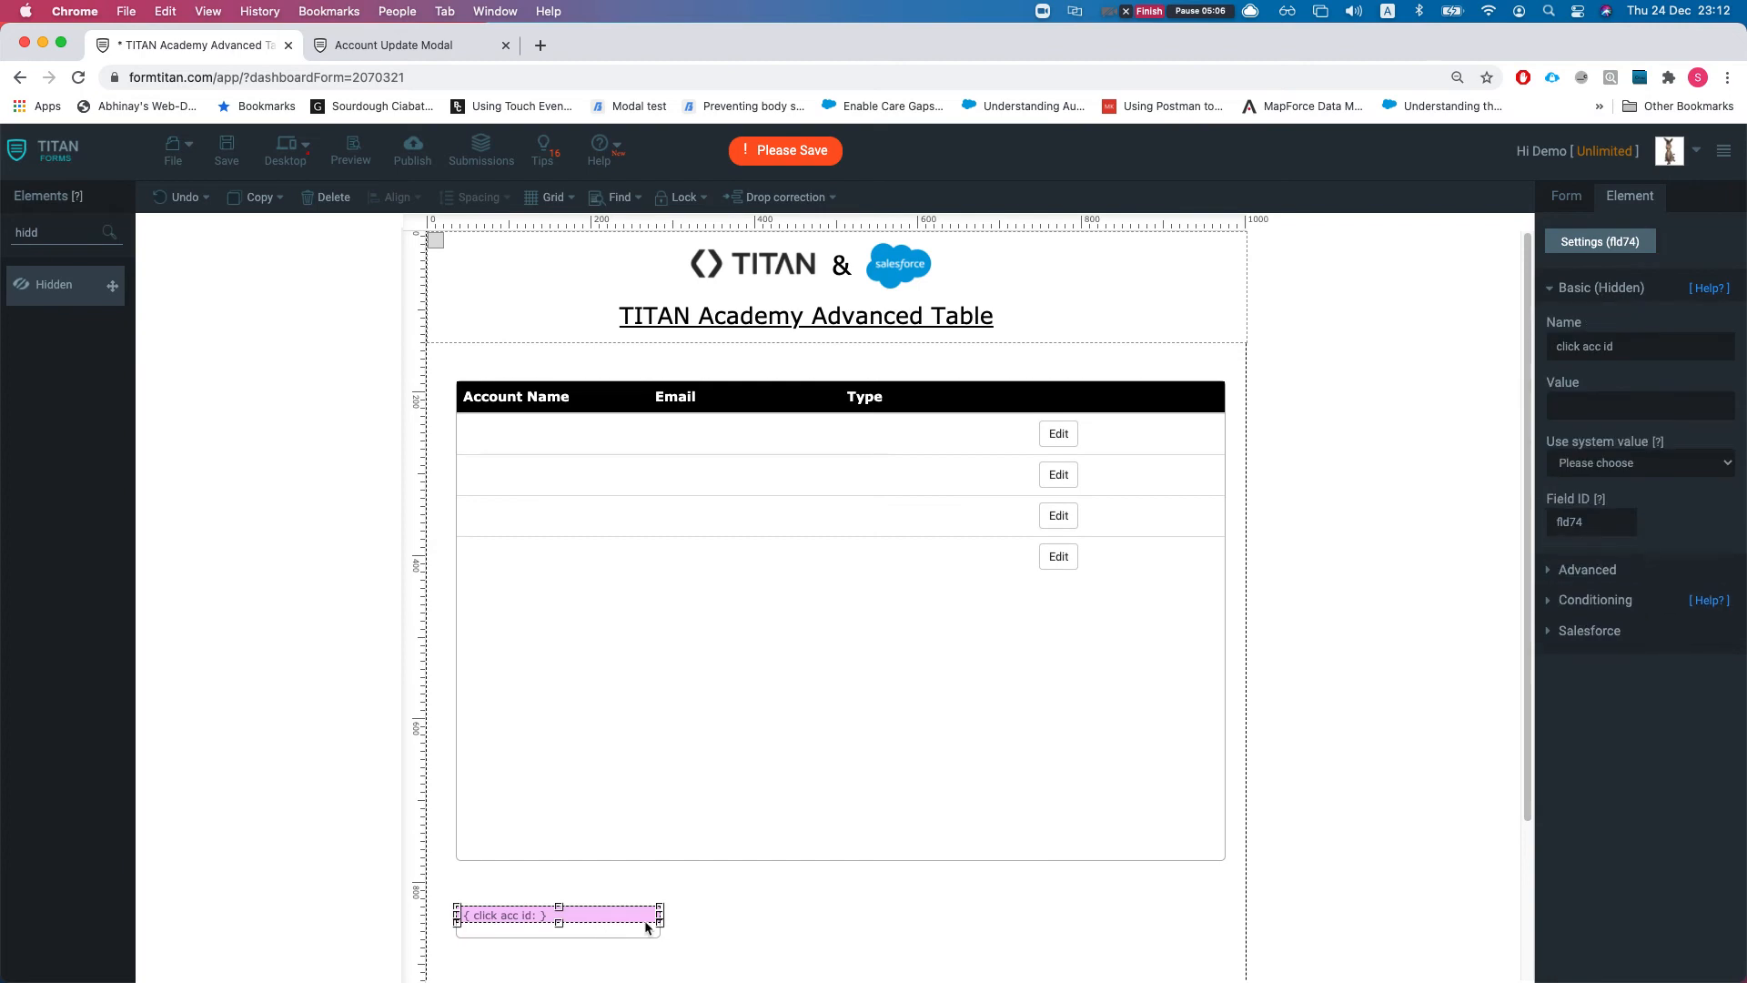
click(1601, 605)
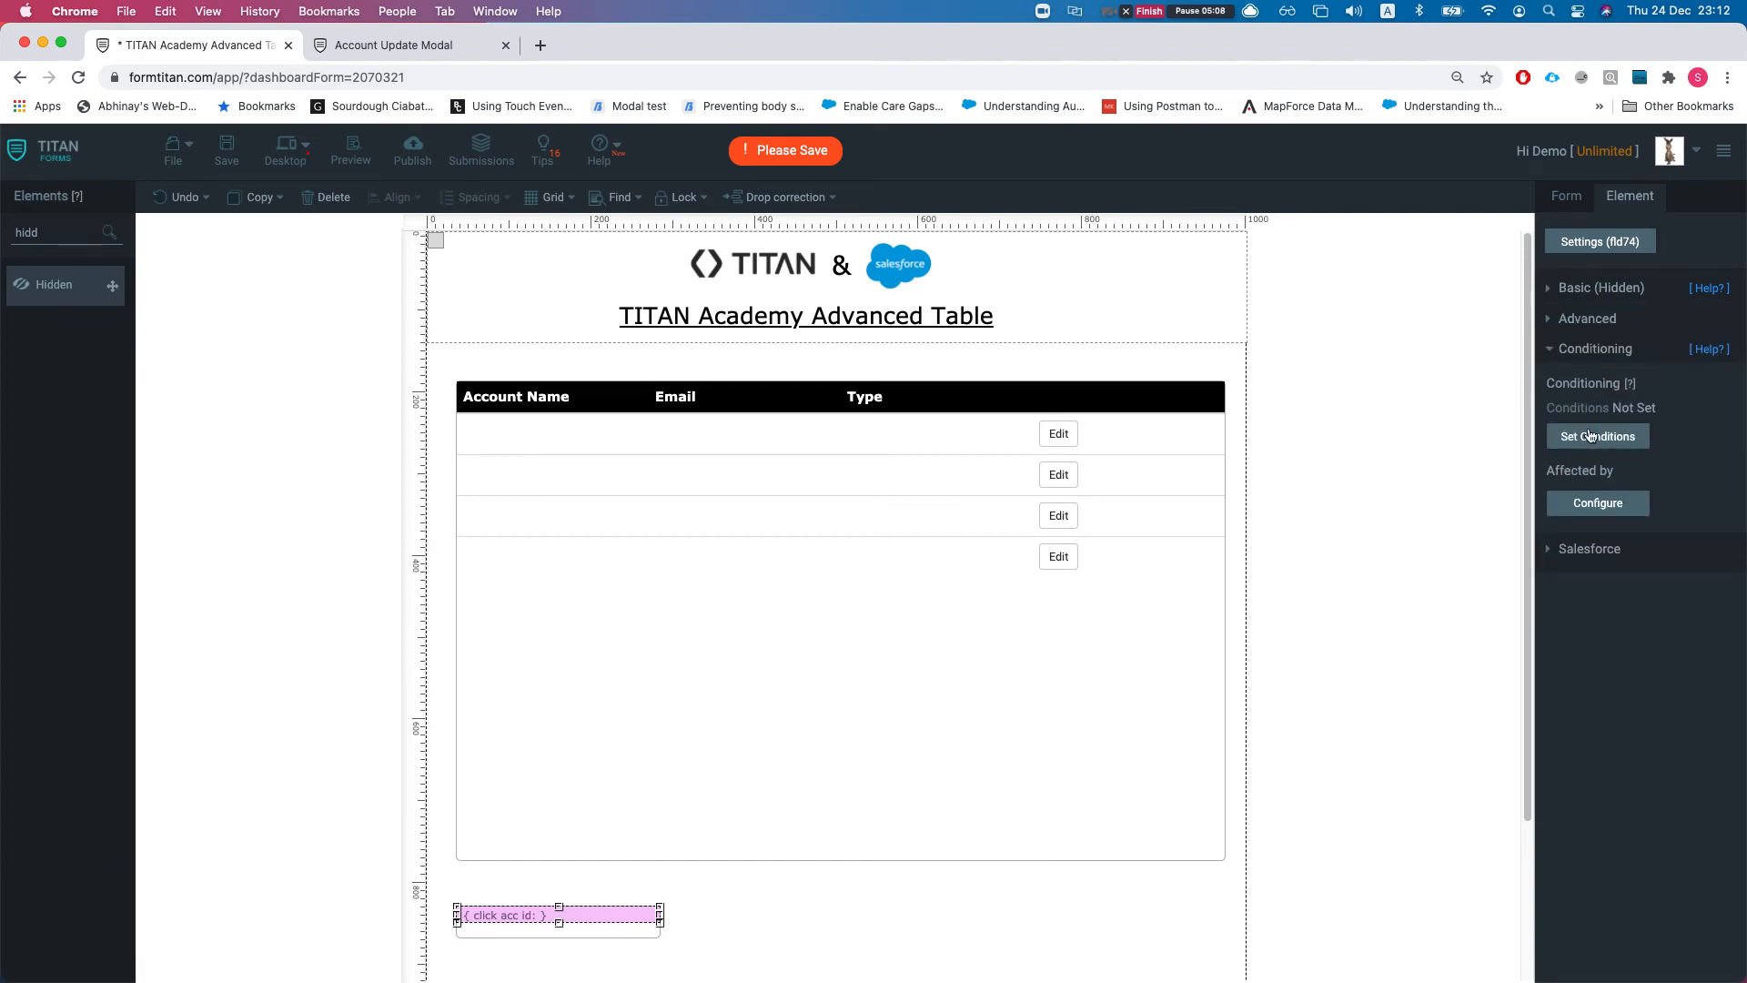
click(1594, 435)
click(648, 307)
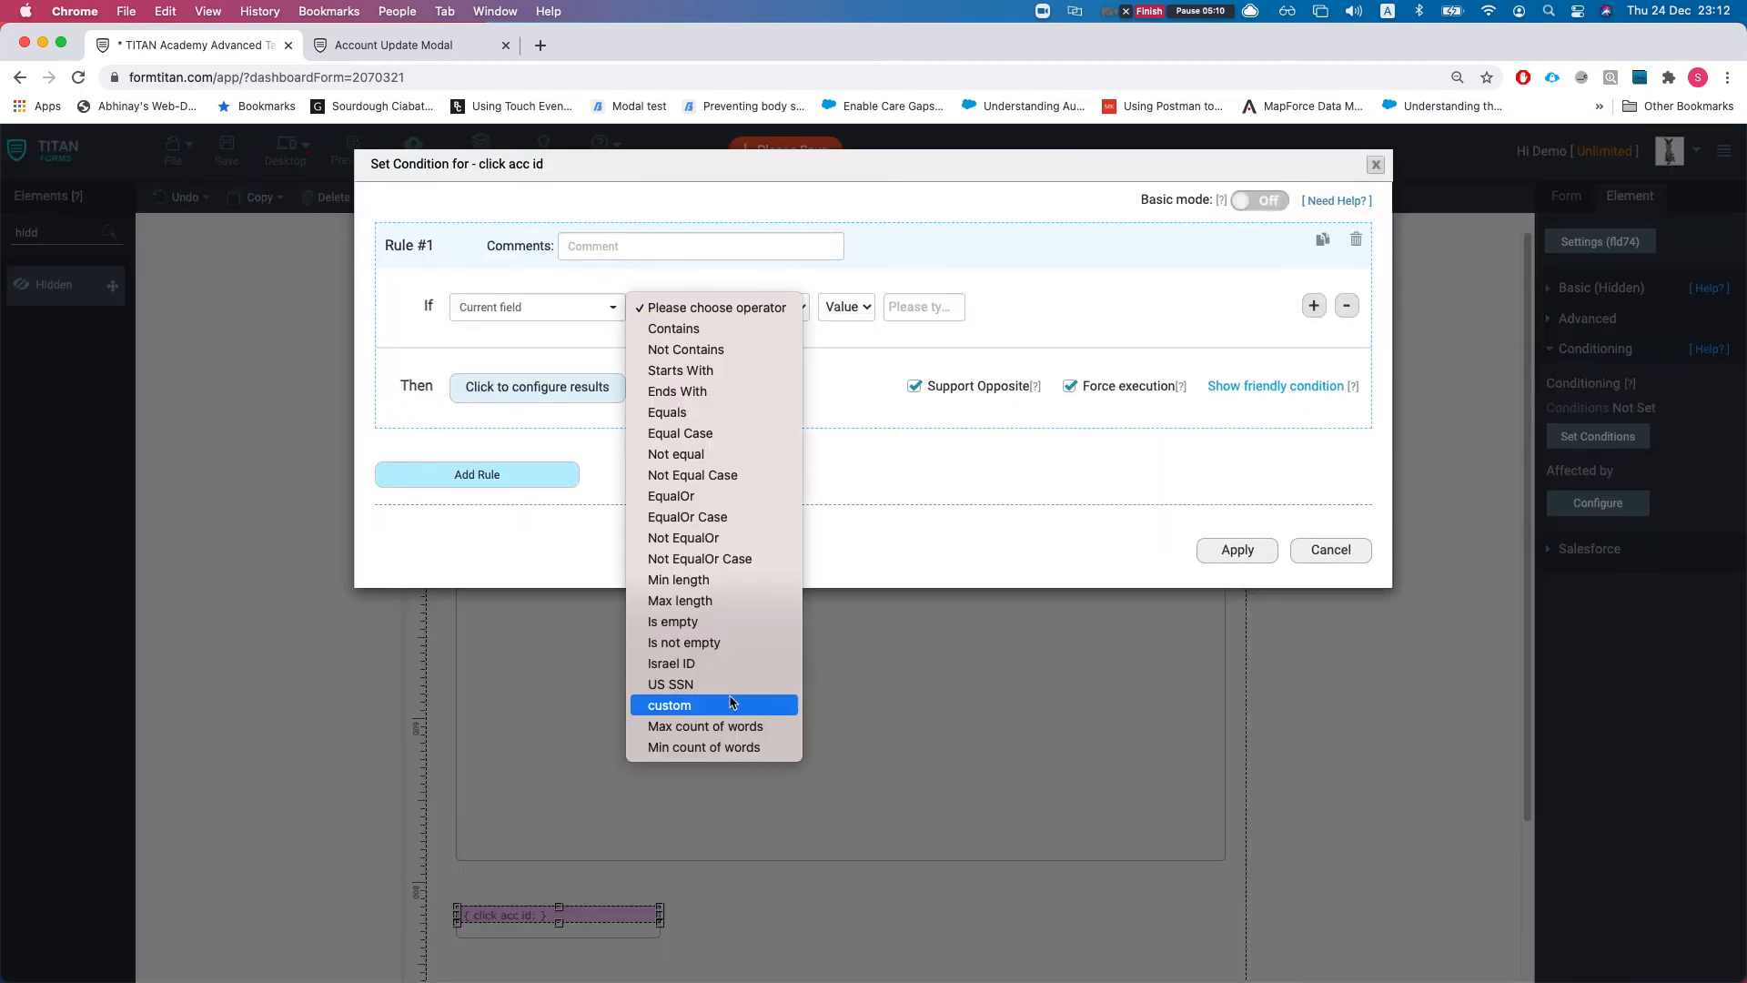
key(Return)
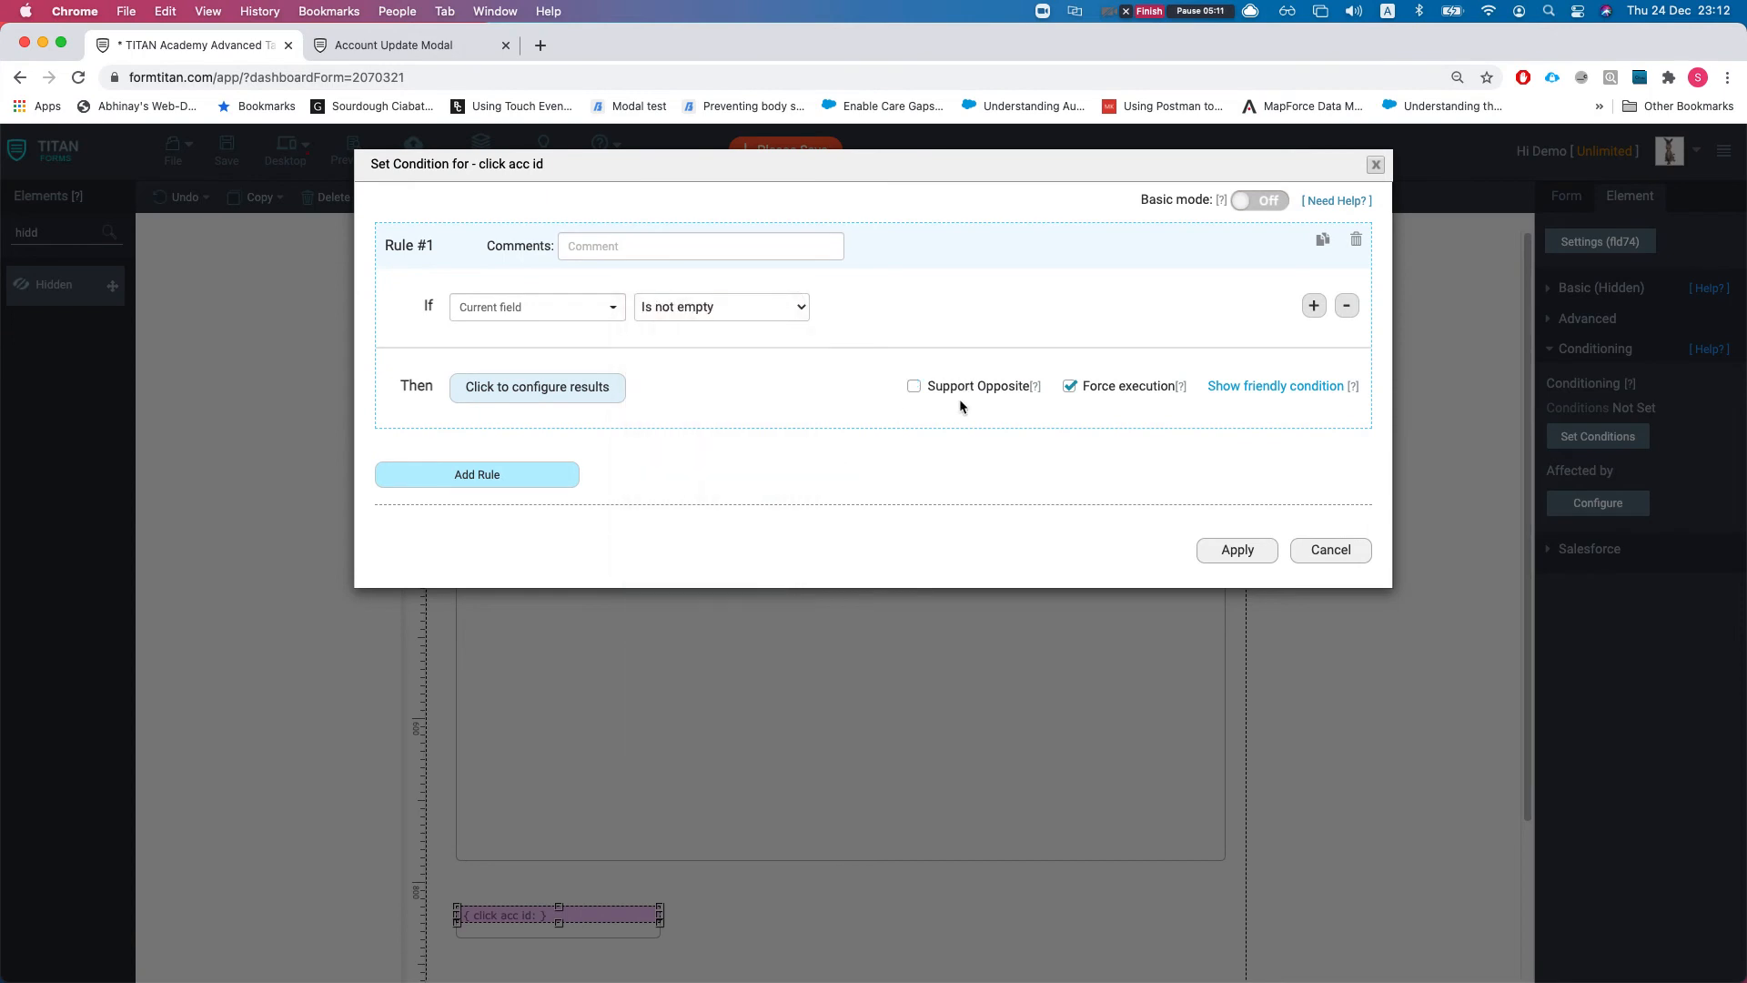
Step: Configure the rule's Redirect / Open modal result to use "Other" as its redirect URL
click(537, 386)
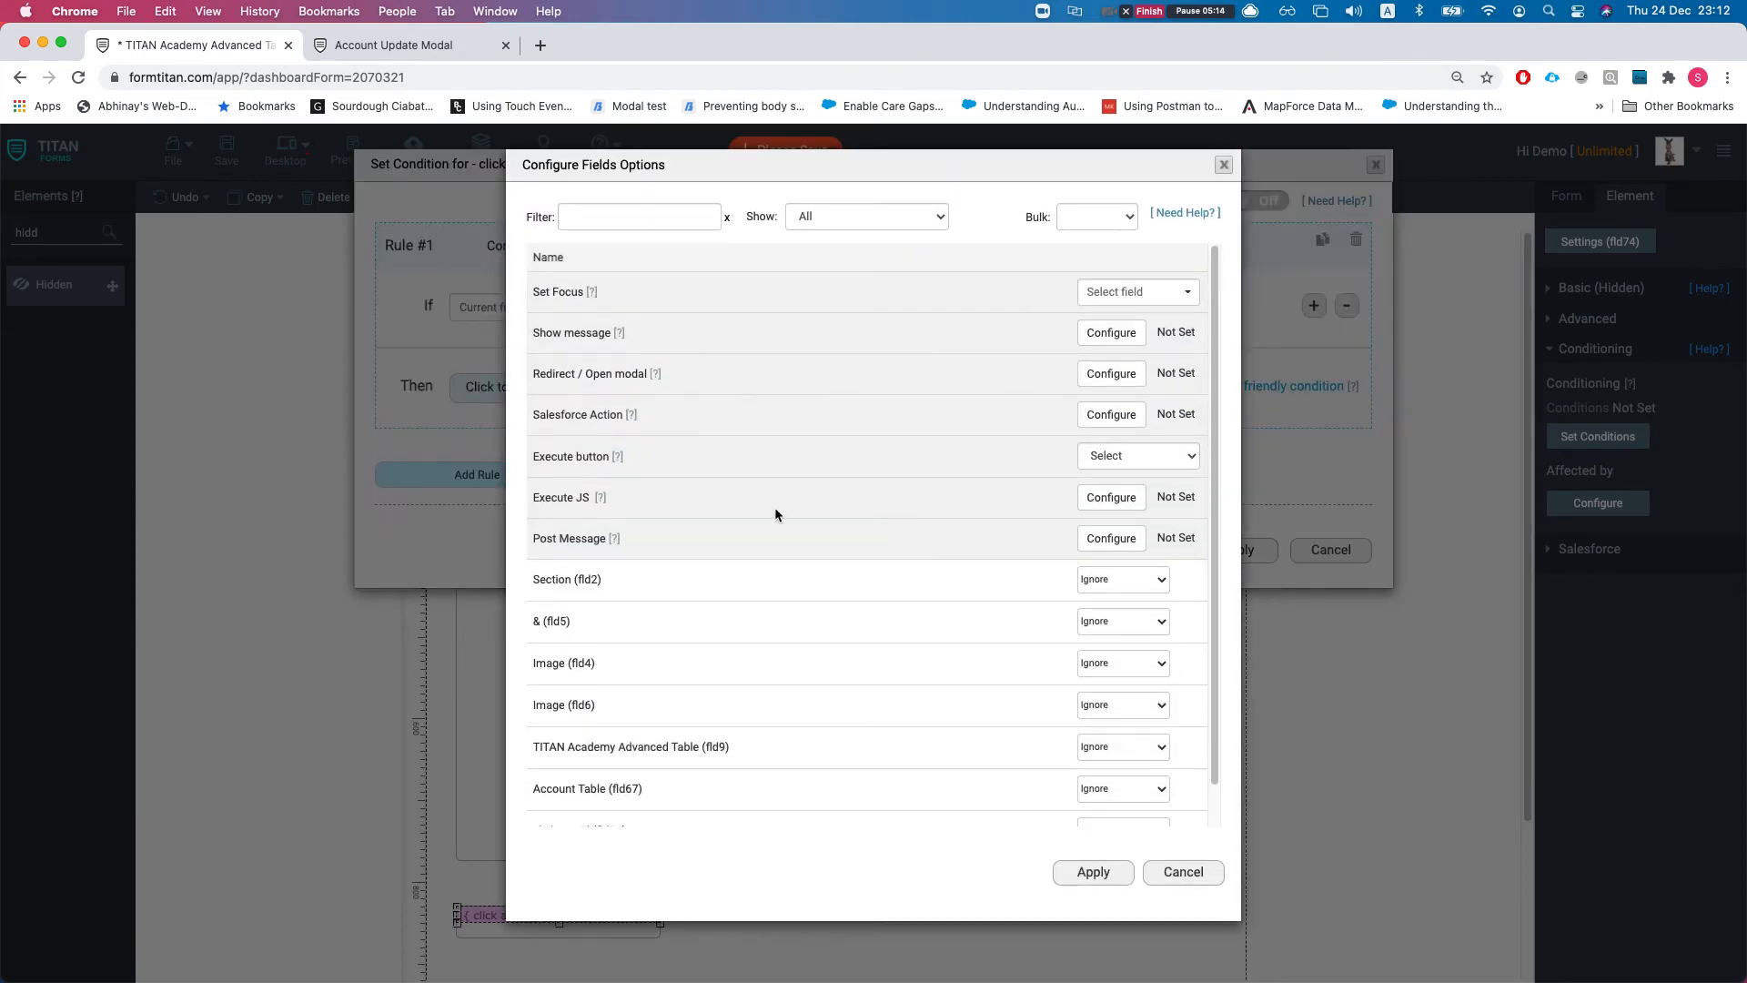
click(1088, 373)
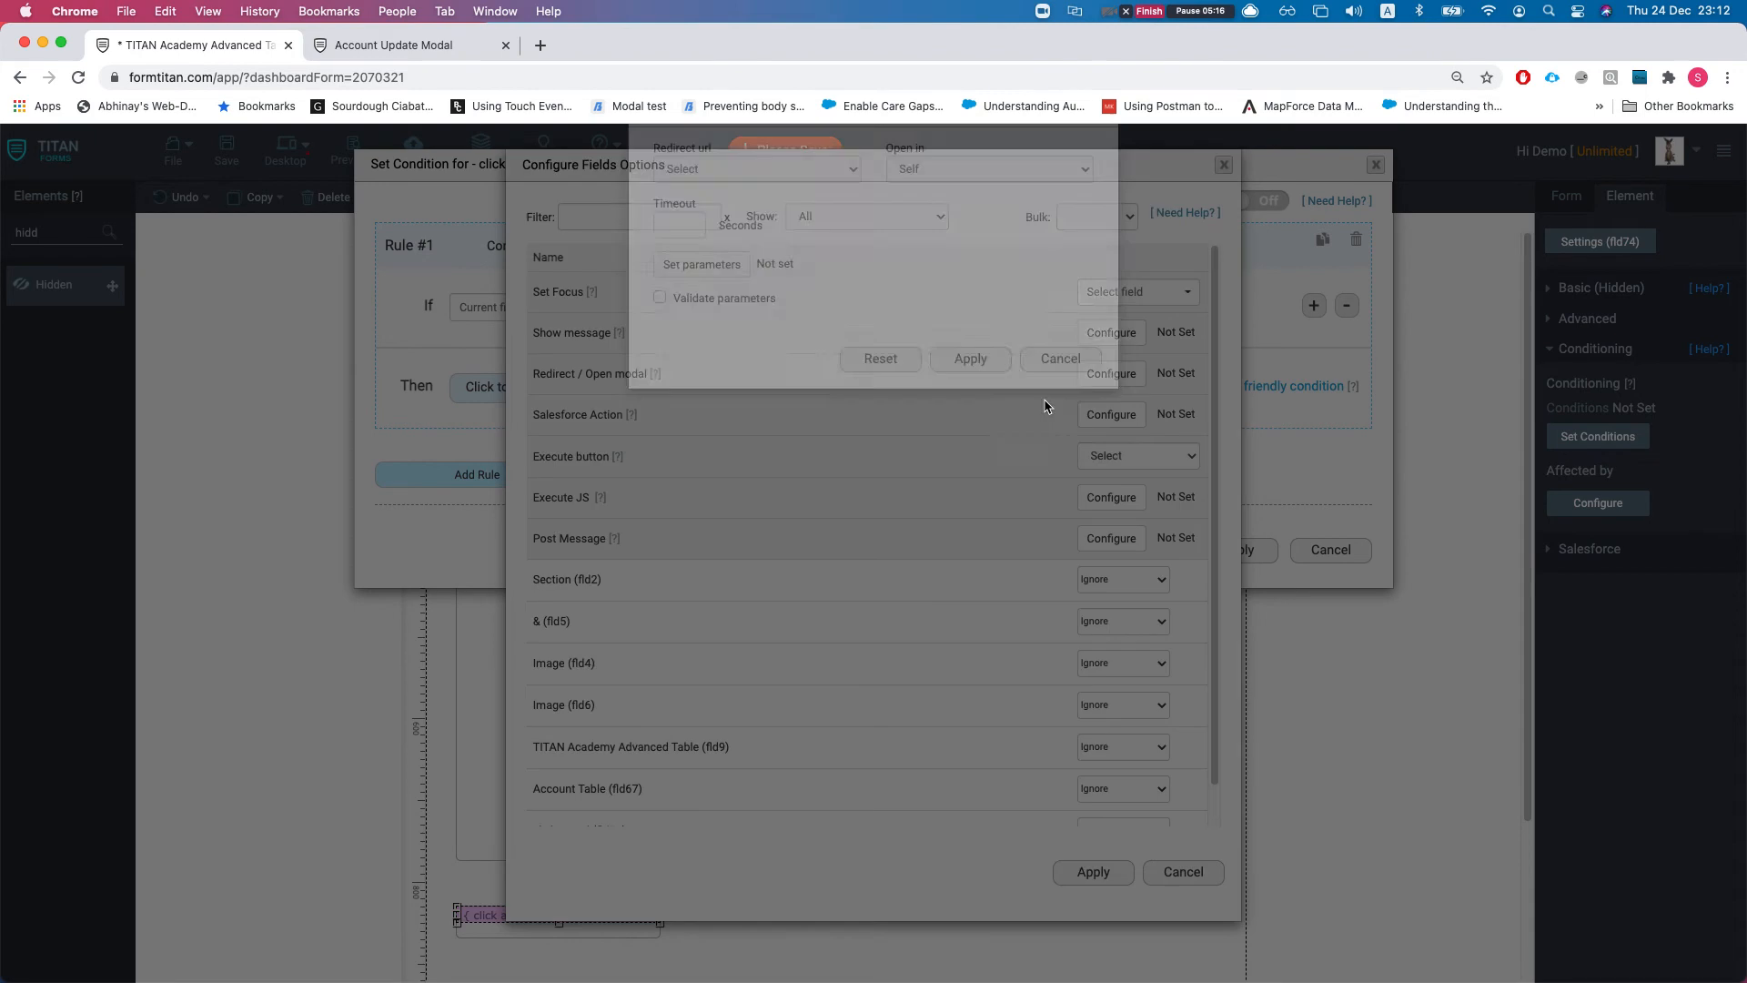
click(746, 225)
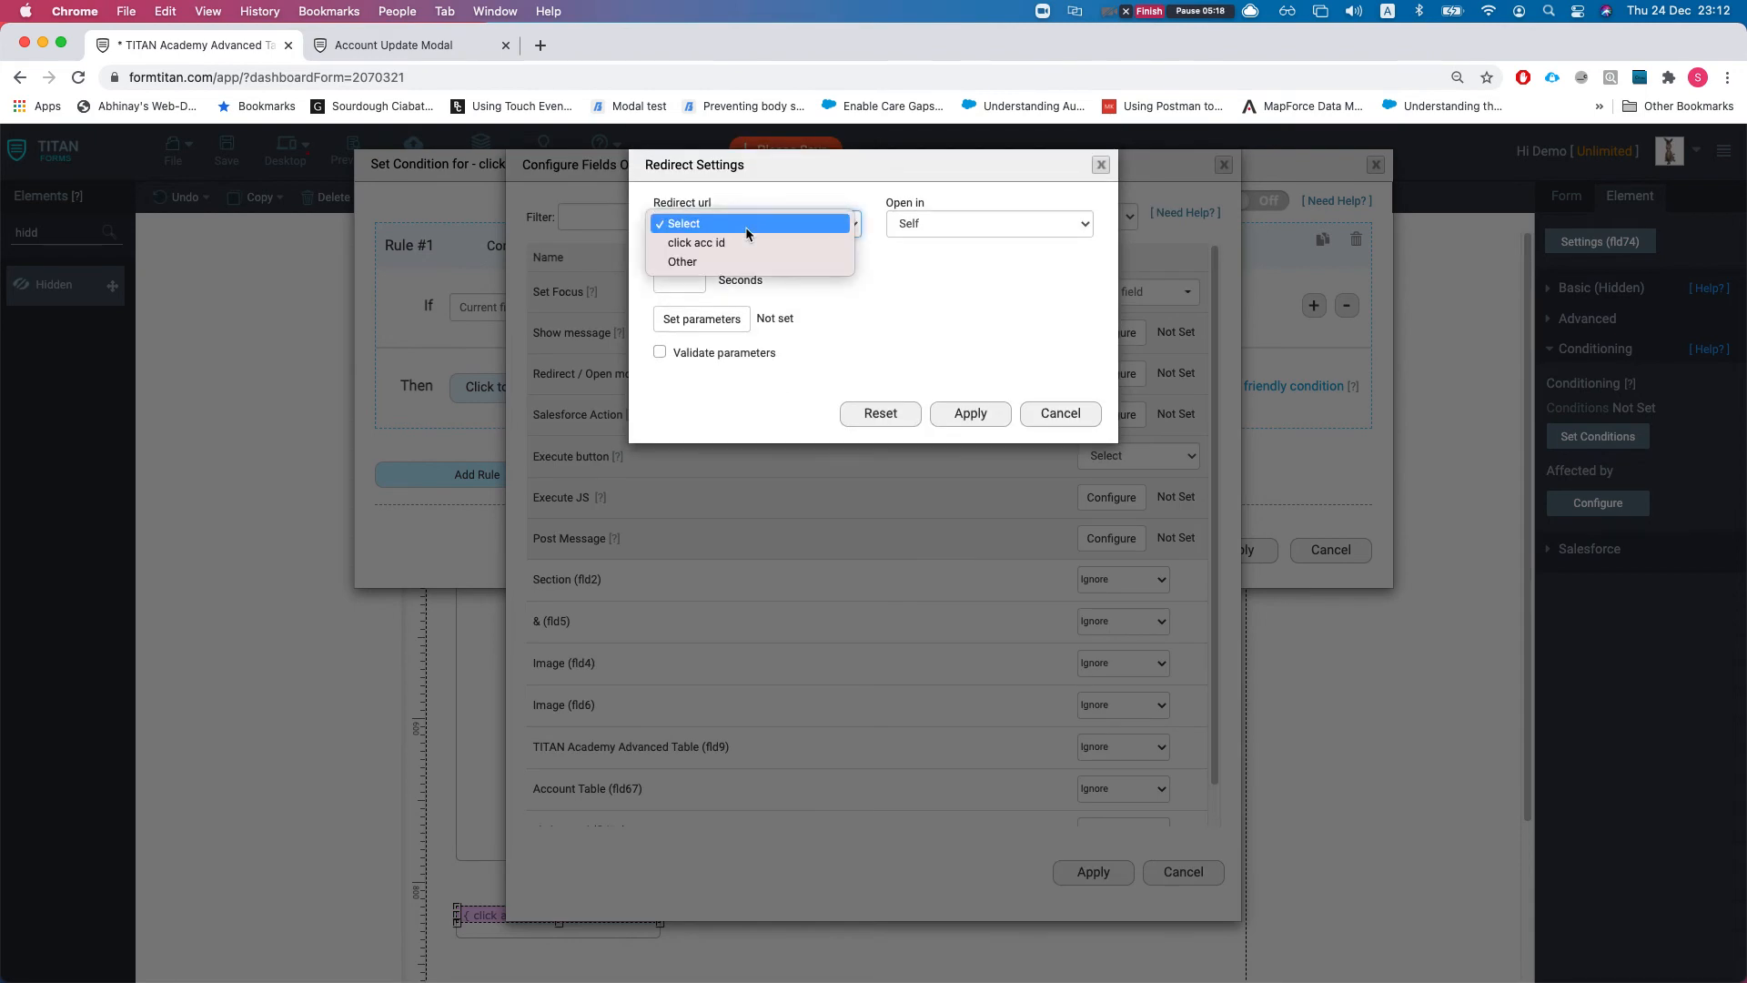
click(718, 261)
click(720, 265)
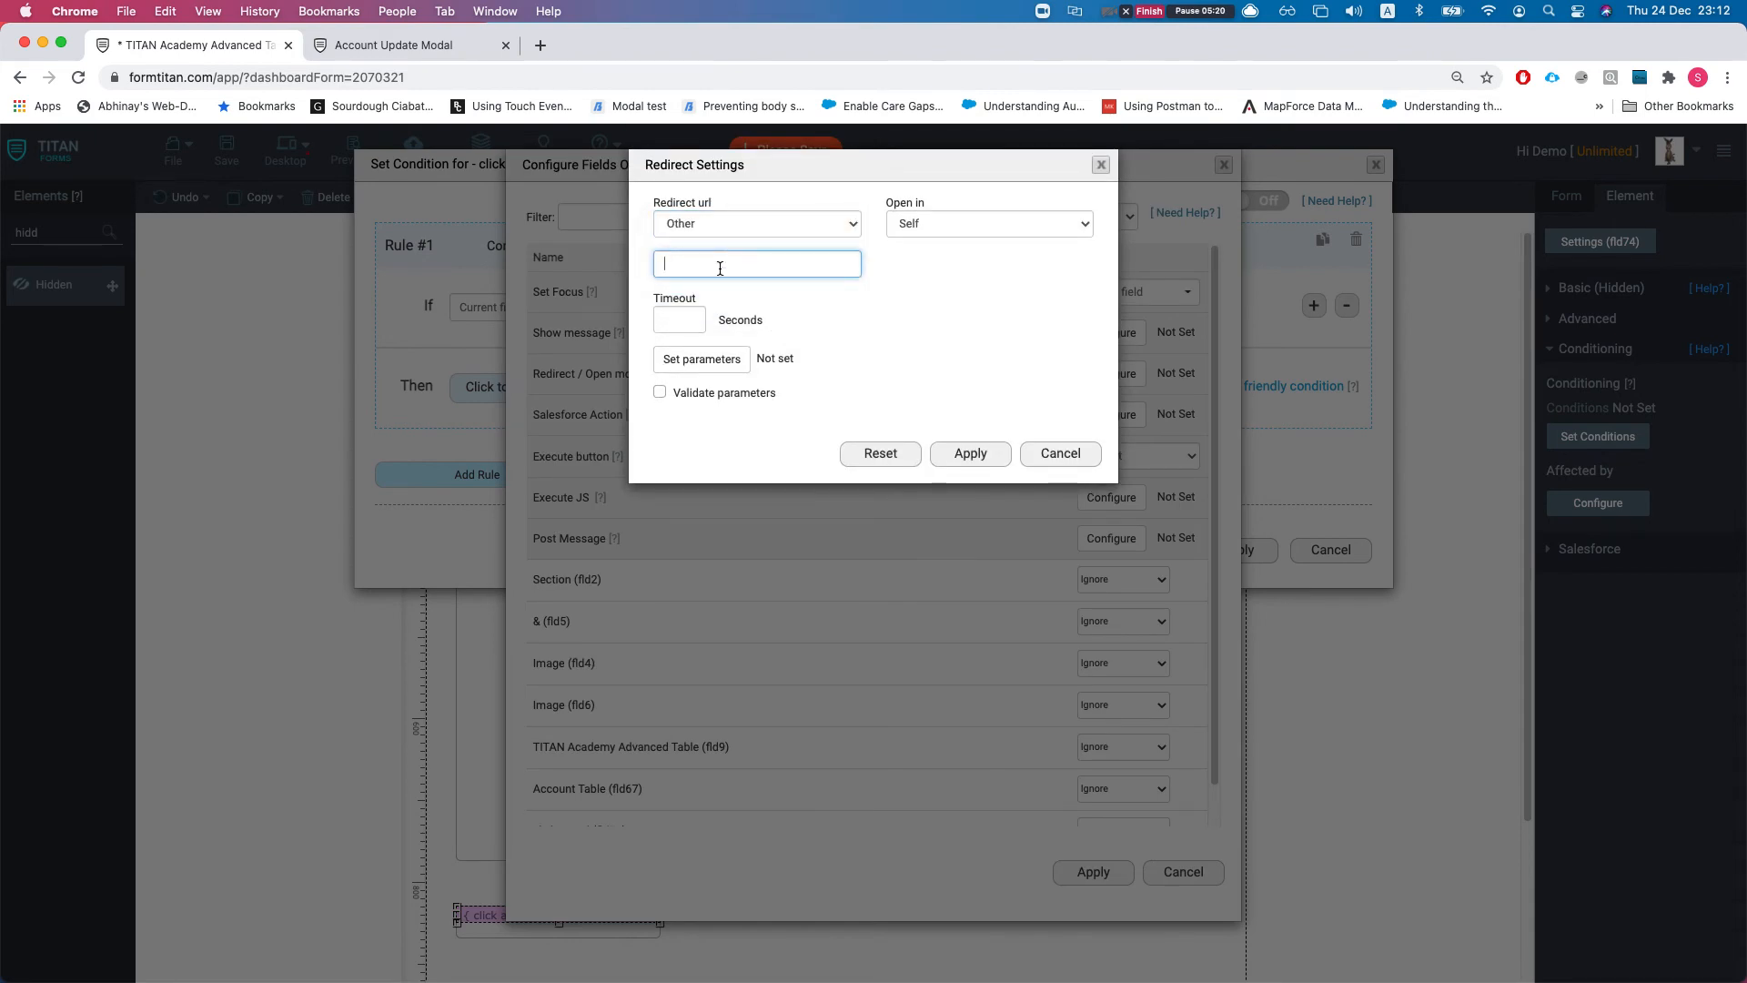
Step: Copy the Account Update Modal form's published URL, check its AccId field ID, and paste the URL into the redirect settings
click(451, 56)
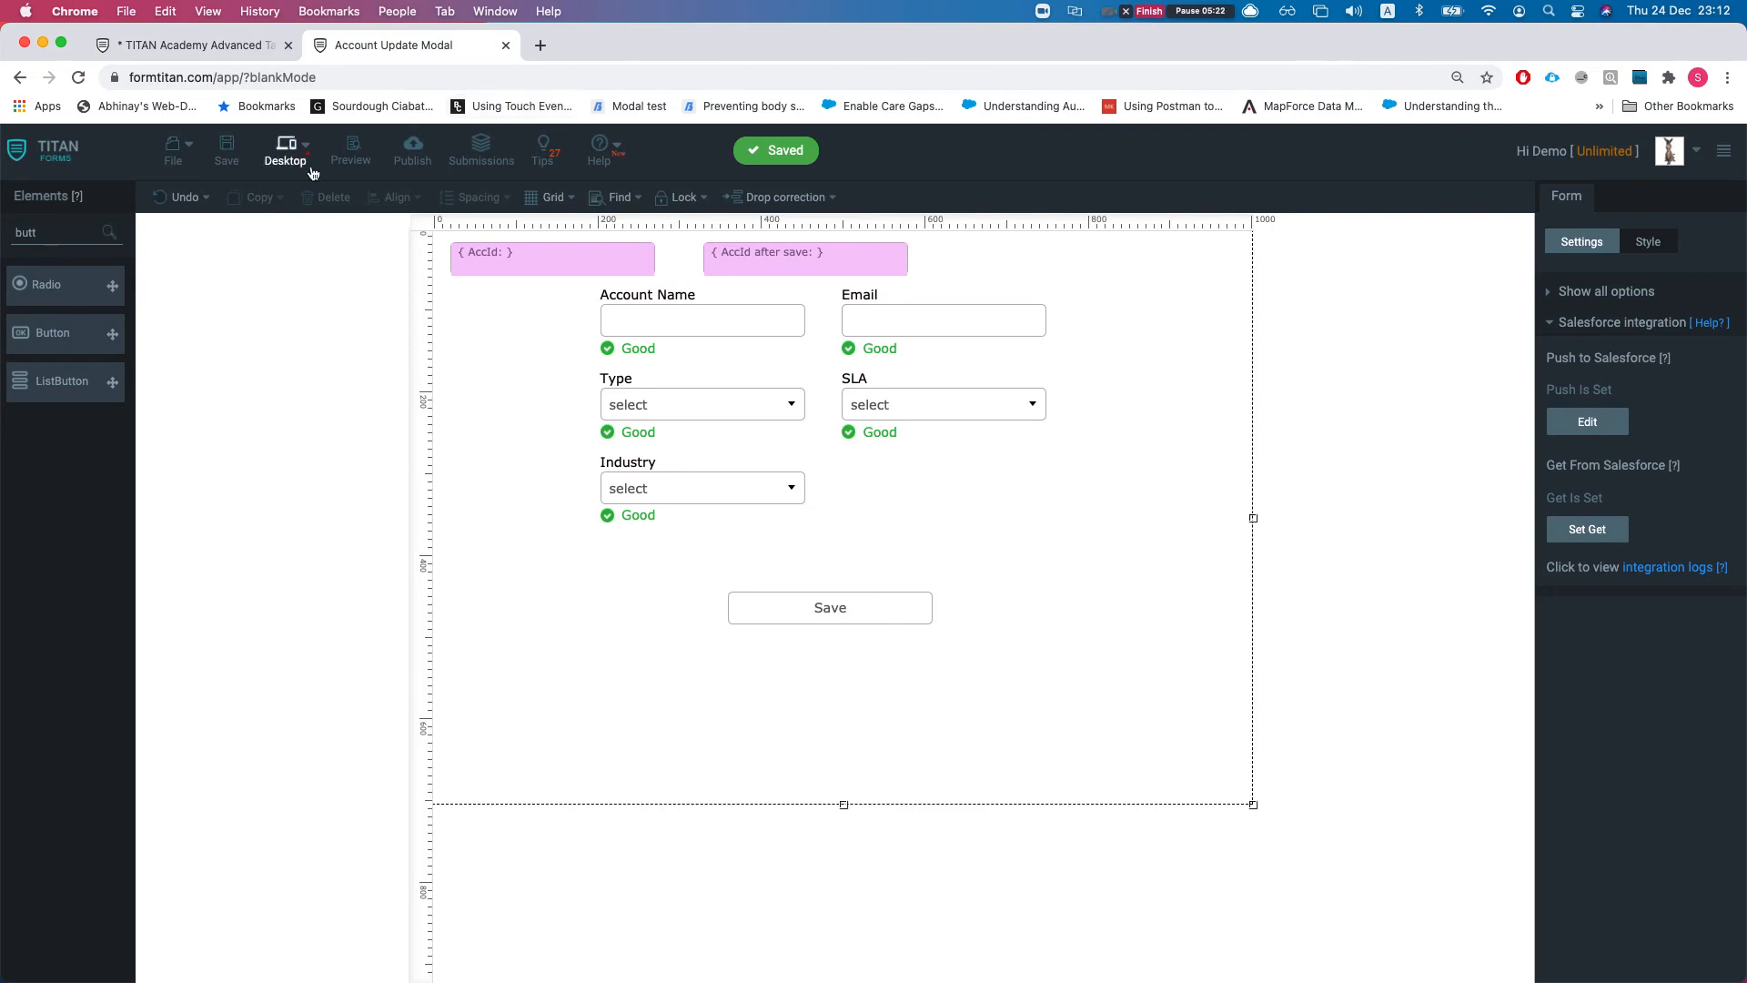
click(412, 161)
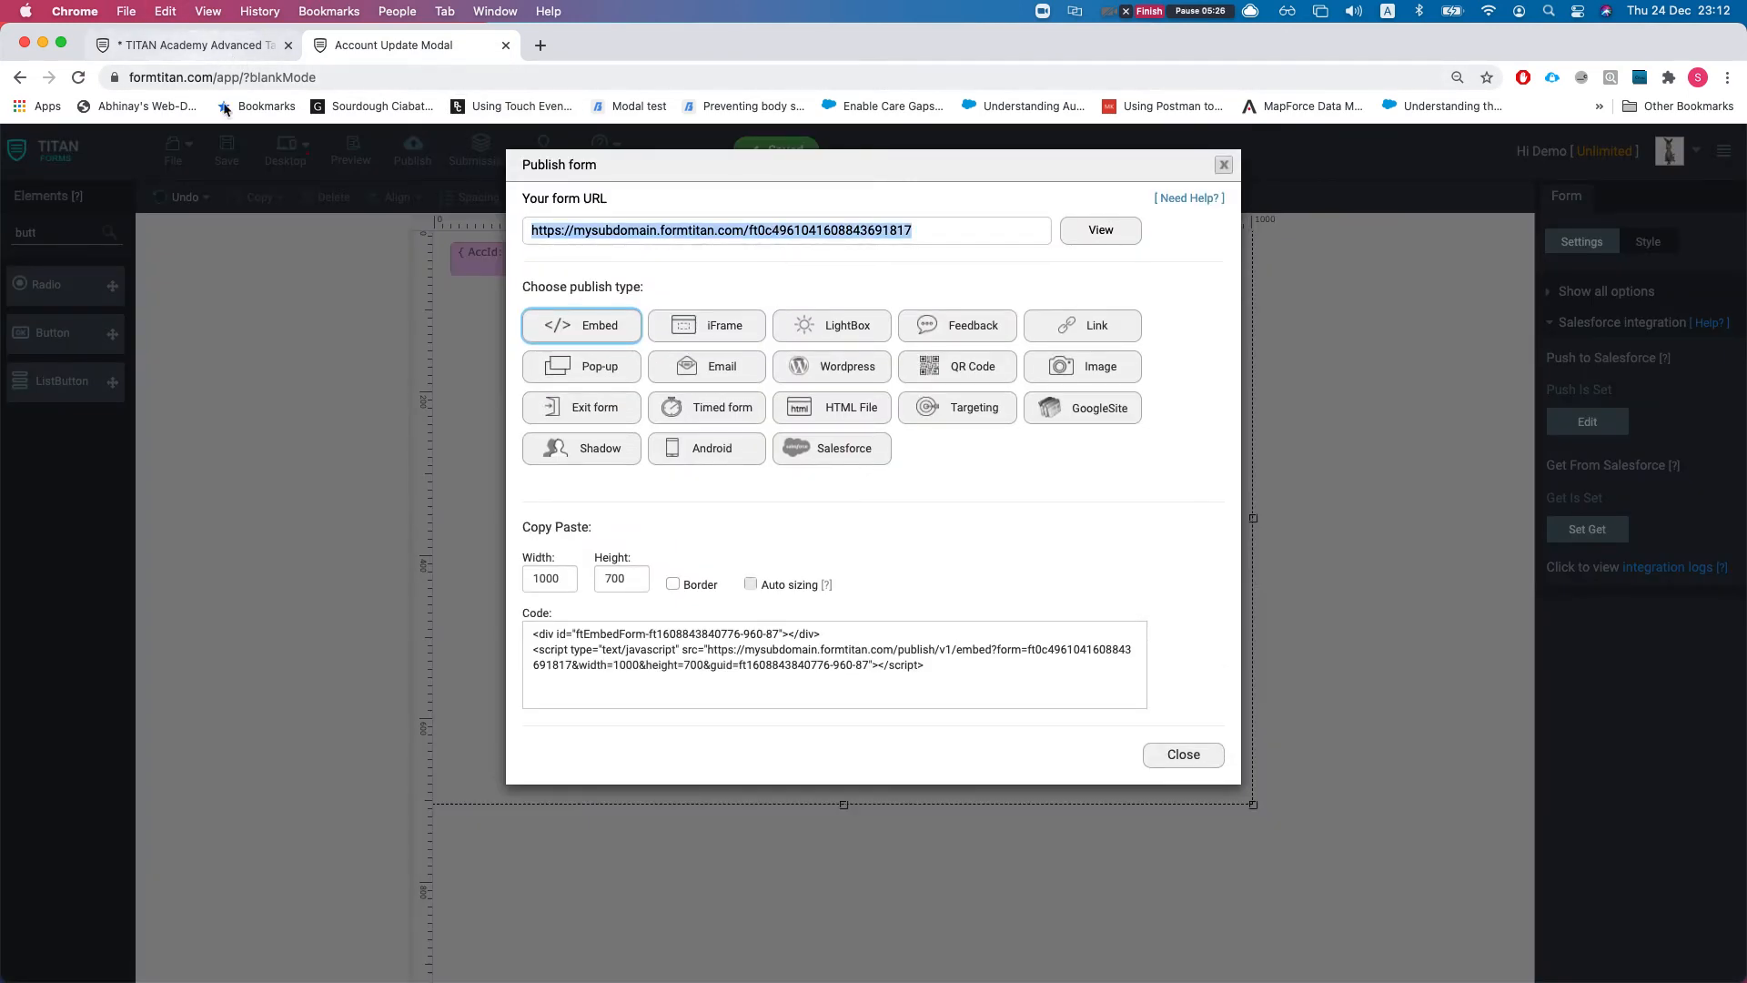
click(1222, 167)
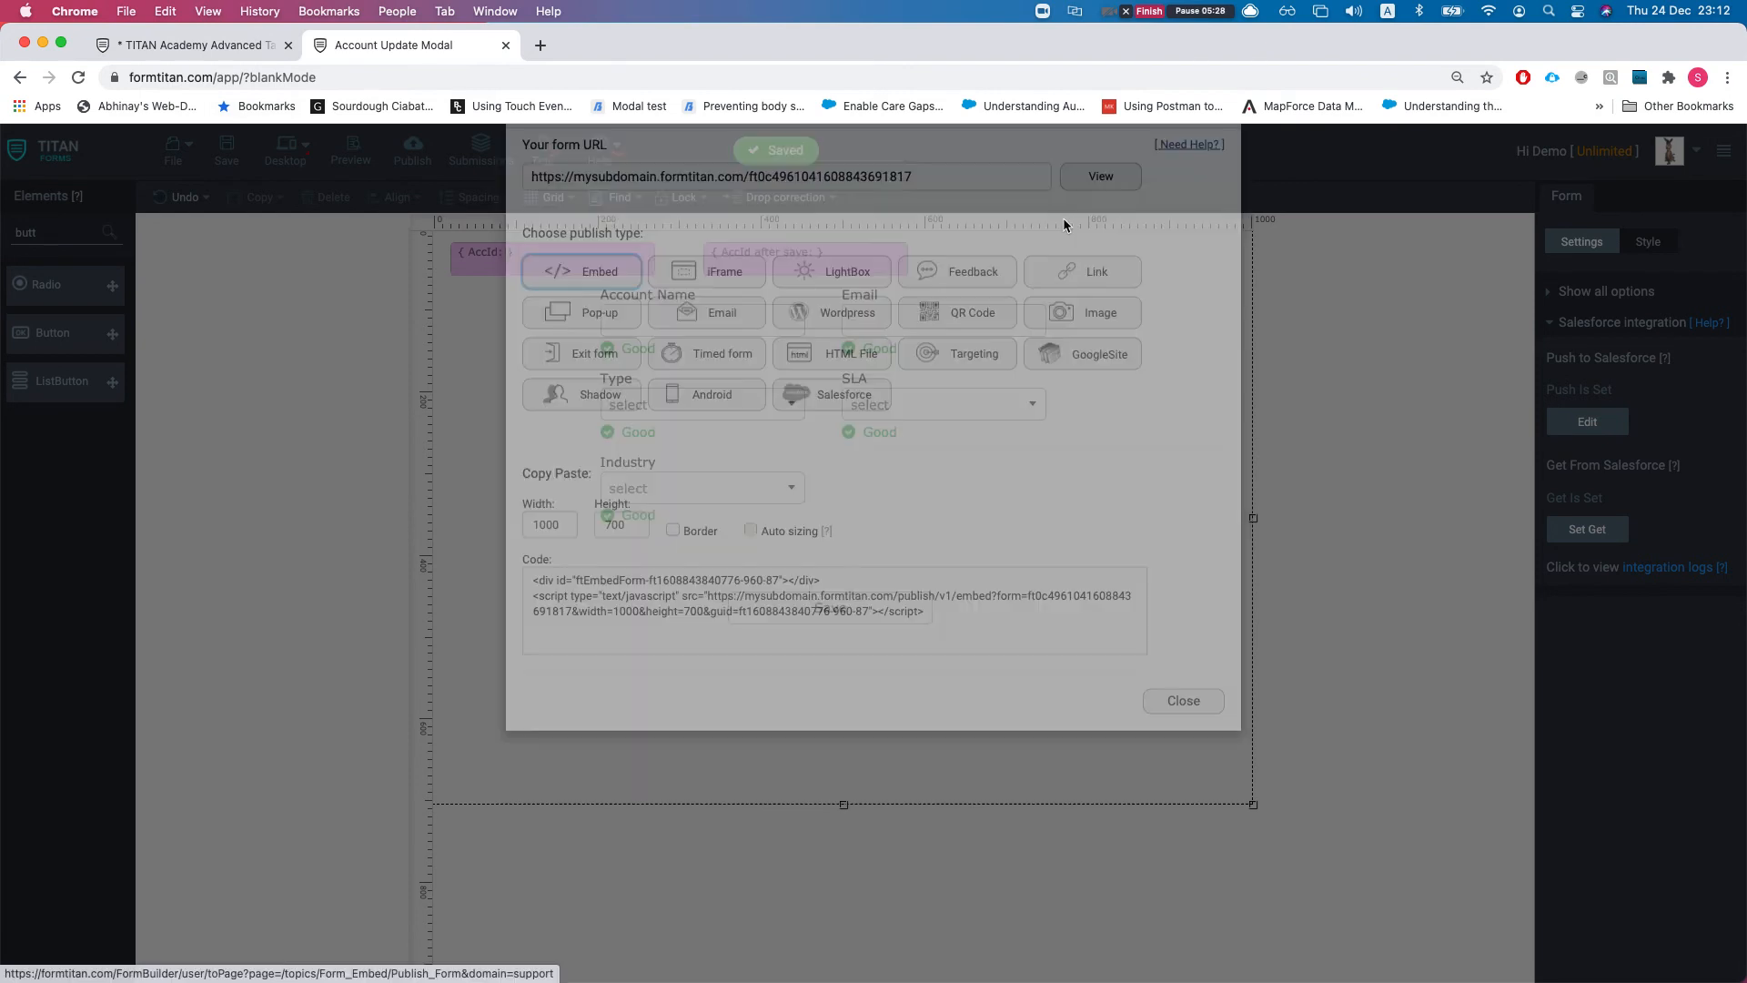
click(551, 264)
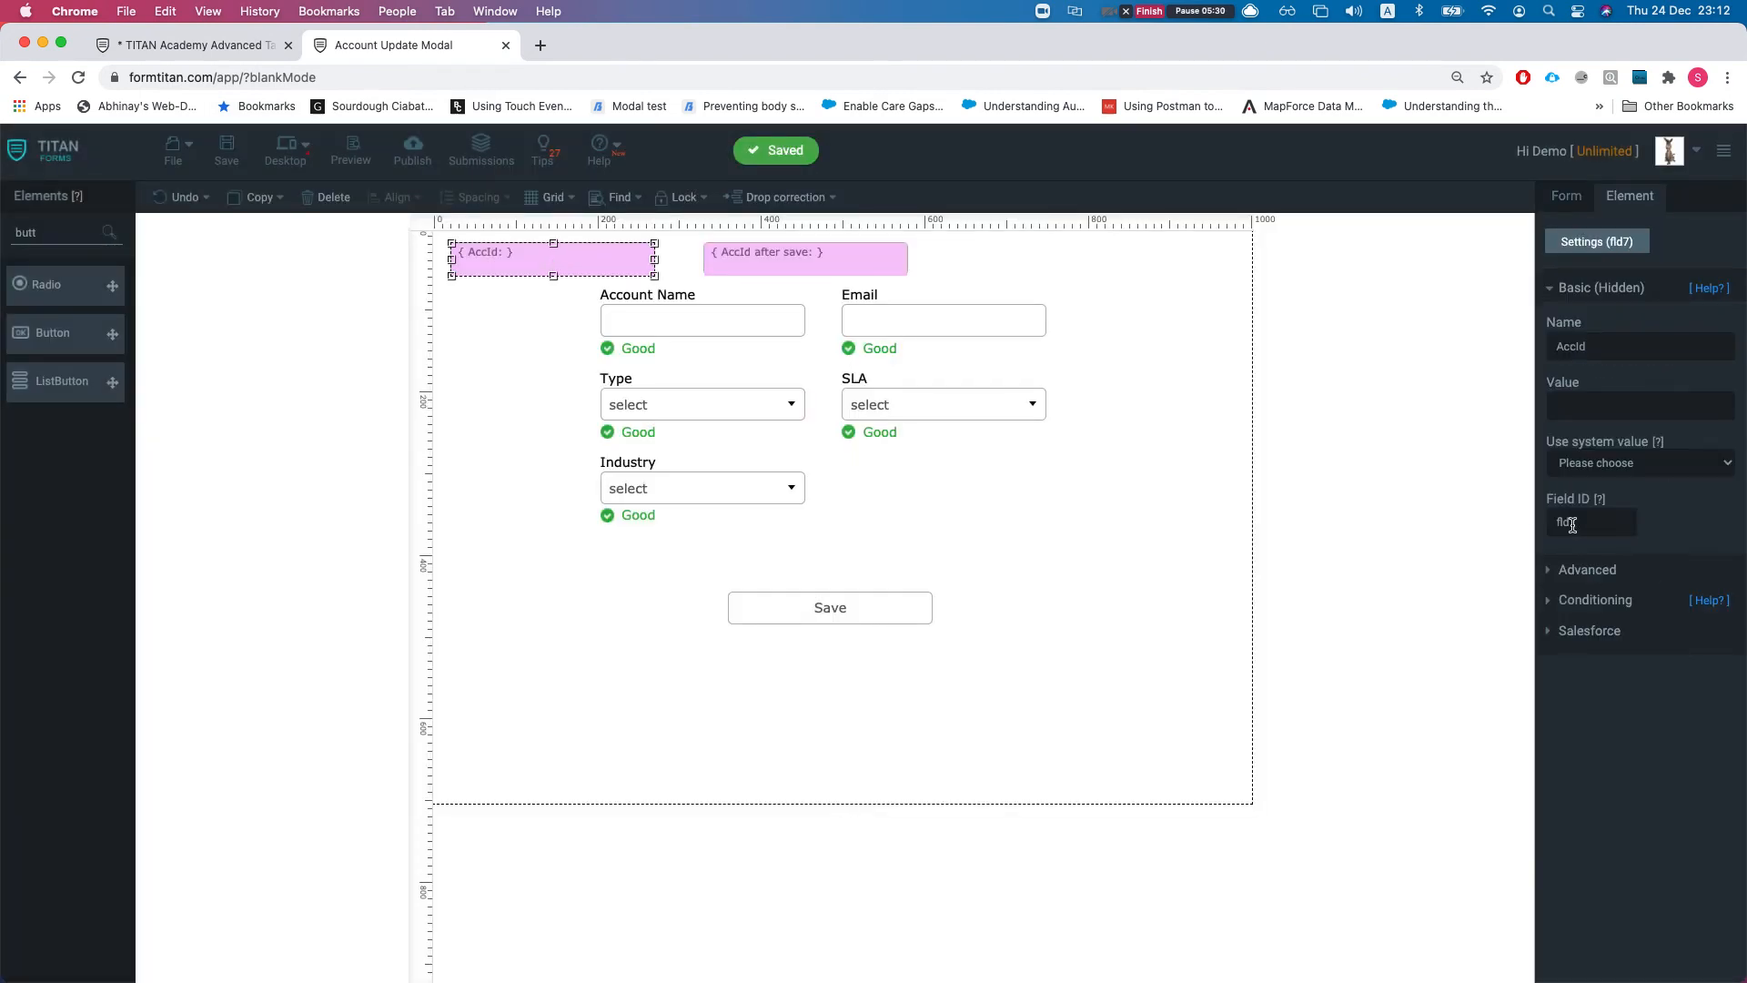
click(223, 53)
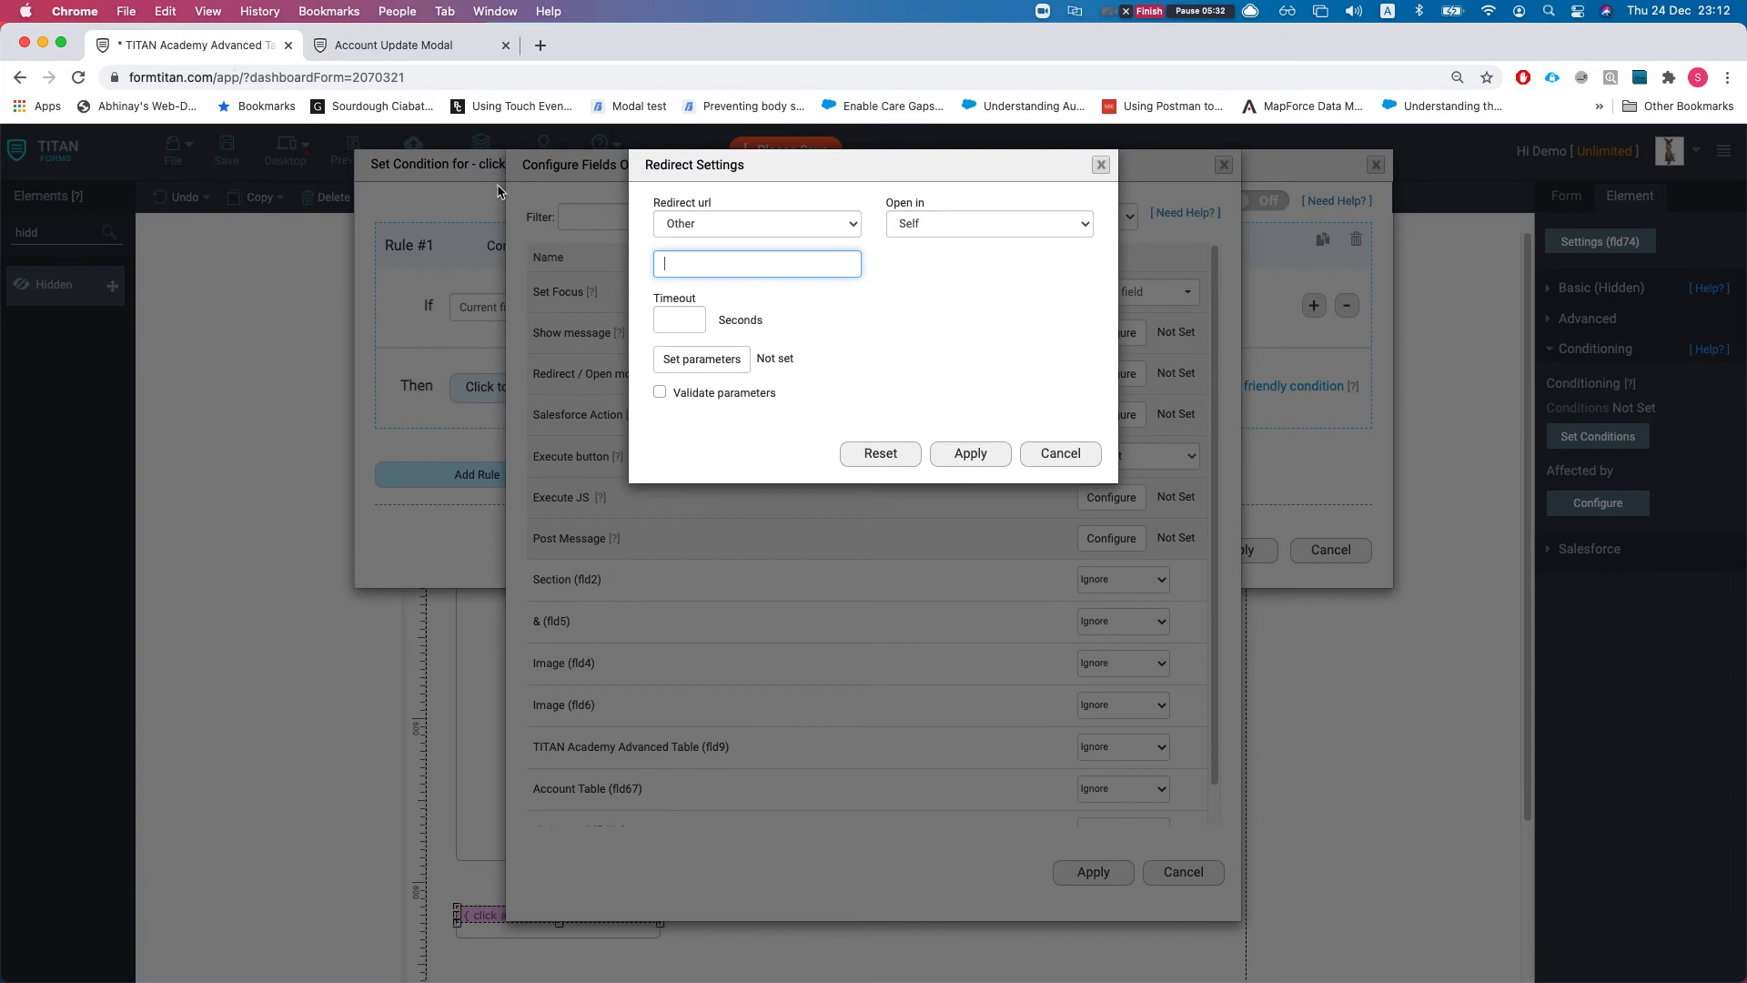
key(super+v)
Step: Set the redirect to open in a Modal with a width and height of 915
click(910, 226)
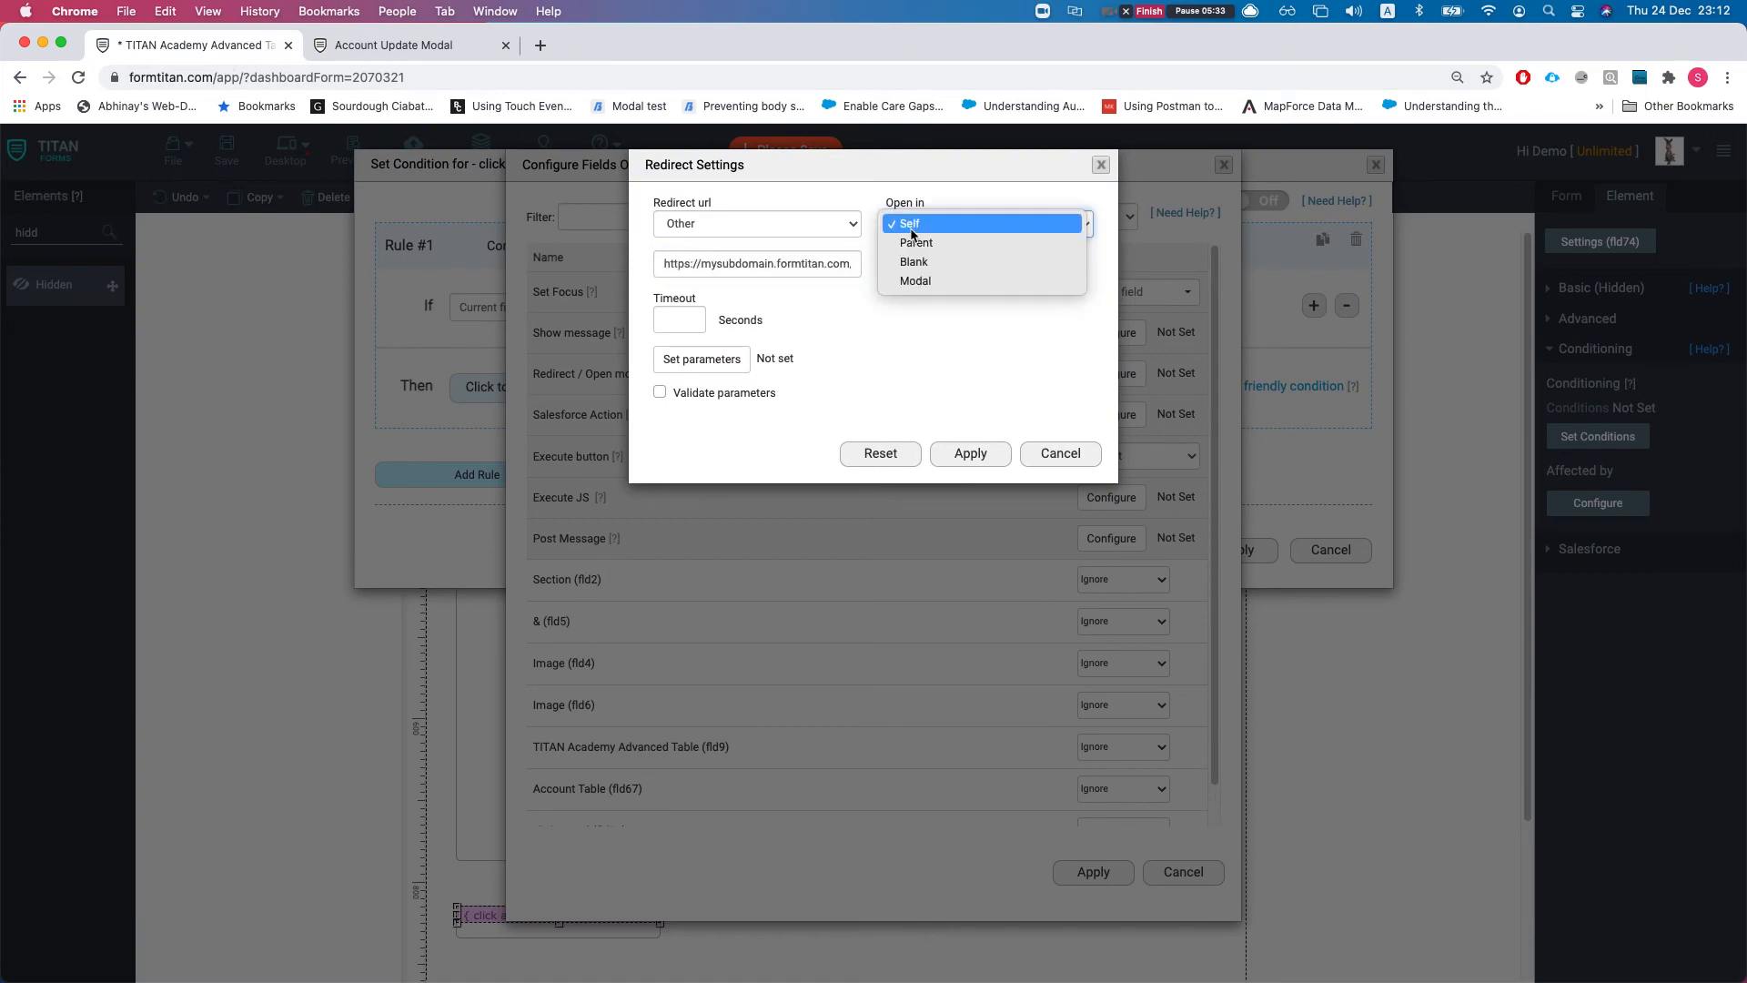
click(937, 280)
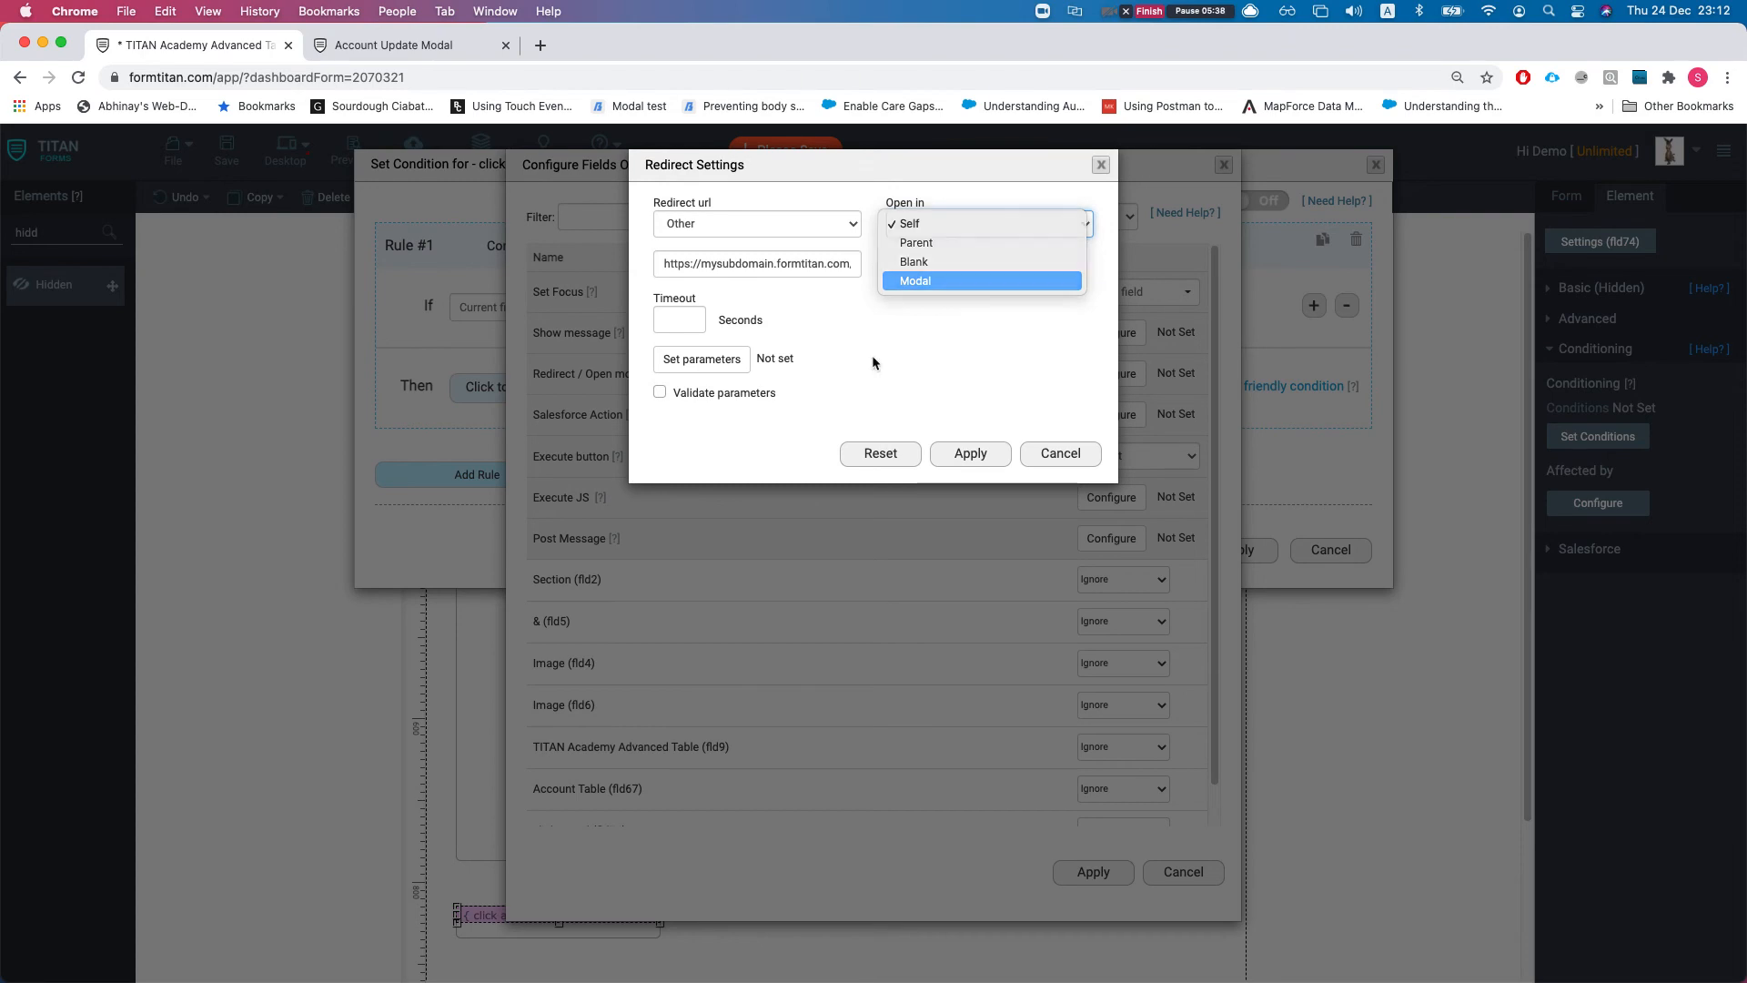
click(700, 329)
text(915)
key(Tab)
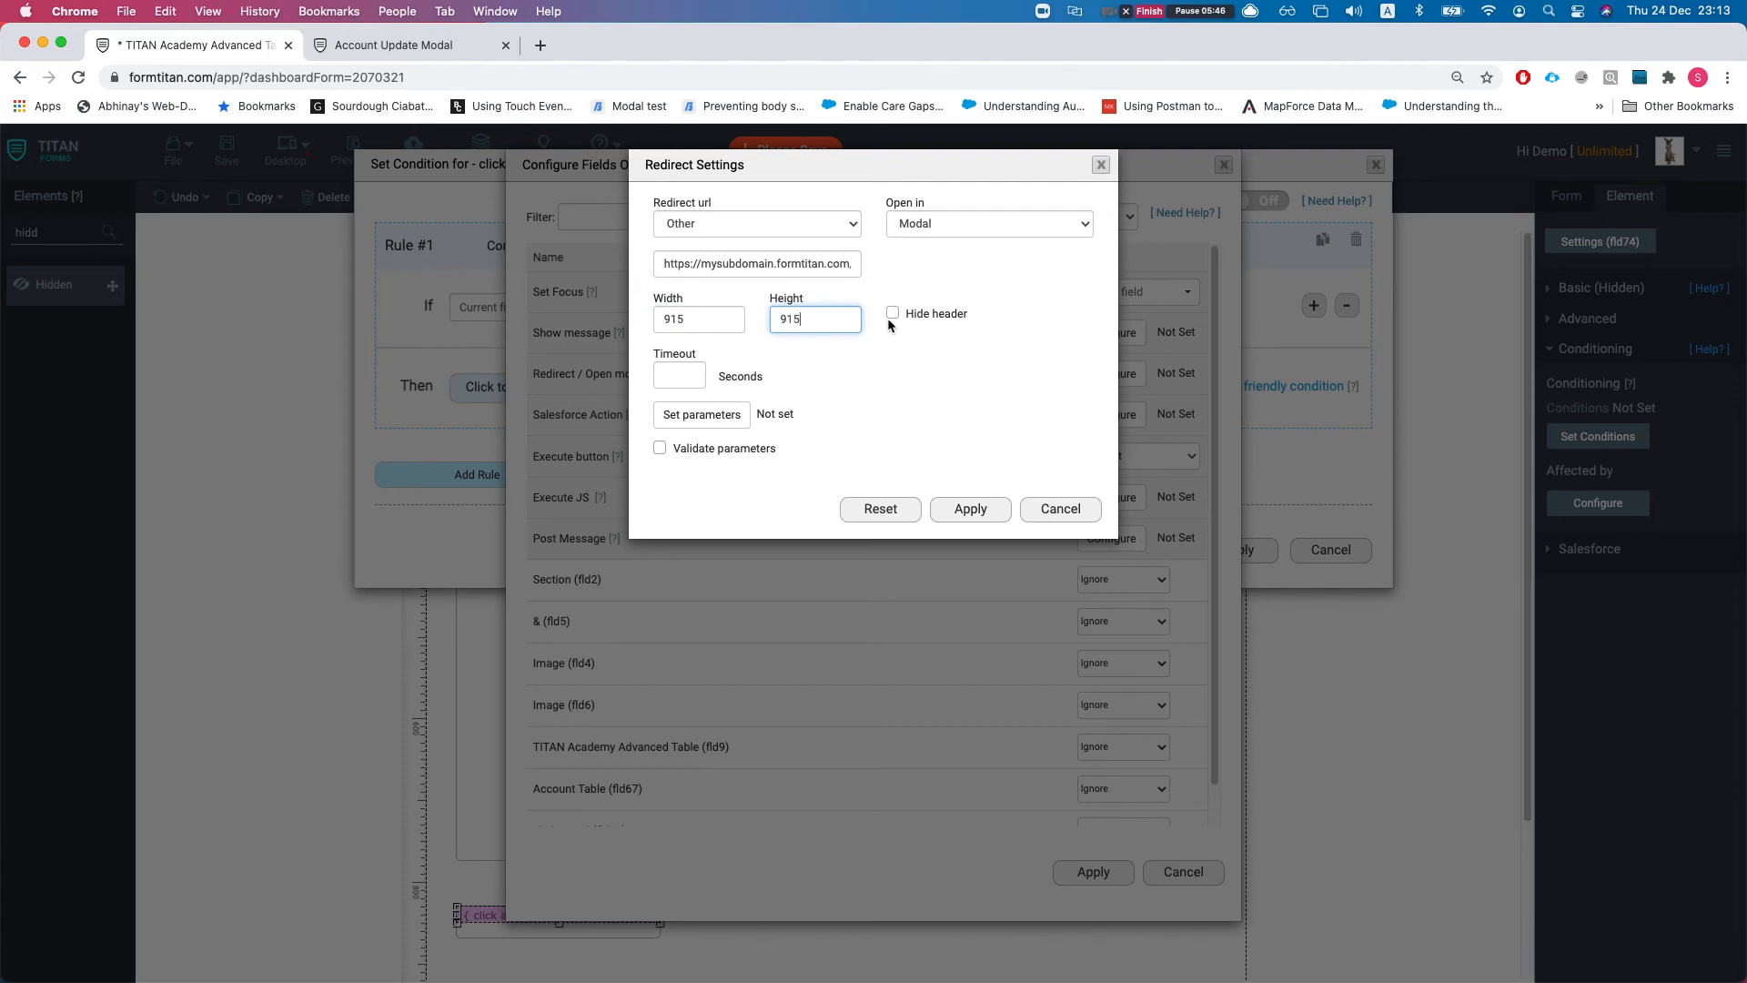
click(678, 375)
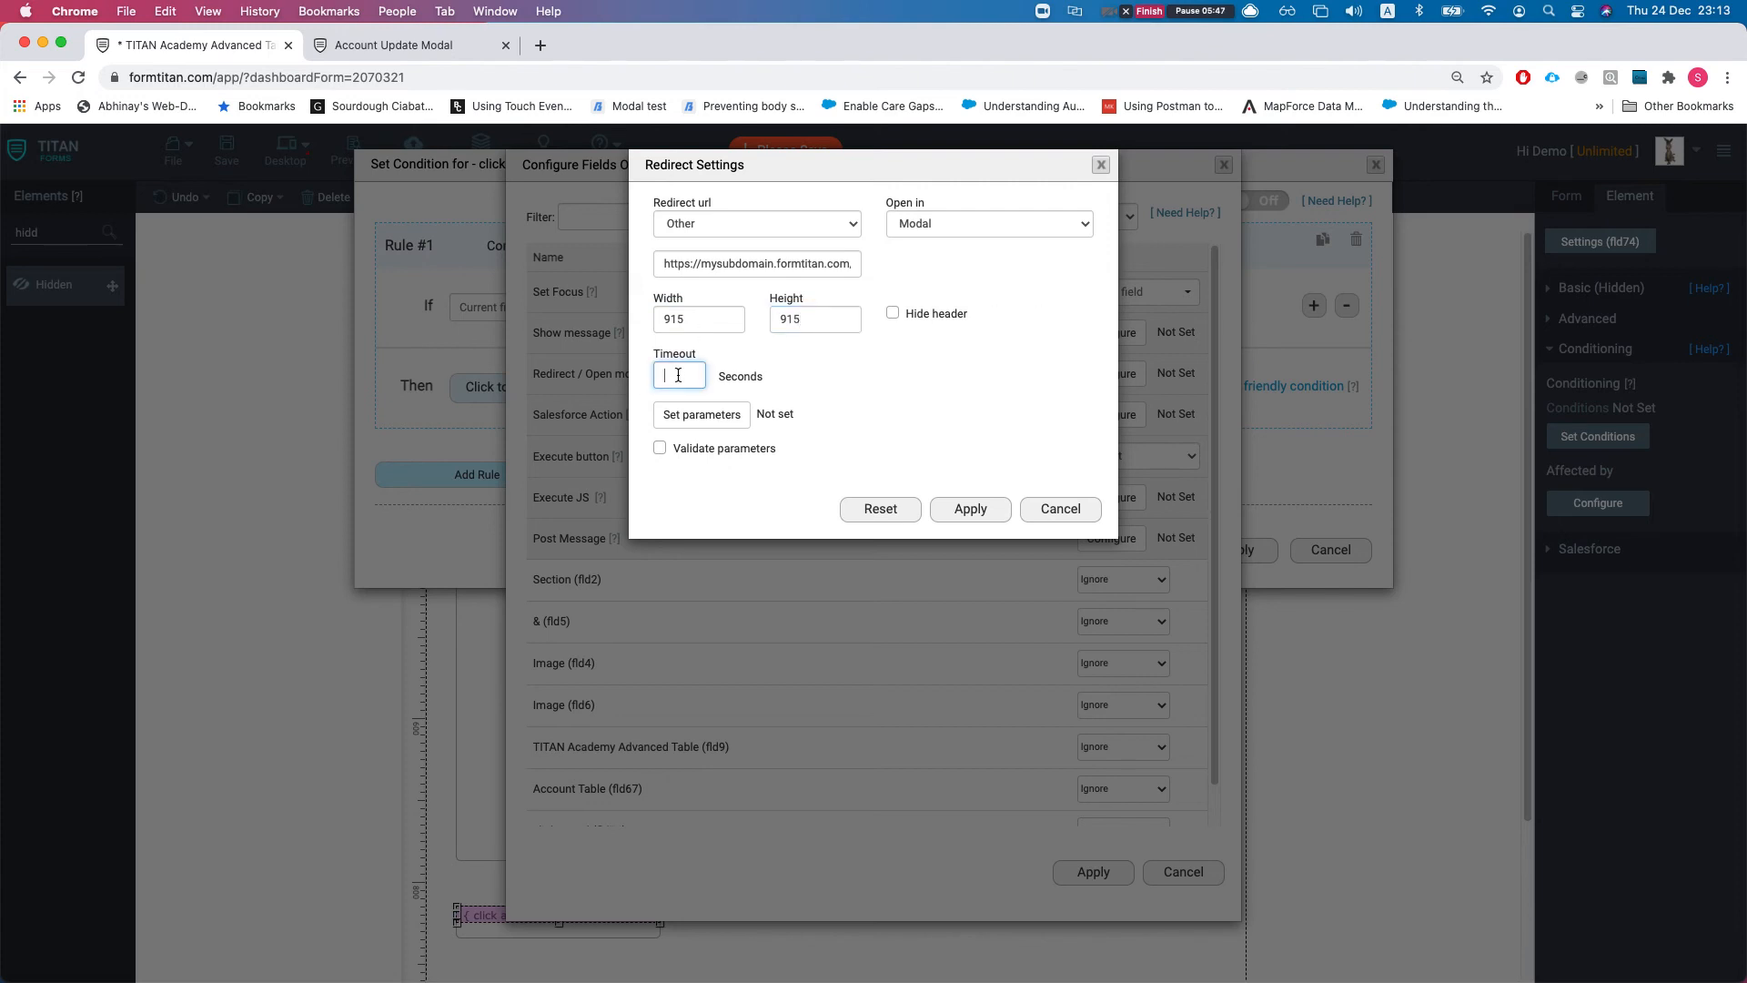
Step: Pass the click acc id field as a redirect parameter named "fld7"
click(685, 423)
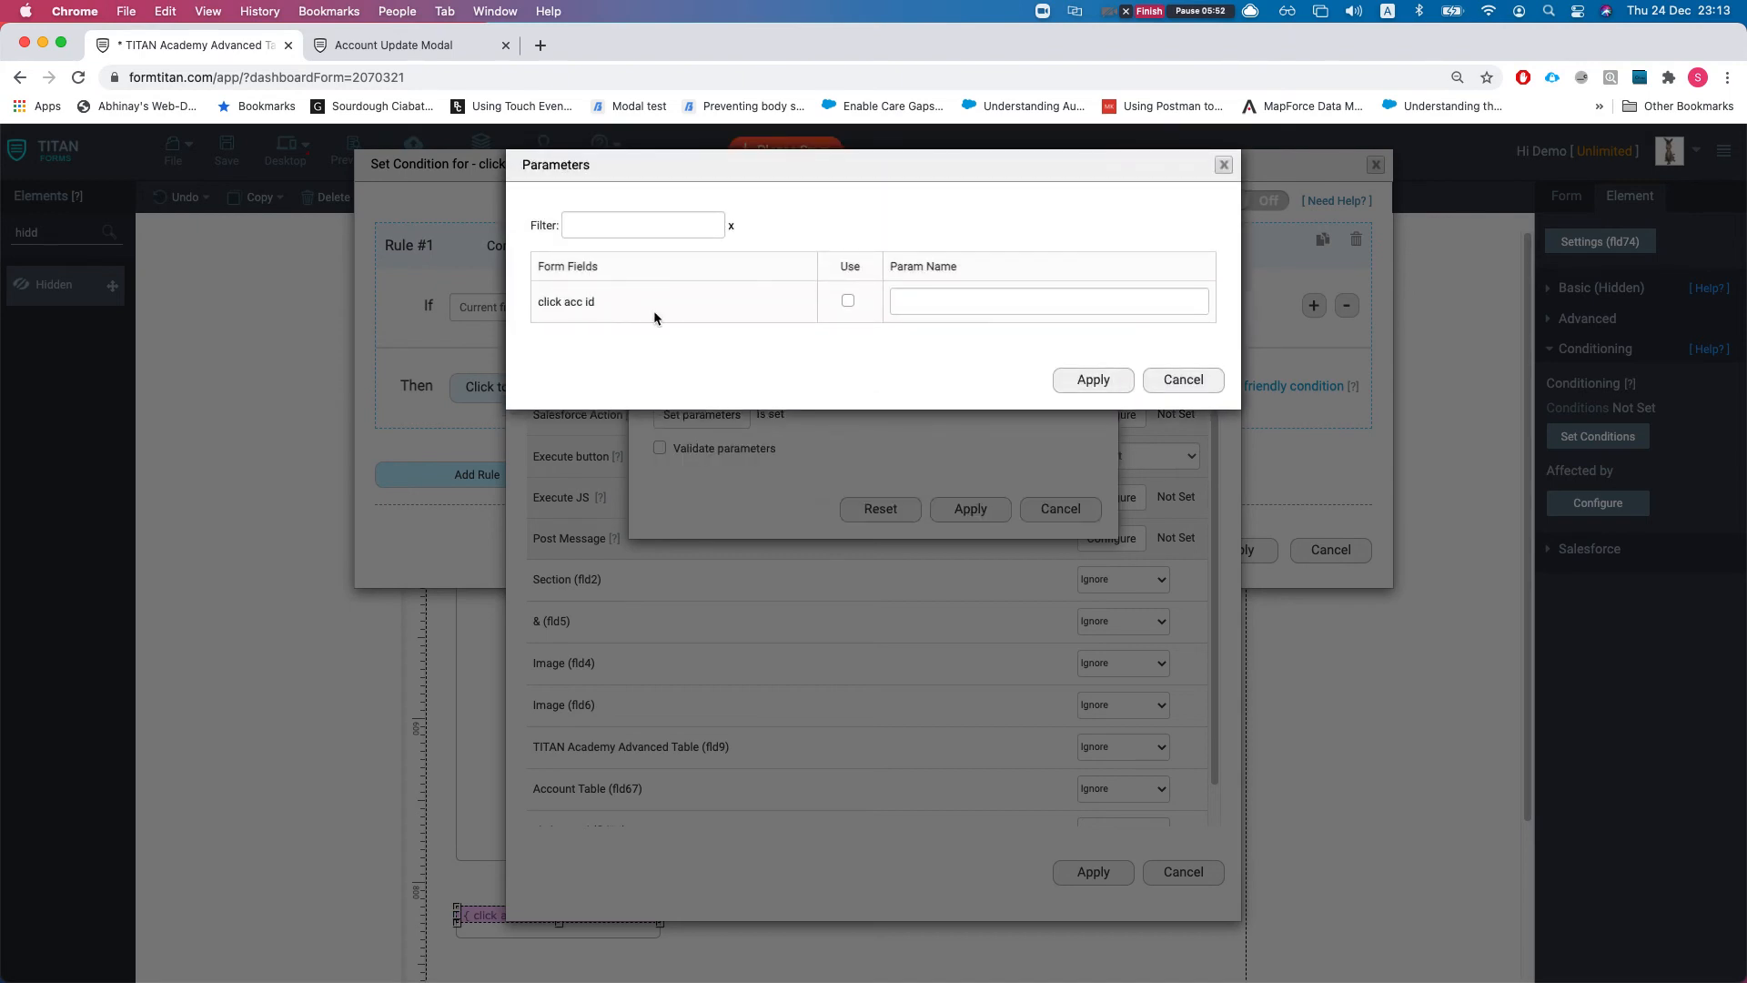
click(847, 303)
click(995, 311)
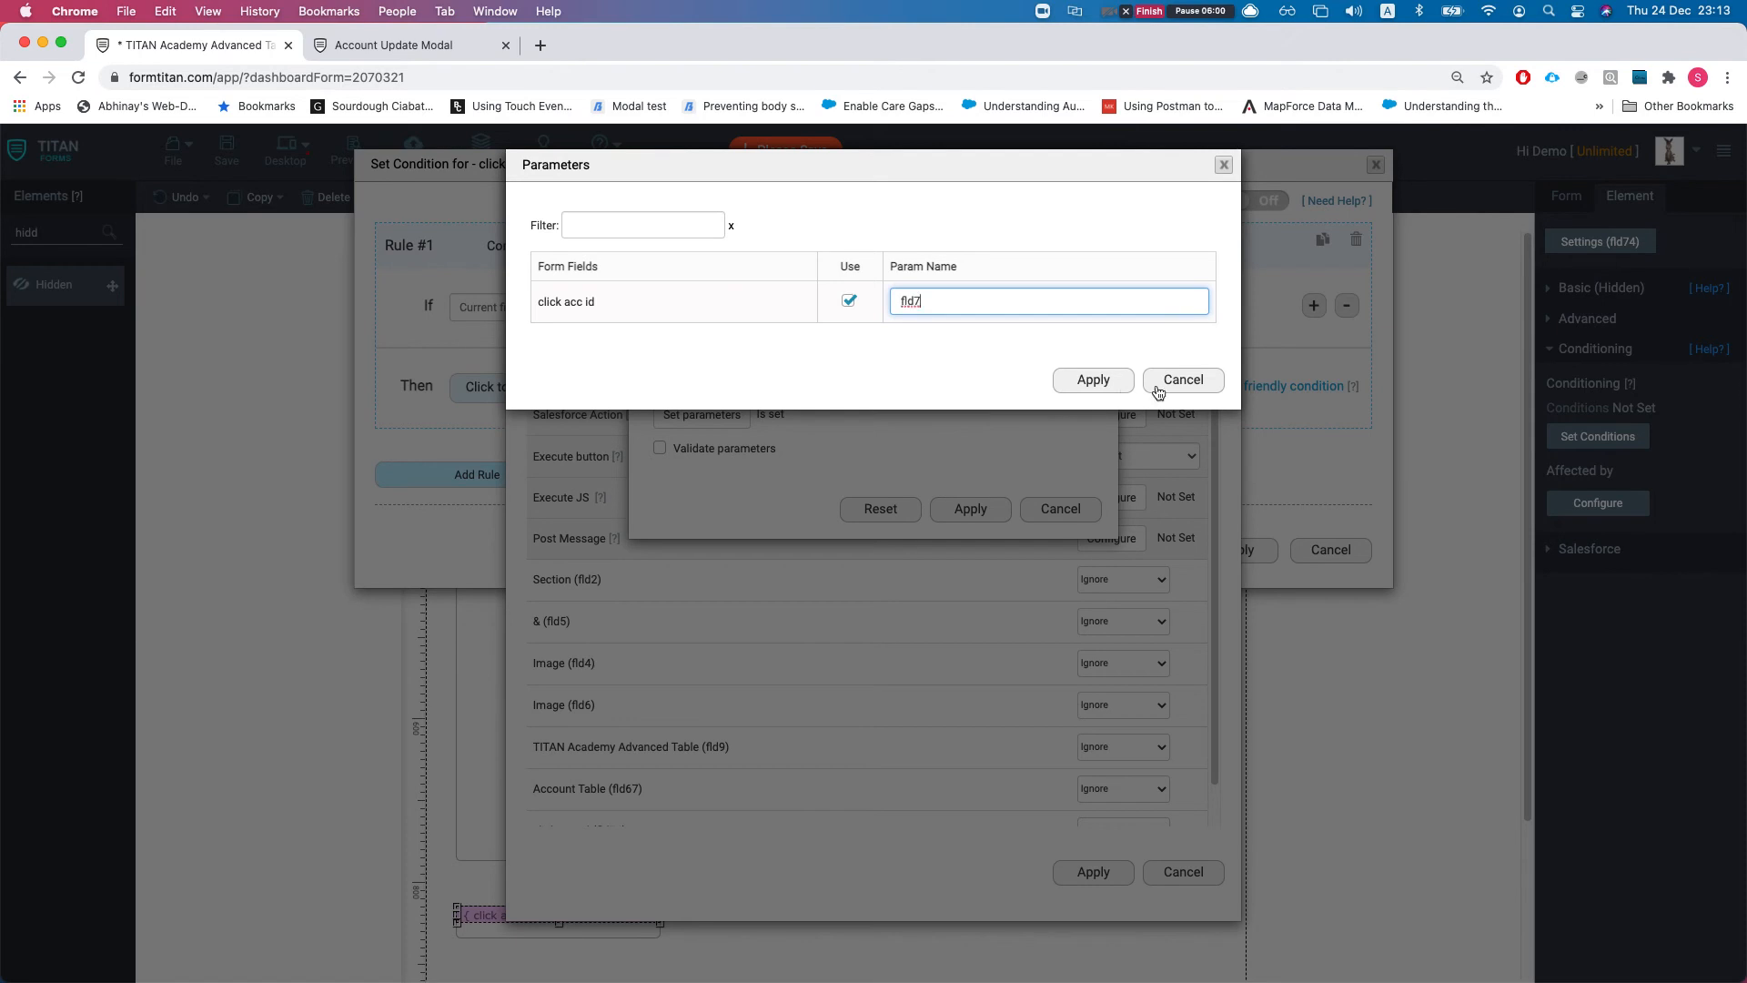
click(1096, 382)
Step: Apply the redirect settings and the click acc id condition, and save the table form
click(970, 508)
click(1095, 869)
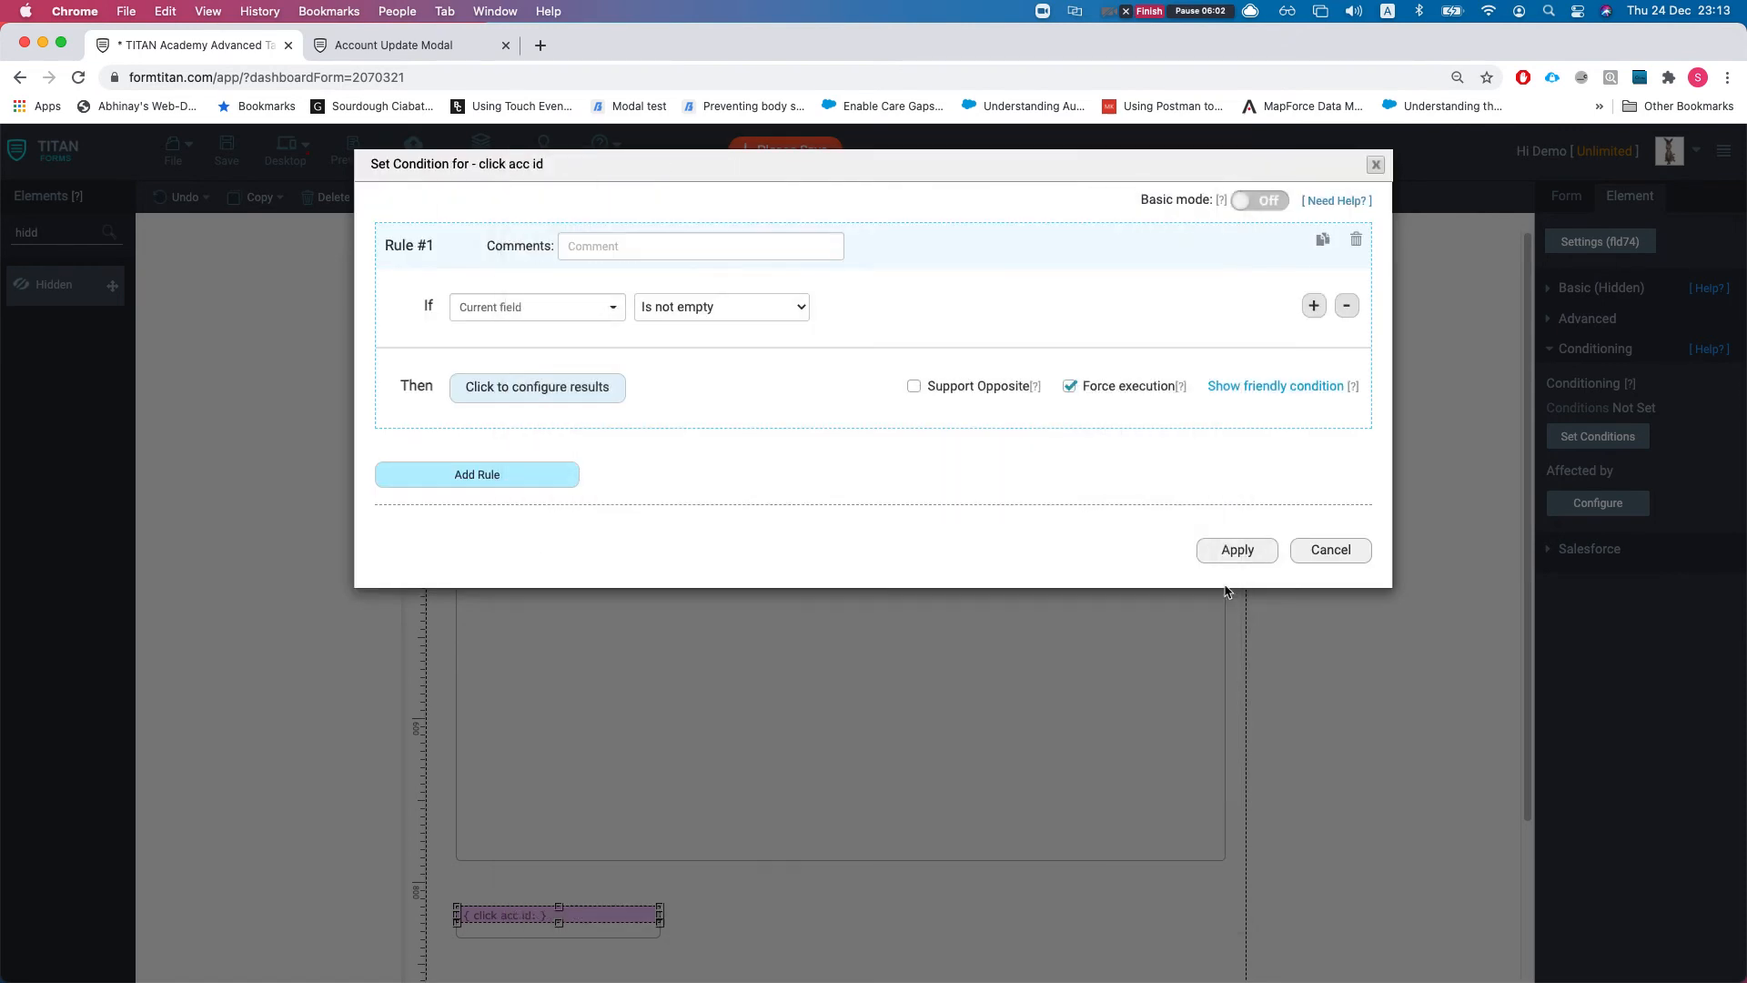
click(1237, 550)
click(227, 150)
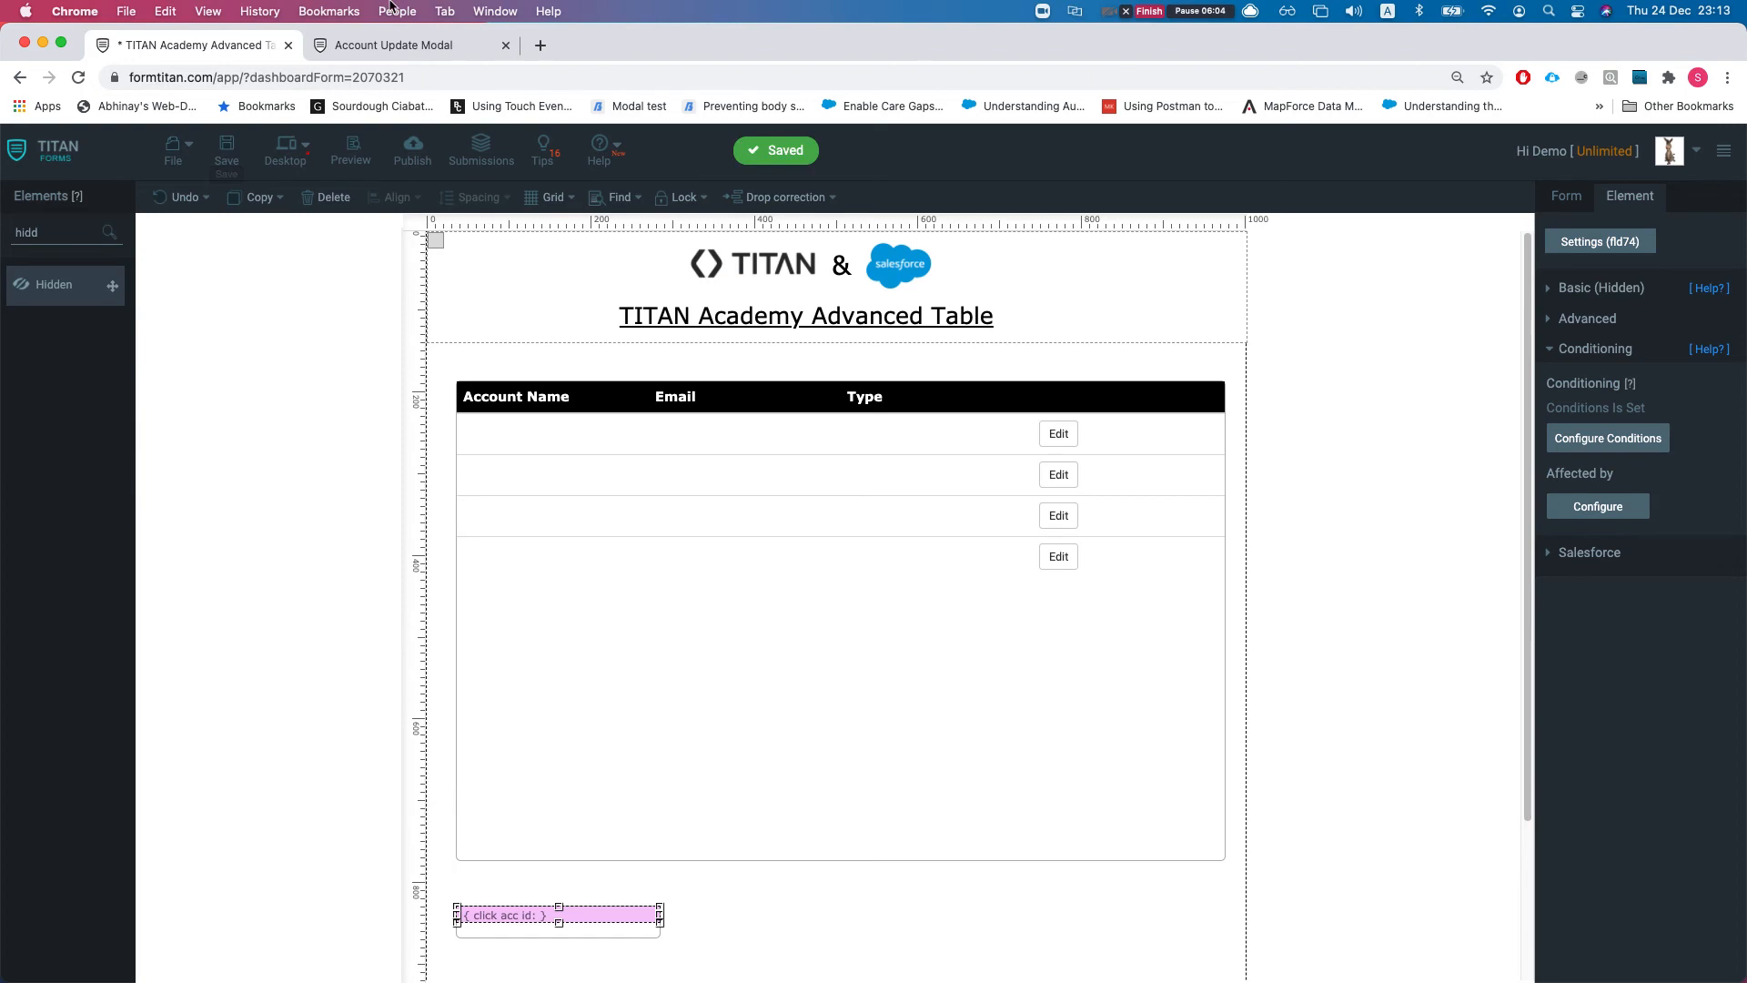
Step: Open the published view of the TITAN Academy Advanced Table form
click(397, 45)
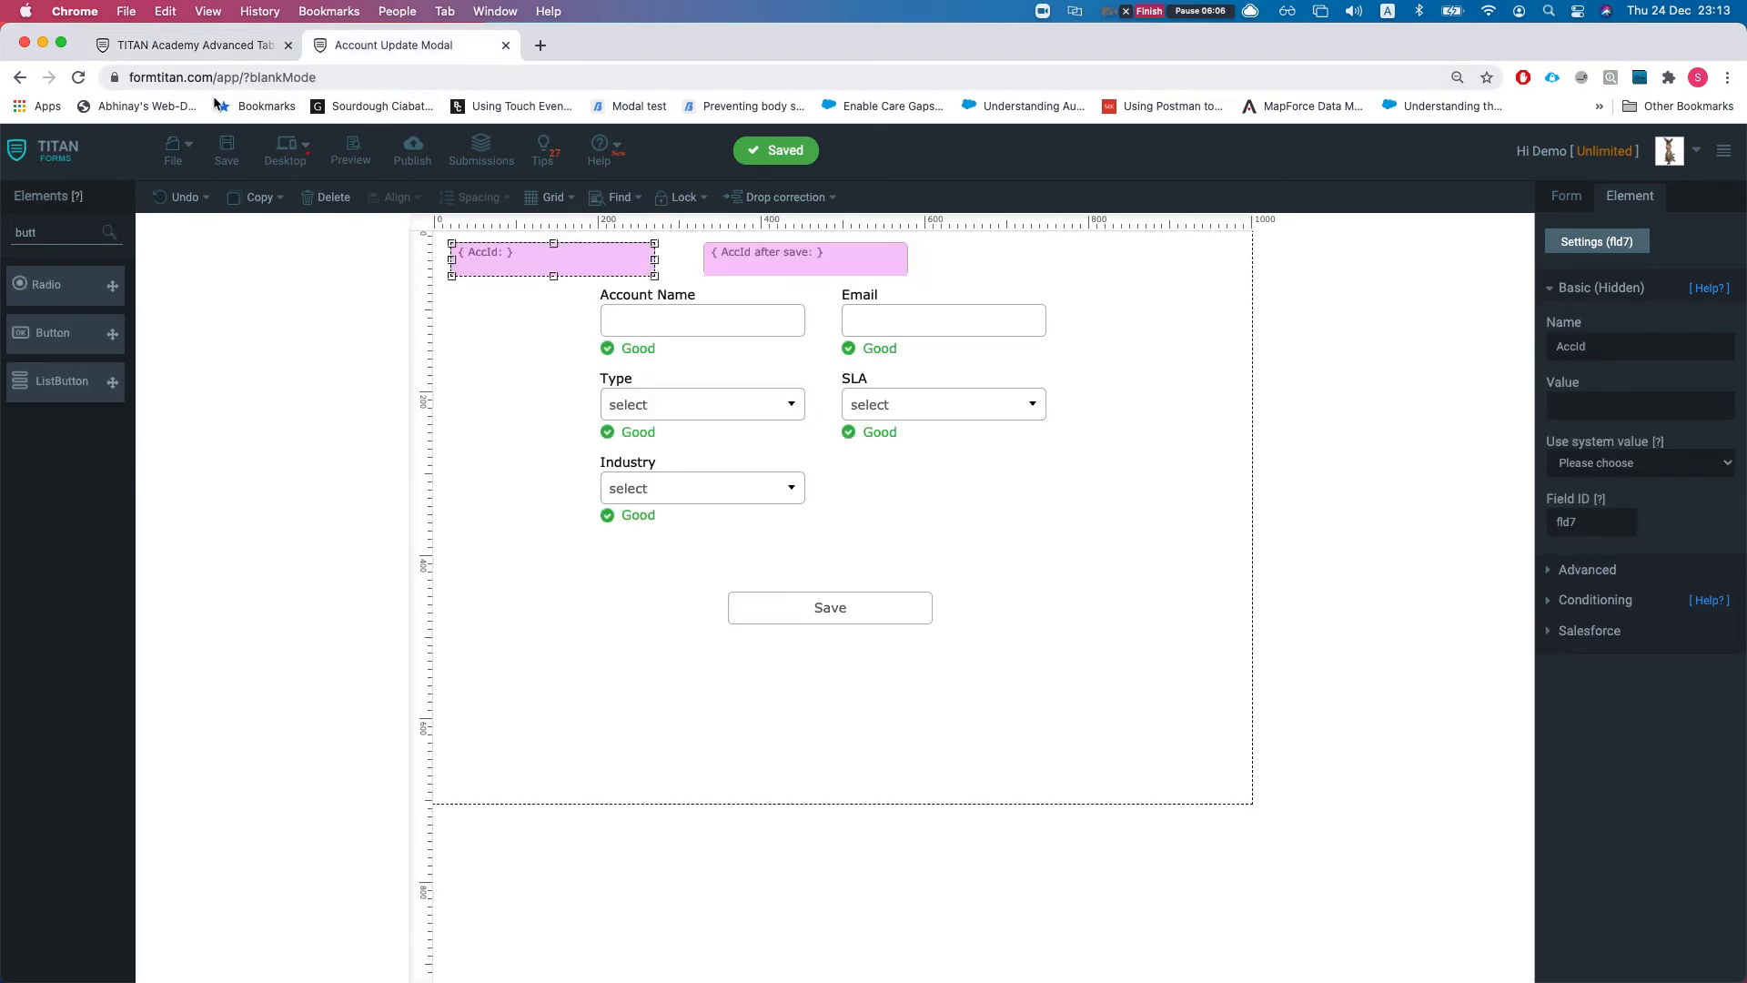
click(180, 47)
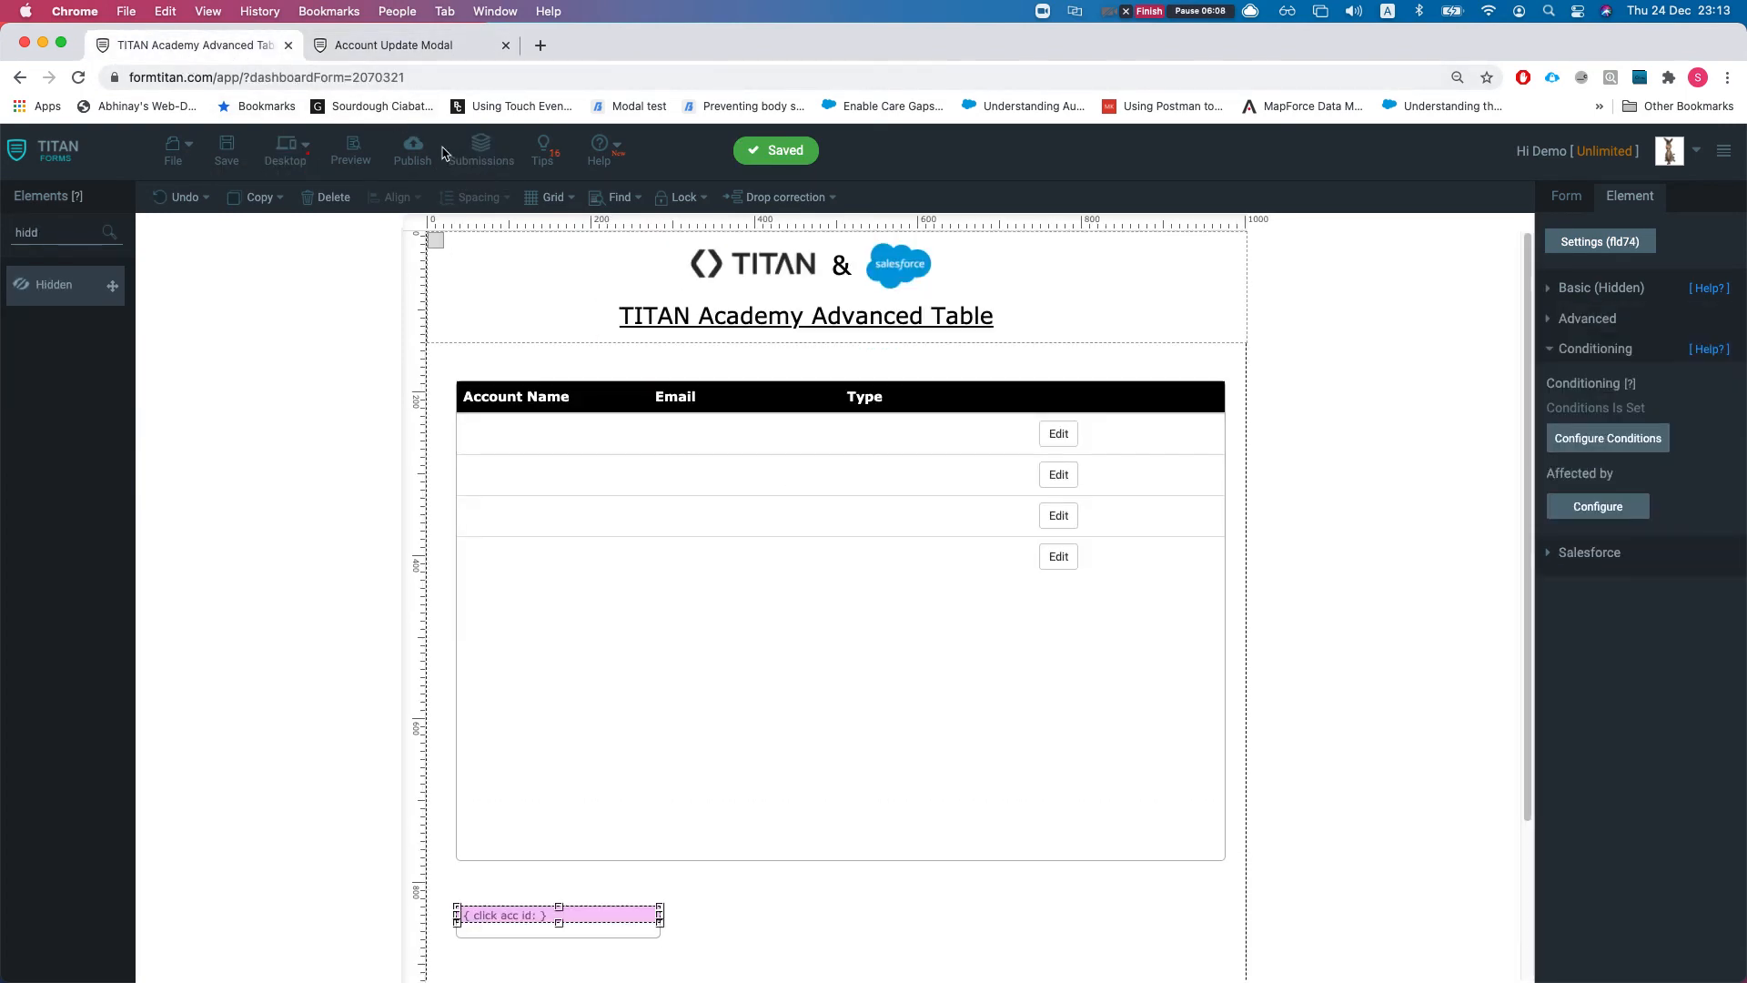
click(412, 147)
click(1117, 234)
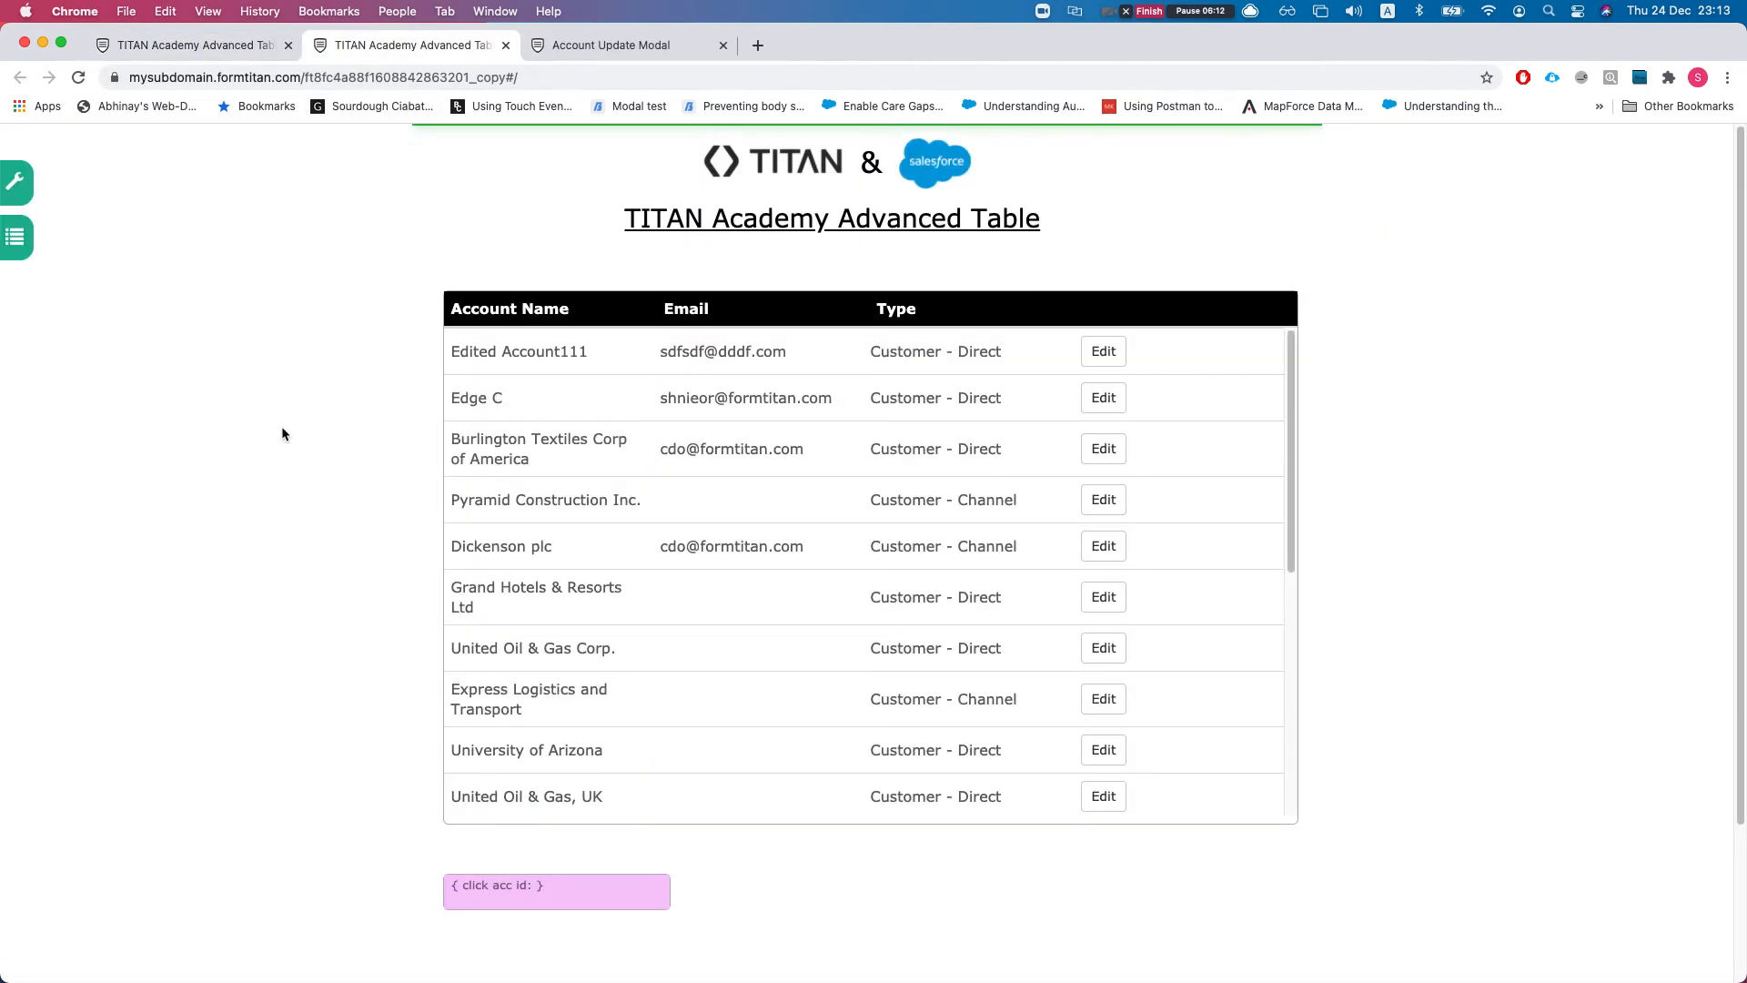
Step: Edit the first account in the published table, change its Account Name to "Edited Account", and save it
click(1103, 351)
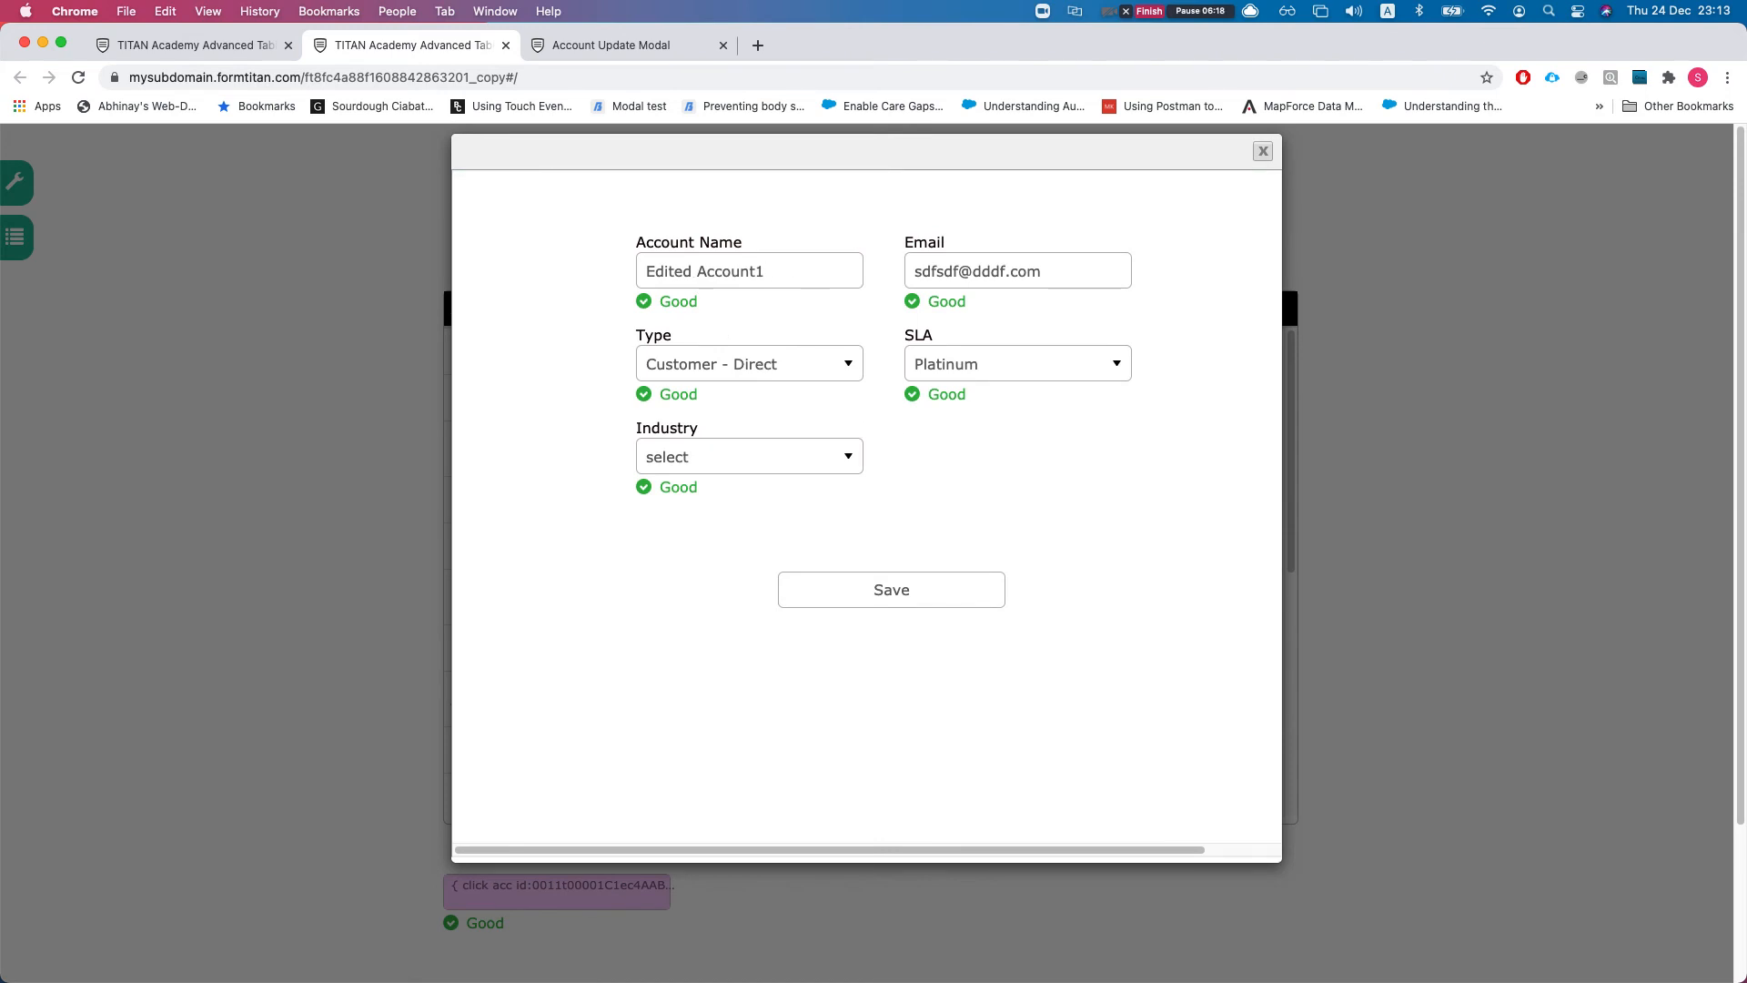
click(866, 596)
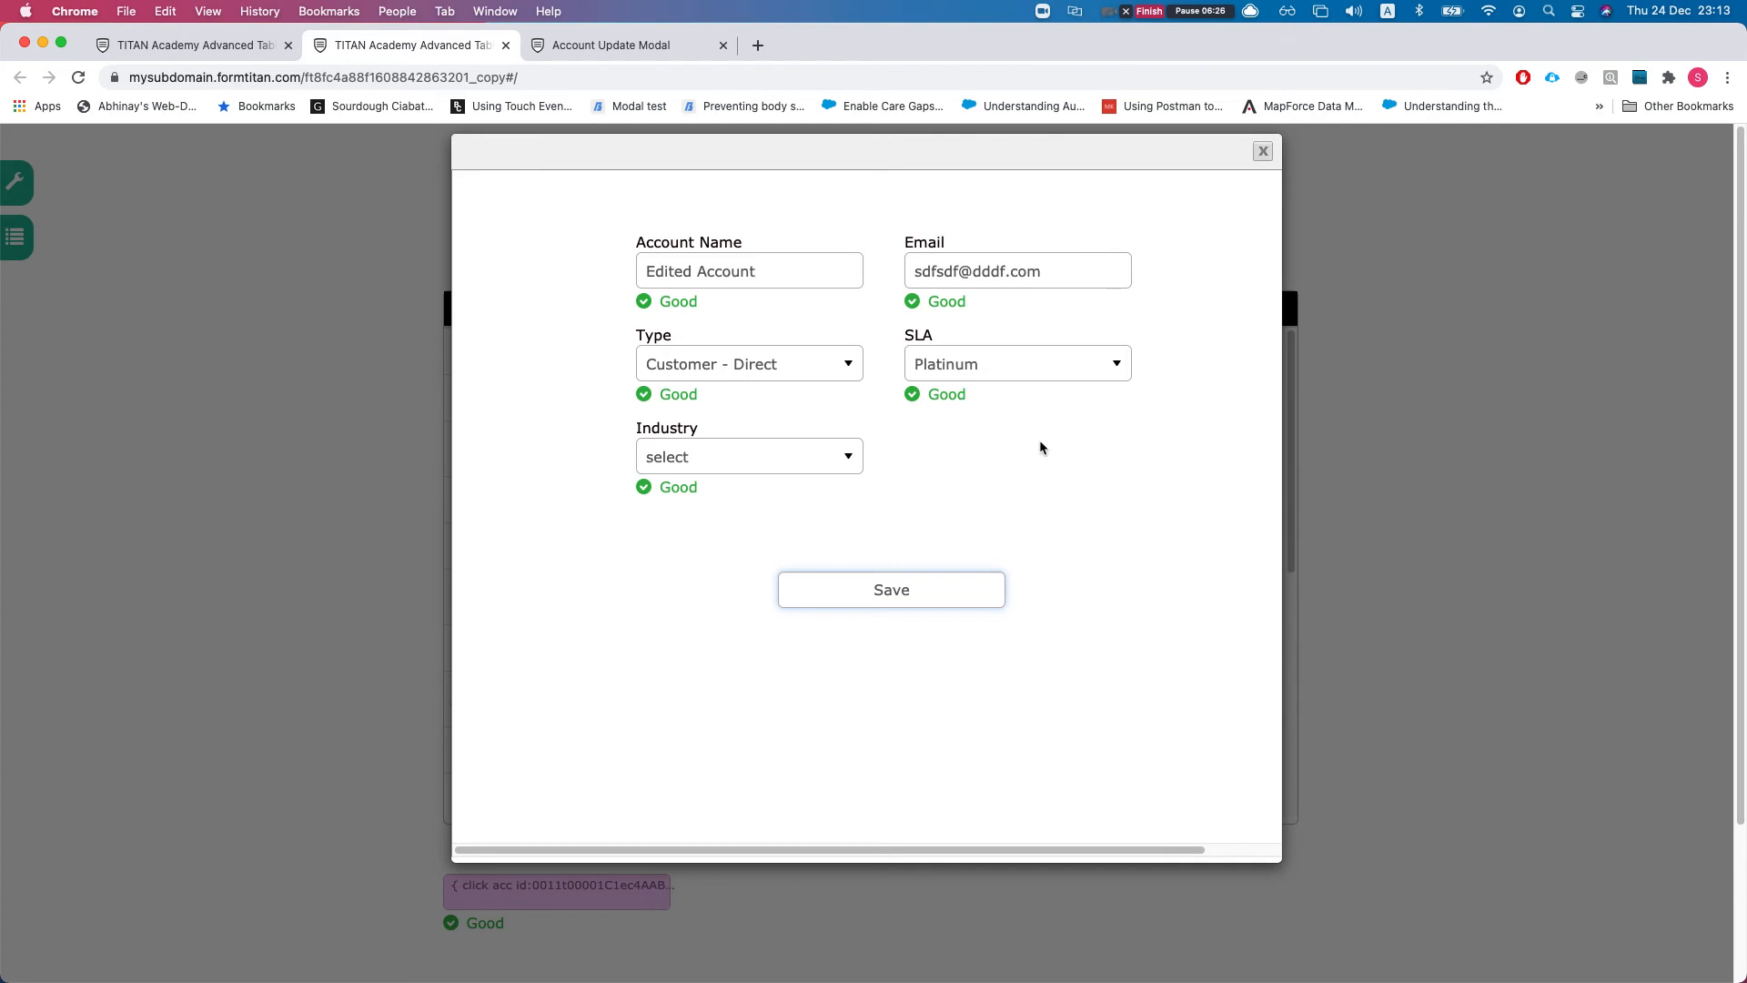
Step: Close the account edit modal and the publish dialog of the table form
click(1264, 152)
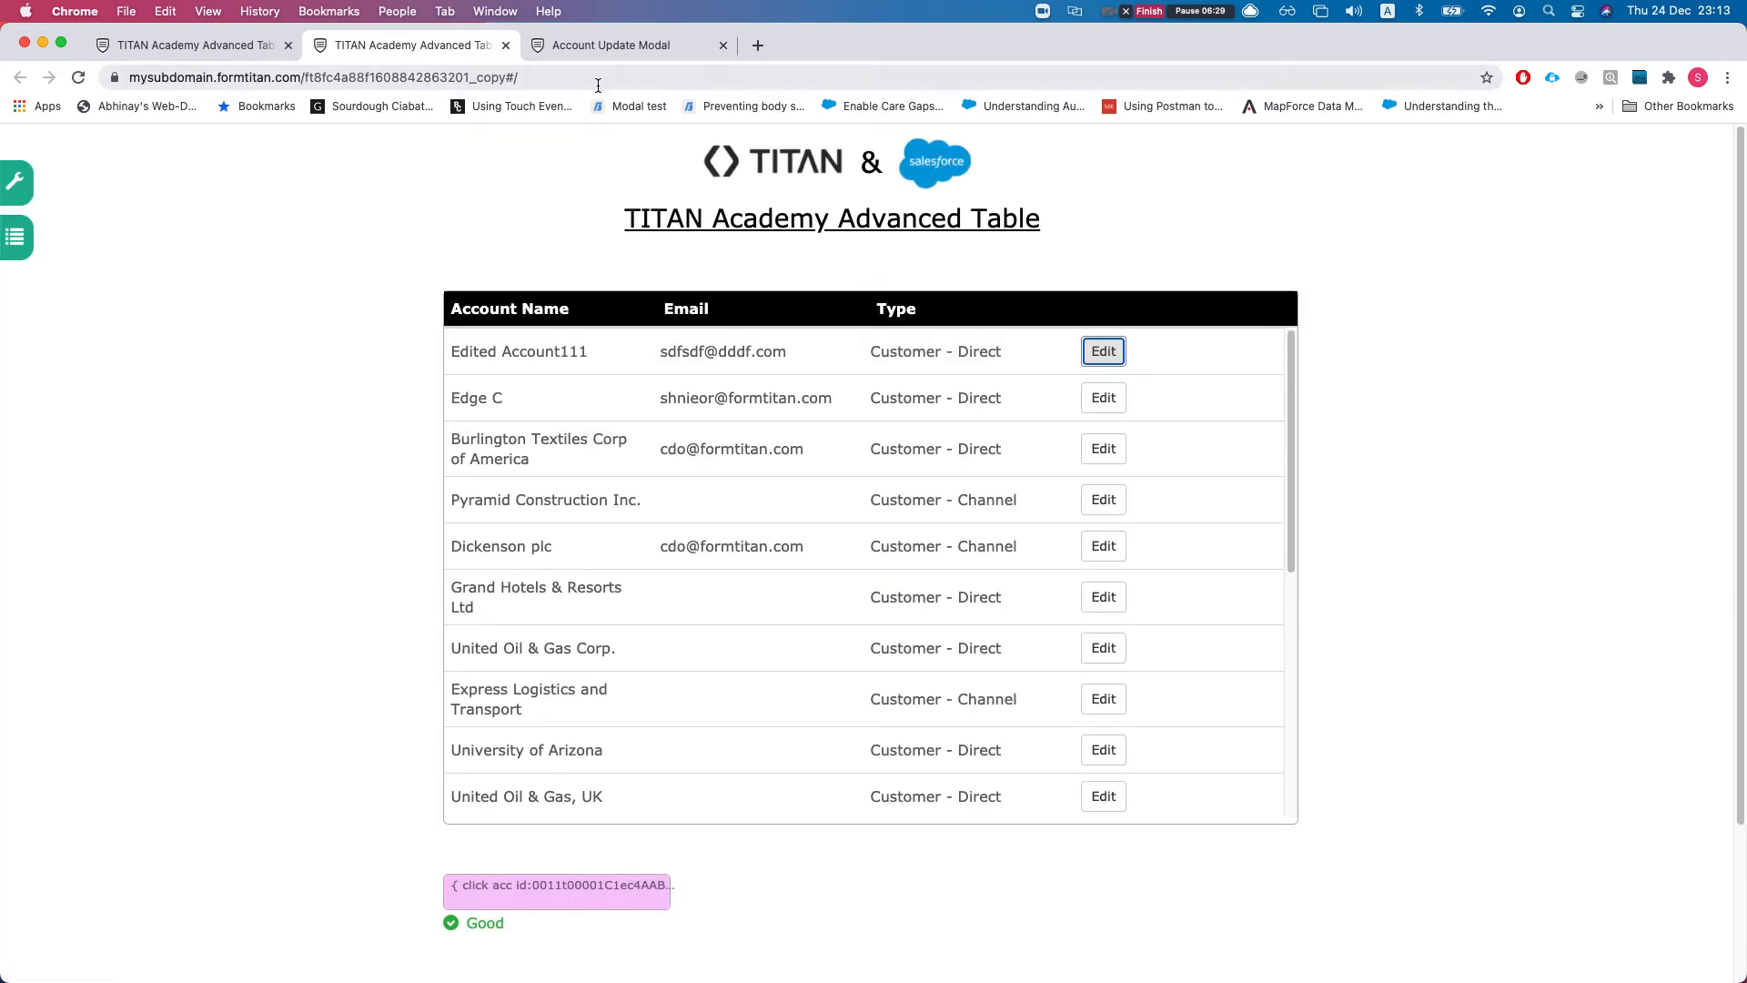
click(155, 45)
click(1223, 164)
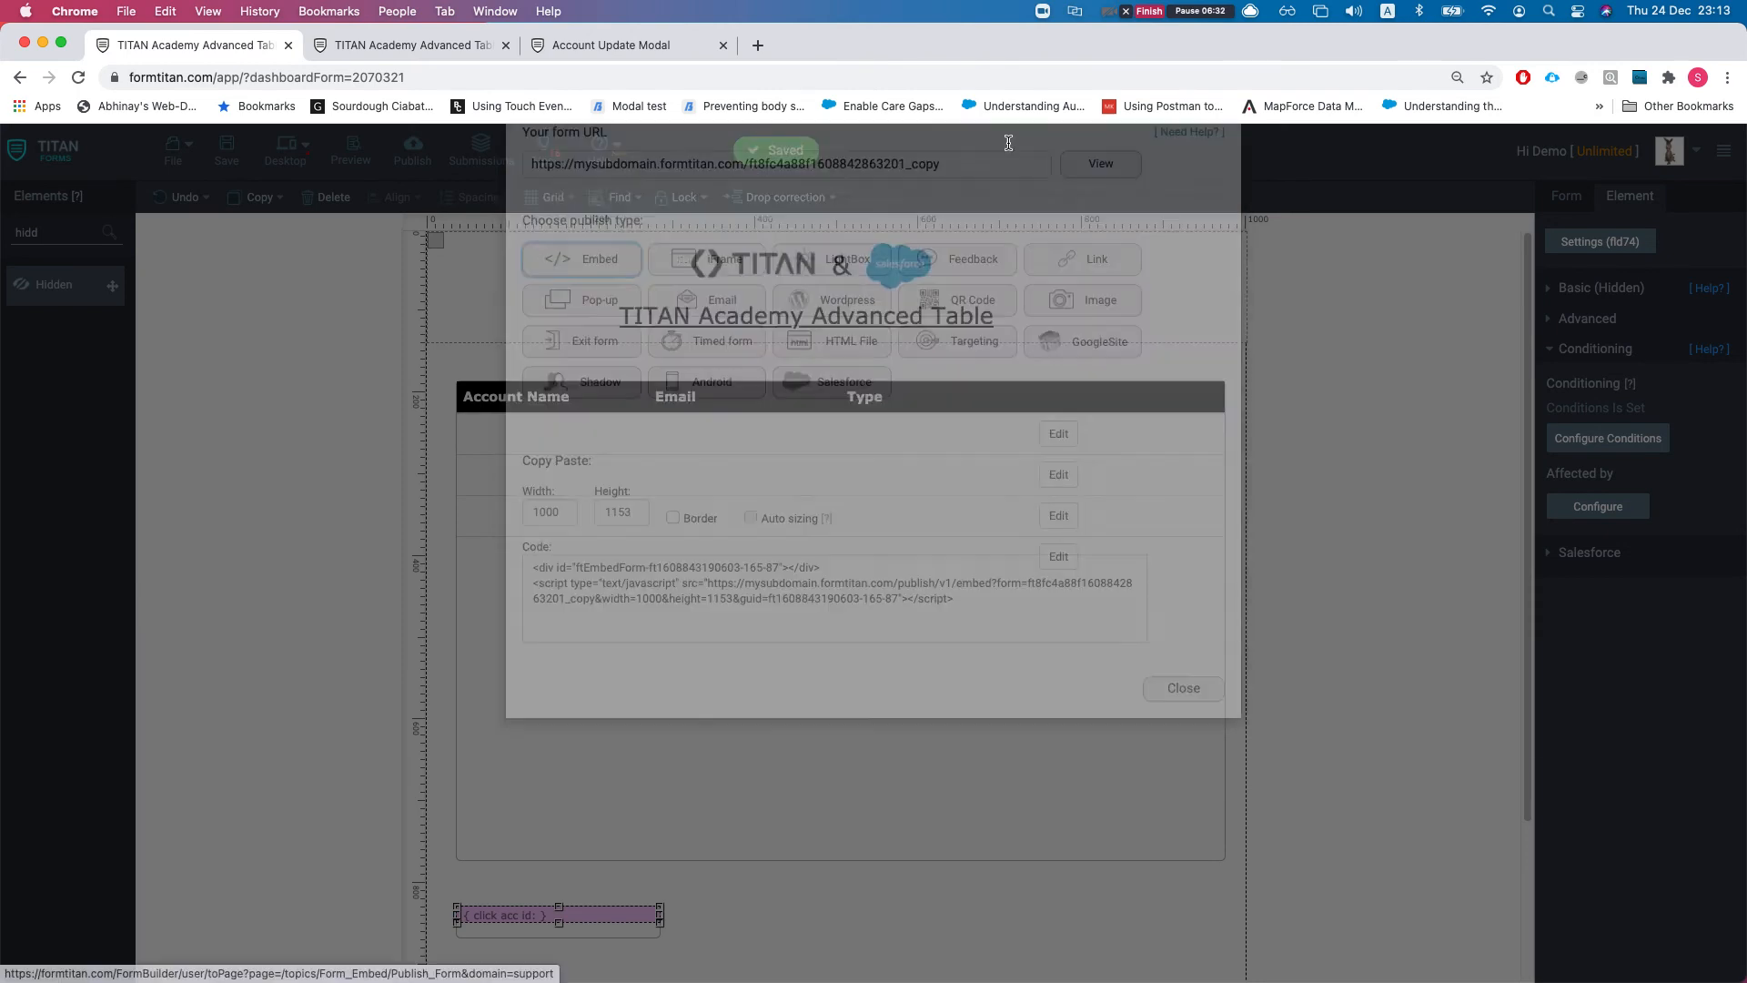
Step: Set a condition on the Account Update Modal form's AccId after save field for Is not empty, with Support Opposite disabled
click(637, 47)
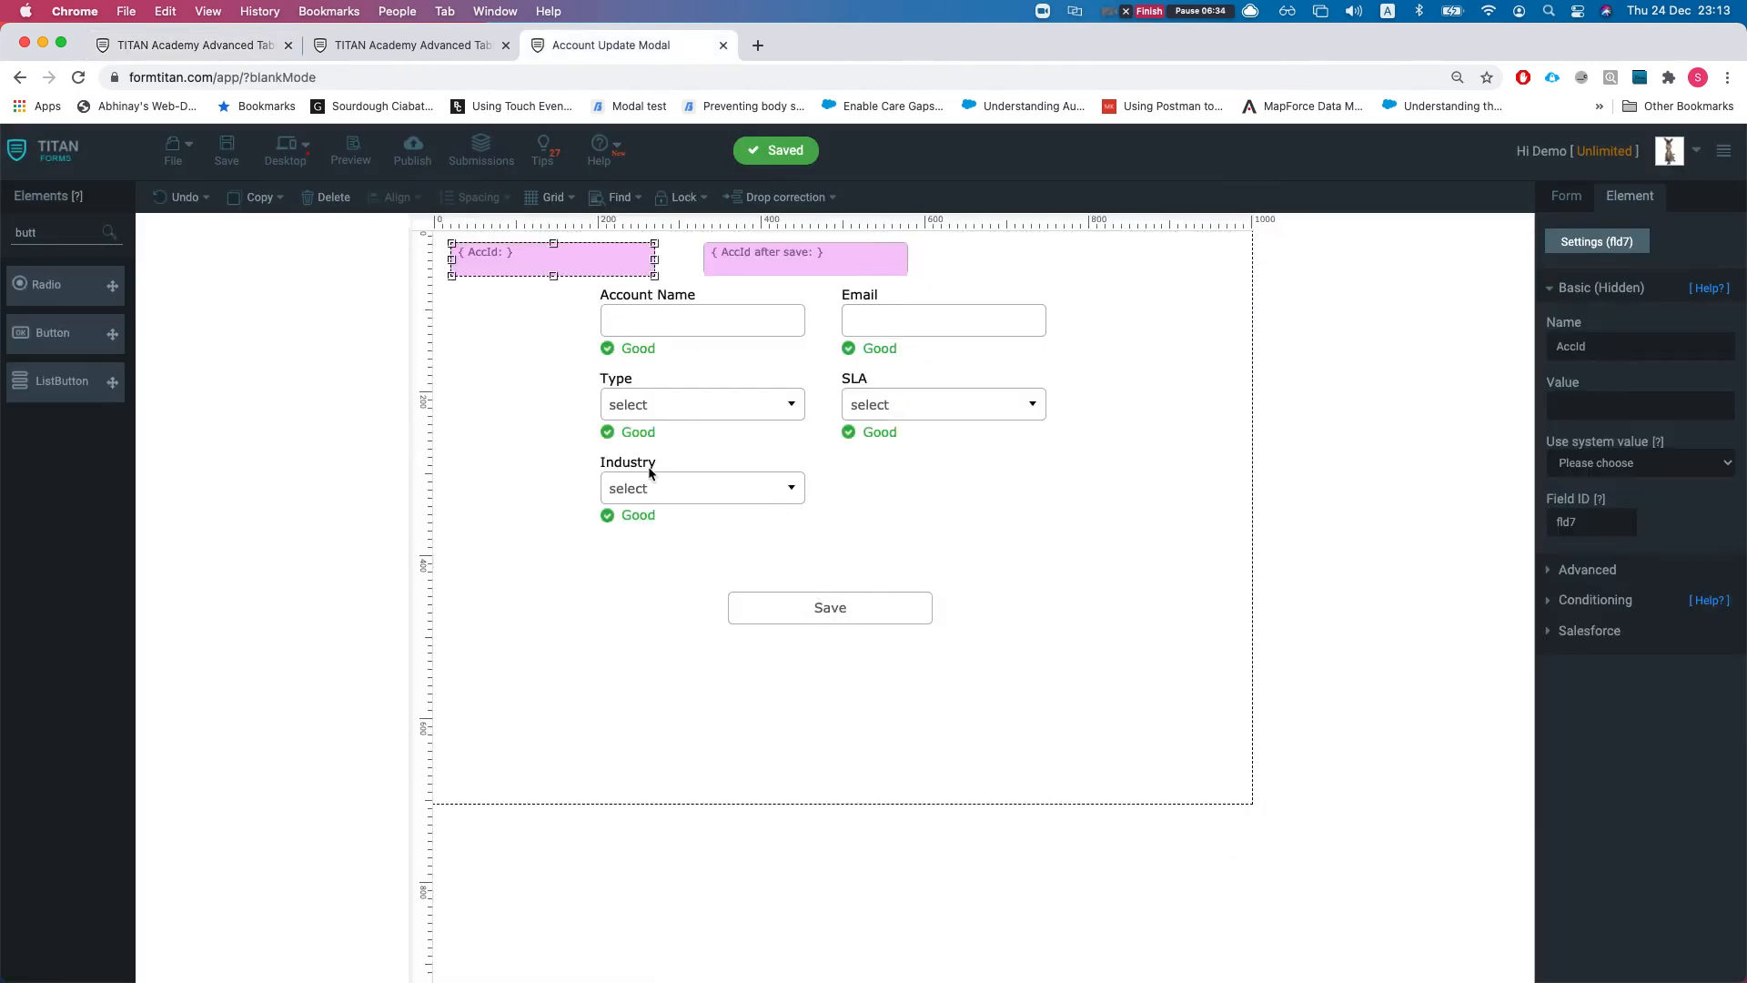
click(828, 380)
click(781, 268)
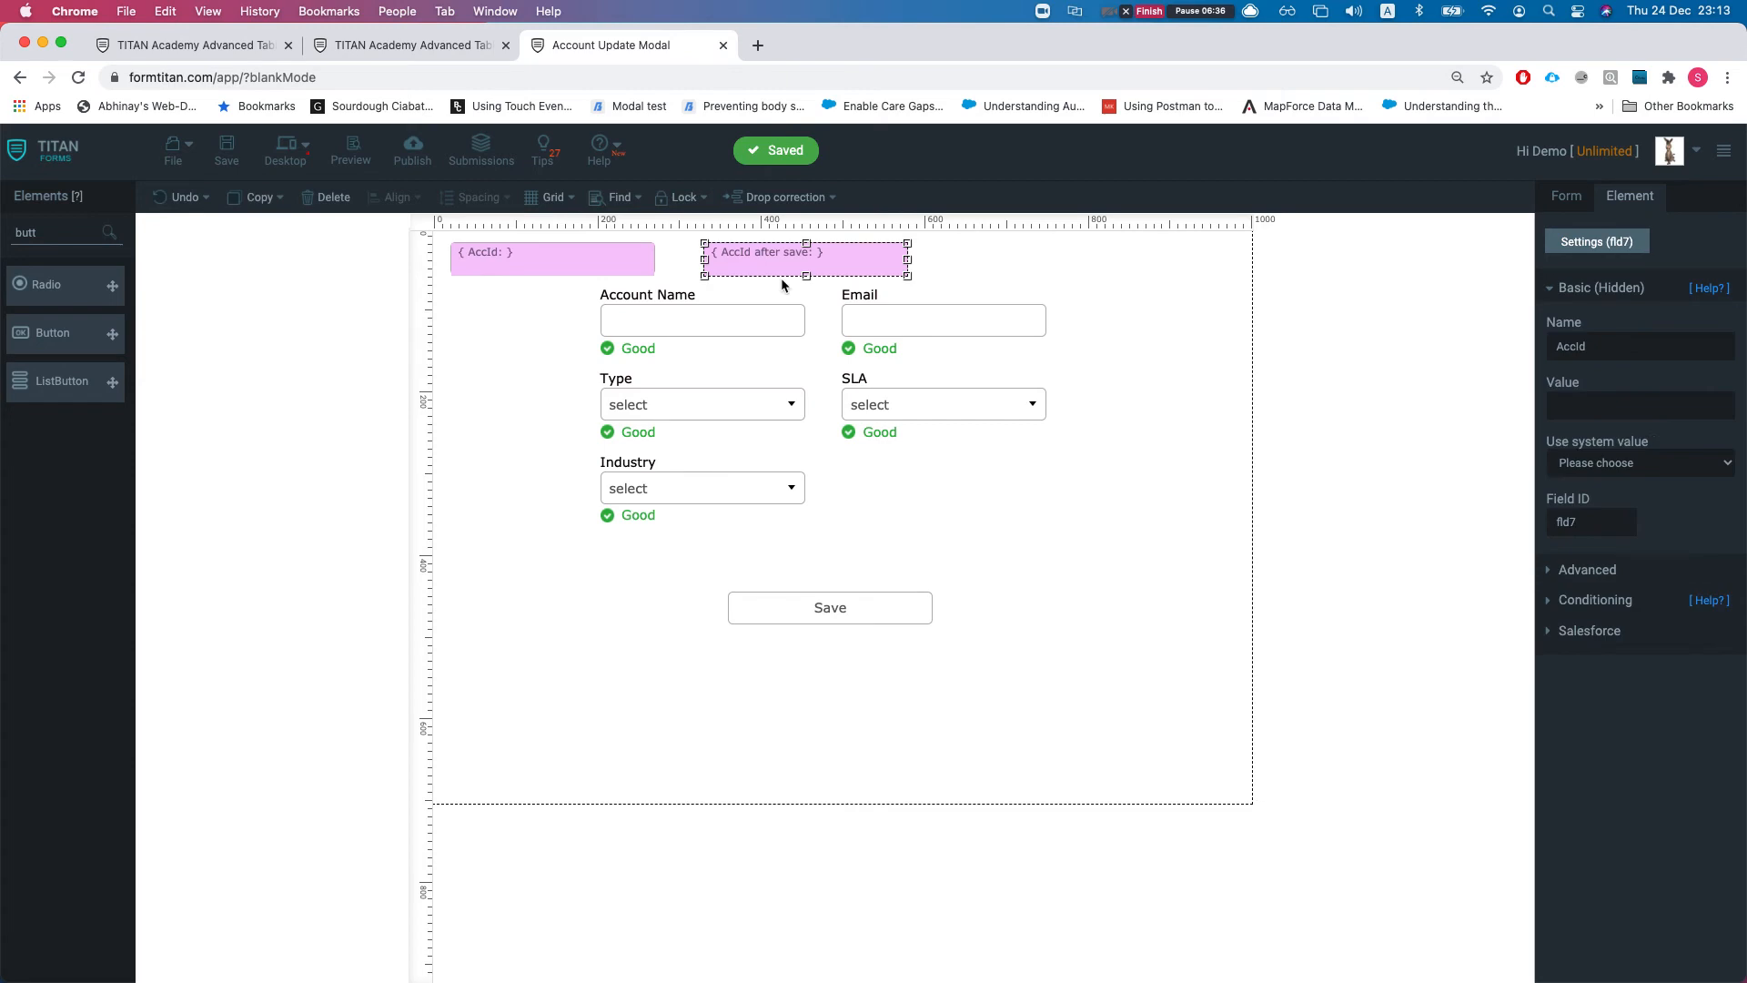
click(1588, 598)
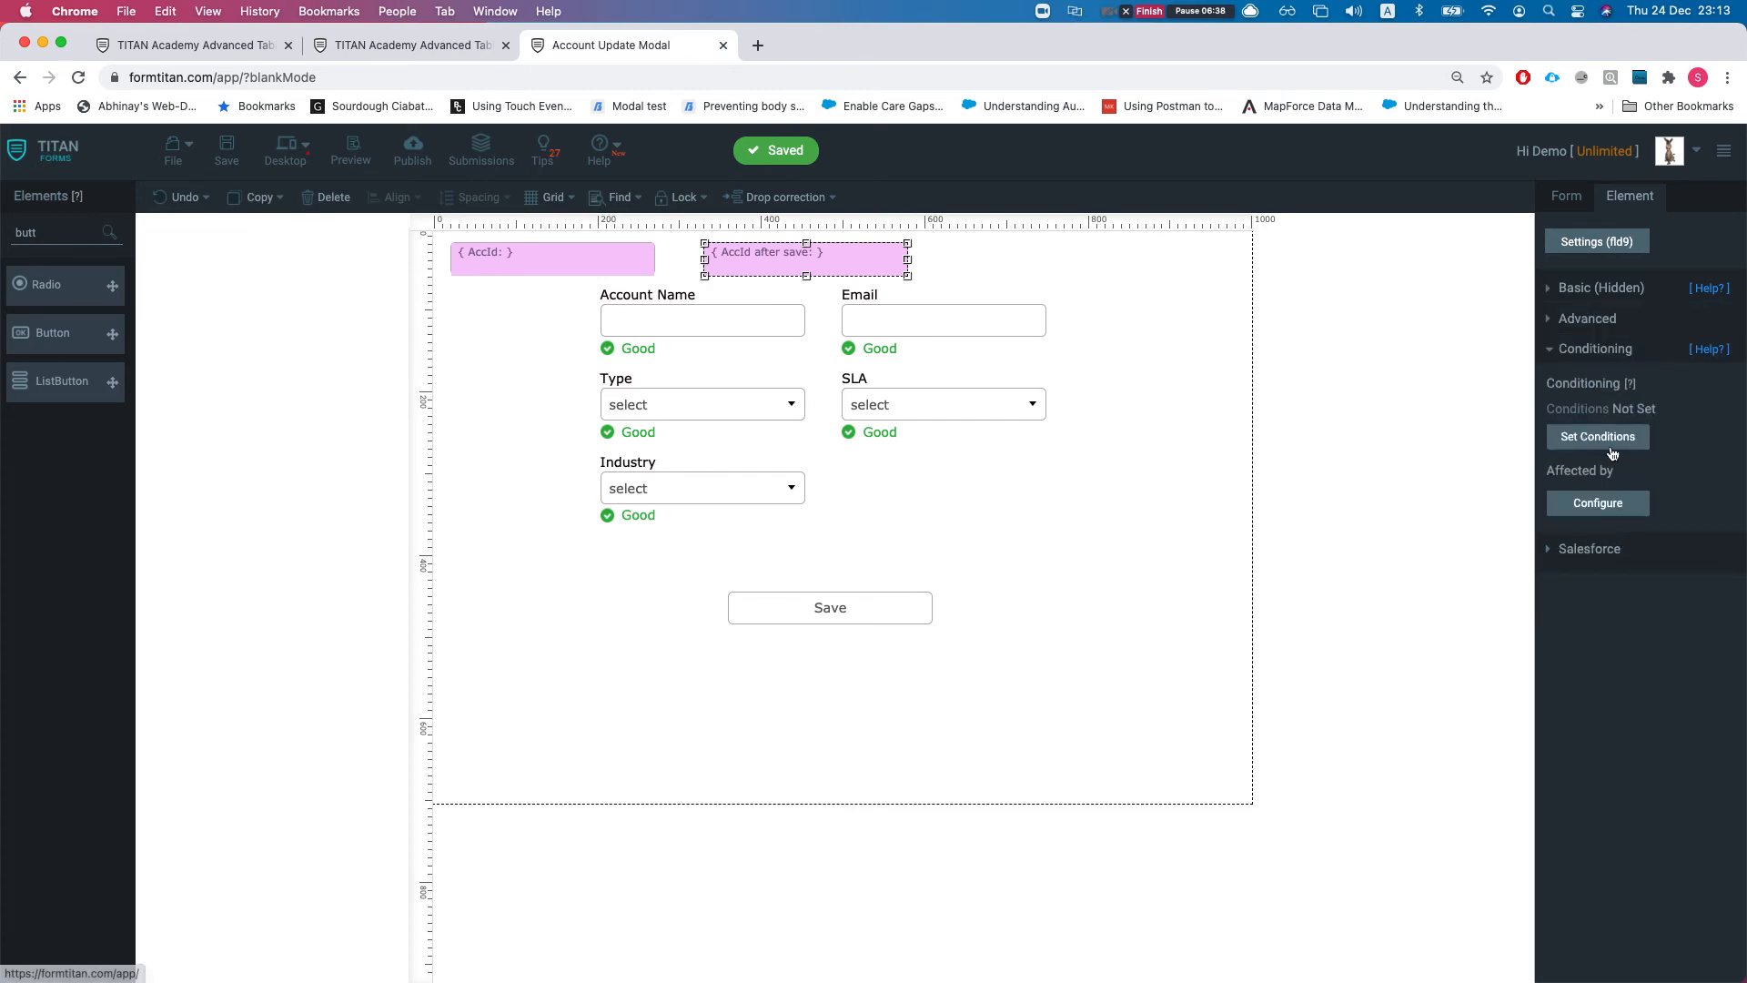
click(1598, 436)
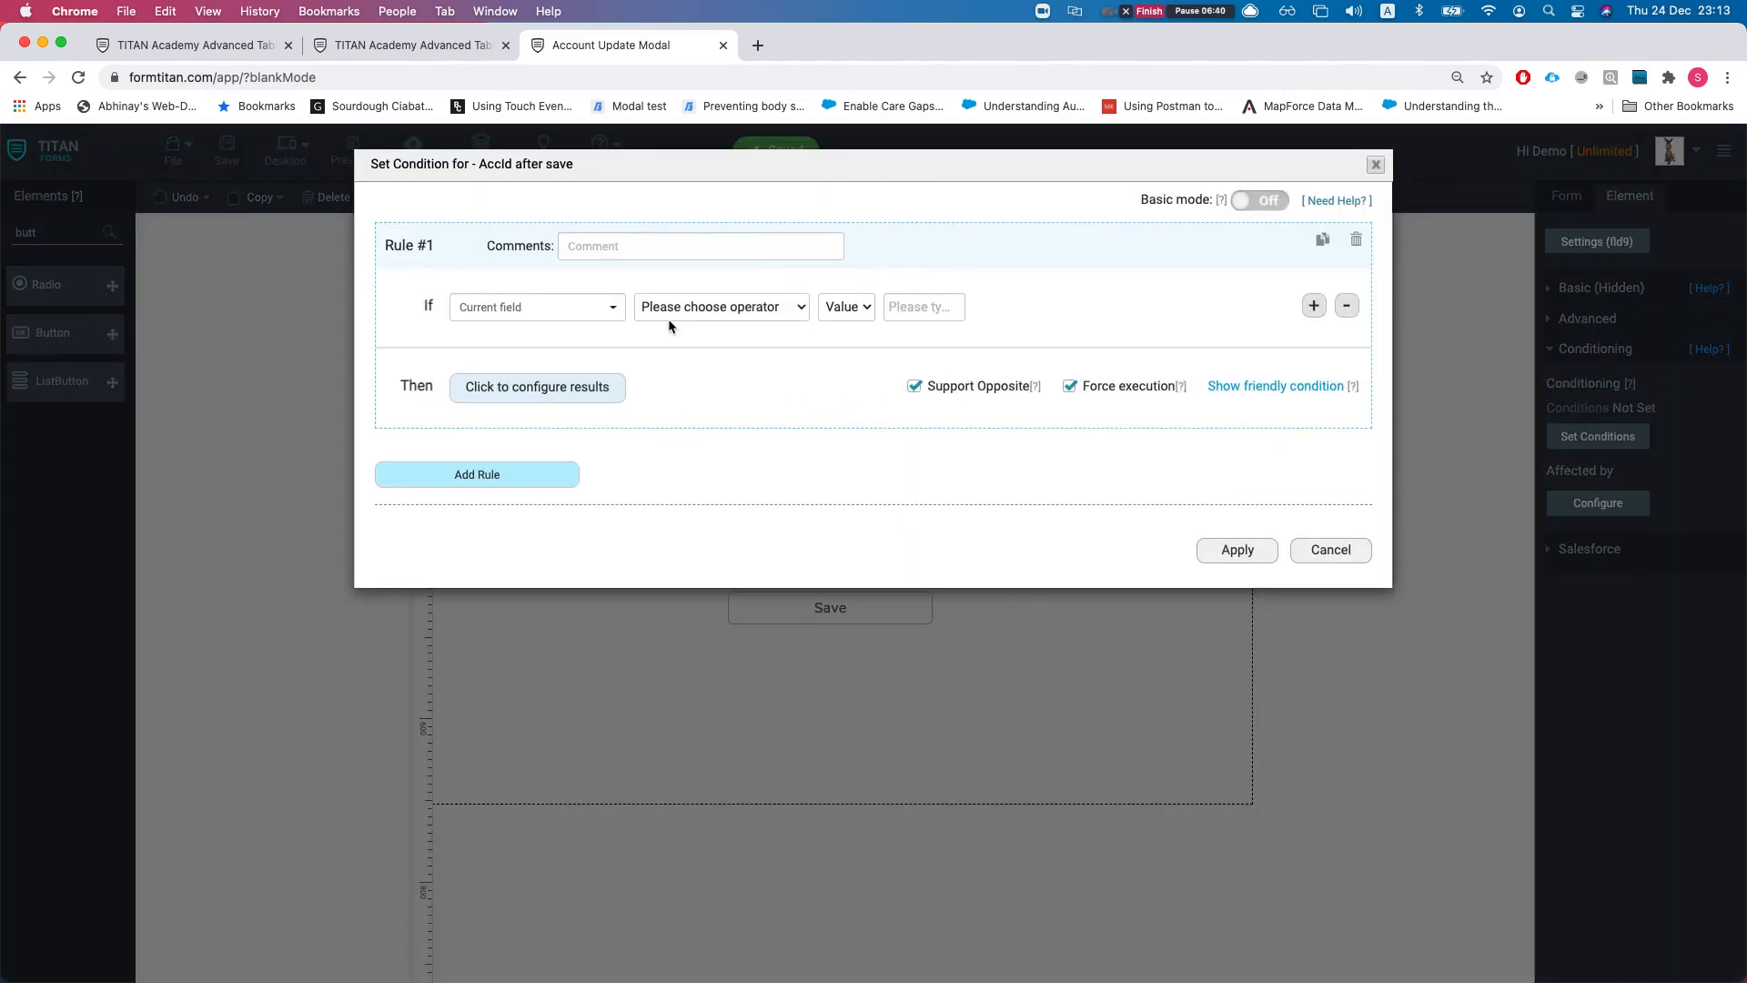
click(725, 315)
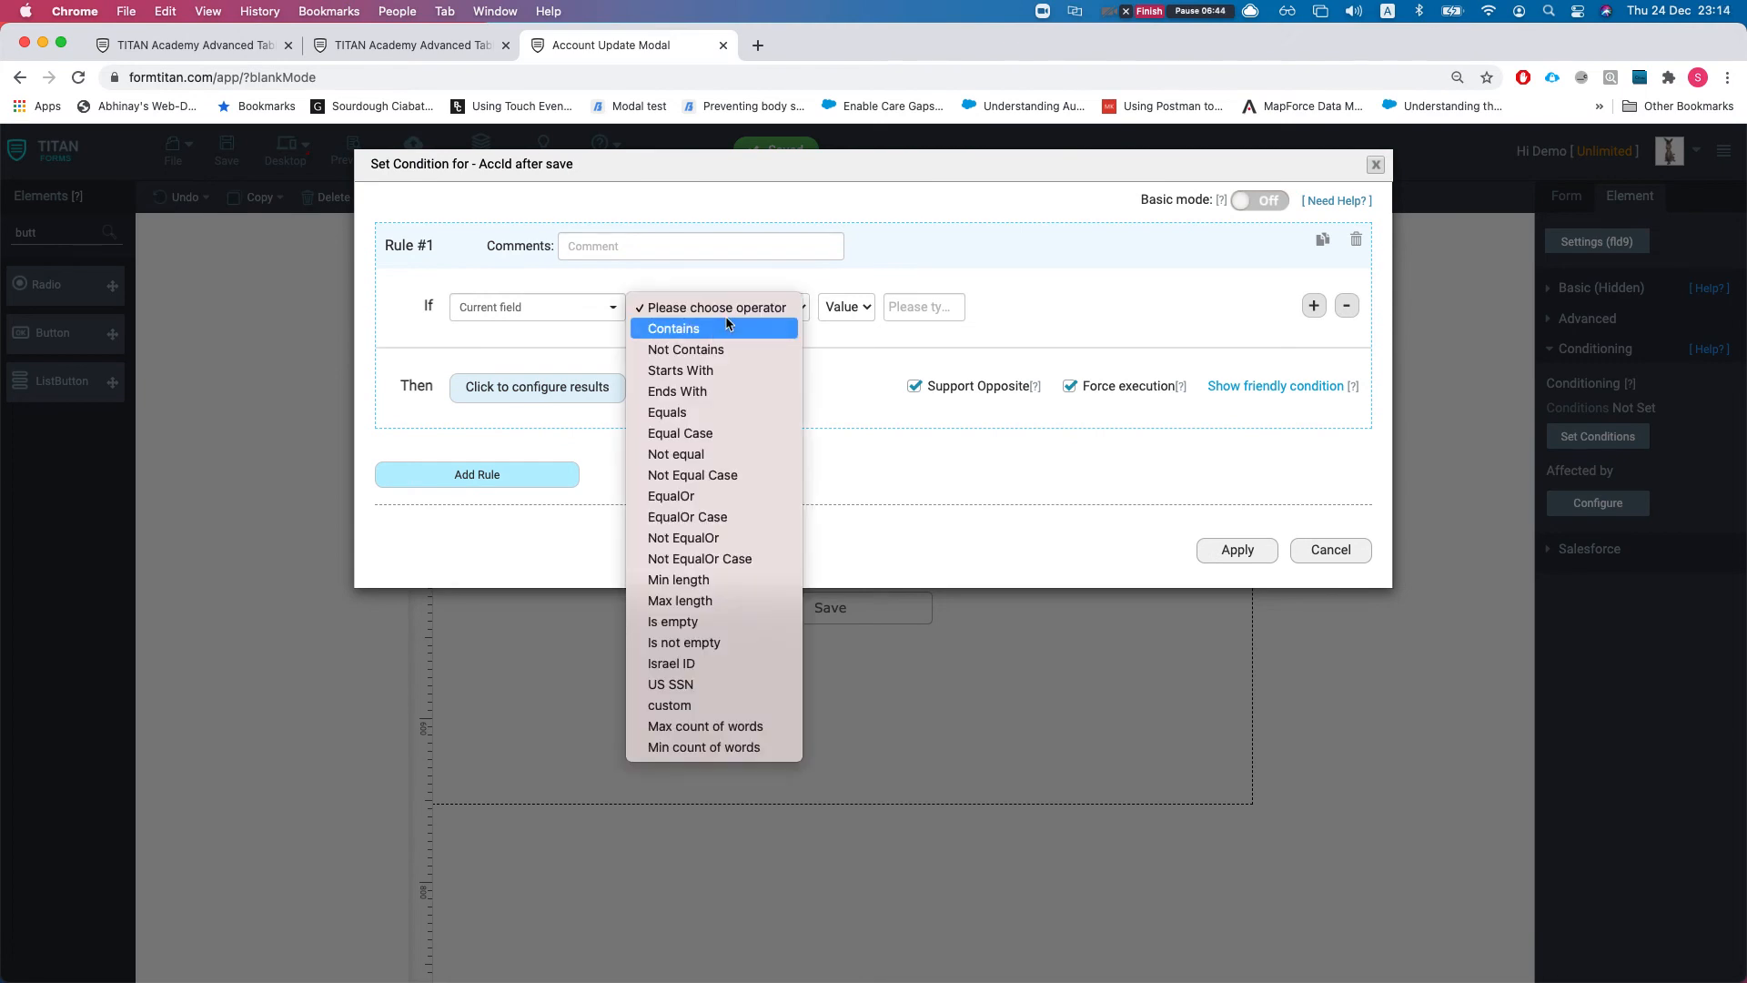
click(685, 644)
click(914, 386)
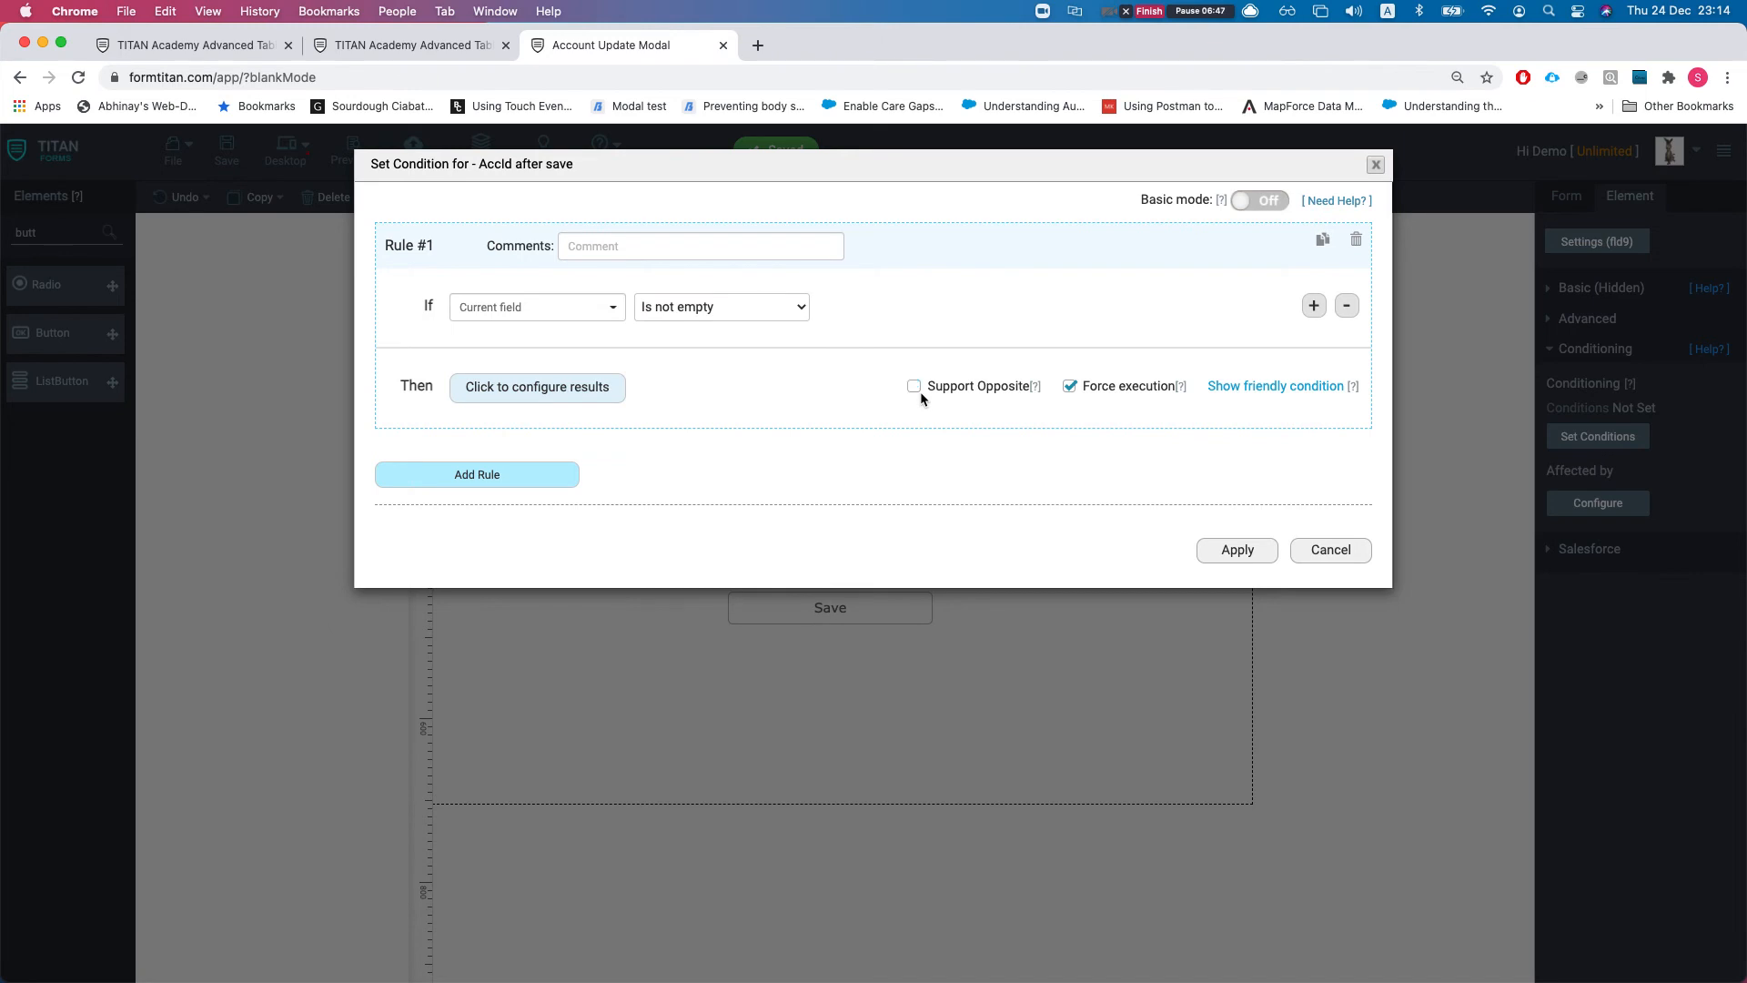
Step: Open the rule's Execute JS result and load the JS functions index address from its comment in a new browser tab
click(564, 388)
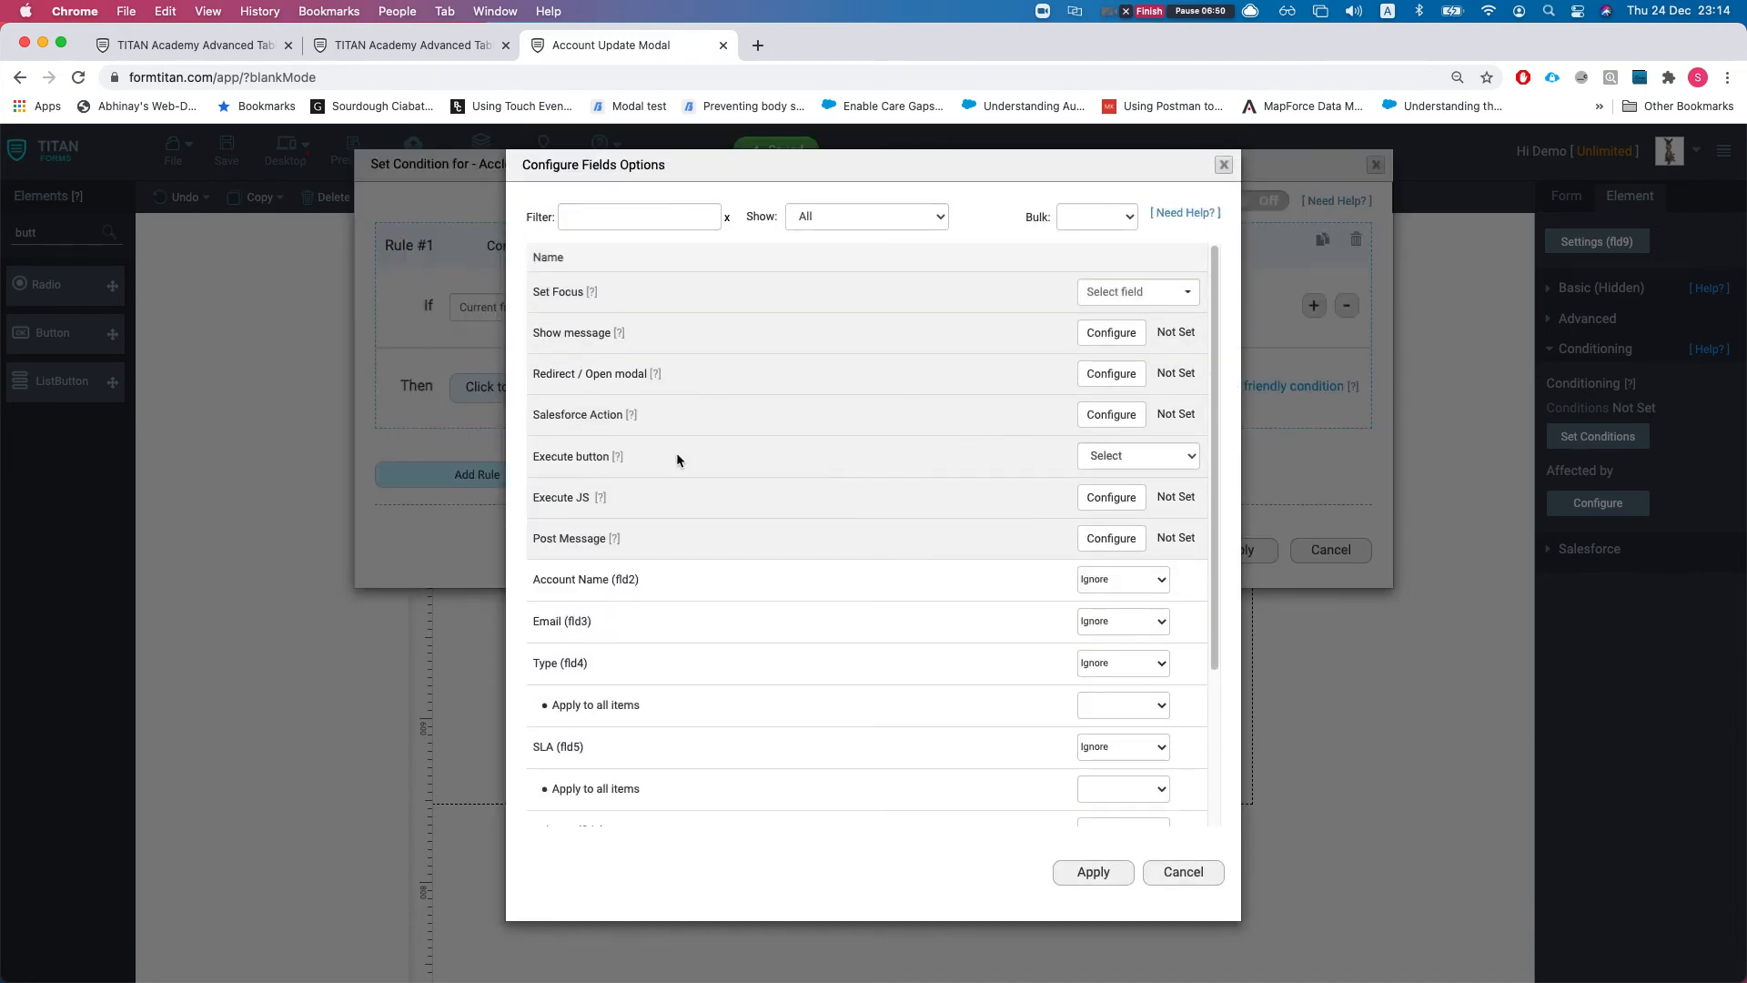
click(1101, 499)
triple_click(667, 233)
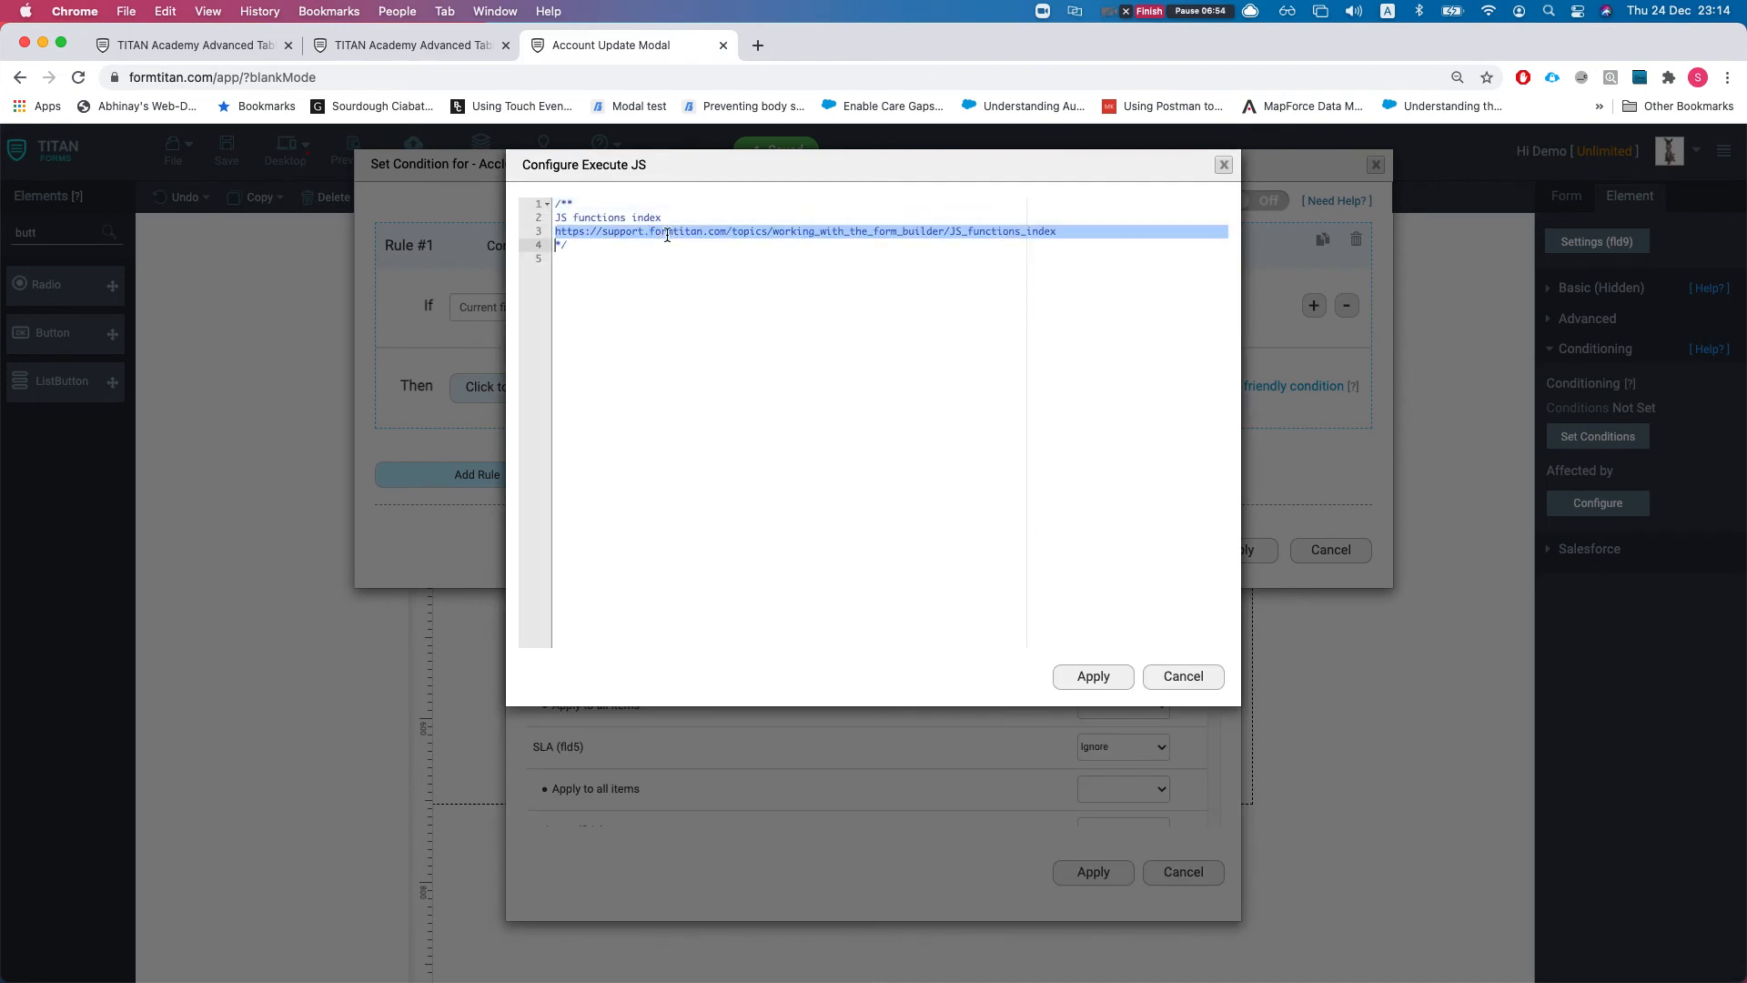
click(667, 233)
drag(1068, 233, 549, 227)
key(super+c)
click(757, 45)
key(super+v)
key(Return)
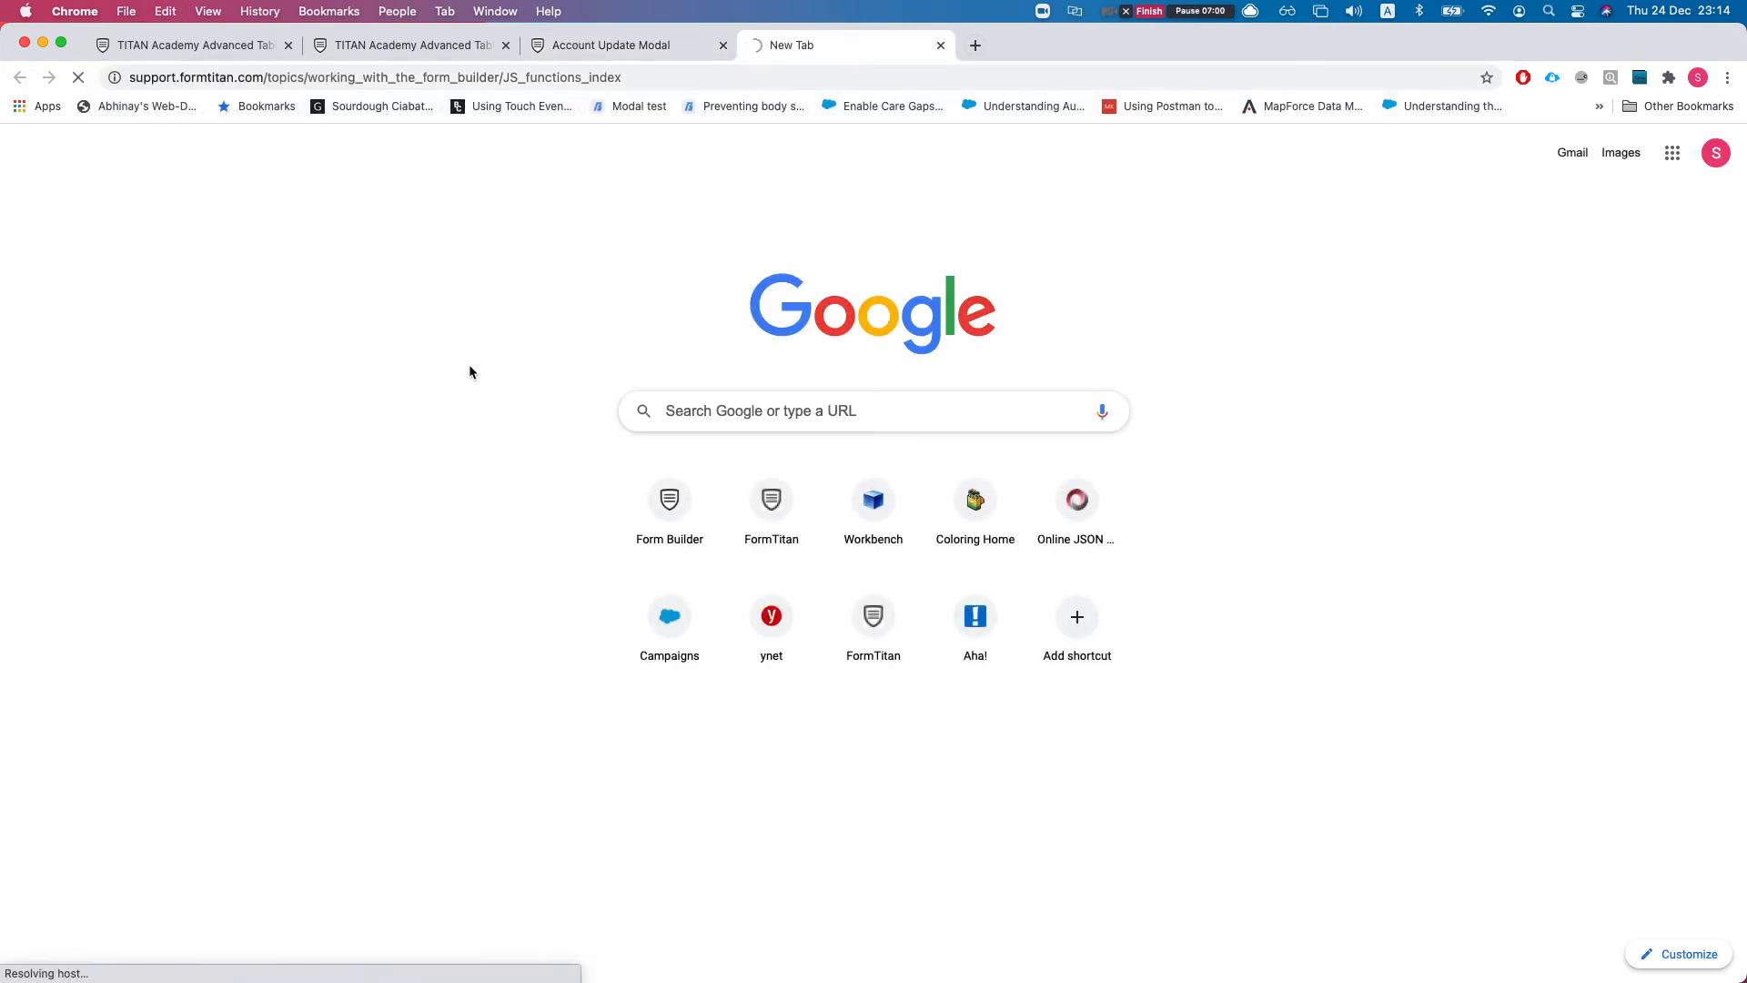
Step: Copy window.FTCloseModal(); from the functions index into the Execute JS code and apply the AccId after save condition
scroll(494, 671, down, 3)
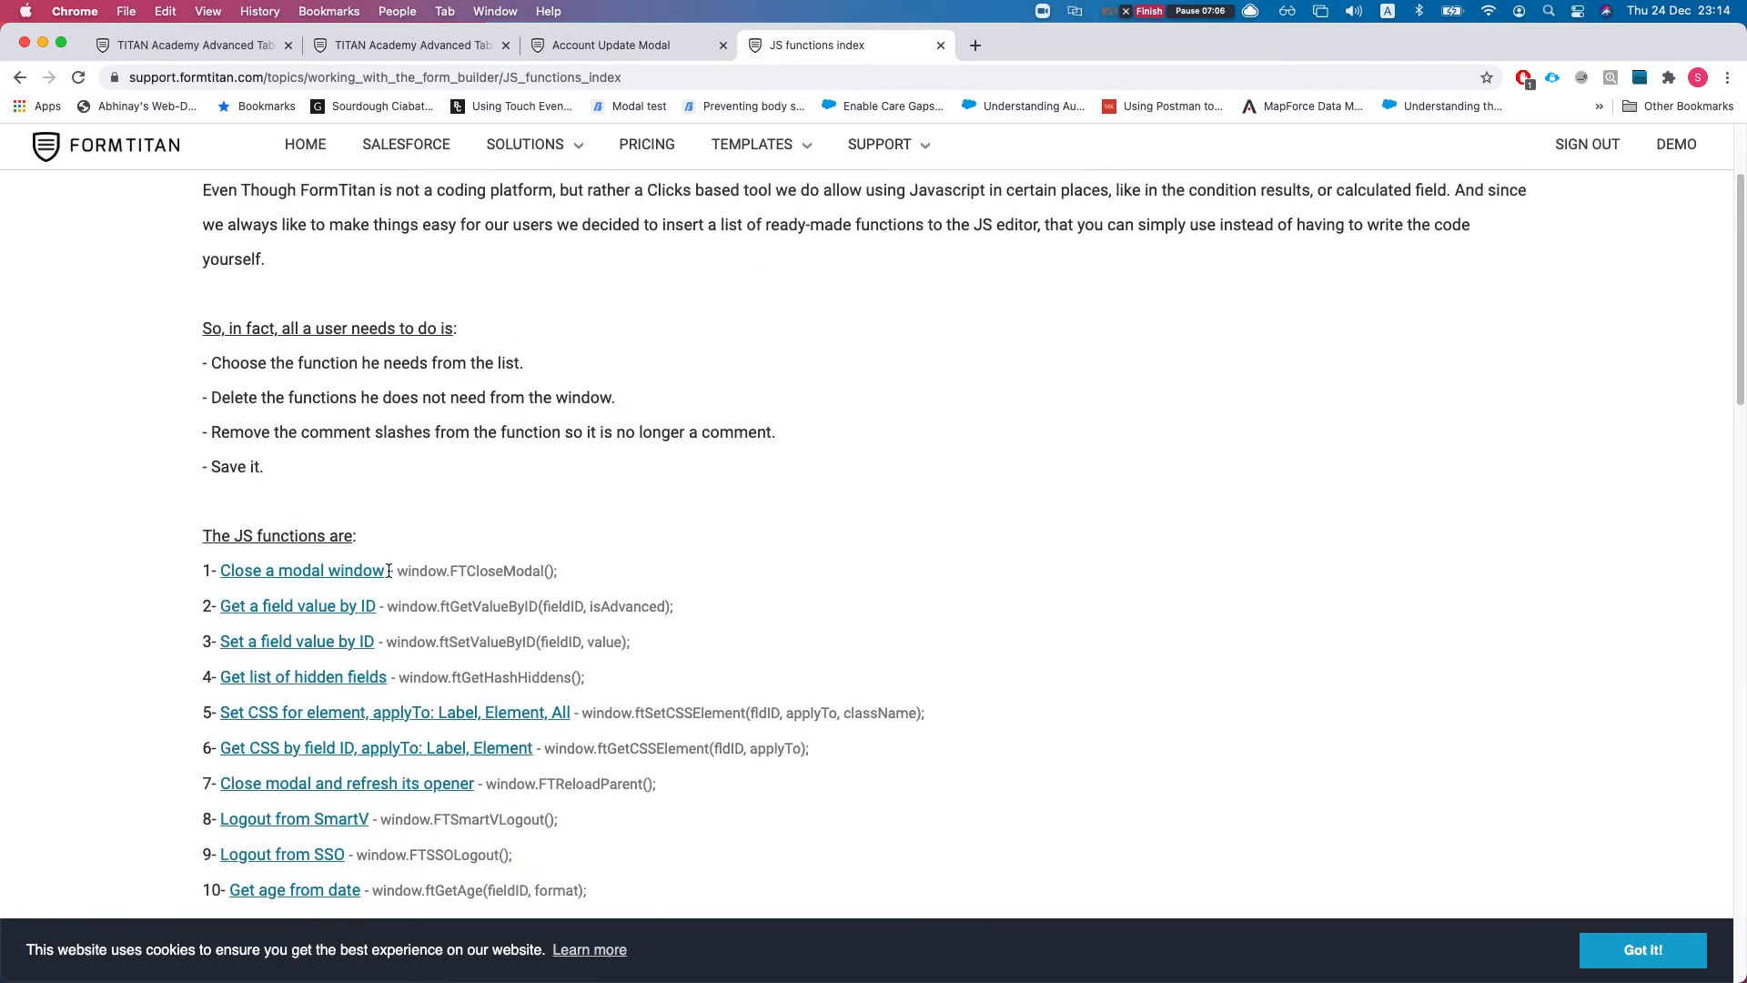
drag(398, 569, 580, 575)
key(super+c)
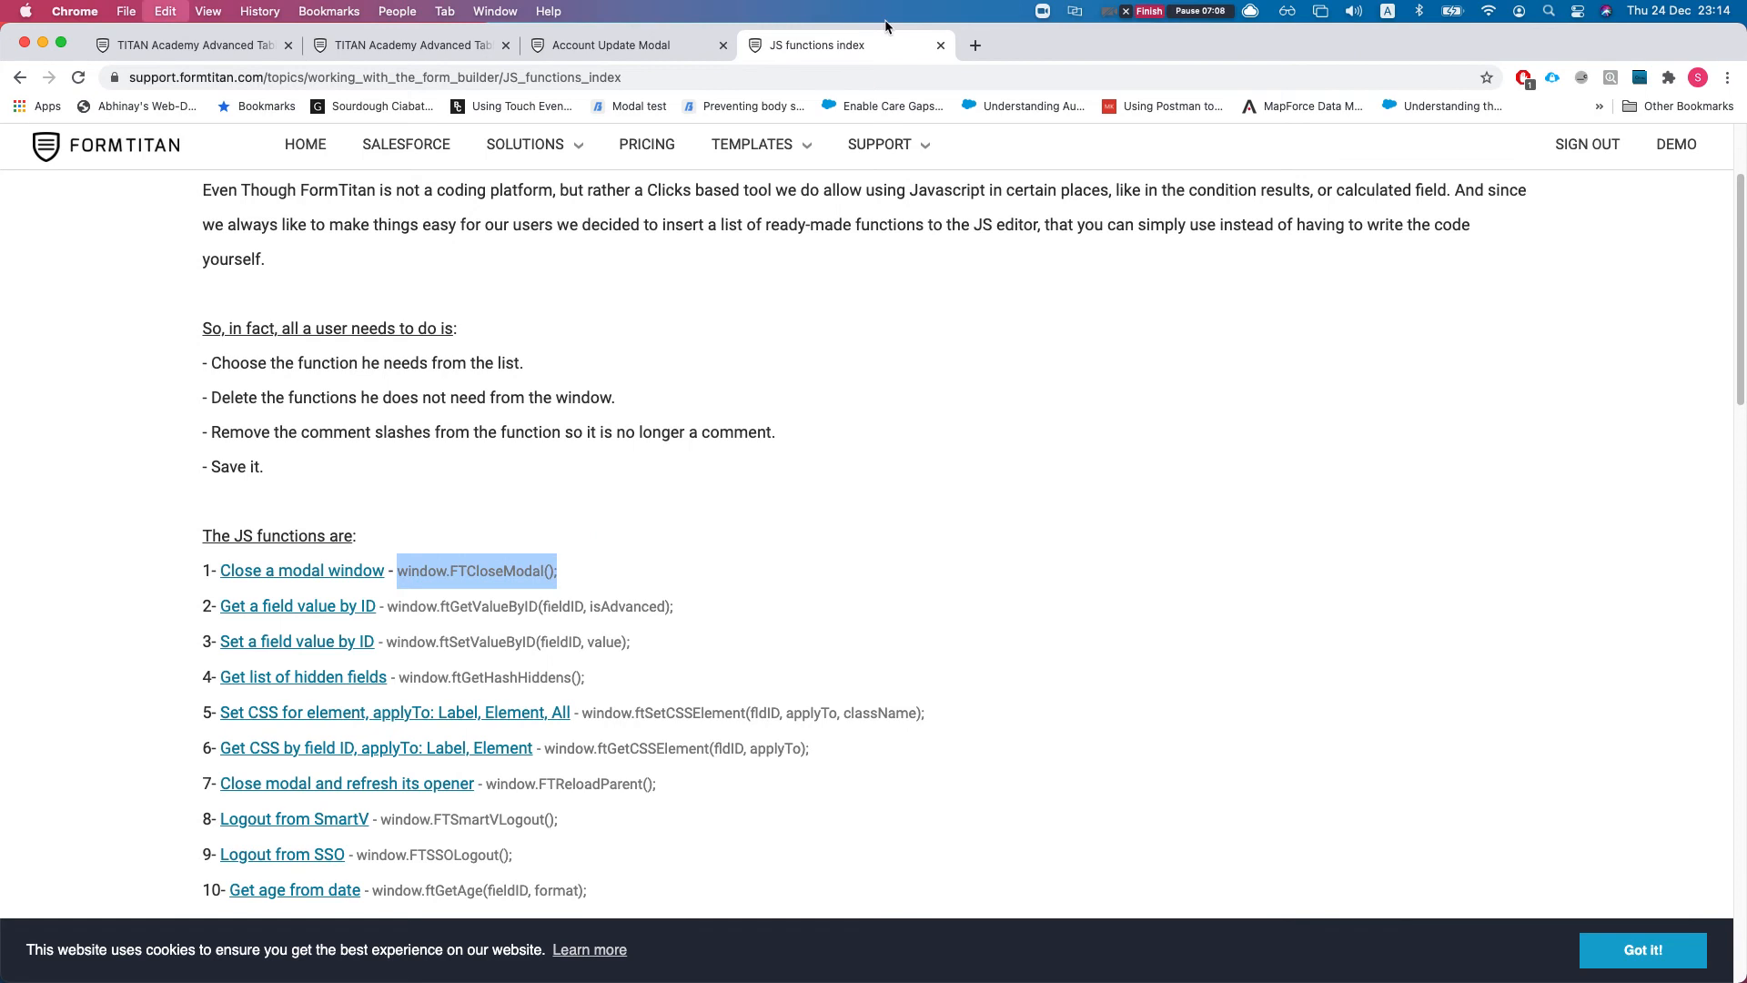
click(628, 45)
click(709, 292)
key(super+v)
click(1092, 677)
click(1093, 871)
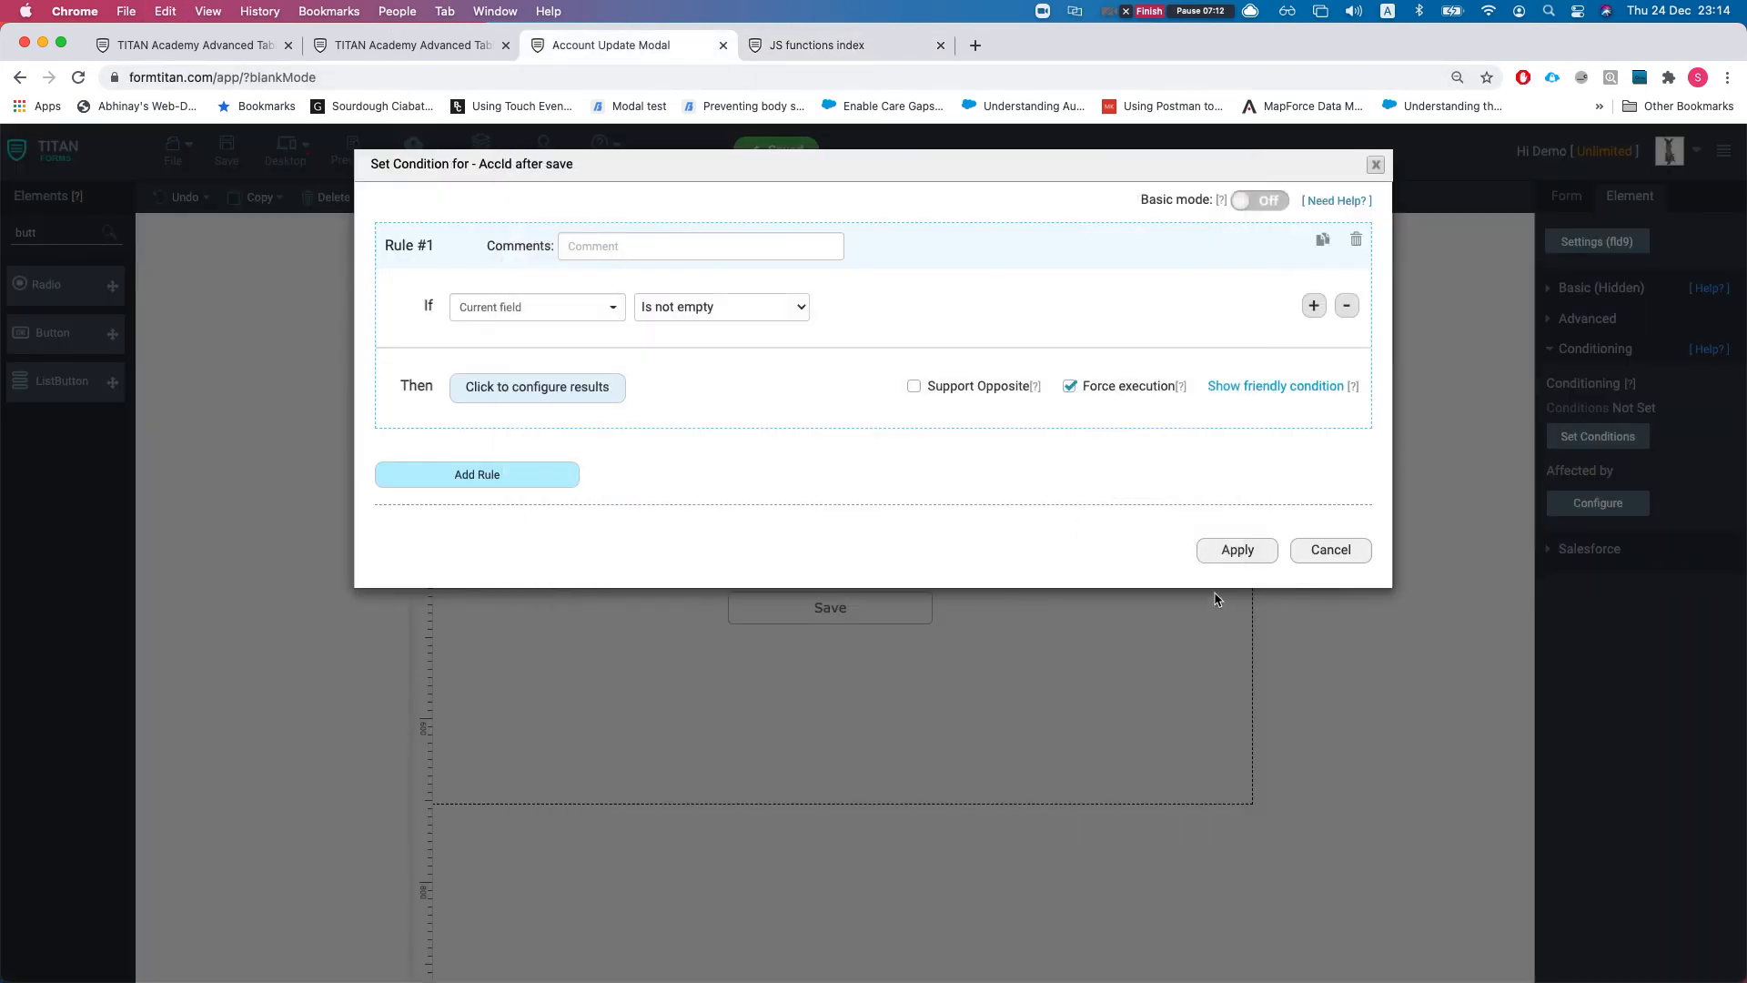
click(1236, 550)
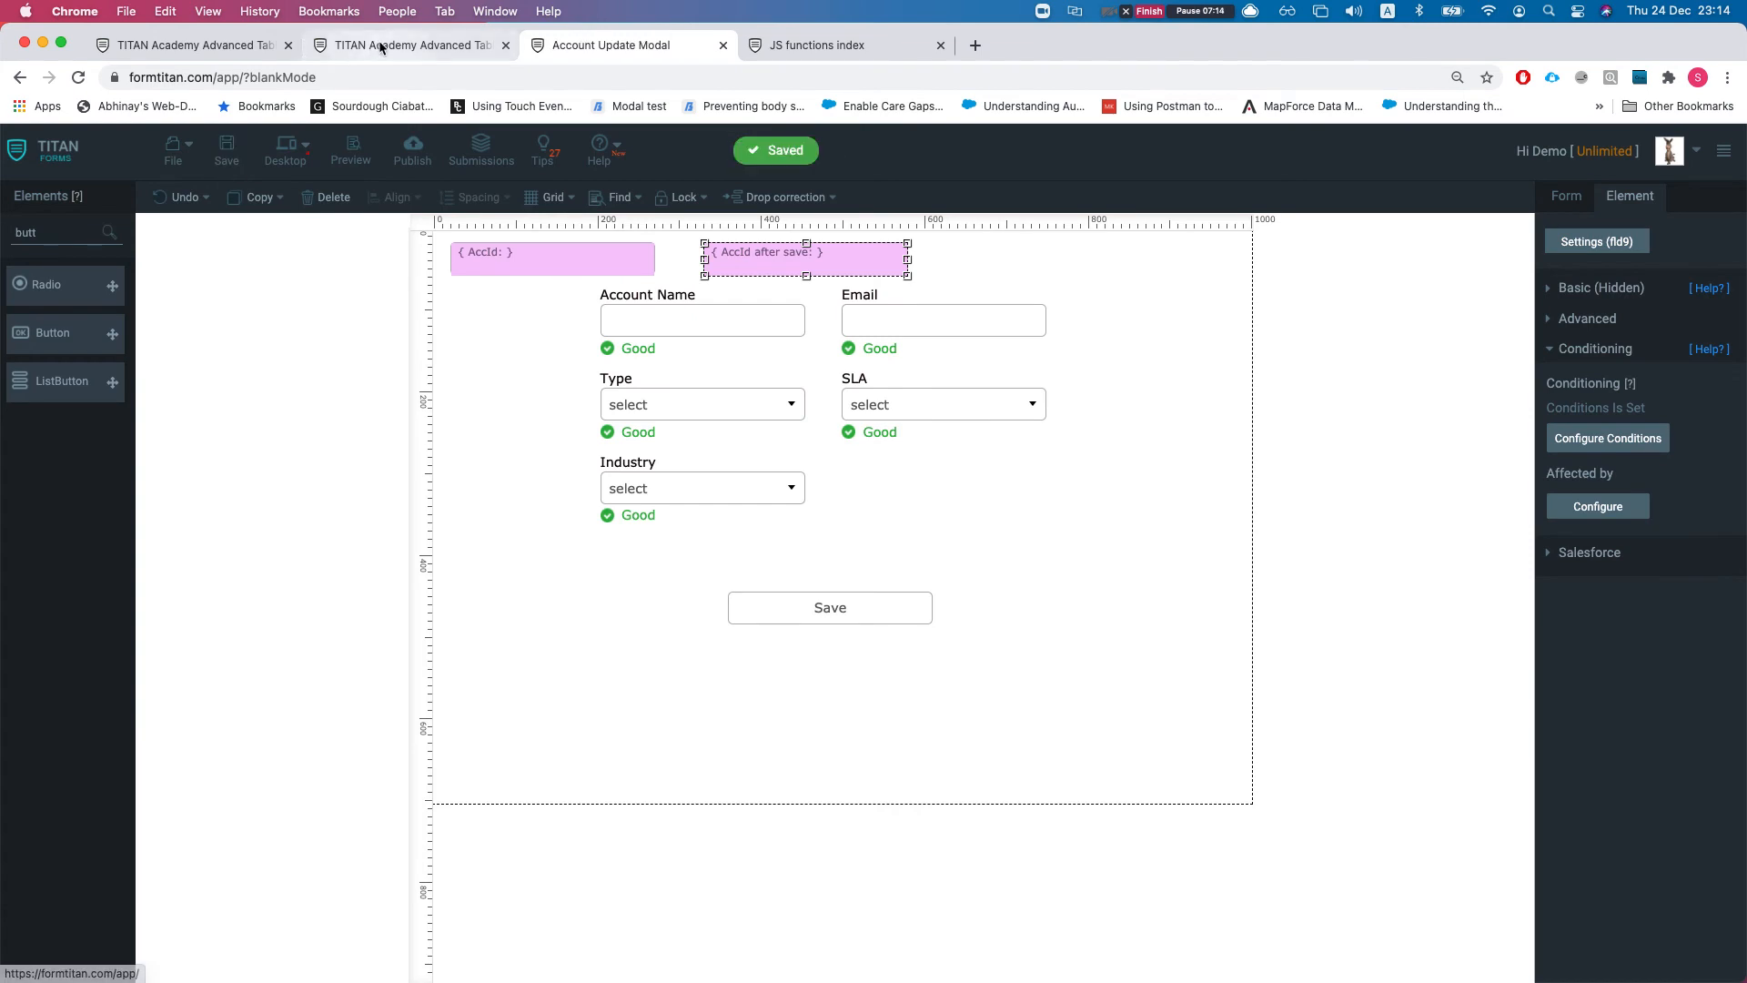
Step: Reload the published table, save the first account from its edit modal, and check its Account Name in the table
click(381, 47)
key(super+r)
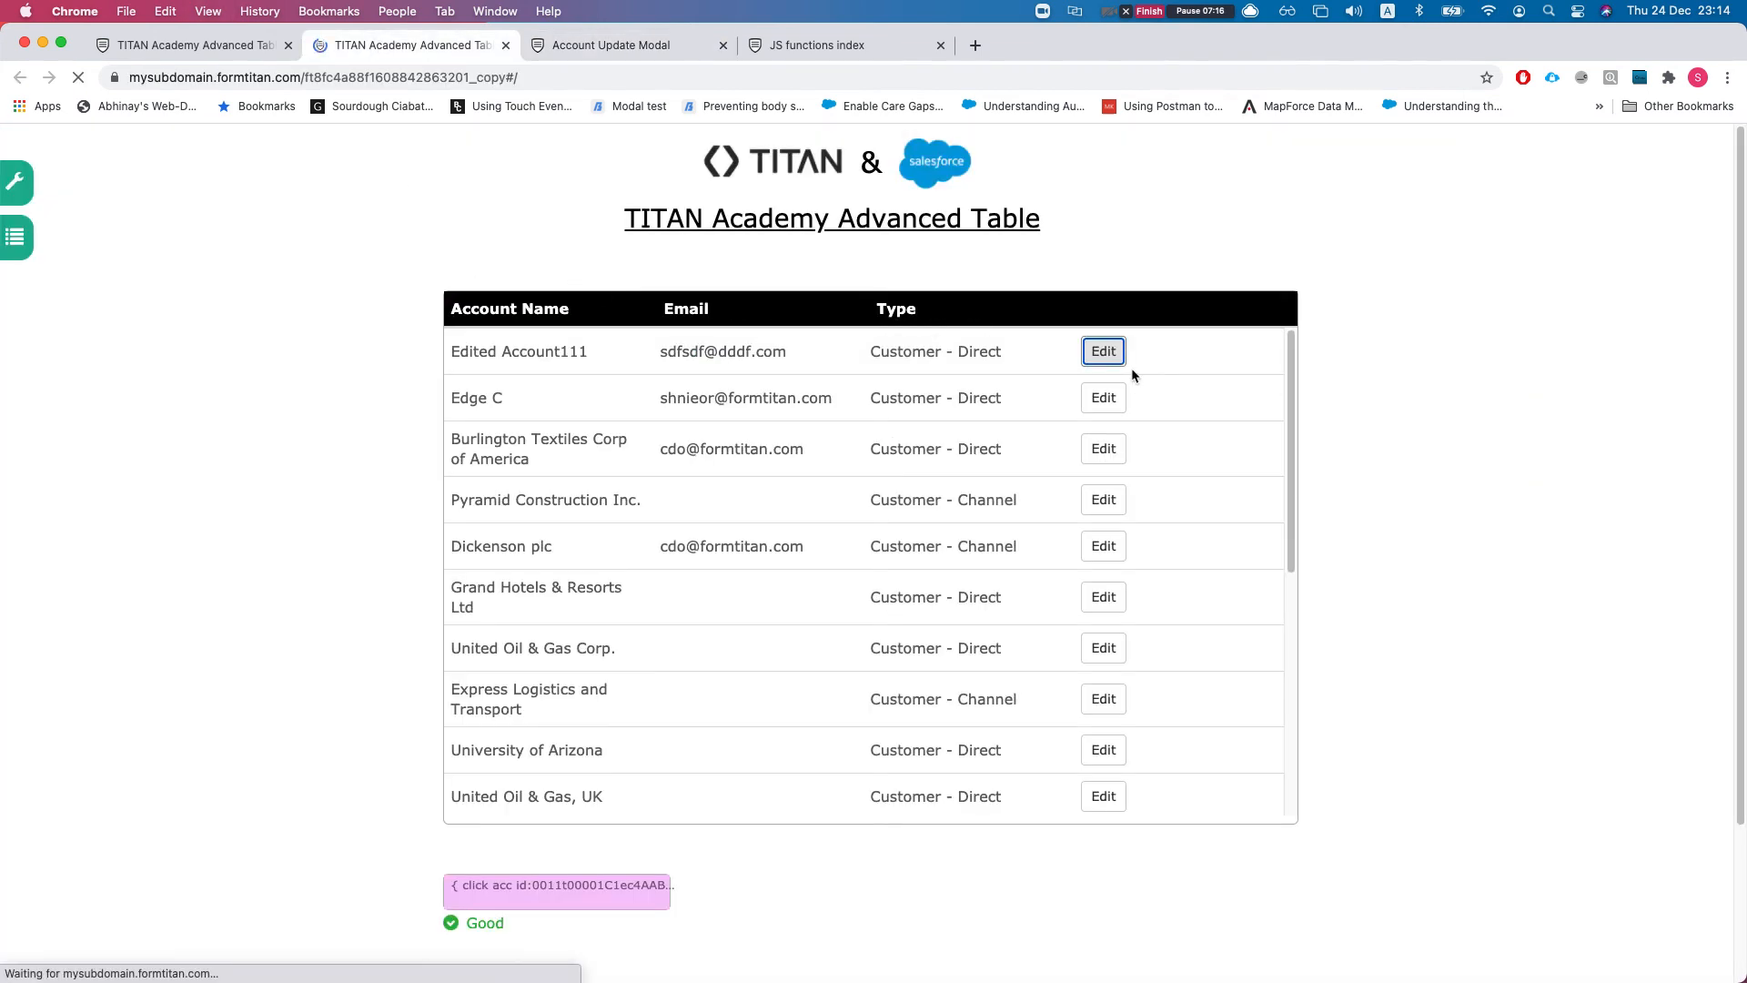
click(1084, 349)
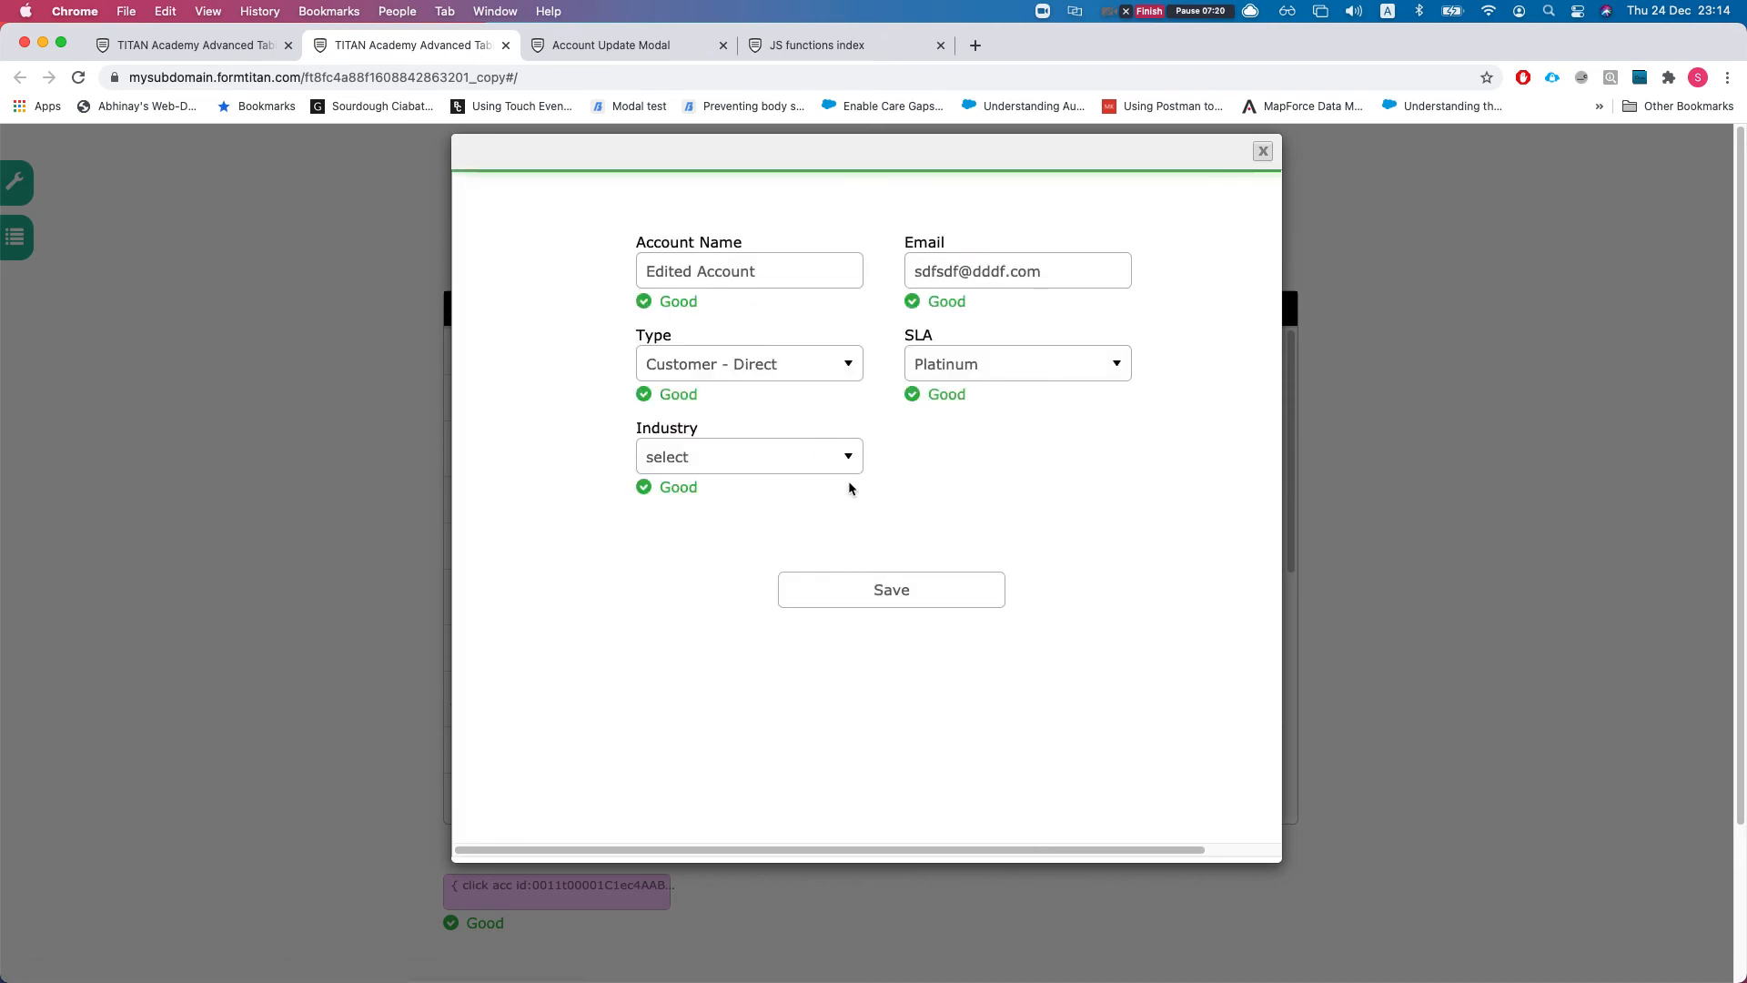
click(866, 603)
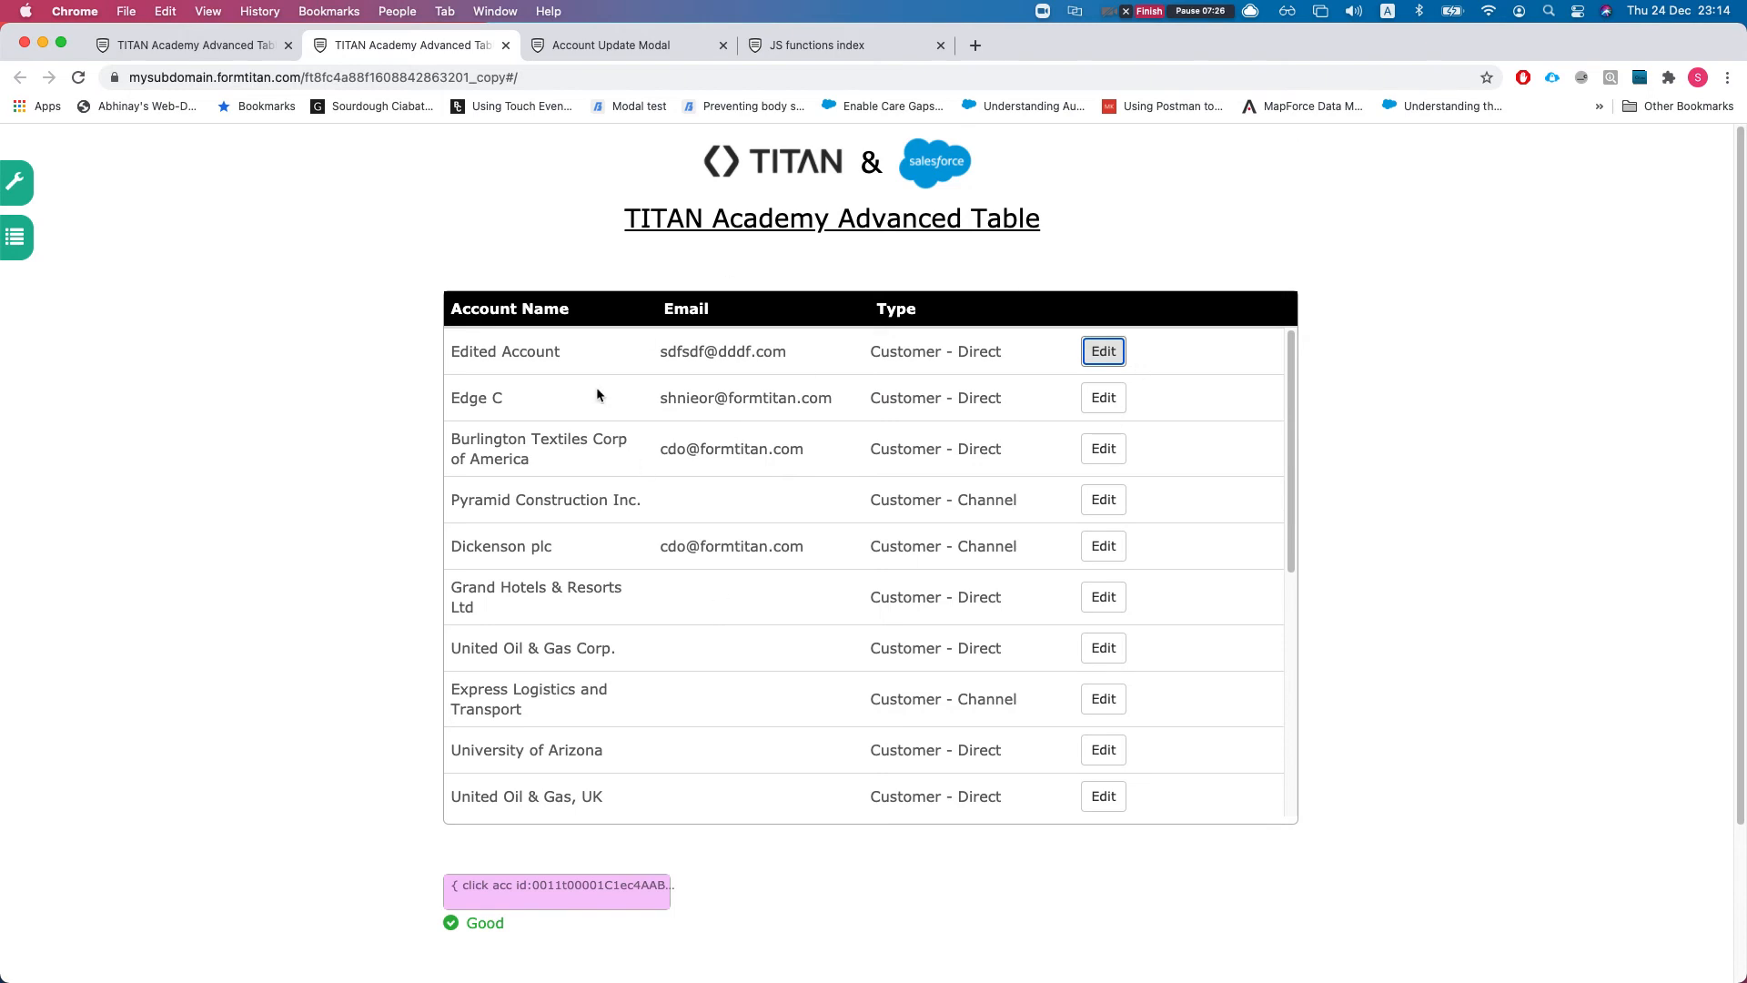
drag(447, 348, 556, 358)
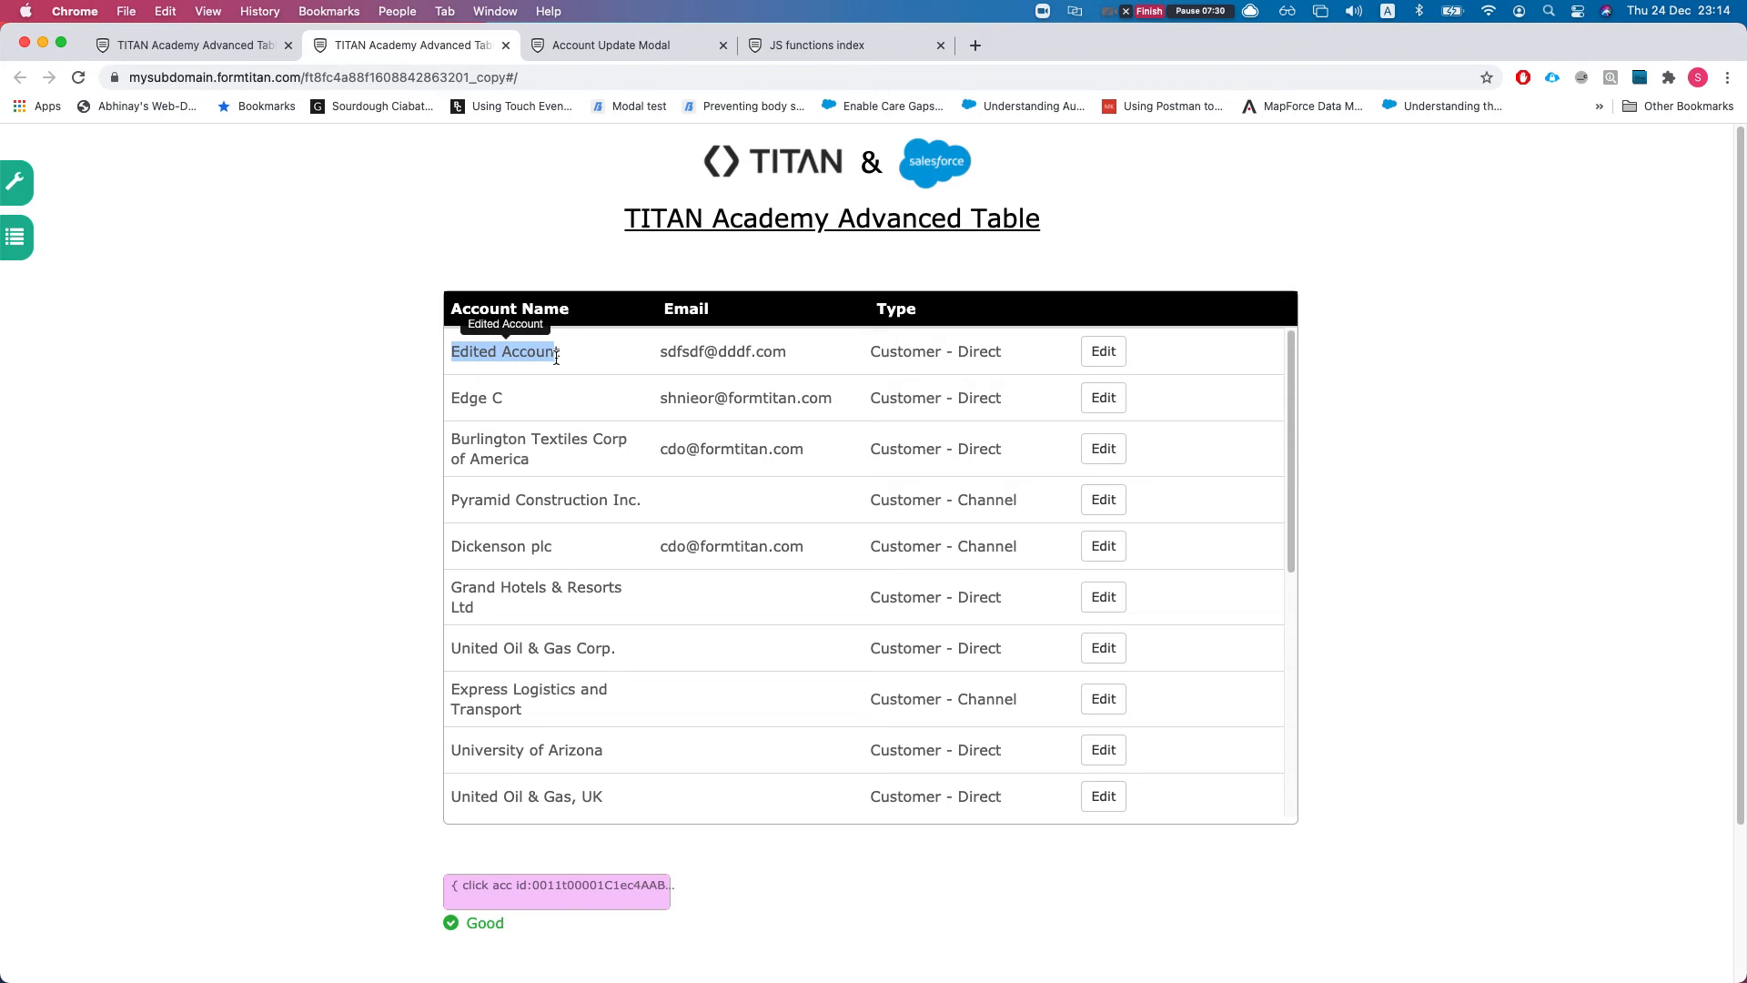
triple_click(542, 351)
Step: Reopen the Execute JS code in the AccId after save field's condition results
click(628, 48)
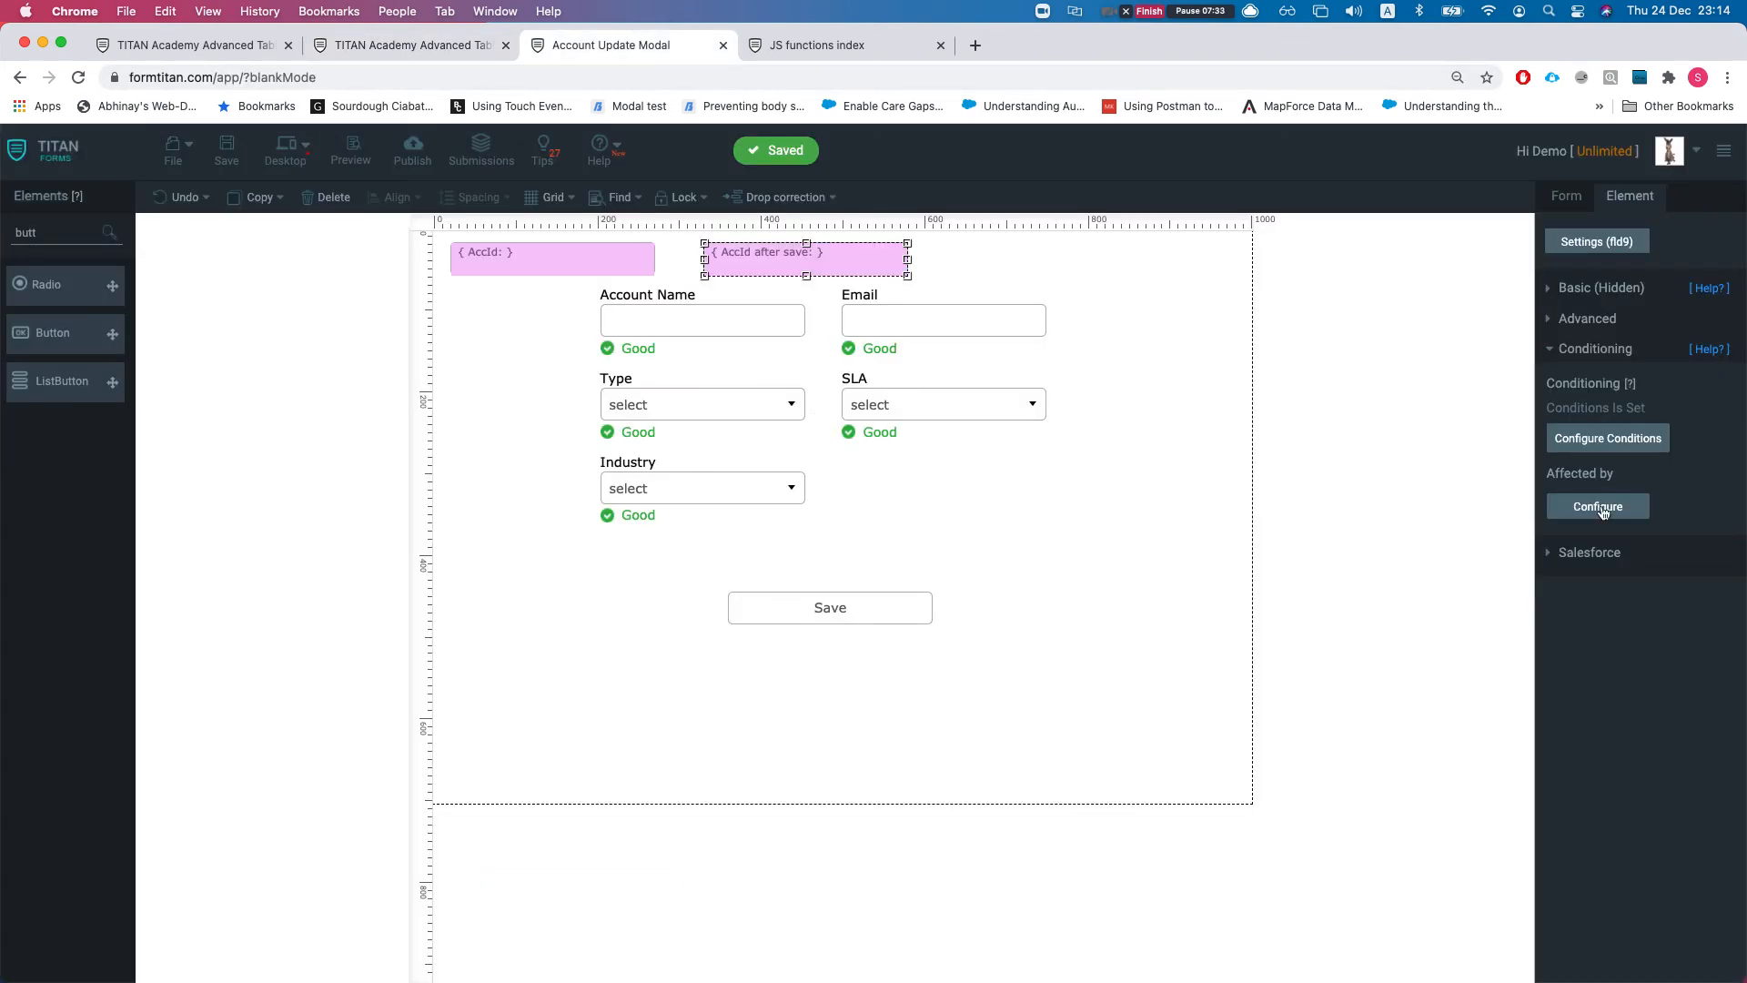
click(1599, 441)
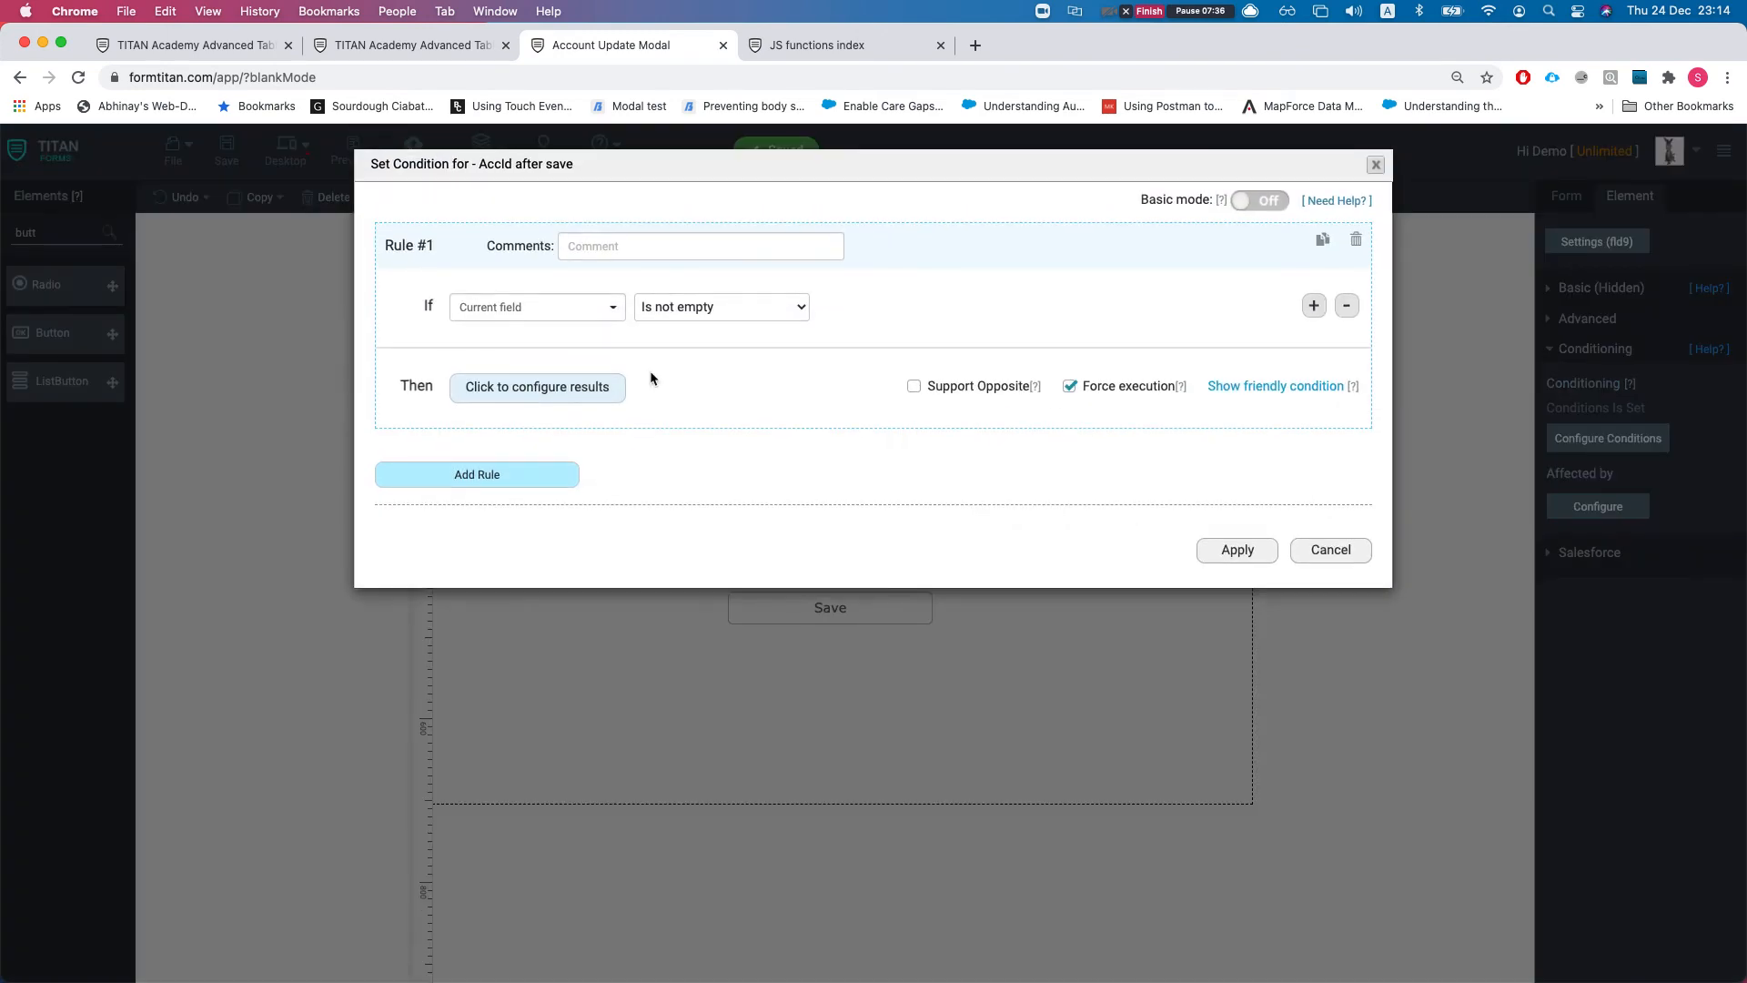
click(551, 386)
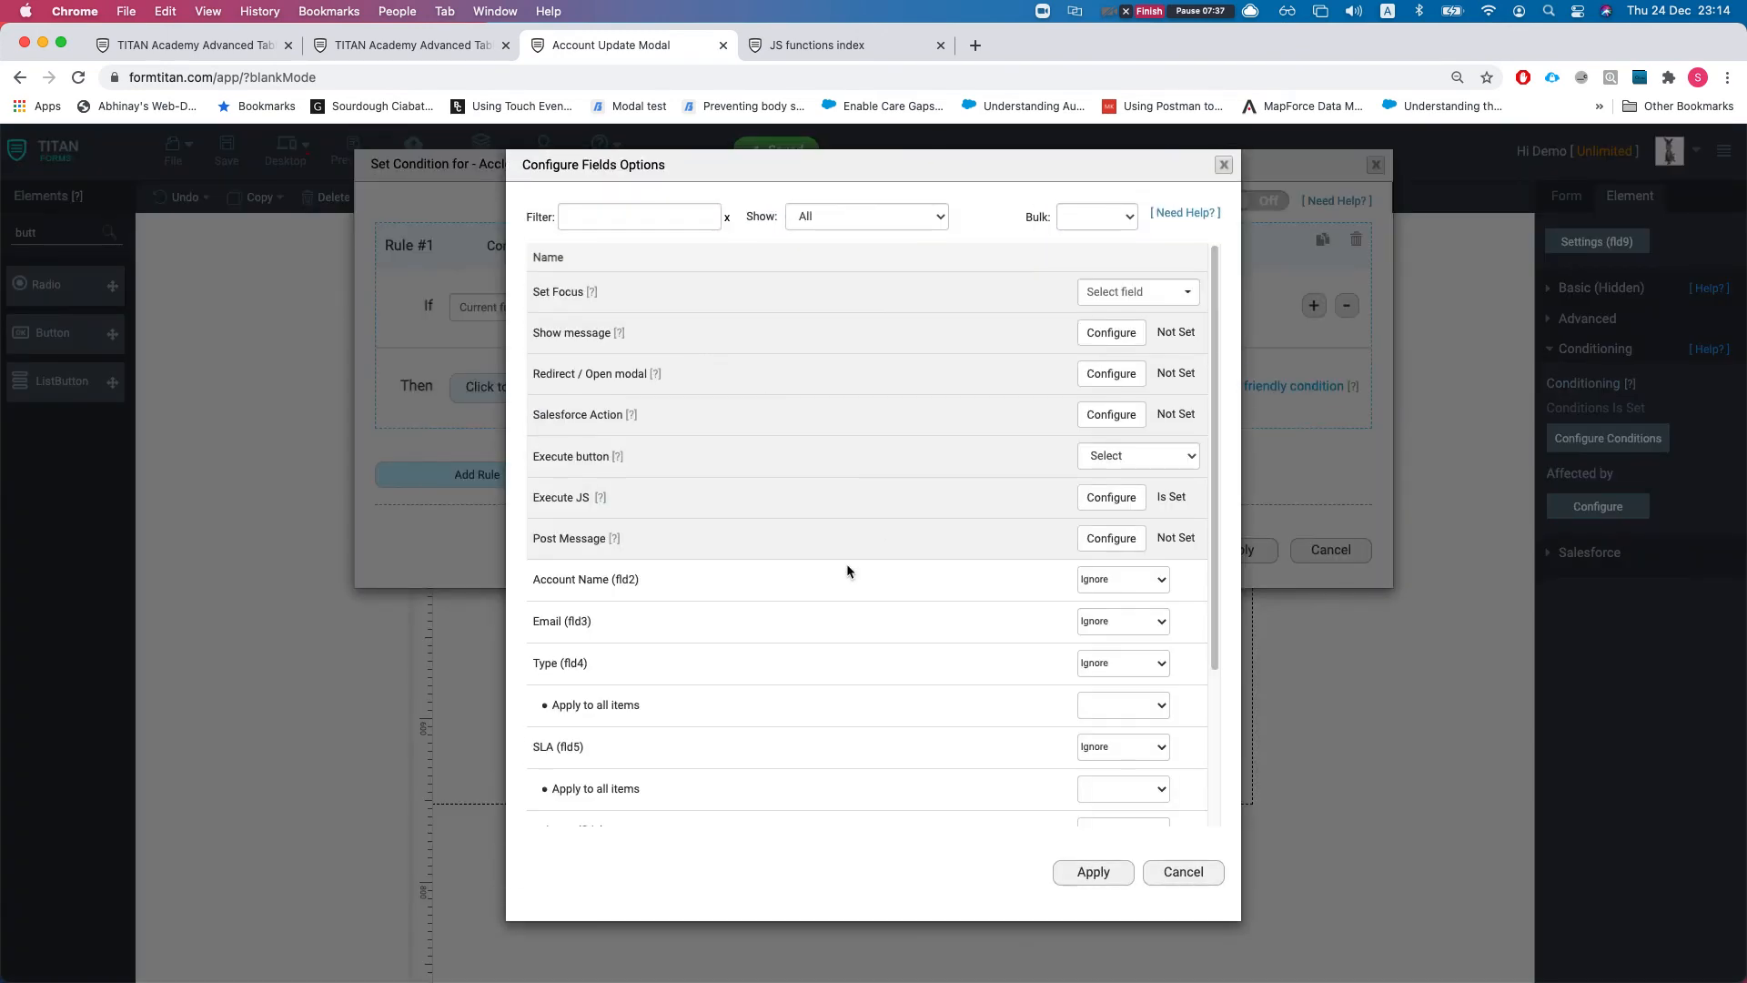
click(1106, 498)
click(673, 257)
Step: Comment out the FTCloseModal call, add window.FTReloadParent(); from the JS functions index, and apply the code
click(779, 45)
scroll(379, 617, down, 1)
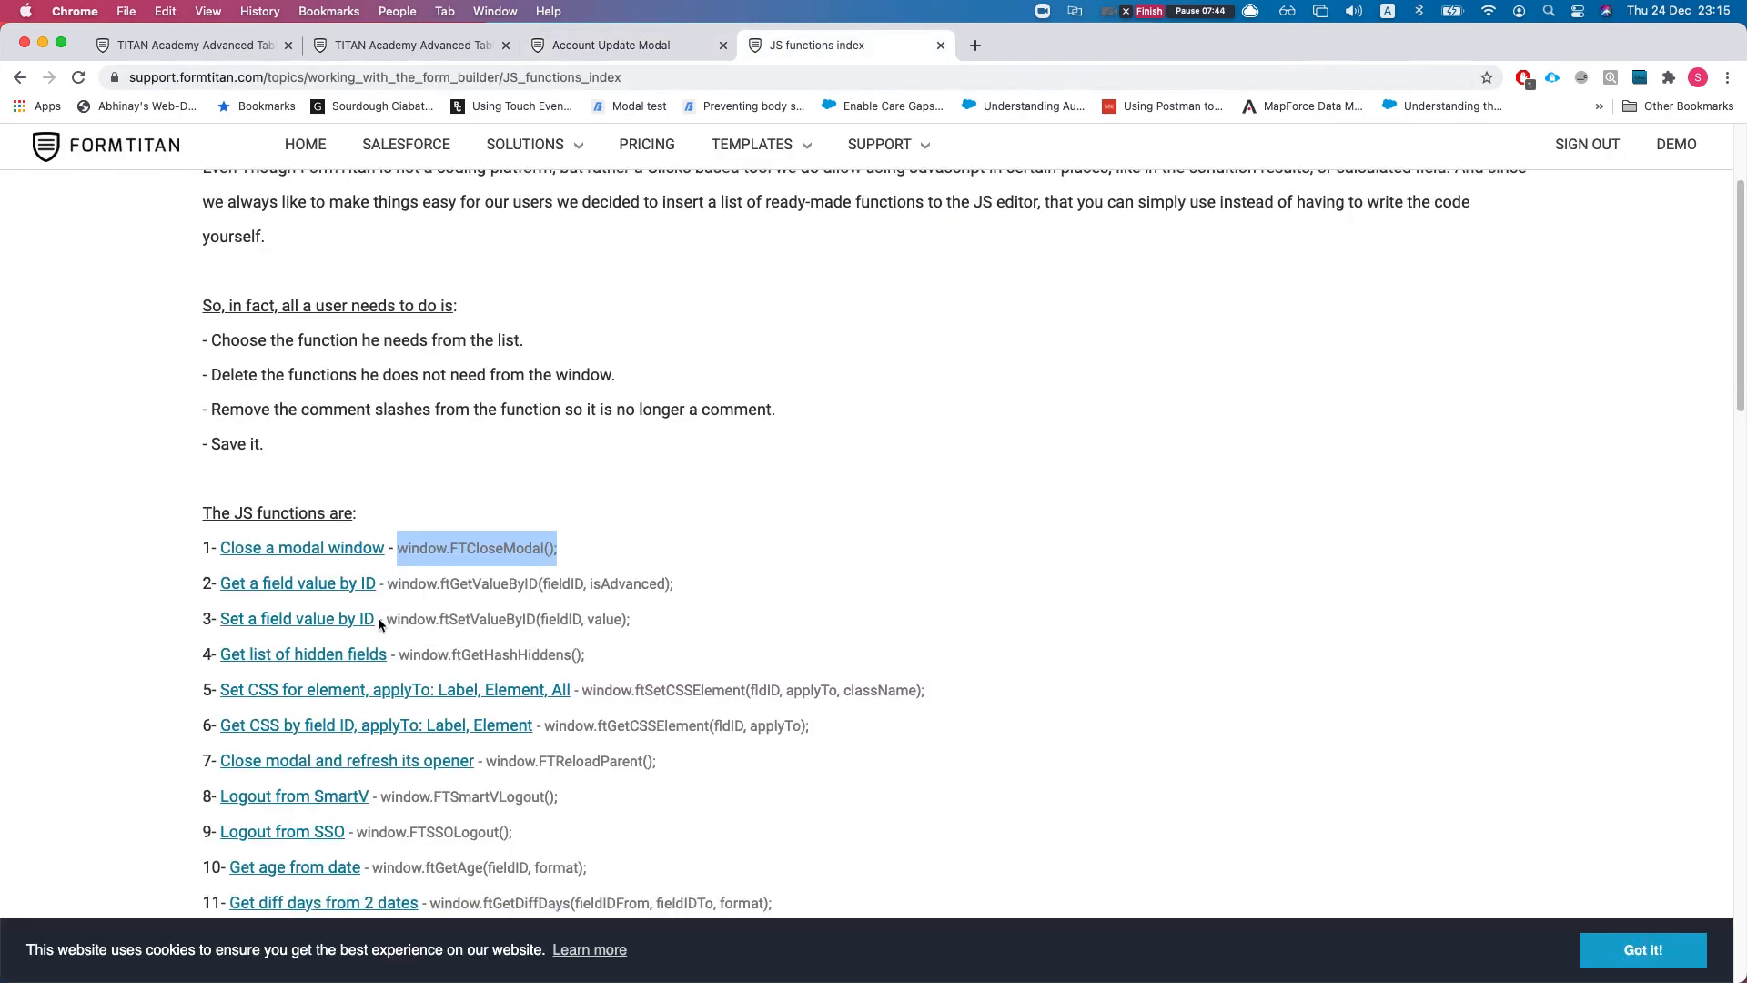
drag(485, 738, 657, 739)
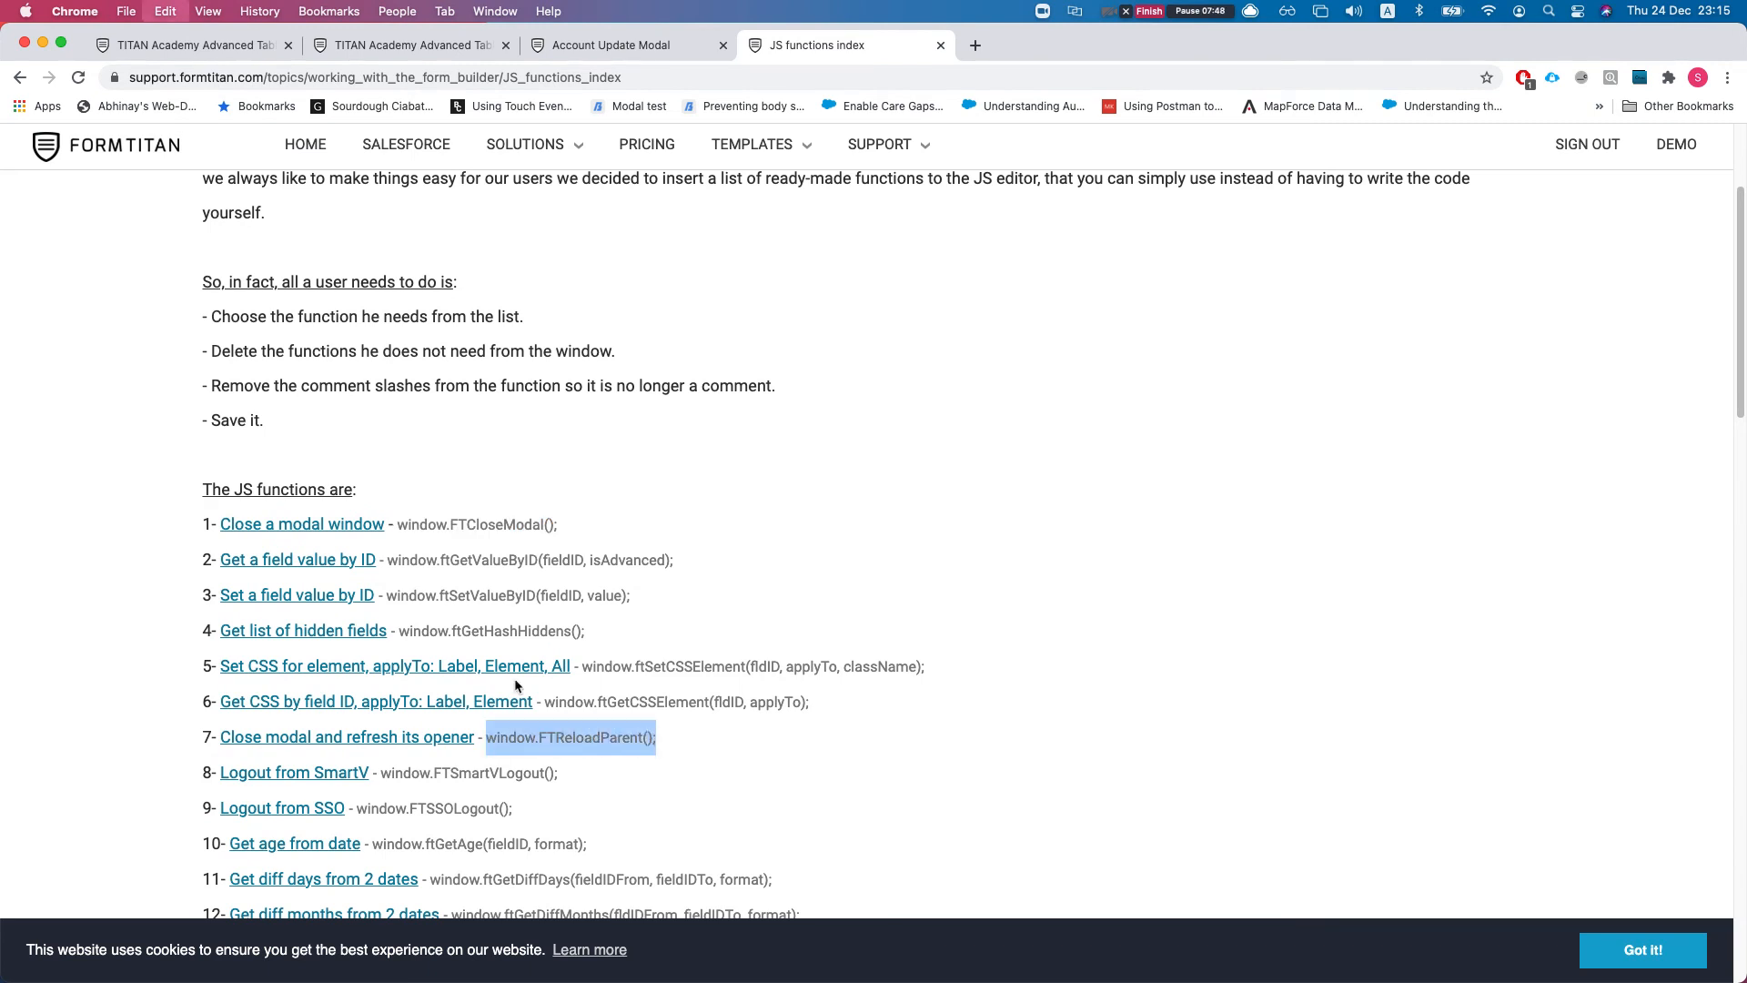
click(559, 44)
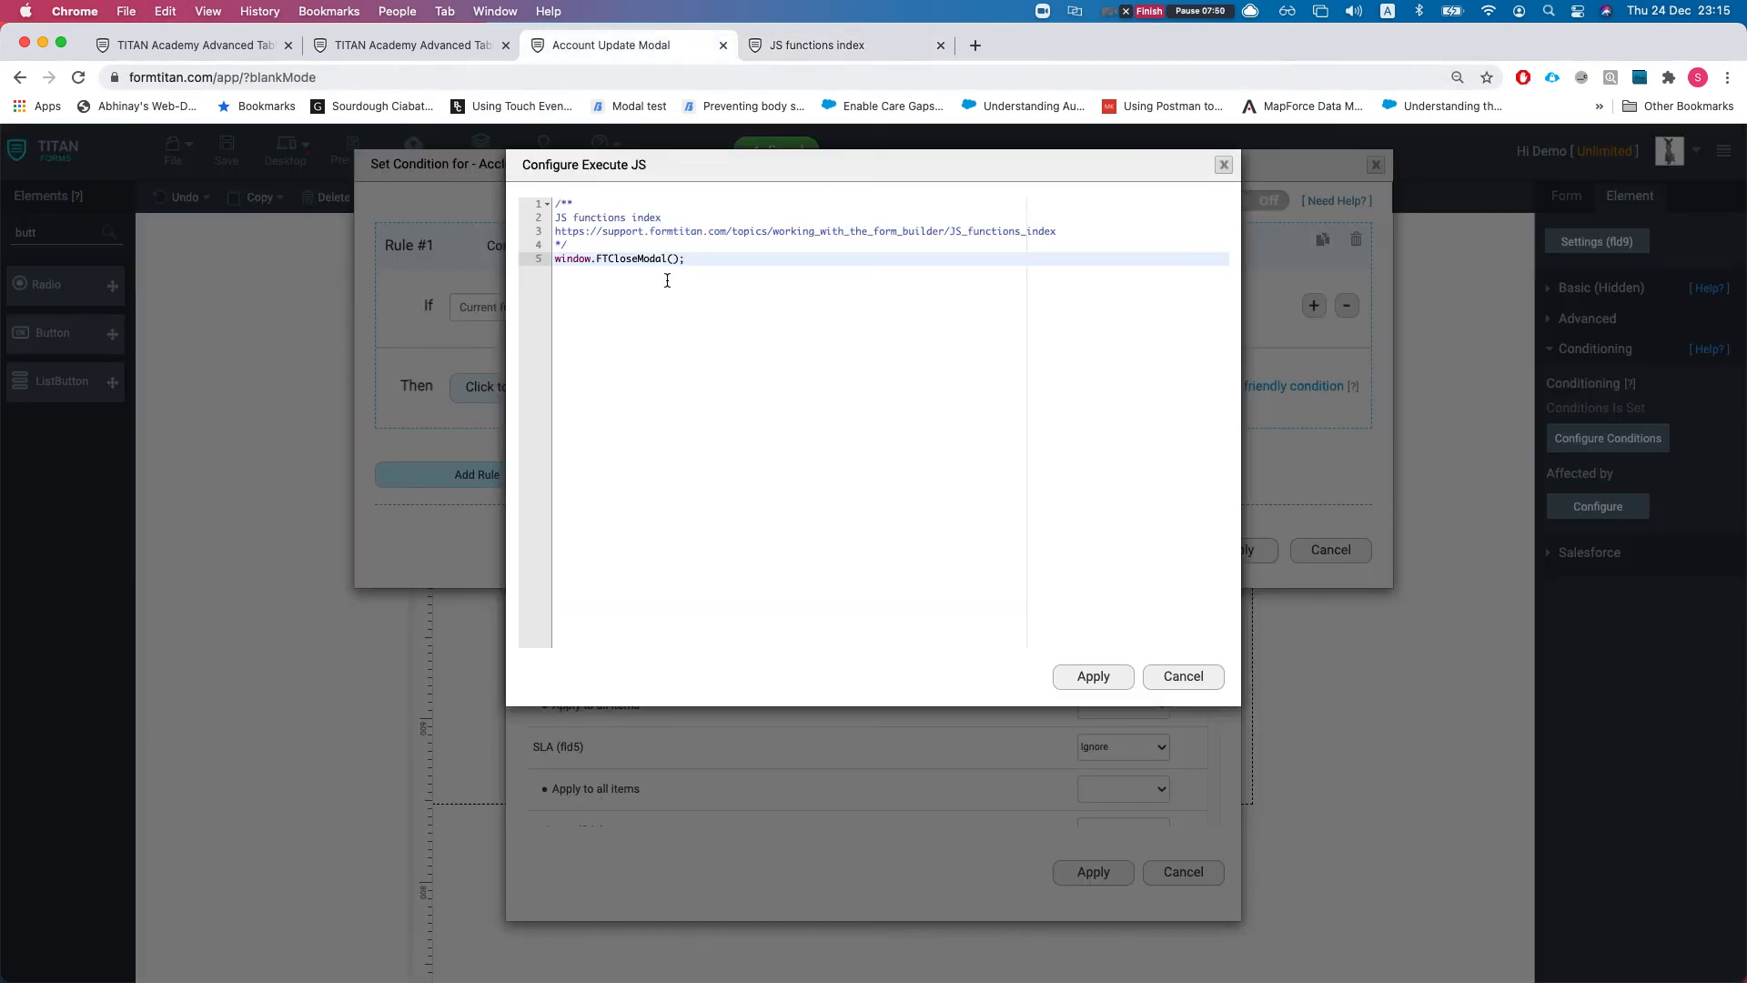
click(554, 259)
text(//)
key(Return)
key(super+v)
click(1095, 678)
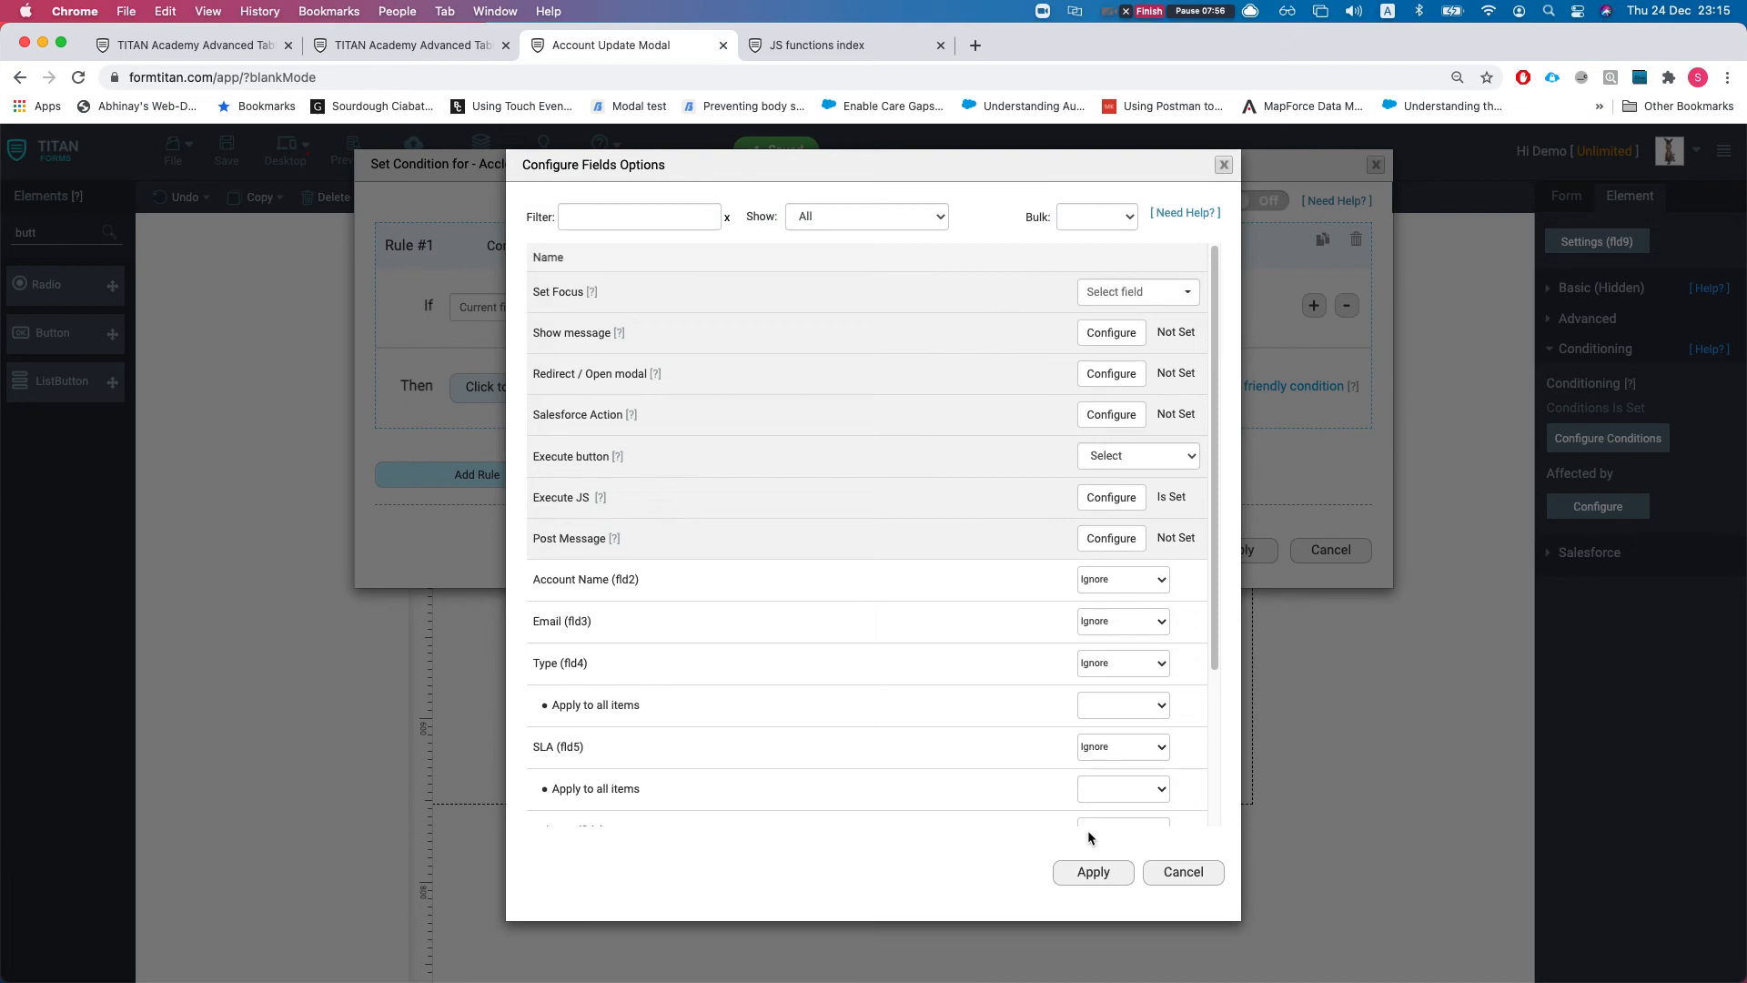
Step: Apply the condition results and the AccId after save condition, and save the Account Update Modal form
click(1080, 877)
click(1224, 553)
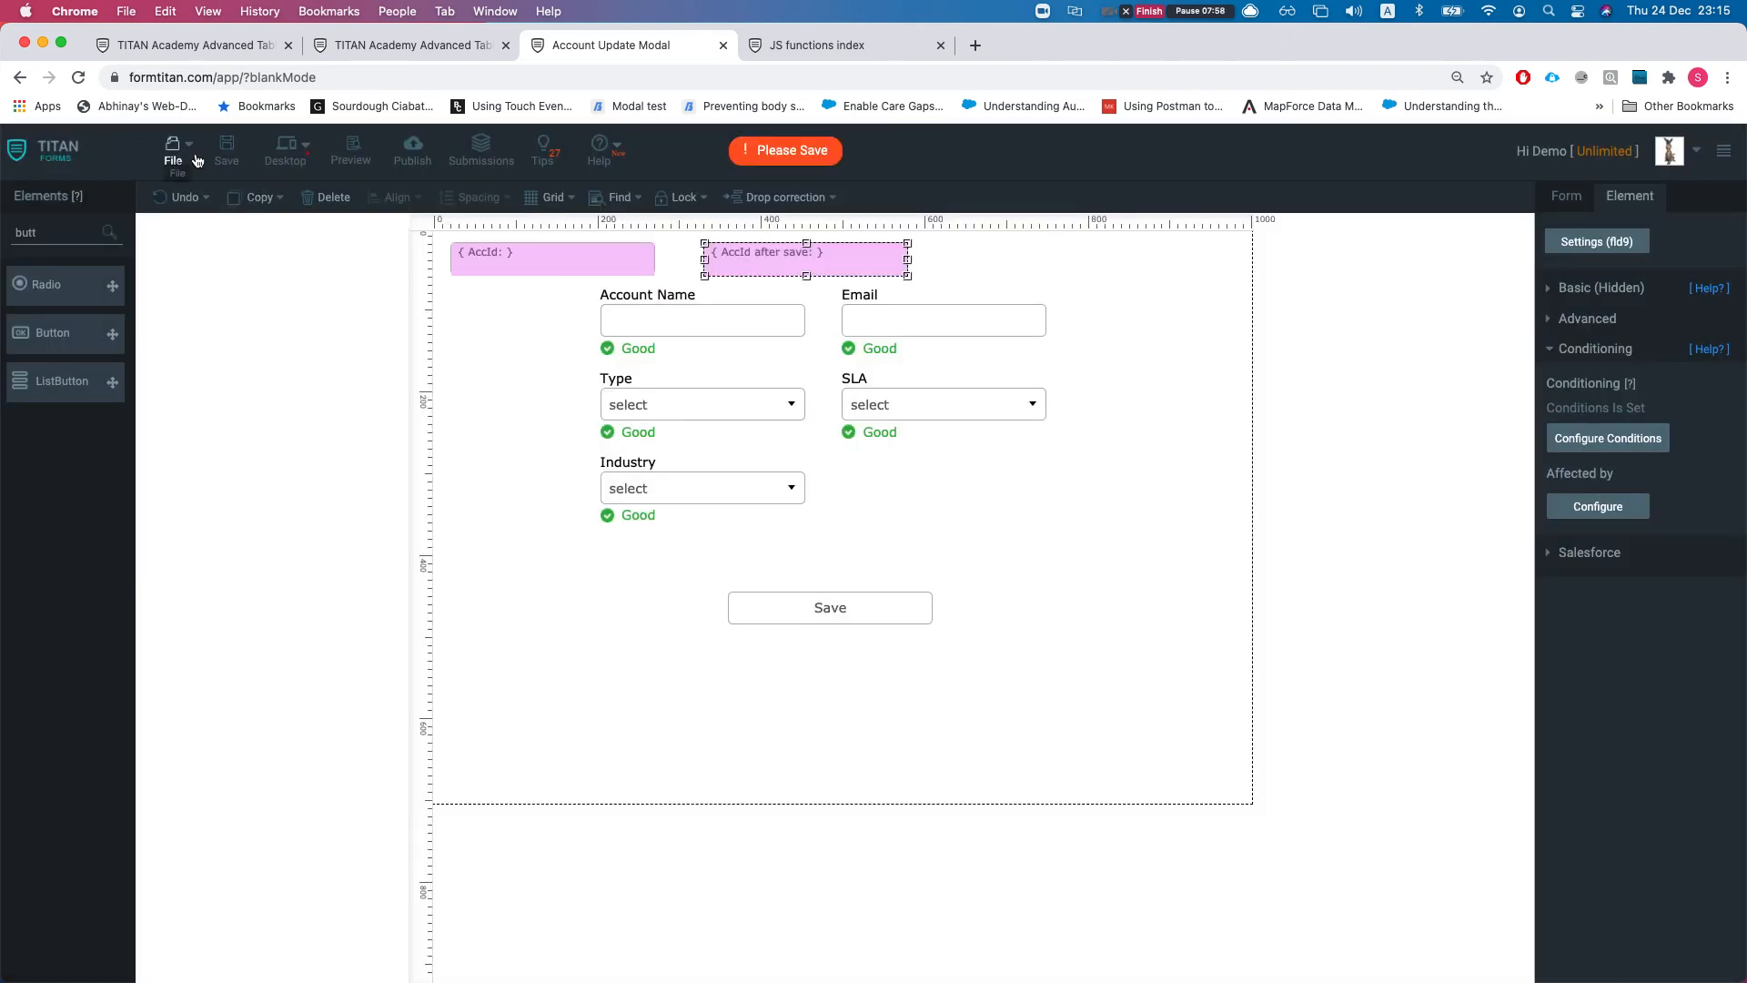
click(224, 150)
Step: Edit the first account in the published table, change its Account Name to "Edited Account 3334", and save it
click(364, 46)
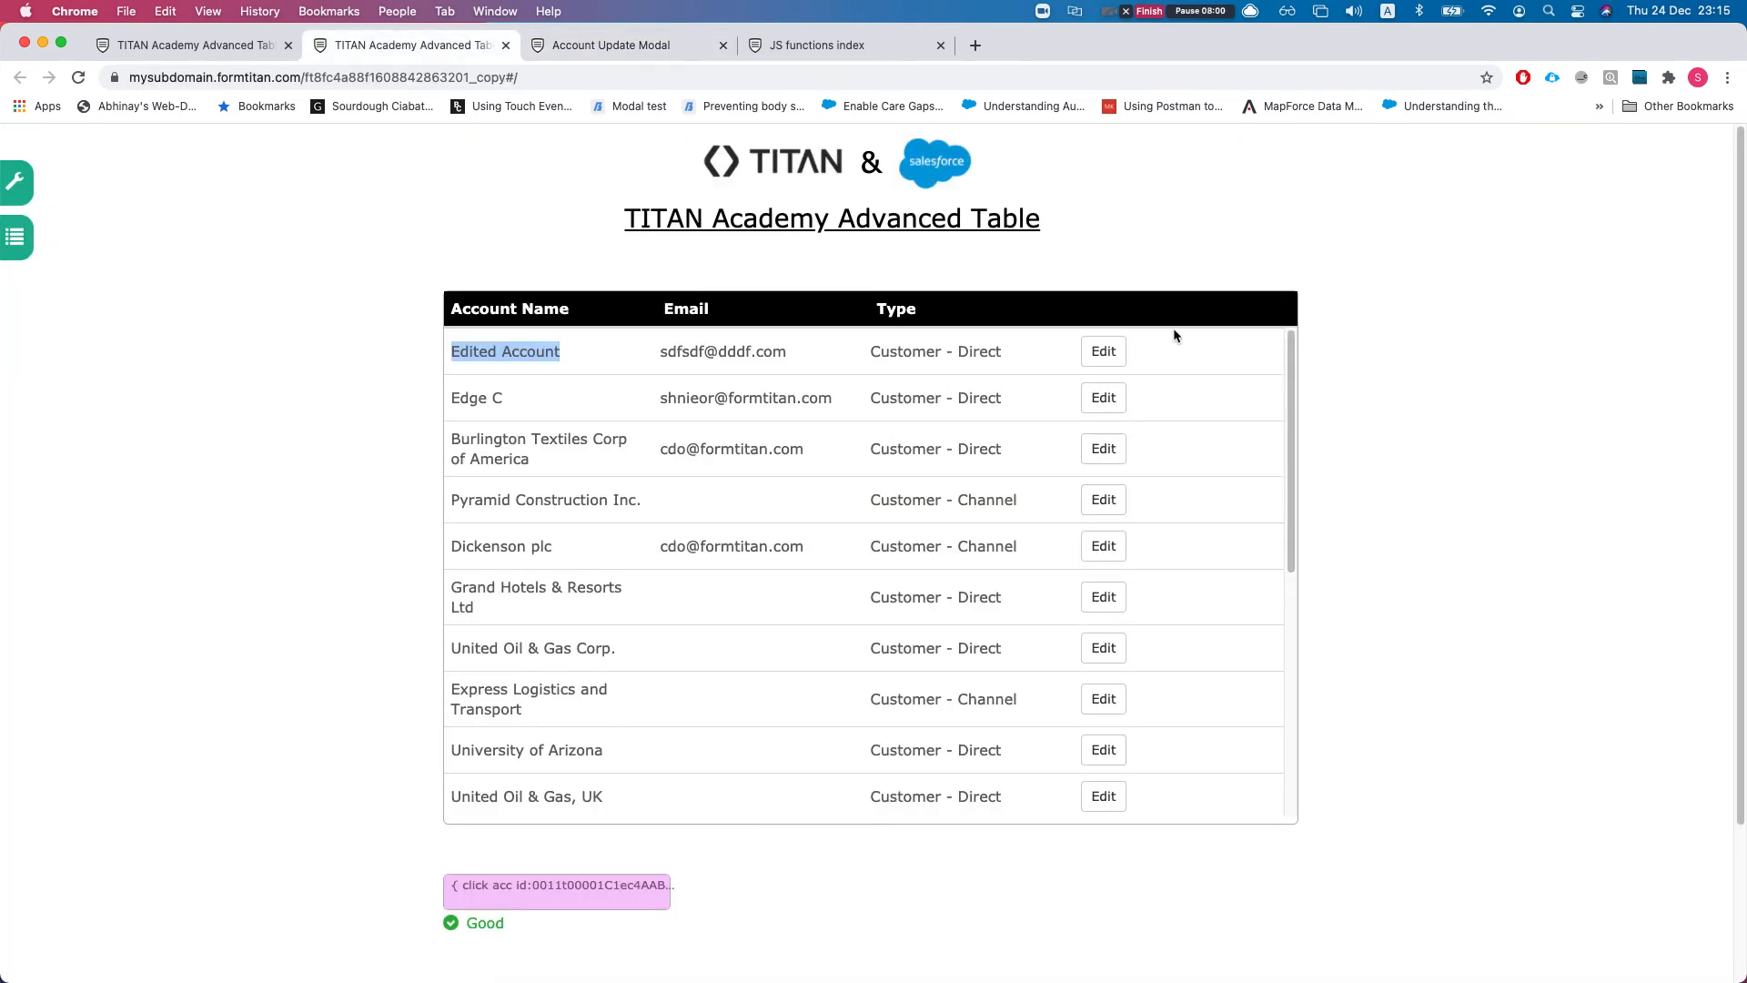
click(1104, 352)
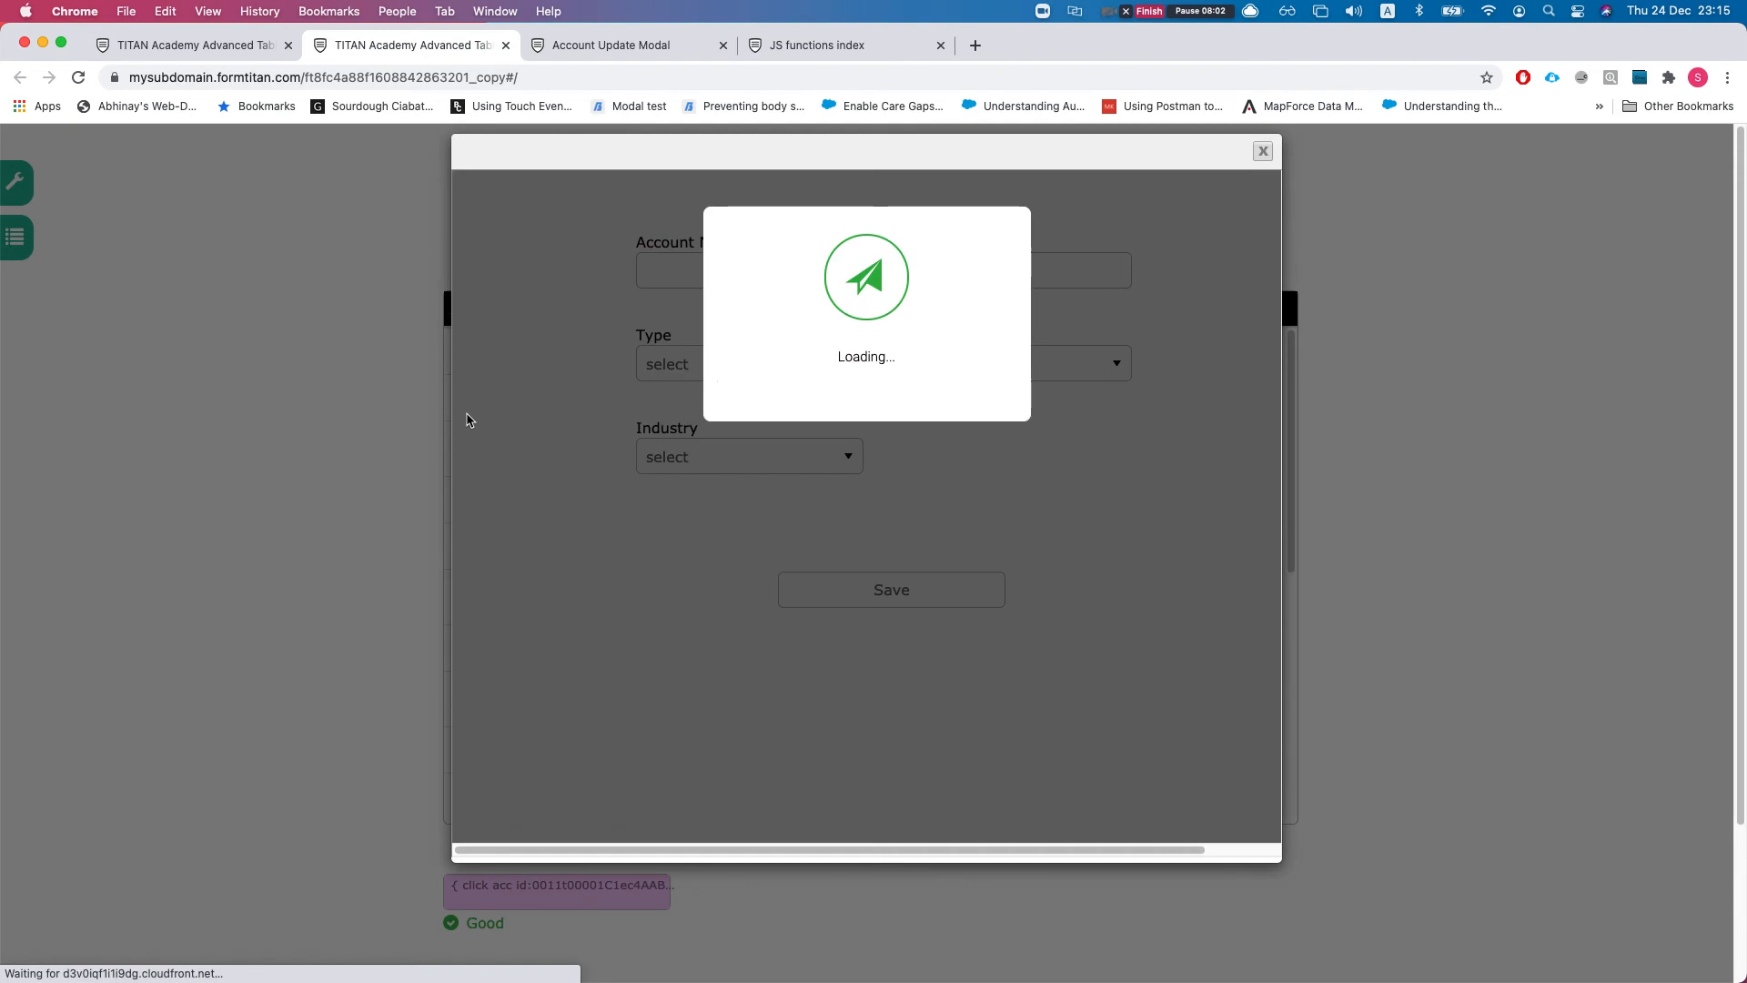
click(752, 286)
text(3334)
key(super+a)
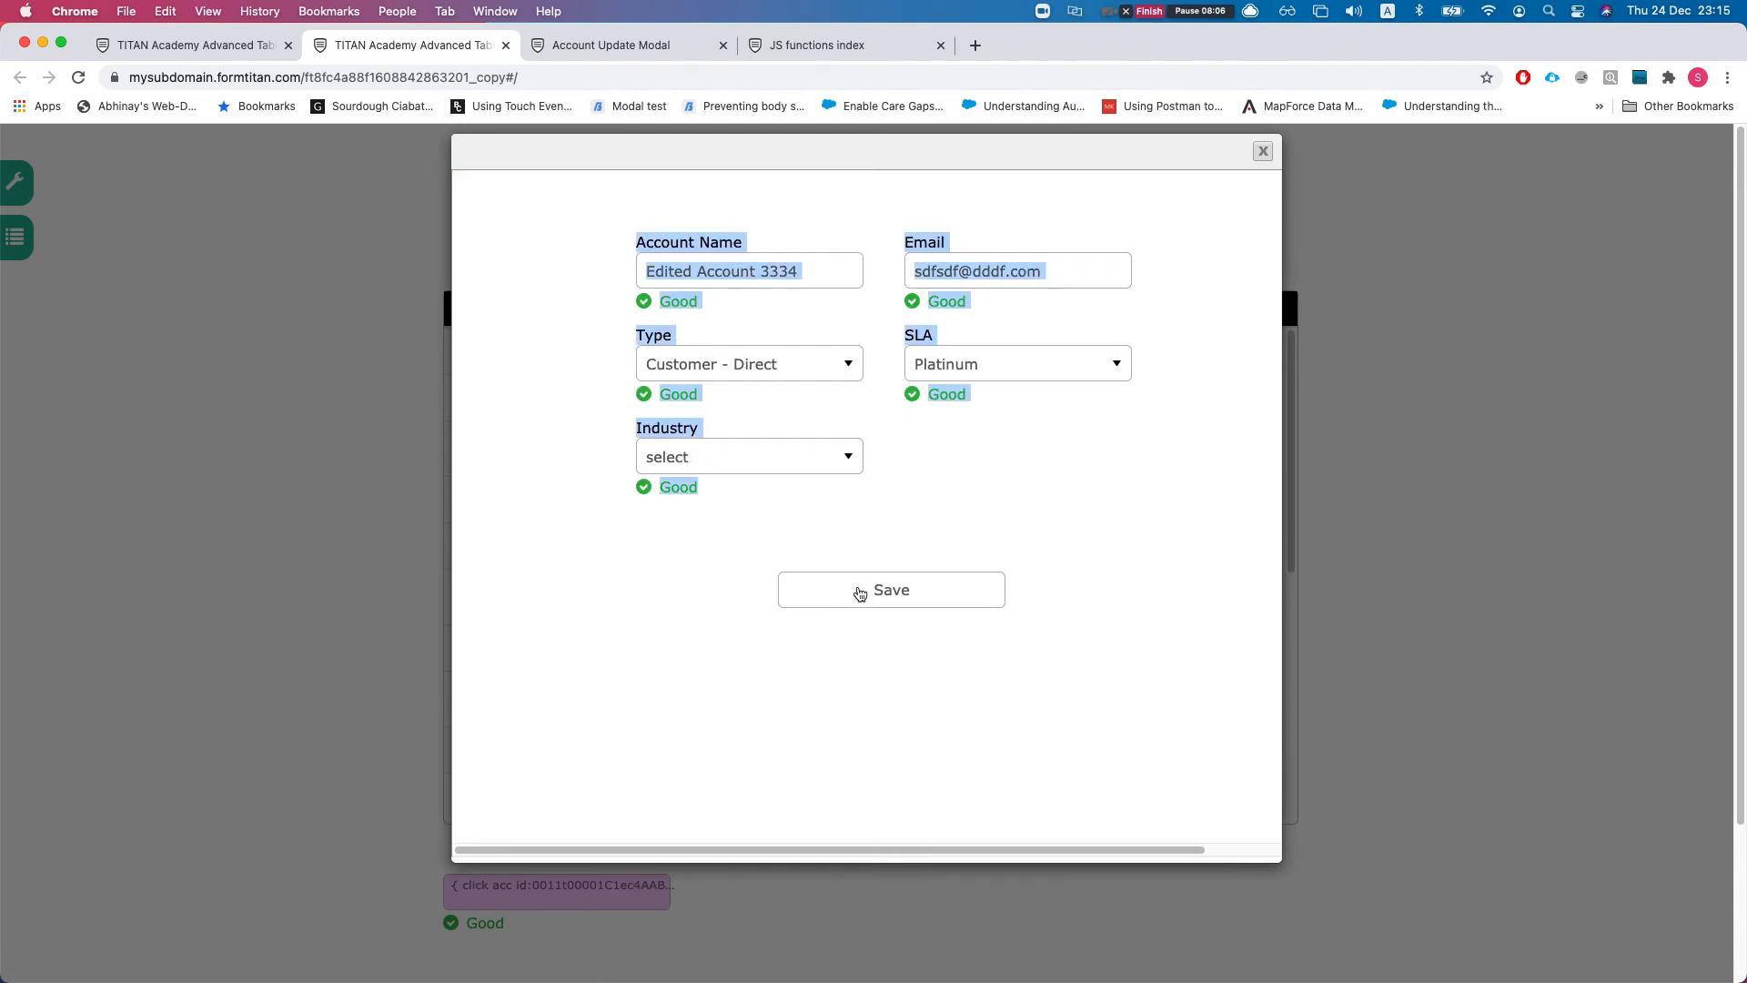
click(849, 537)
click(852, 594)
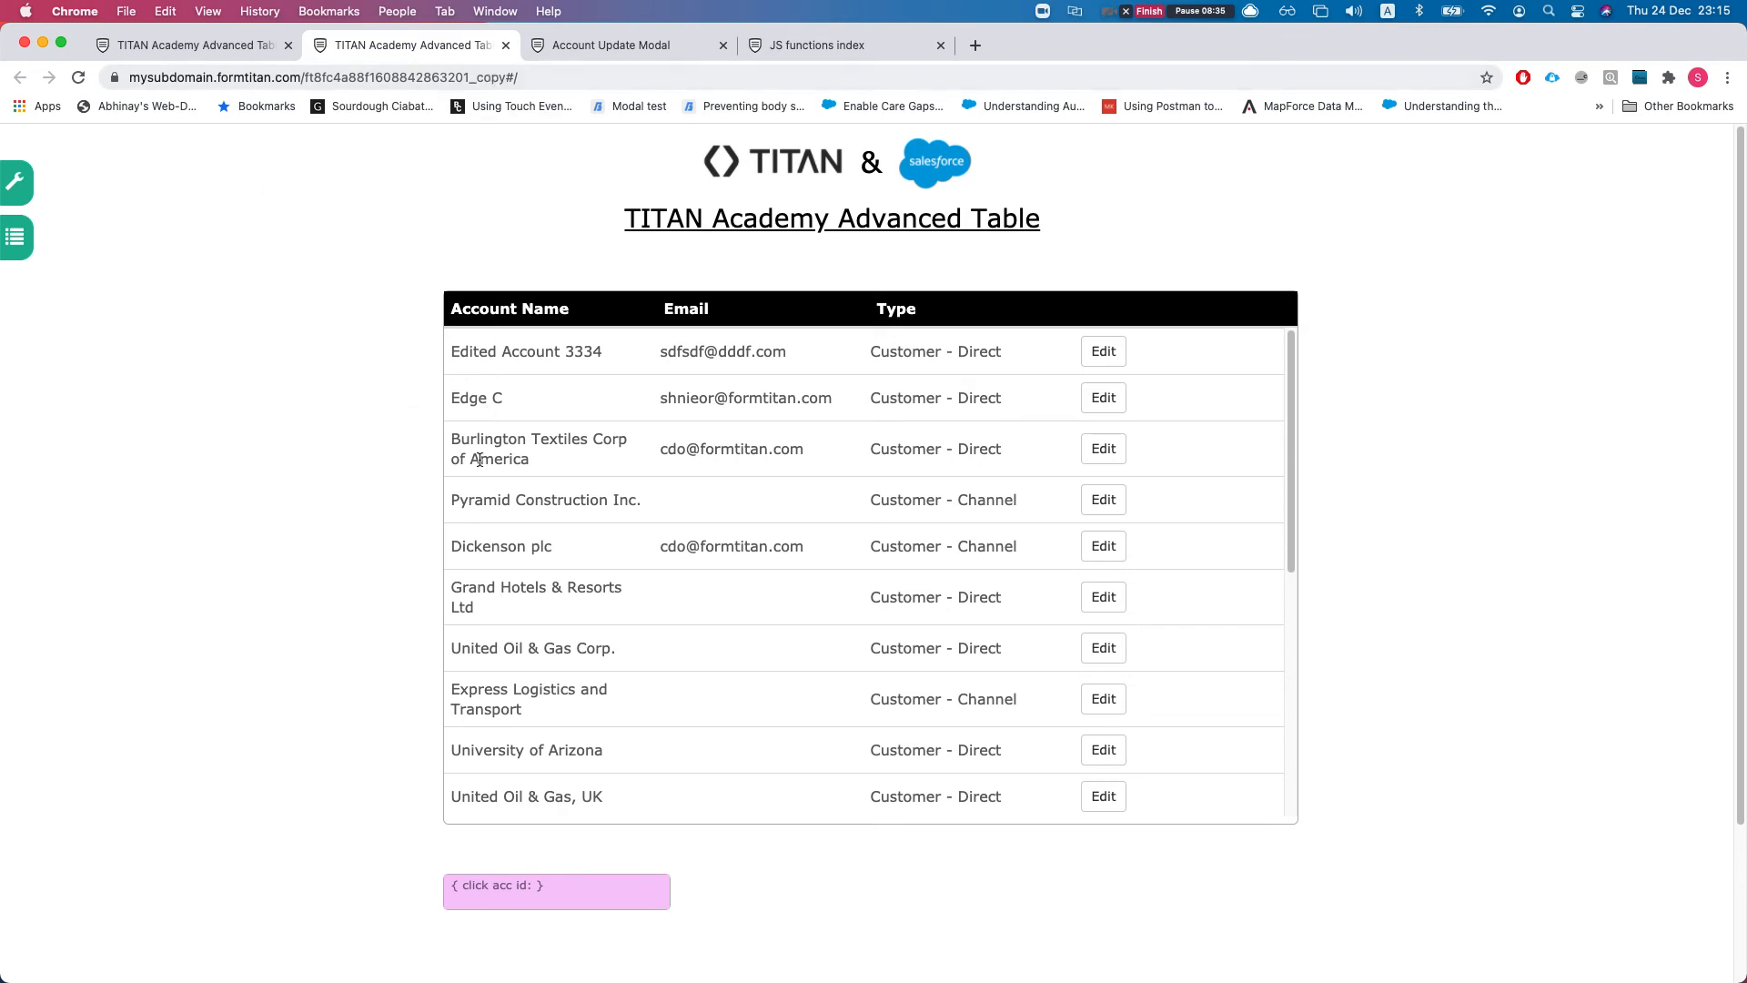
Step: Add a hidden field beside the click acc id field in the table form
click(242, 46)
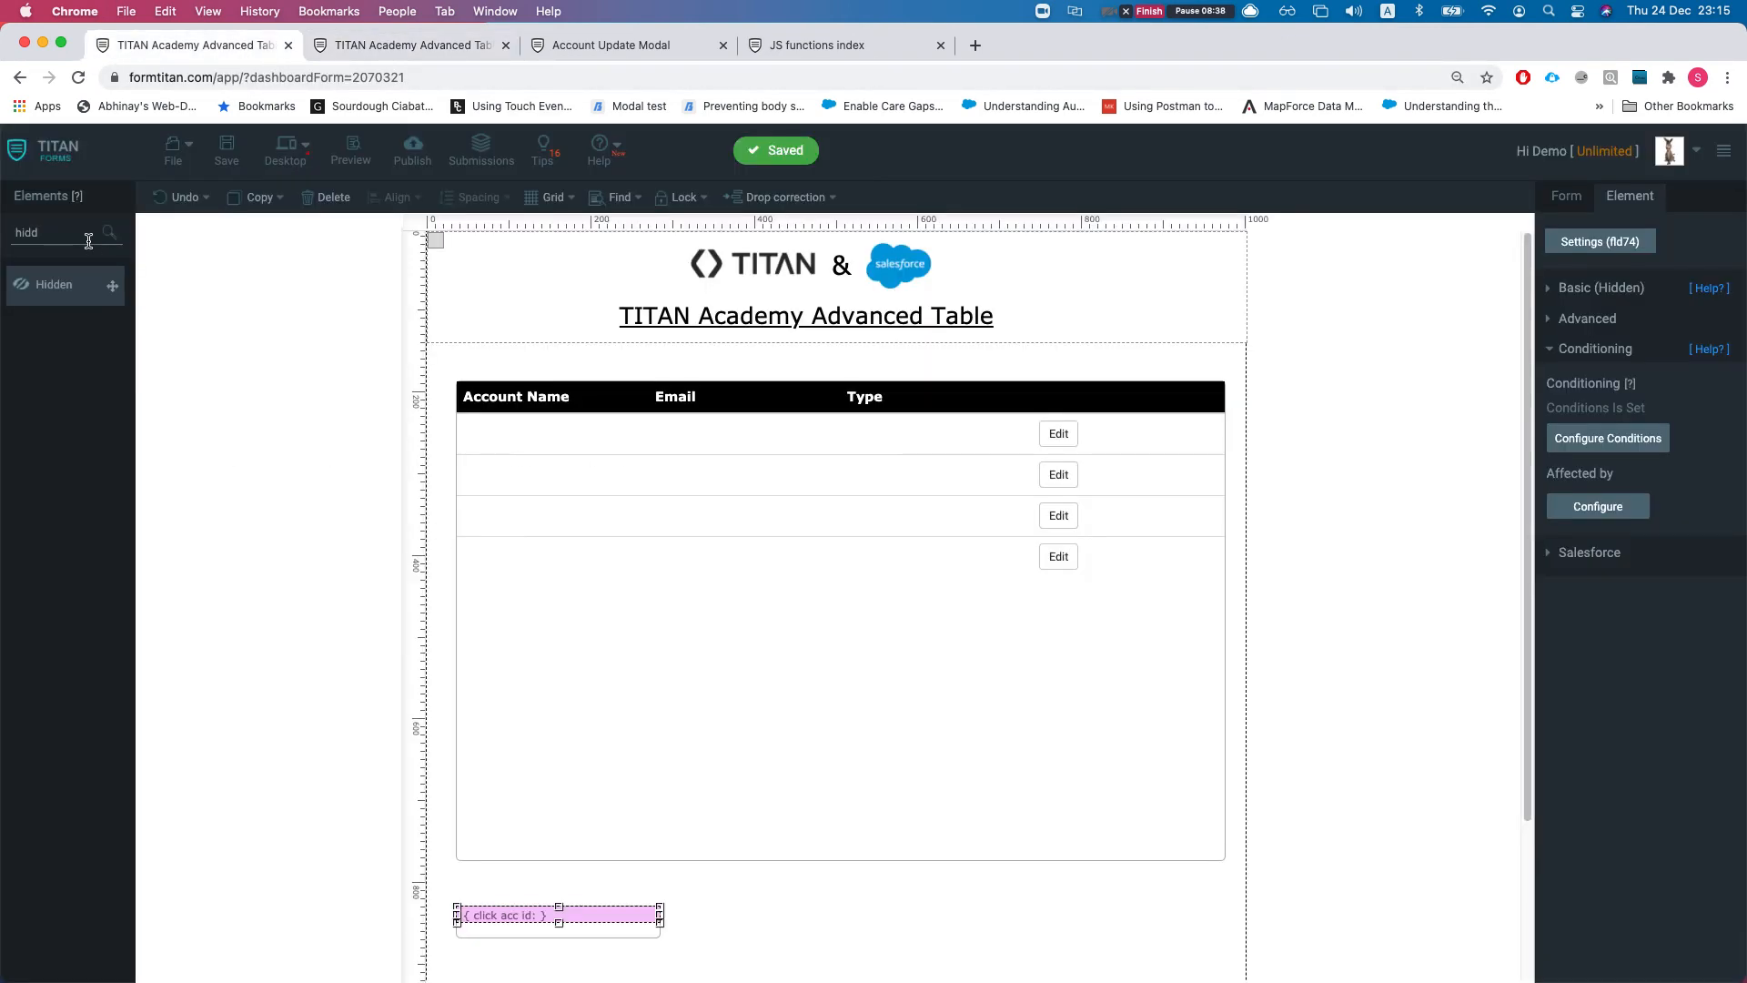
drag(75, 285, 775, 934)
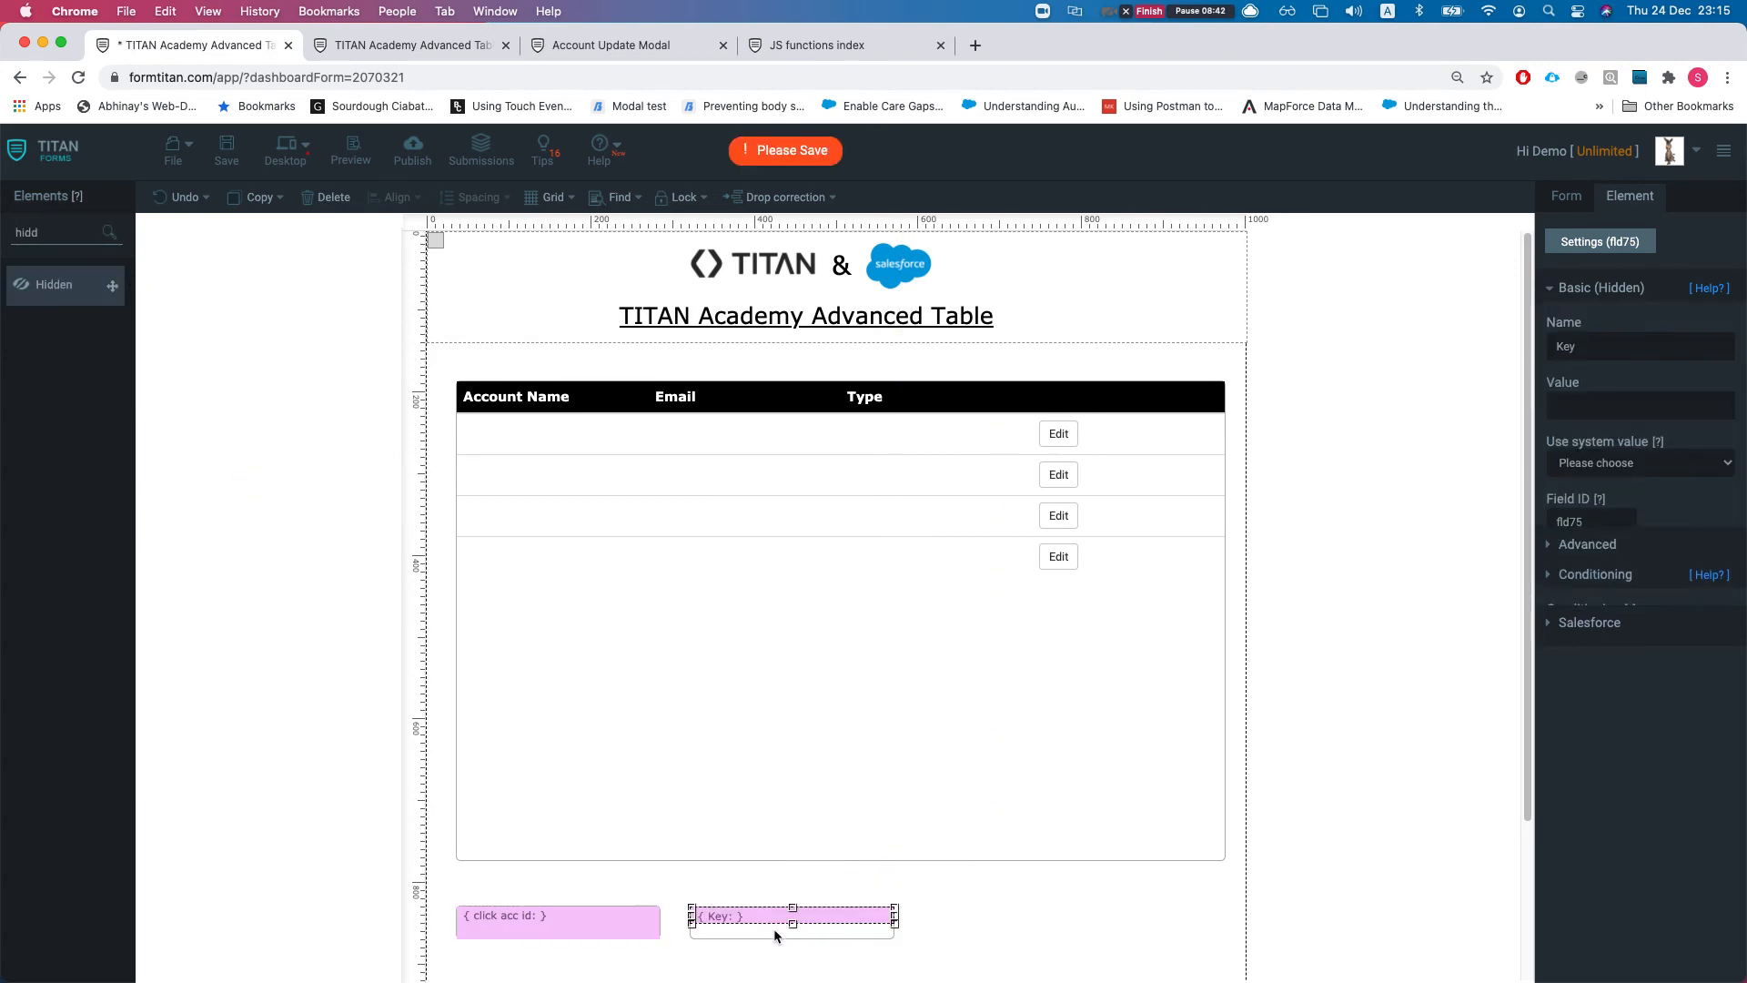
double_click(1685, 344)
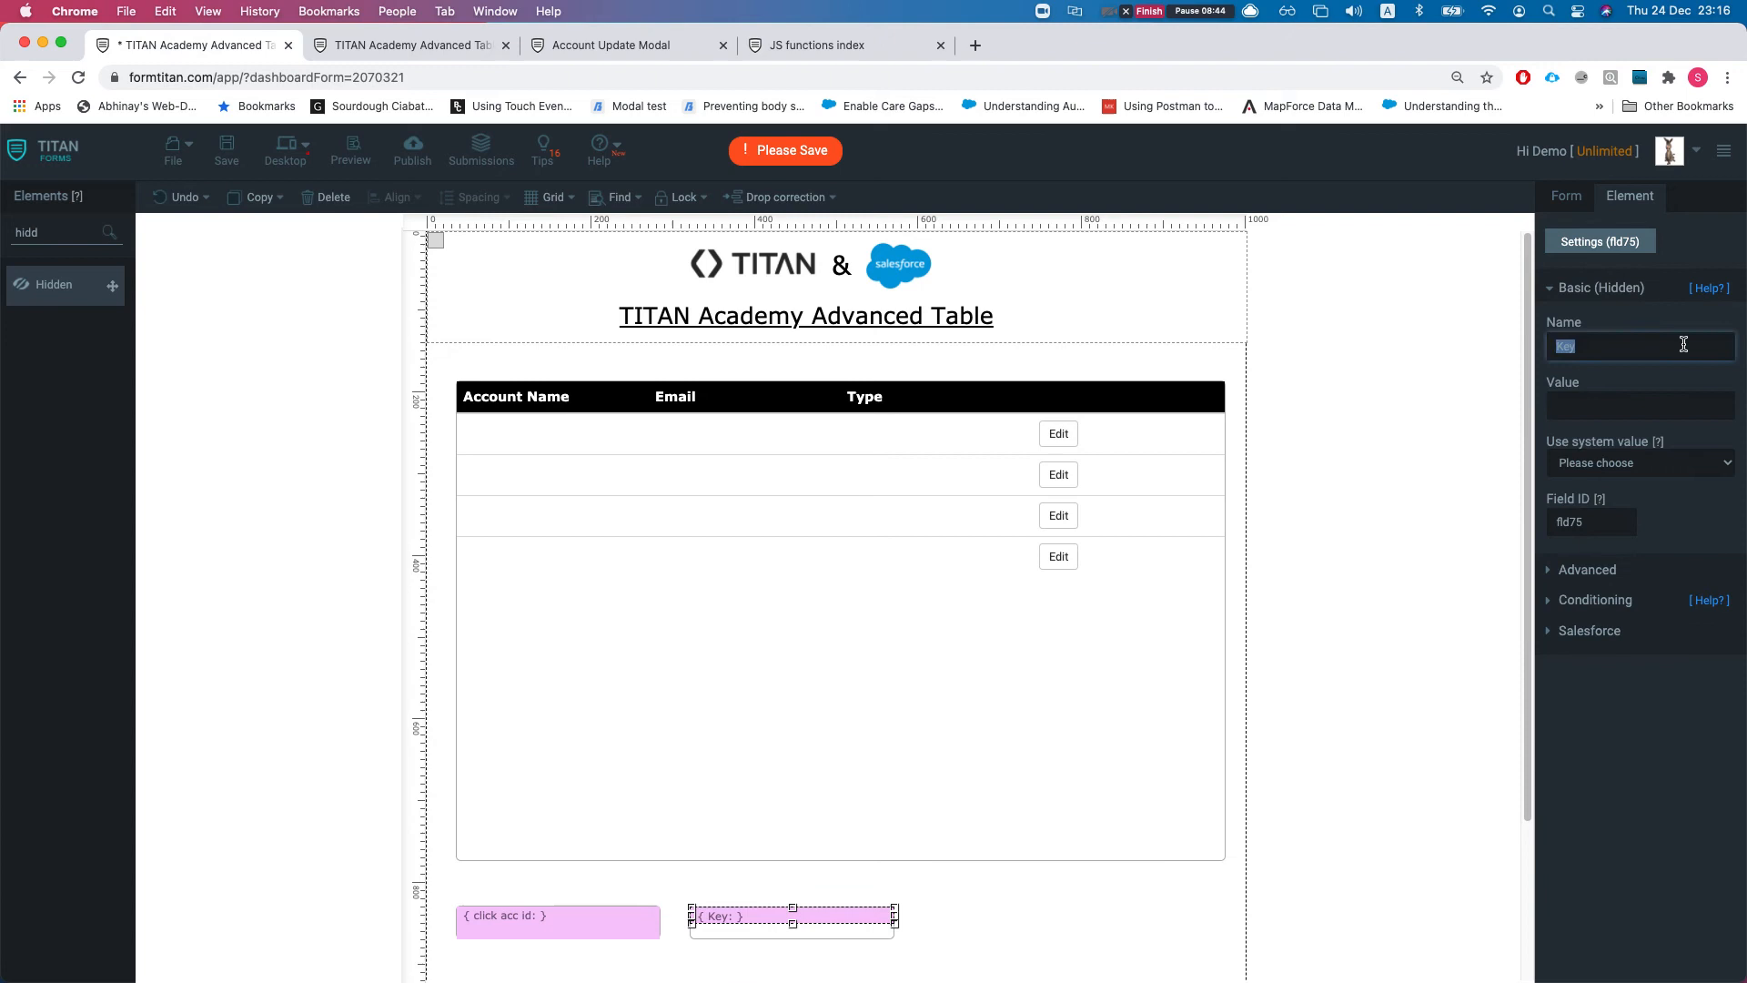
text(Update)
key(BackSpace)
key(BackSpace)
key(BackSpace)
key(BackSpace)
key(BackSpace)
key(BackSpace)
Step: Name the new hidden field "AccId_Modal_Updated"
text(AccId_updated_)
key(BackSpace)
key(BackSpace)
key(BackSpace)
key(BackSpace)
key(BackSpace)
key(BackSpace)
key(BackSpace)
key(BackSpace)
text(MN)
key(BackSpace)
text(odal_Updated)
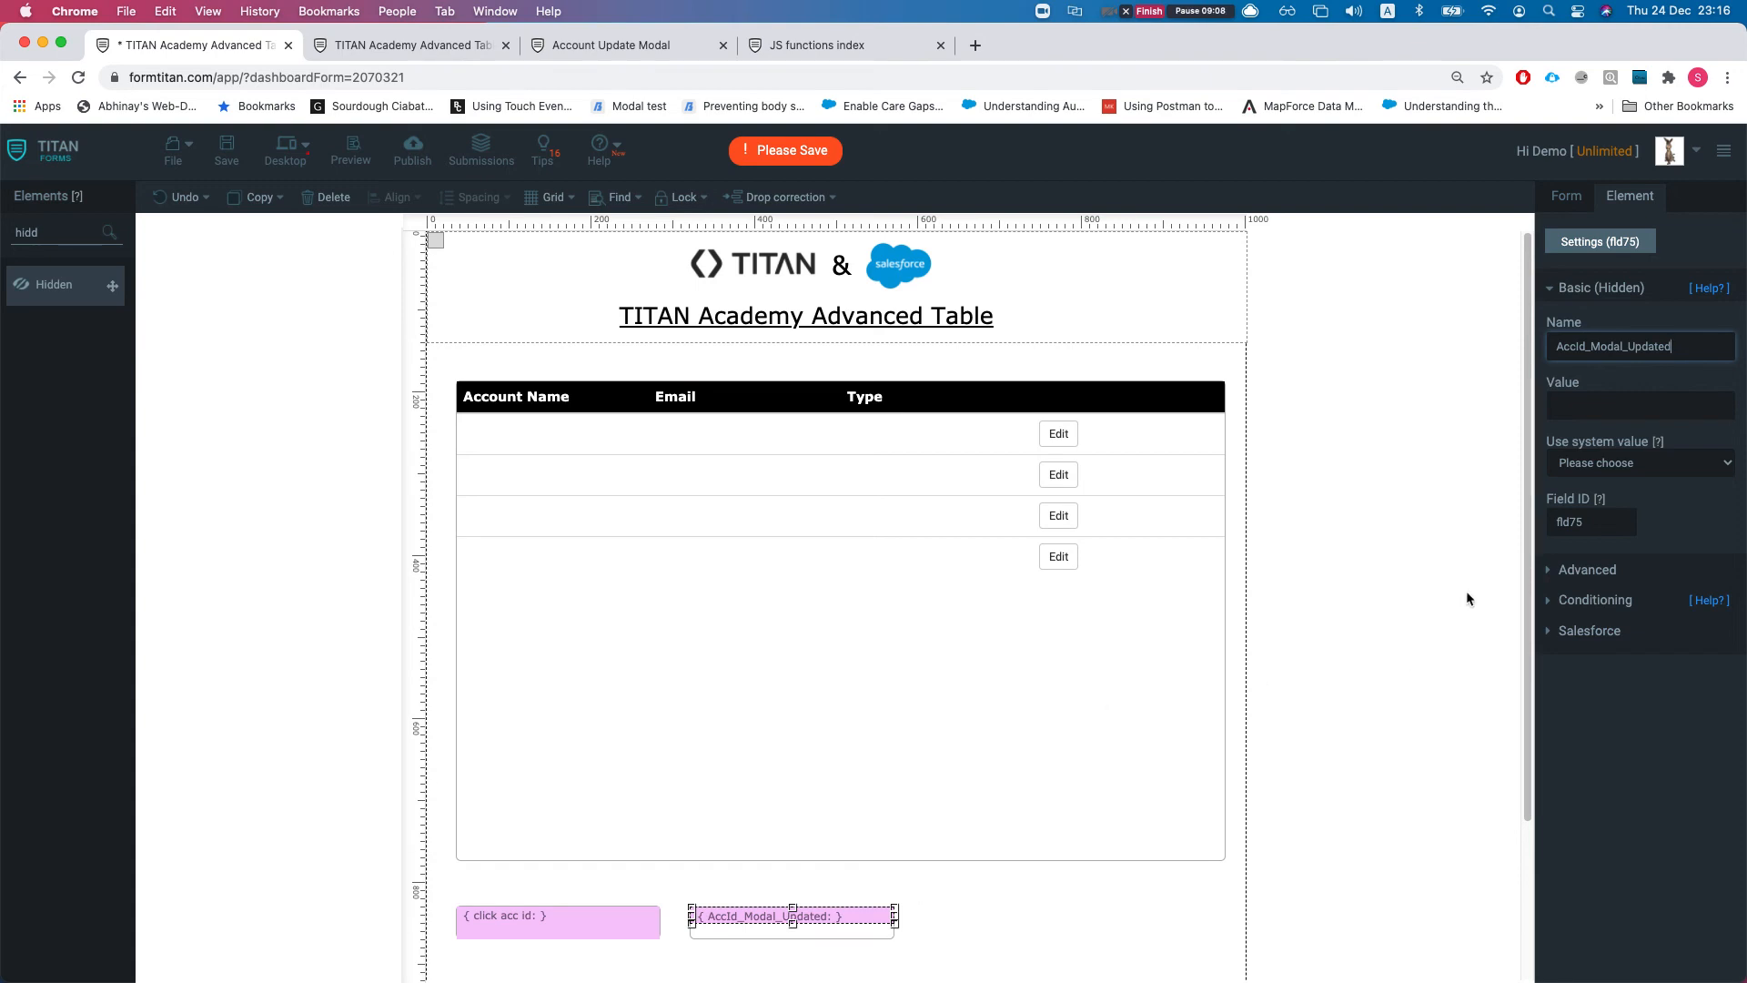
Step: Save the table form and select the AccId_Modal_Updated hidden field
double_click(1582, 528)
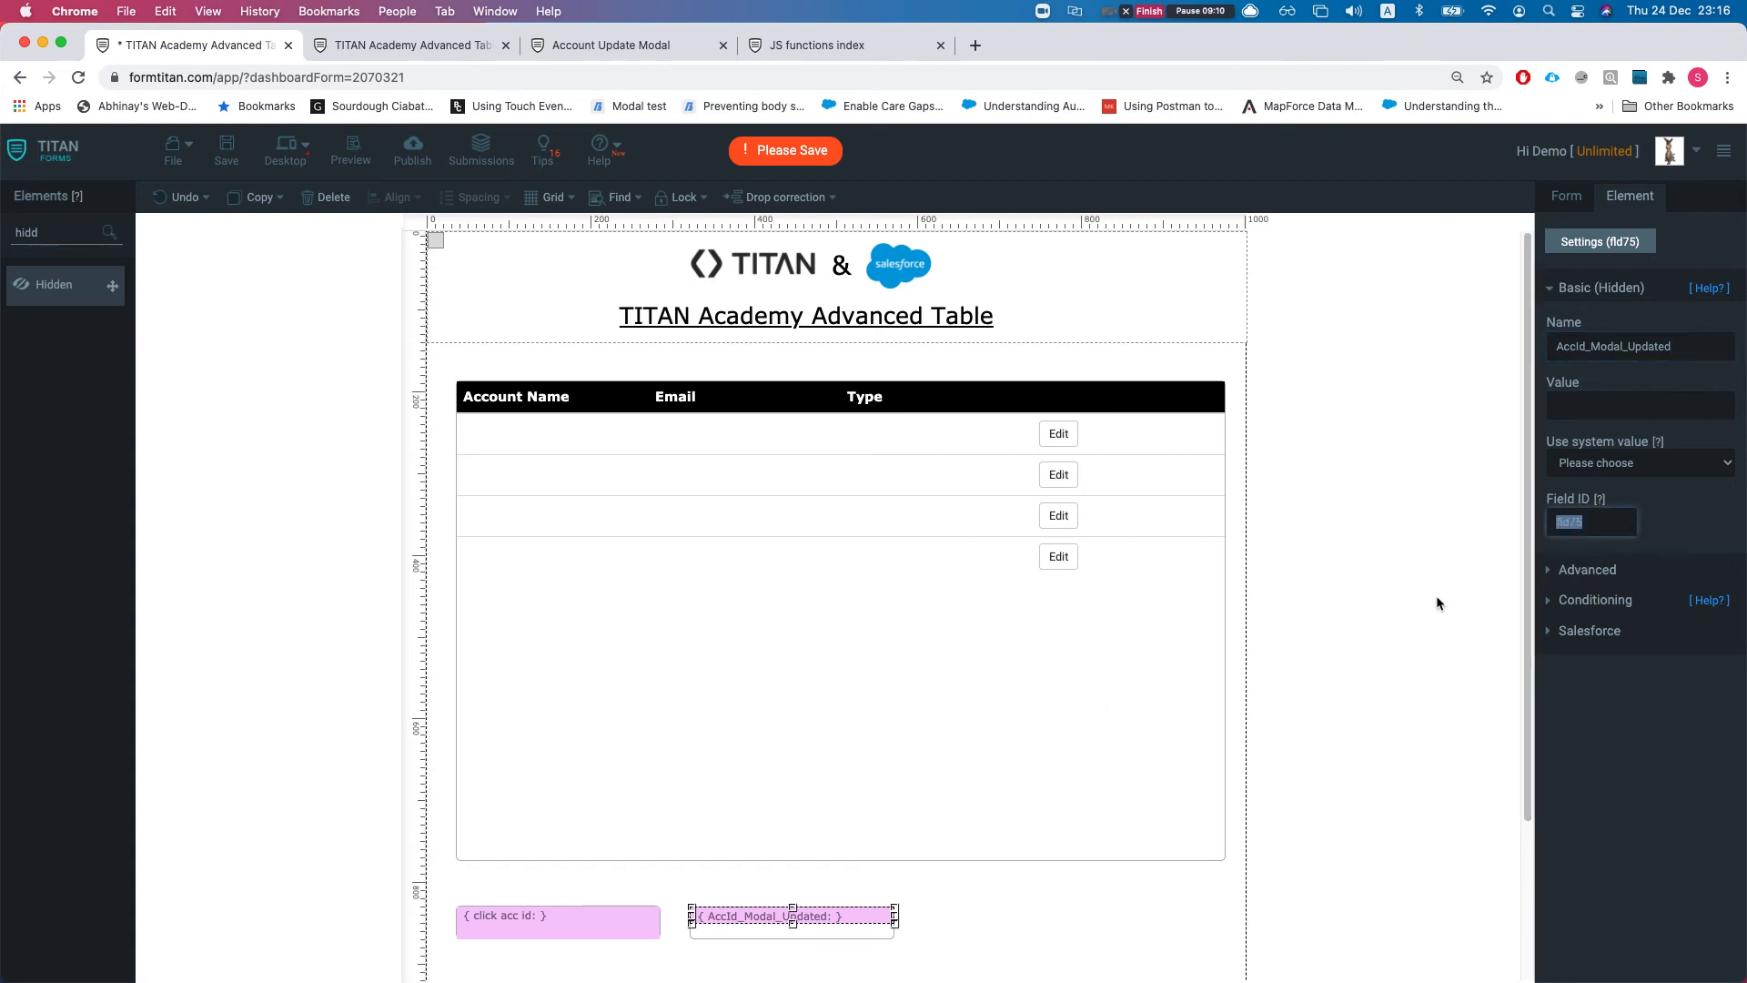
click(231, 161)
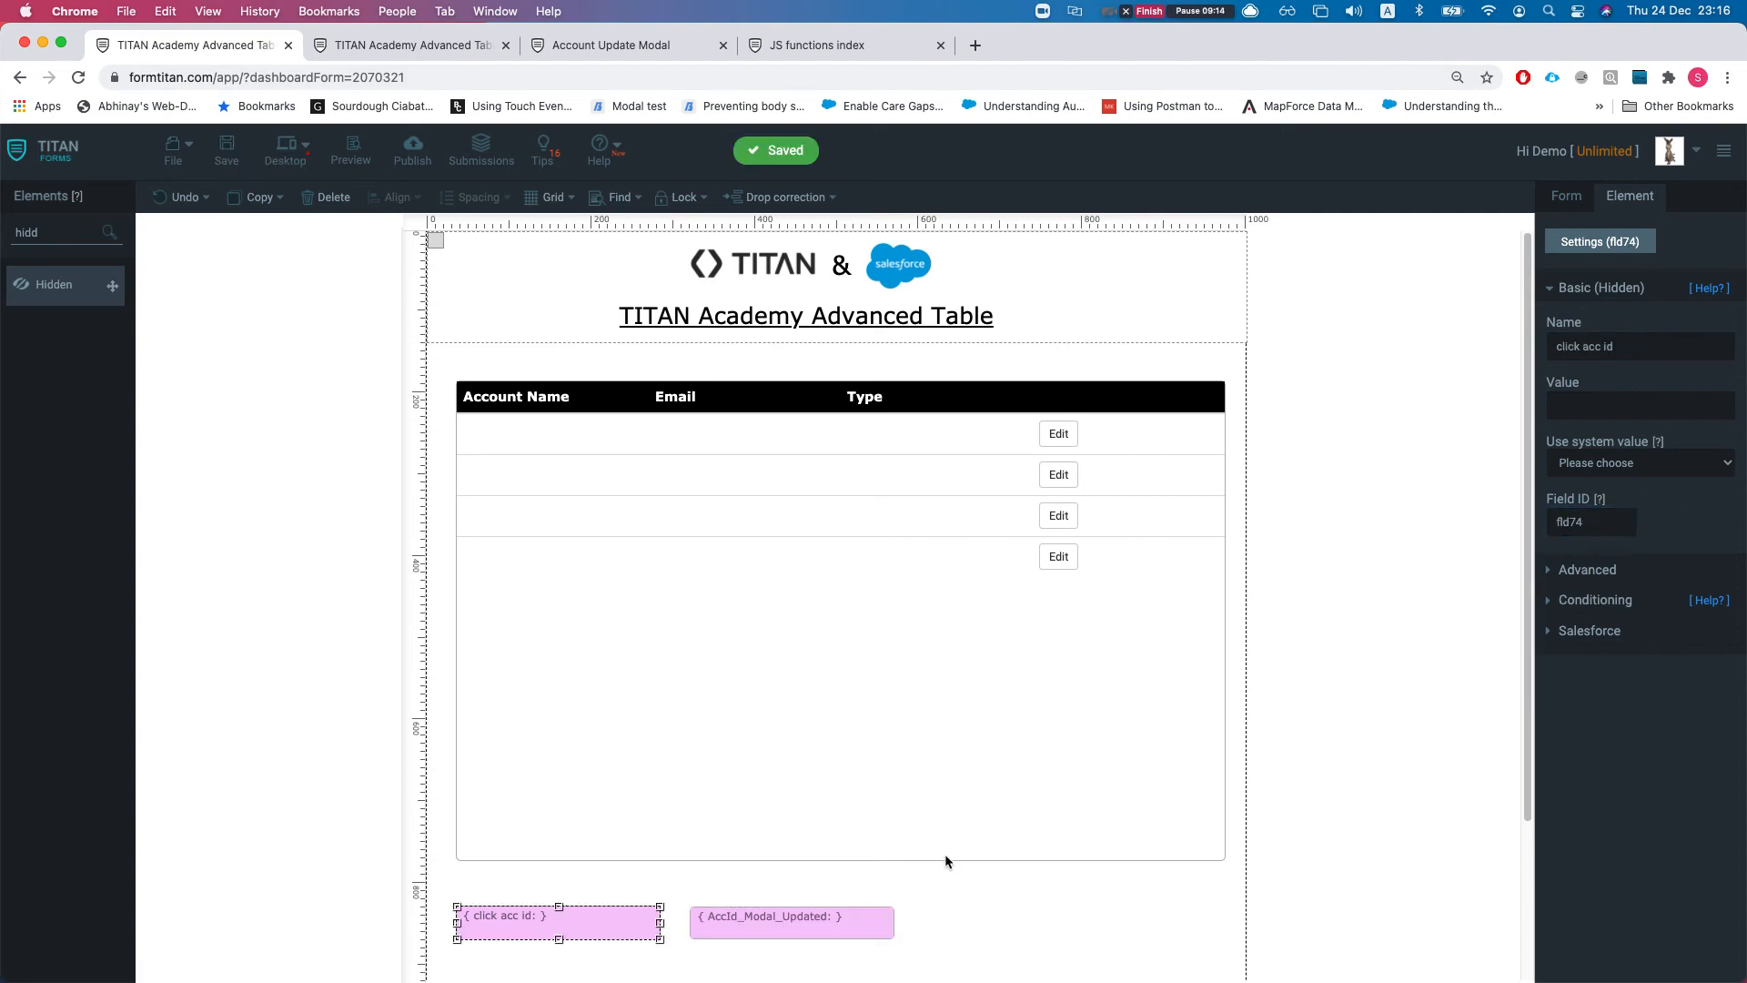
click(761, 935)
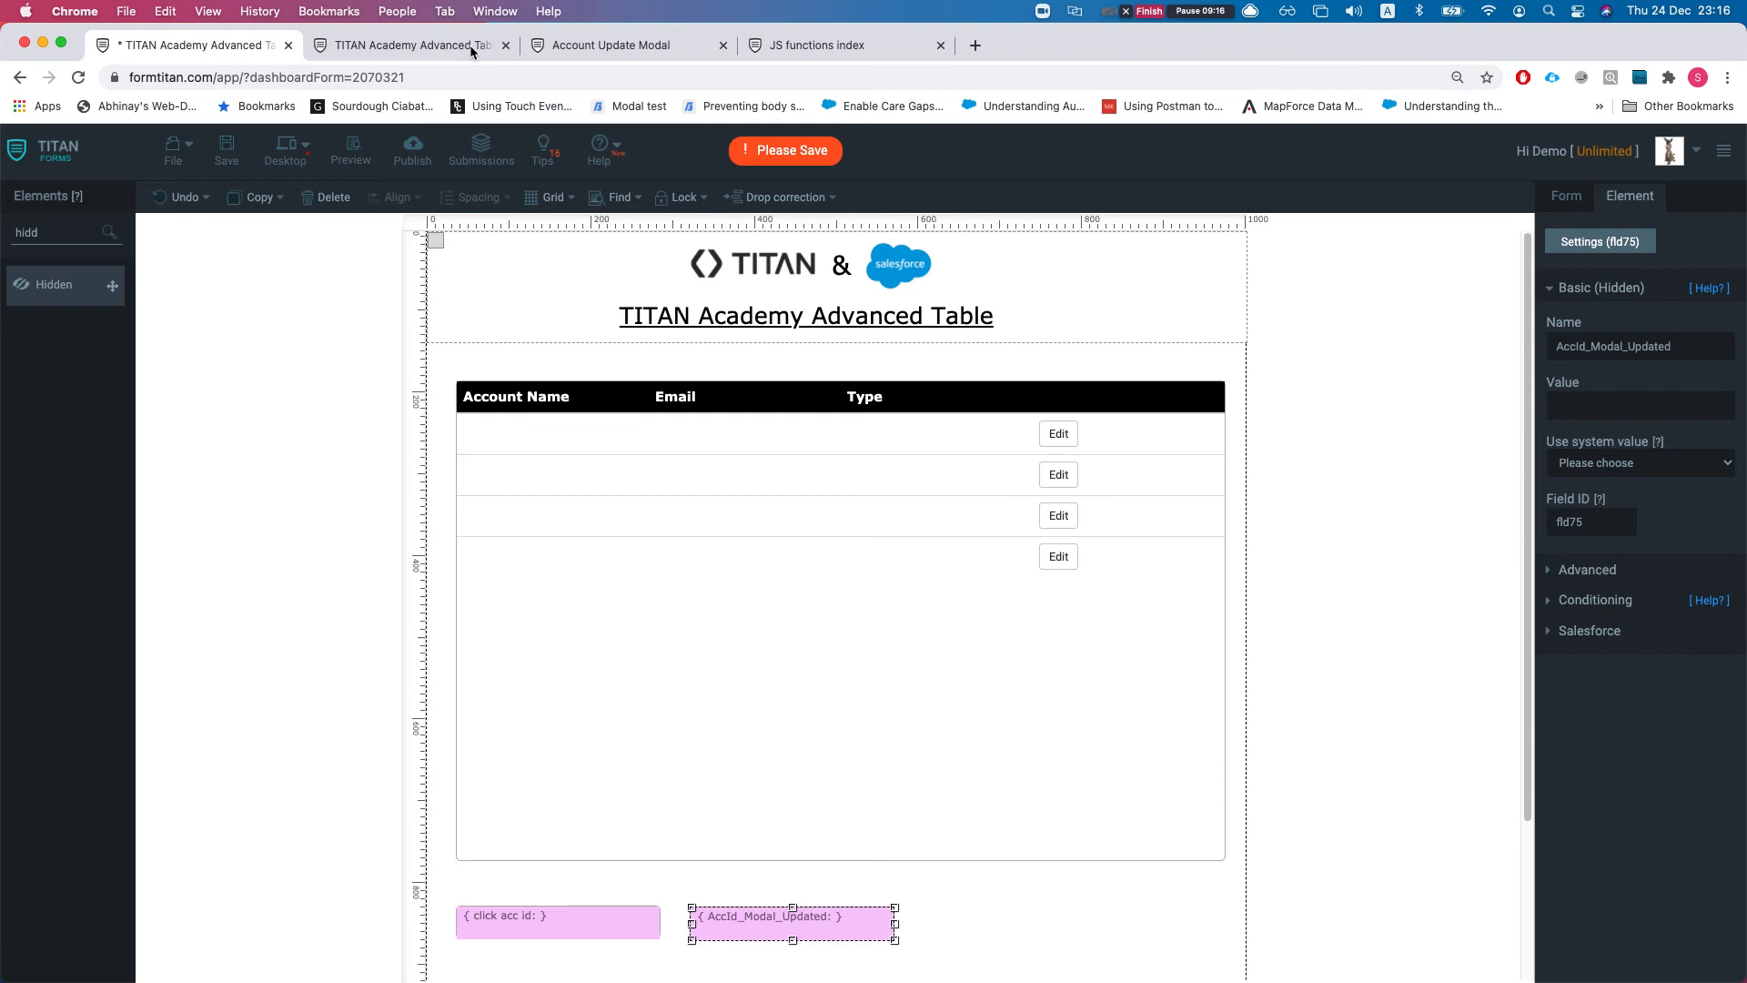
Step: Switch to the Account Update Modal form and open the Execute JS script in the AccId after save field's condition results
click(418, 44)
click(623, 45)
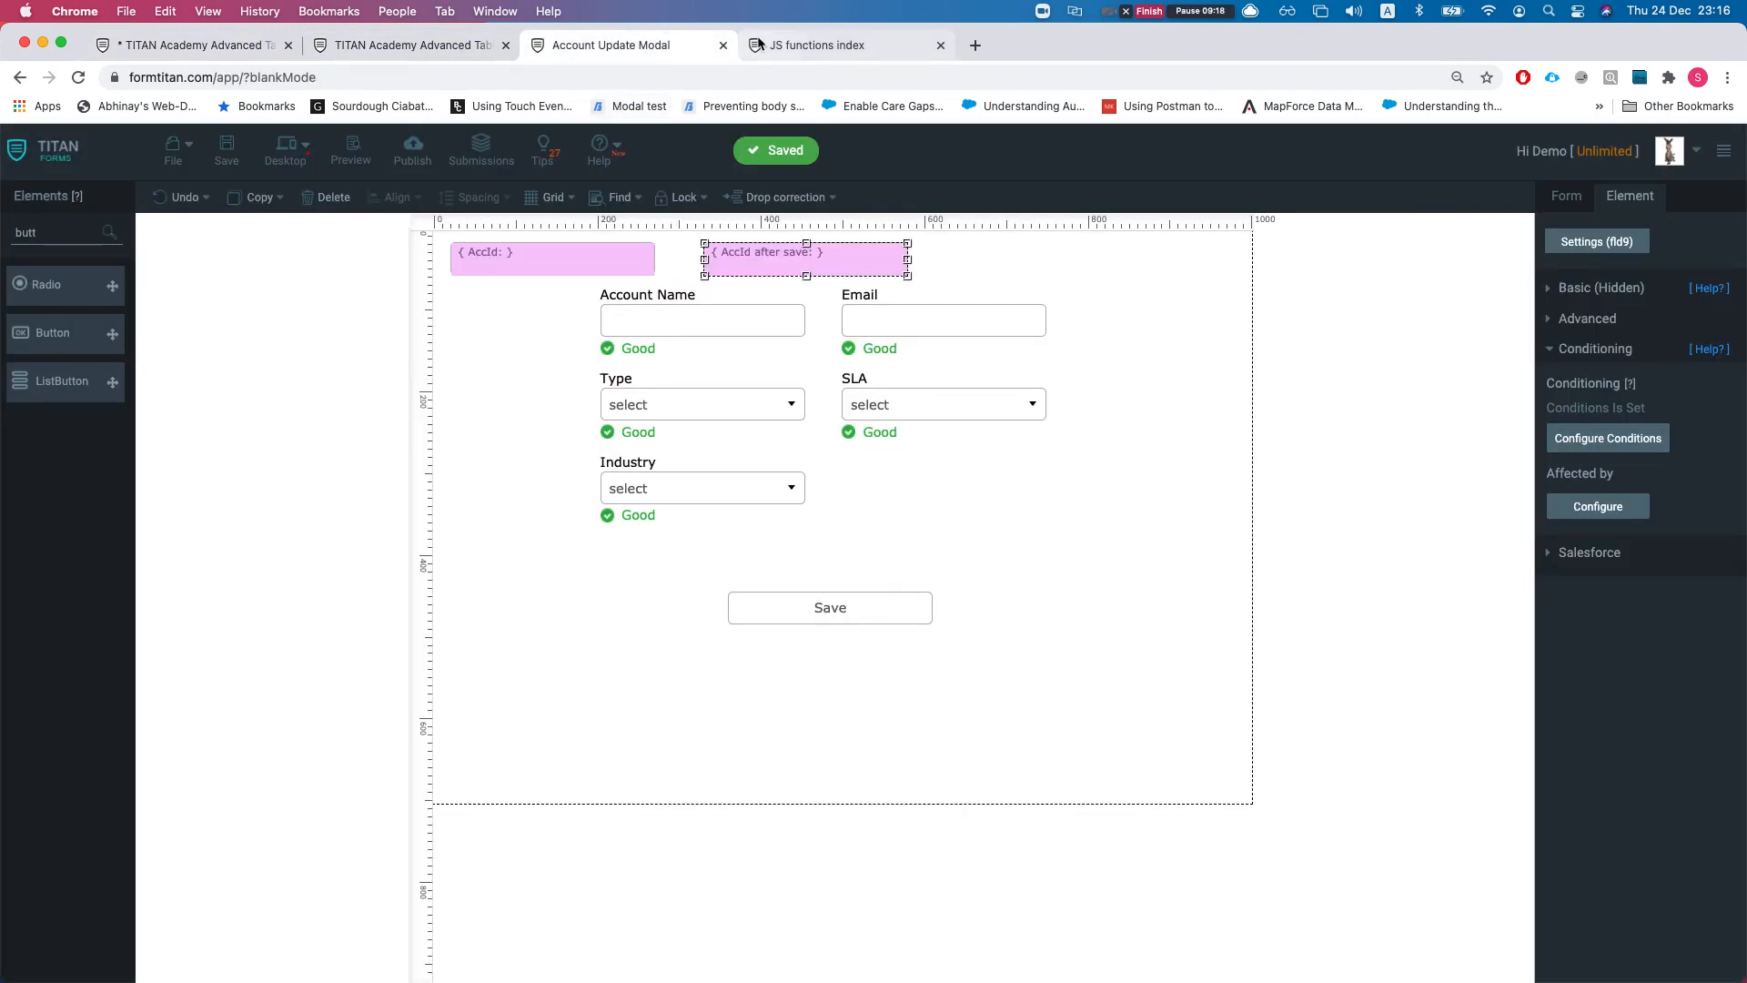
click(1616, 439)
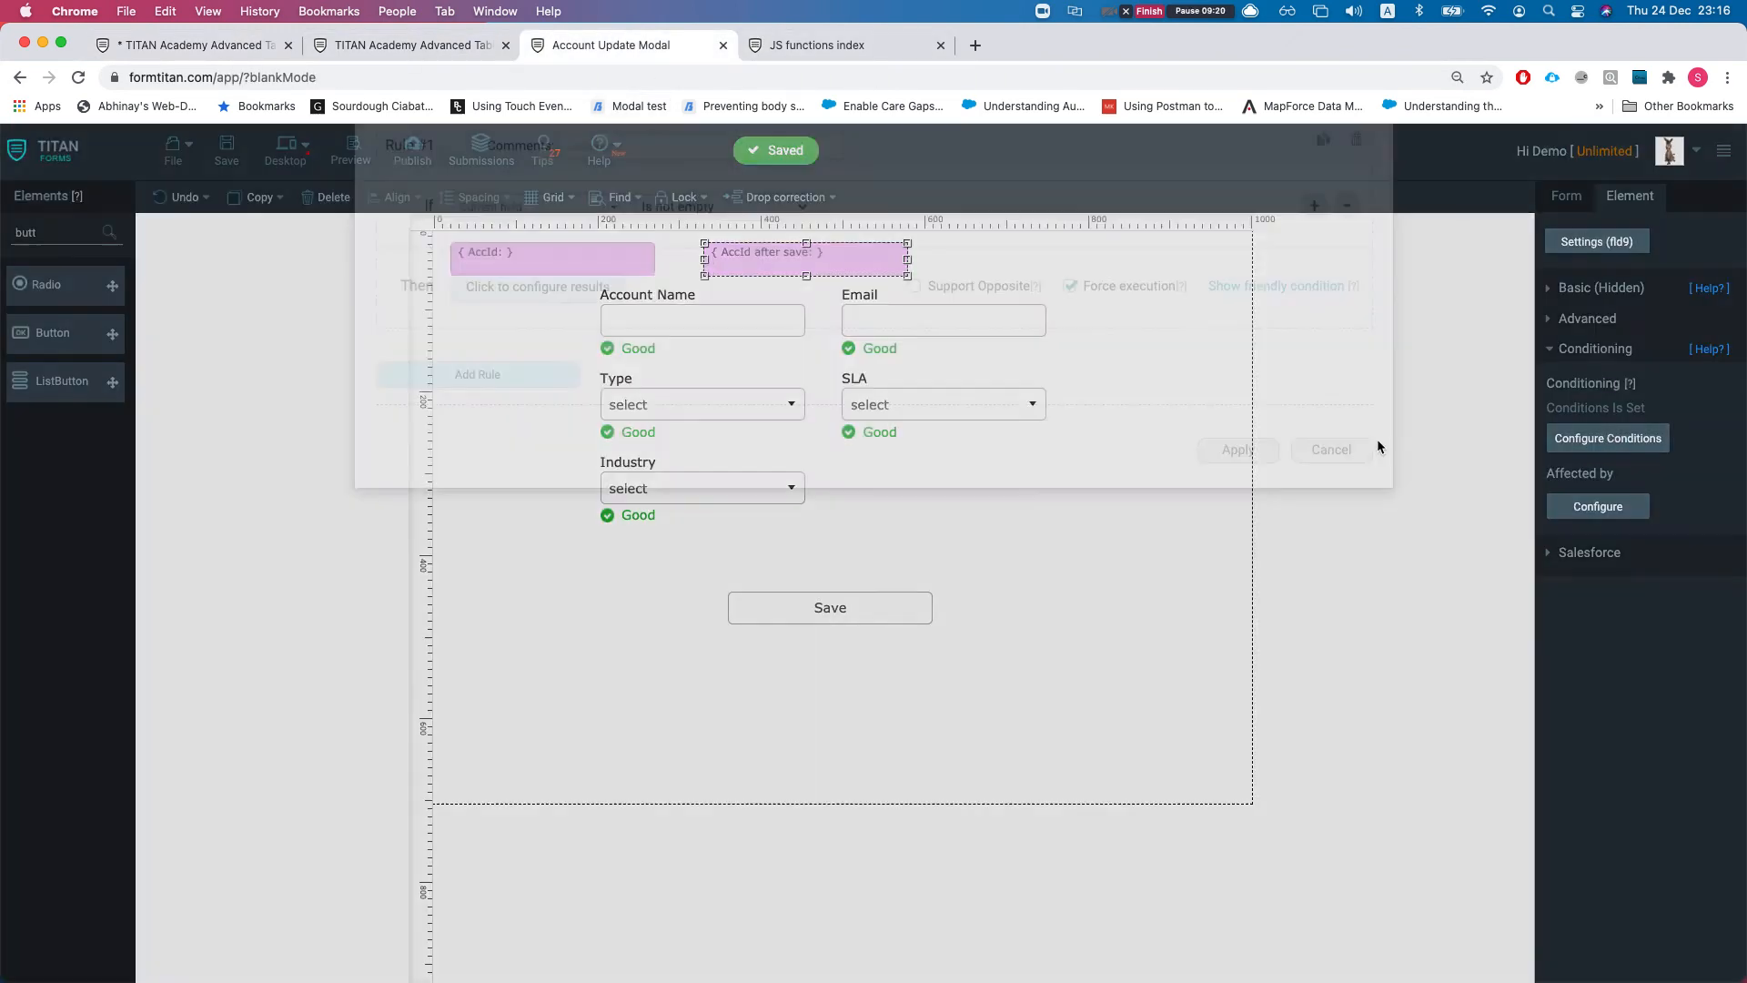
click(540, 390)
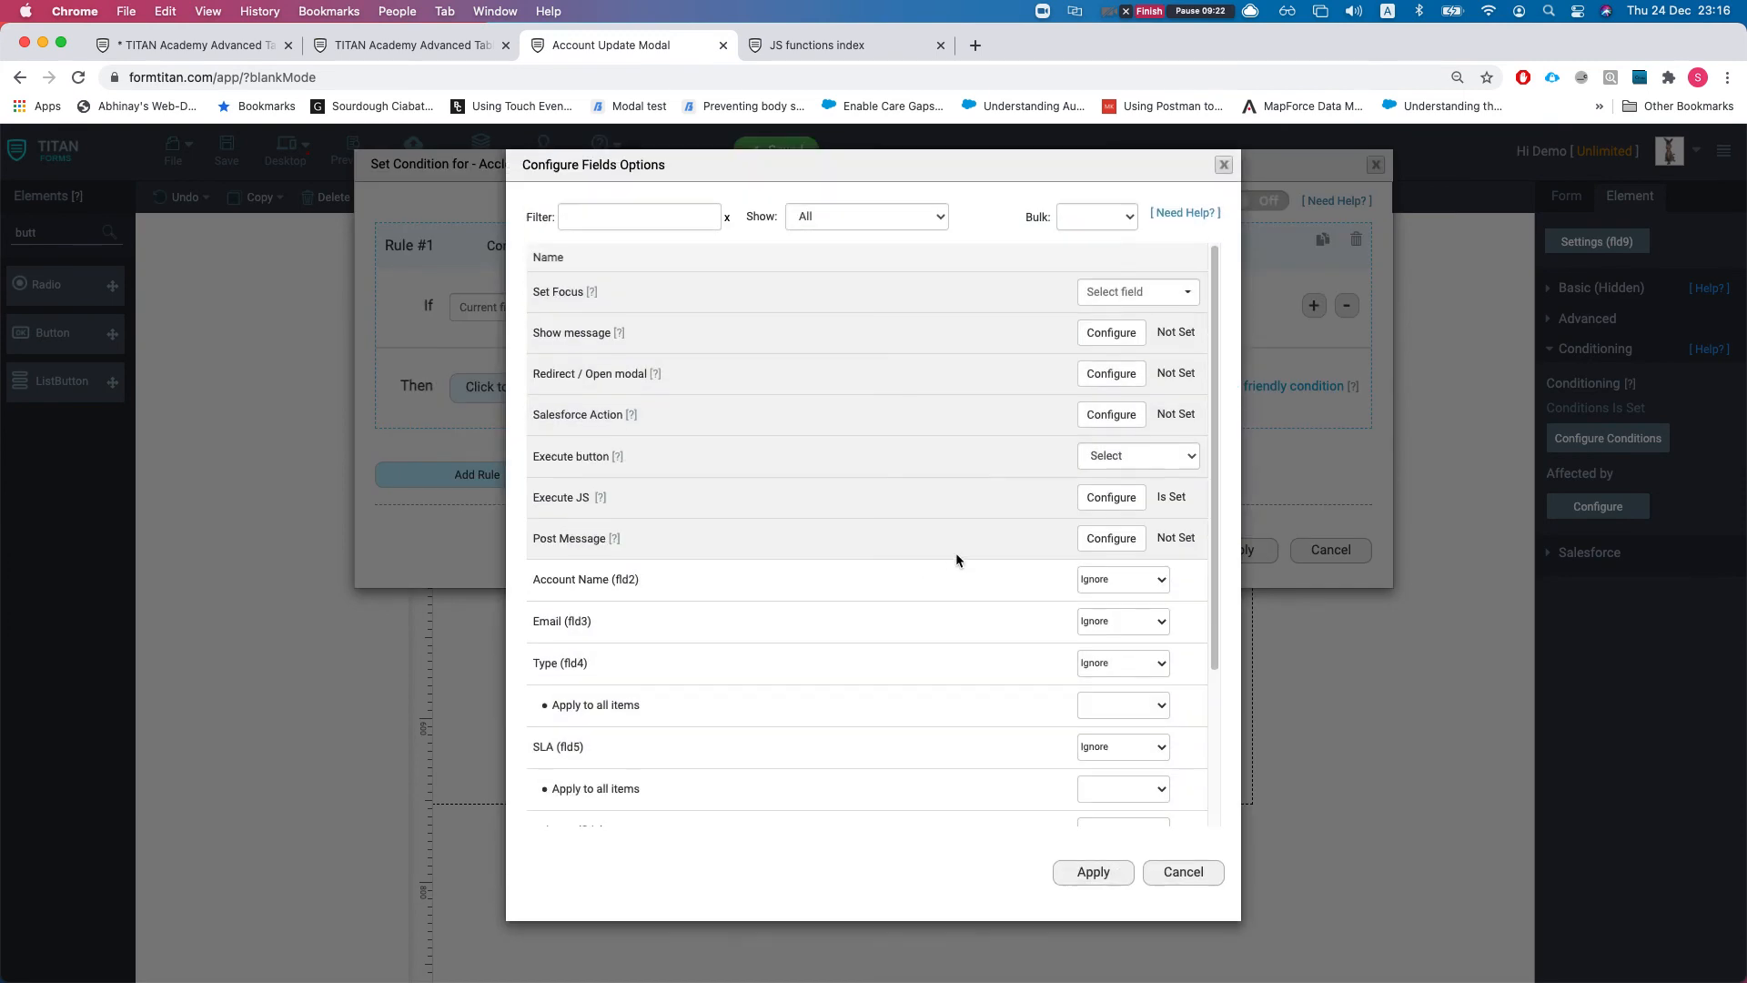
click(1111, 499)
Step: Reduce the script's code to the commented-out window.FTCloseModal() line and insert blank lines above it
click(714, 276)
drag(717, 261, 670, 273)
click(755, 274)
key(shift+Home)
key(BackSpace)
key(BackSpace)
click(625, 244)
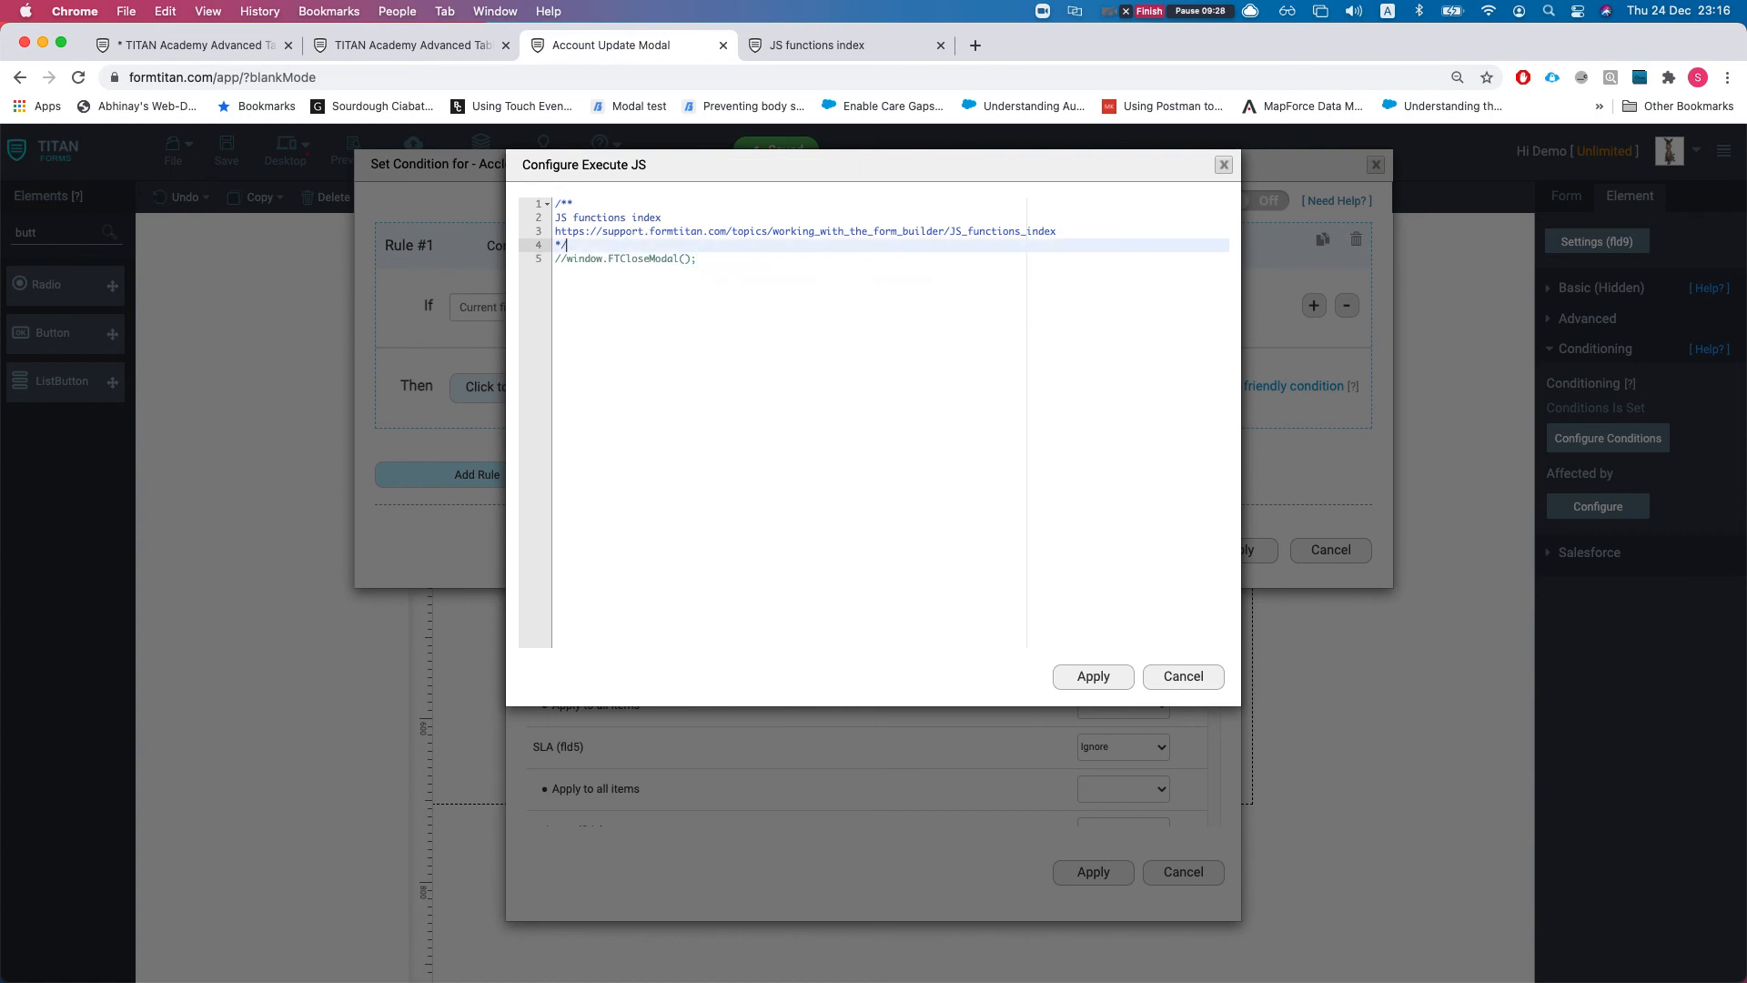
key(Return)
Step: Copy window.ftSetValueByID(fieldID, value); from the JS functions index into the script above the FTCloseModal line
click(776, 57)
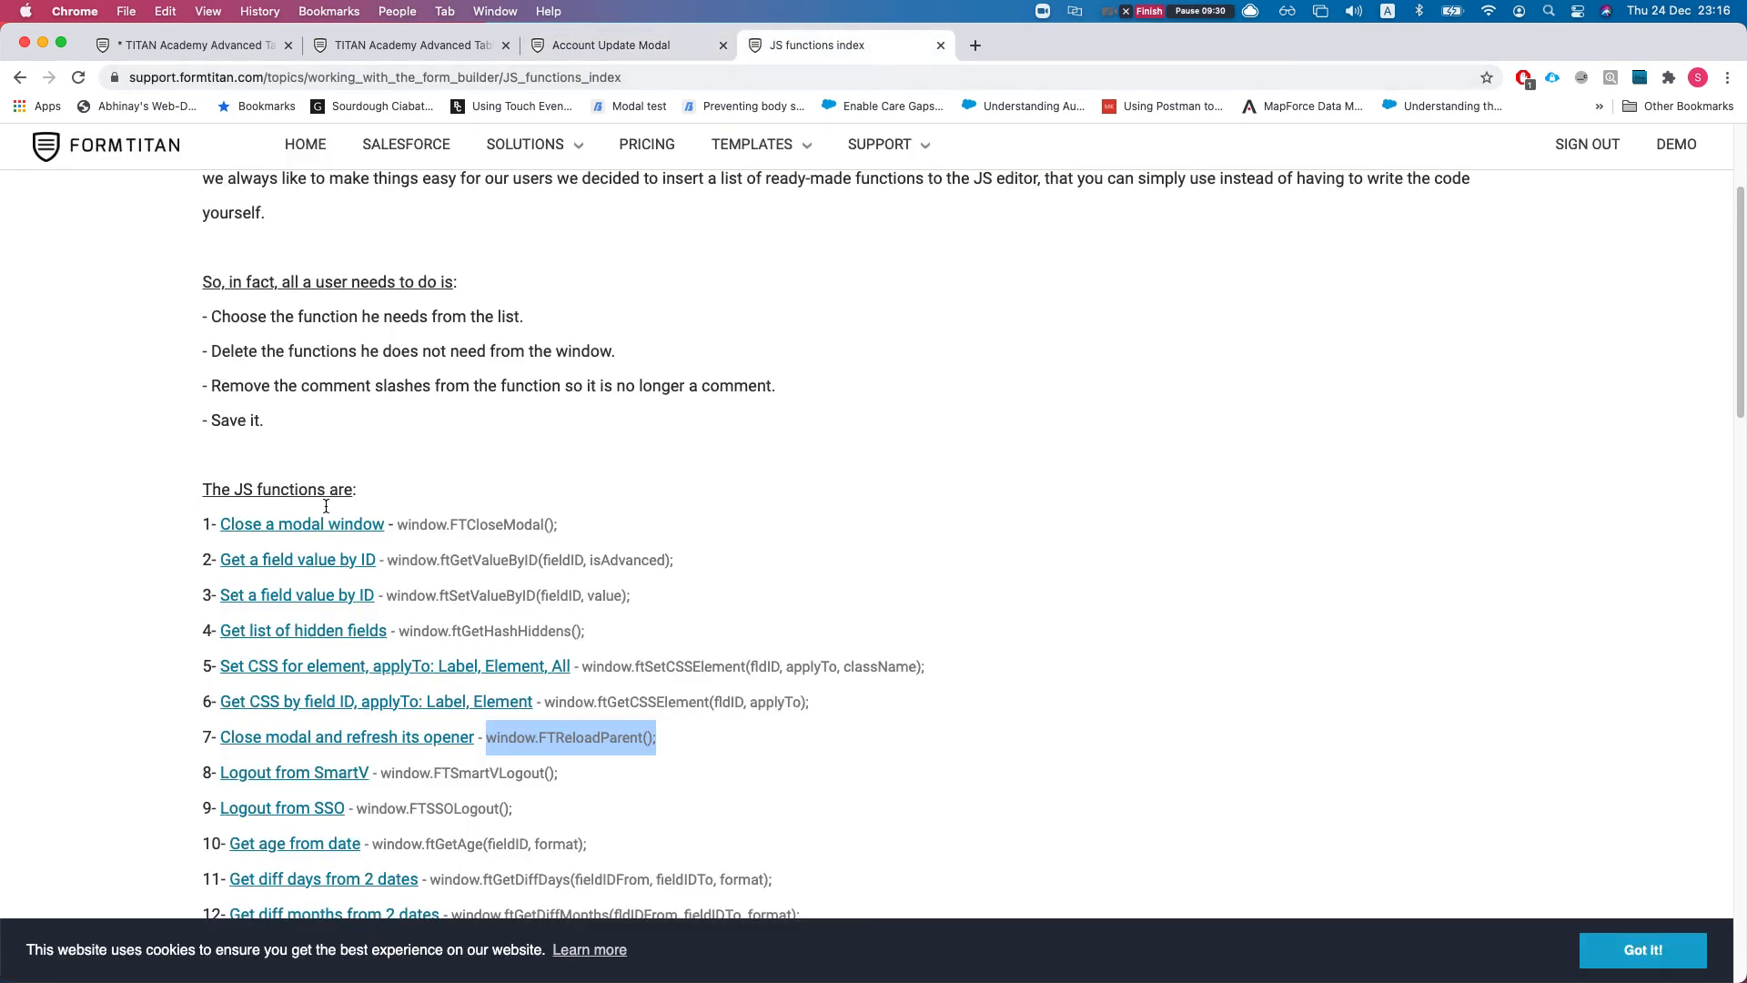
scroll(598, 654, down, 1)
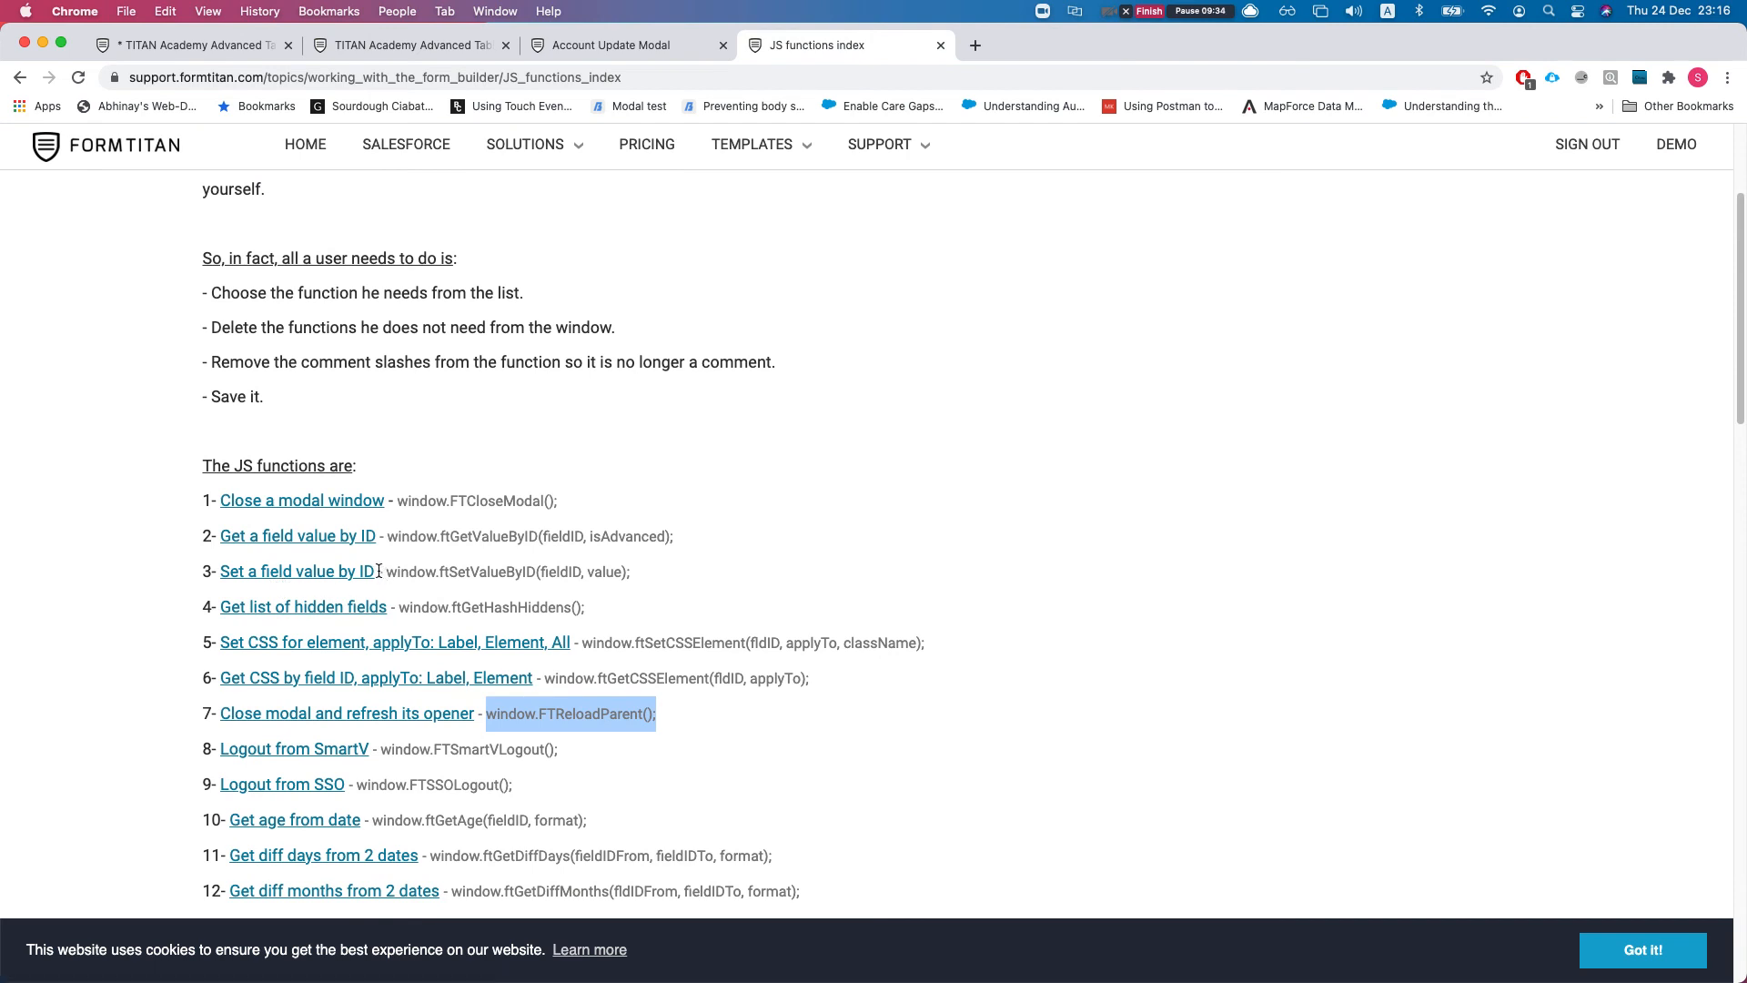
drag(382, 571, 629, 575)
key(super+c)
click(579, 52)
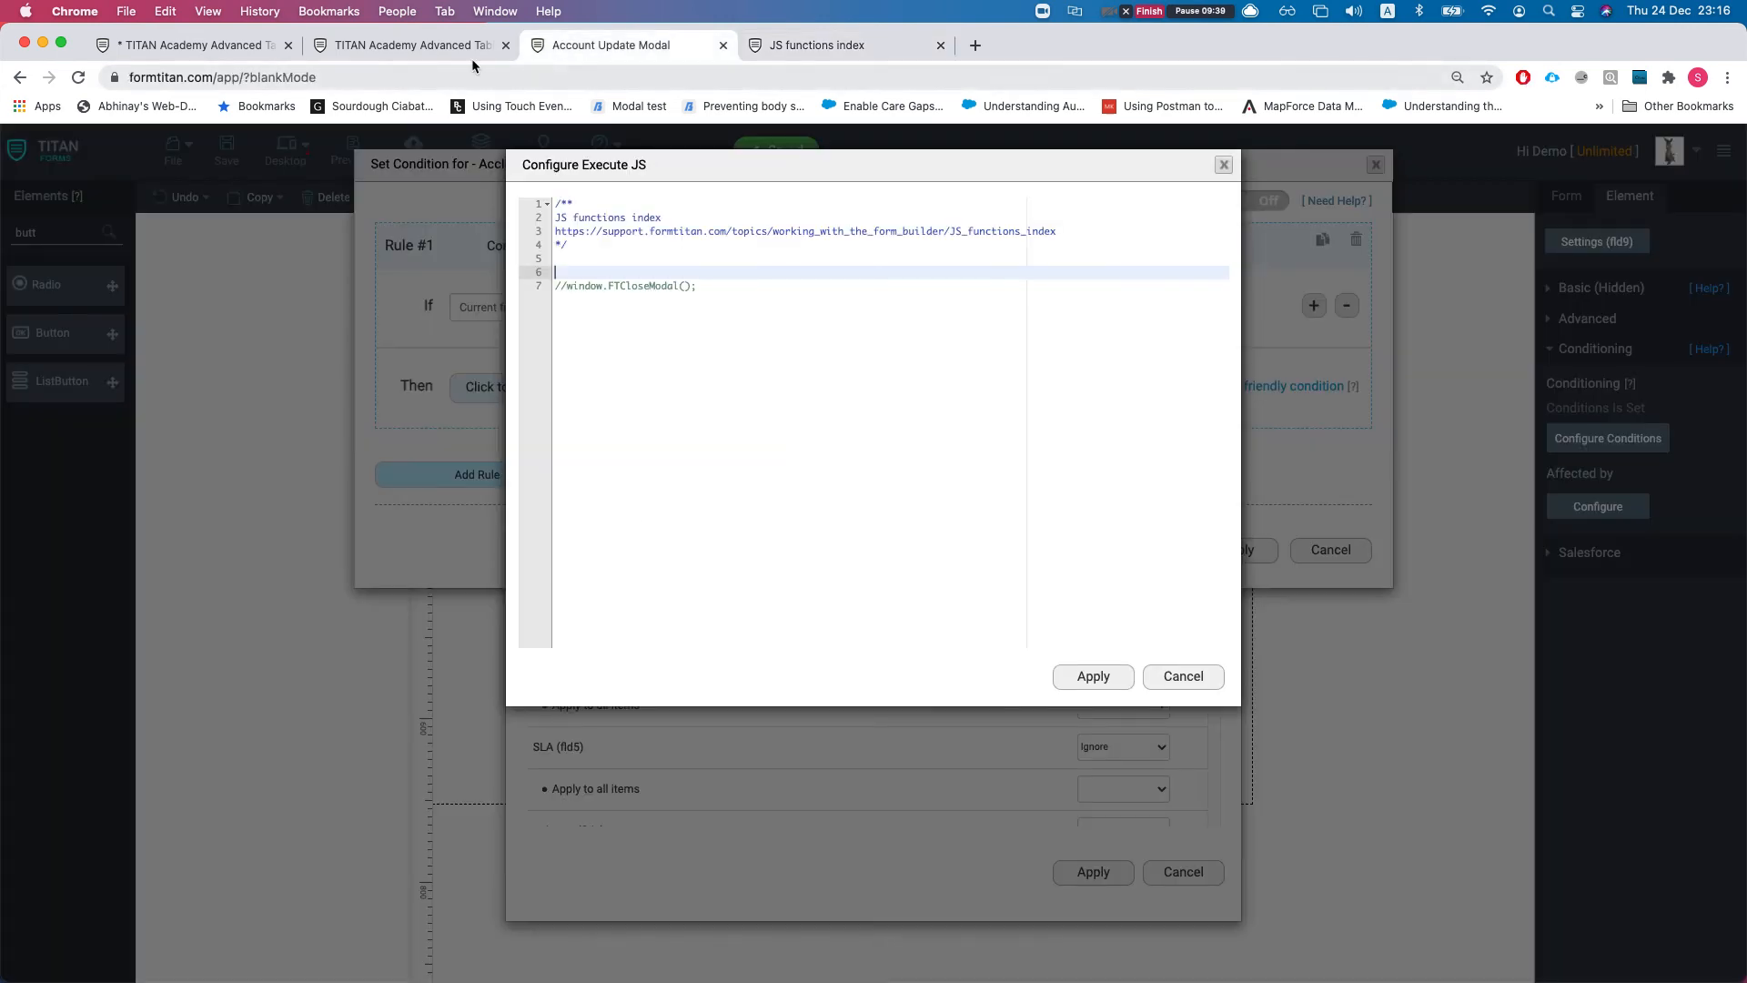
key(super+v)
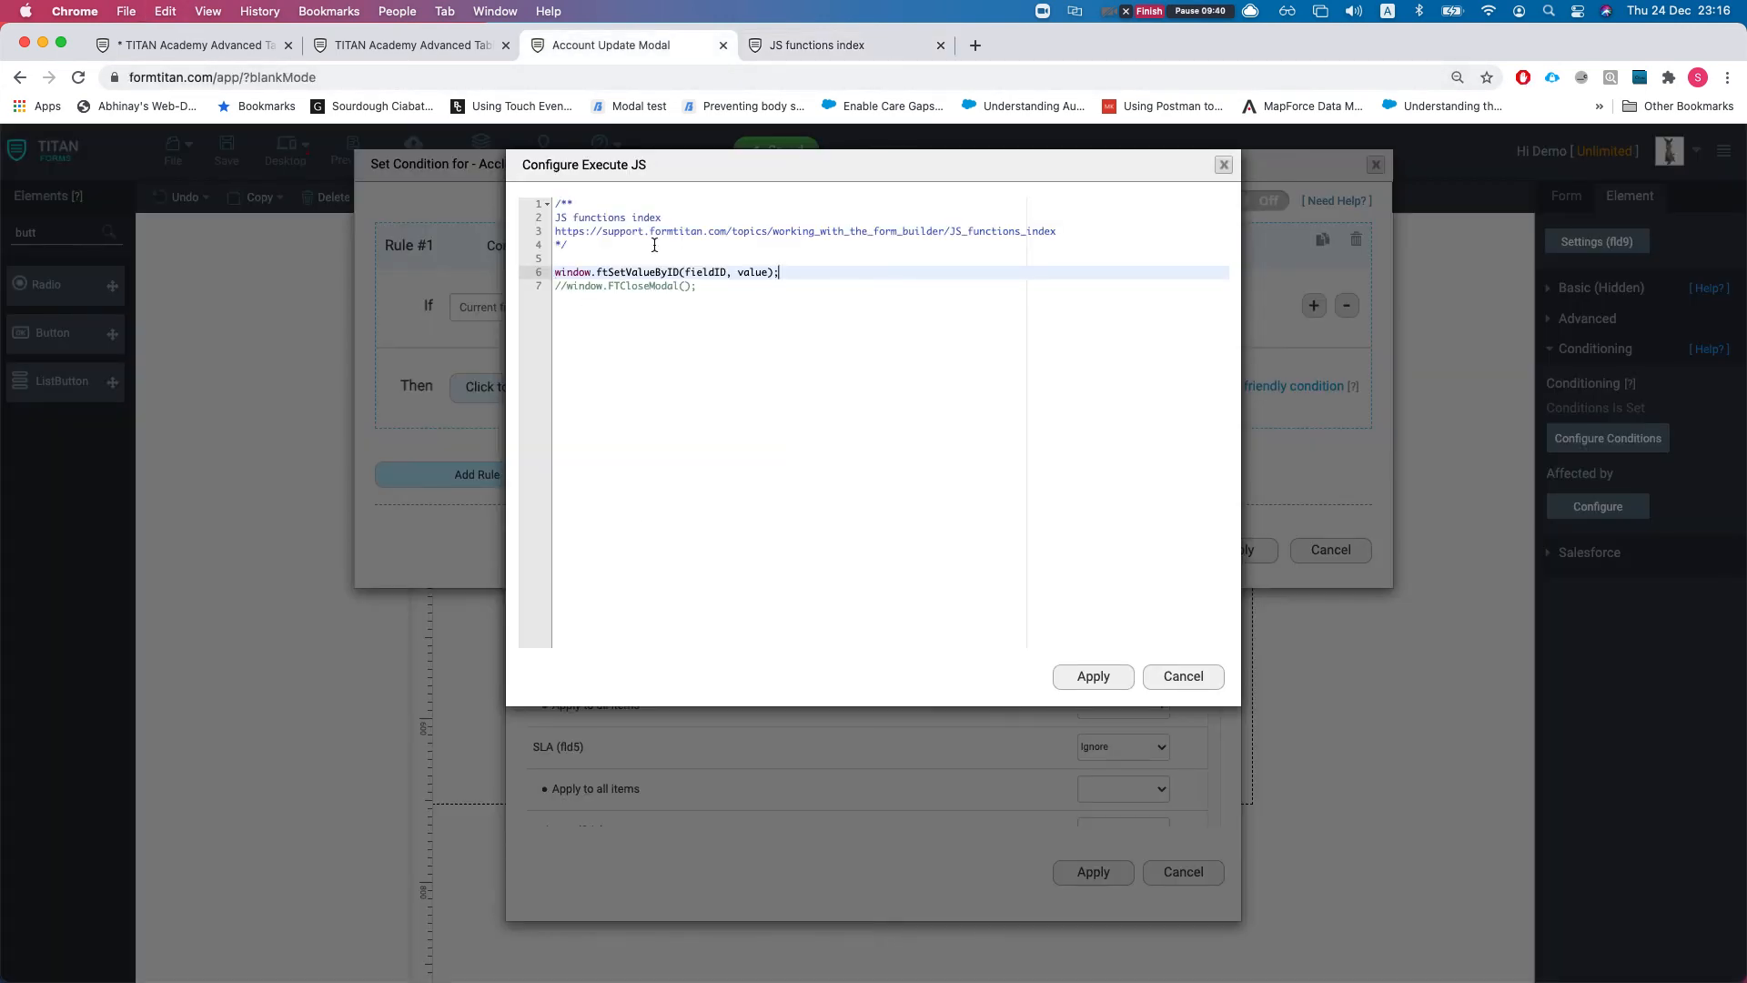
Step: Set the function's field ID to 'fld75' and change its call to window.parent.ftSetValueByID
double_click(703, 272)
text('fld75)
double_click(577, 273)
double_click(639, 273)
click(603, 272)
text(parent.)
Step: Clear the placeholder value argument from the window.parent.ftSetValueByID call
double_click(792, 273)
text('sdfsdf)
key(BackSpace)
key(BackSpace)
key(BackSpace)
key(BackSpace)
key(BackSpace)
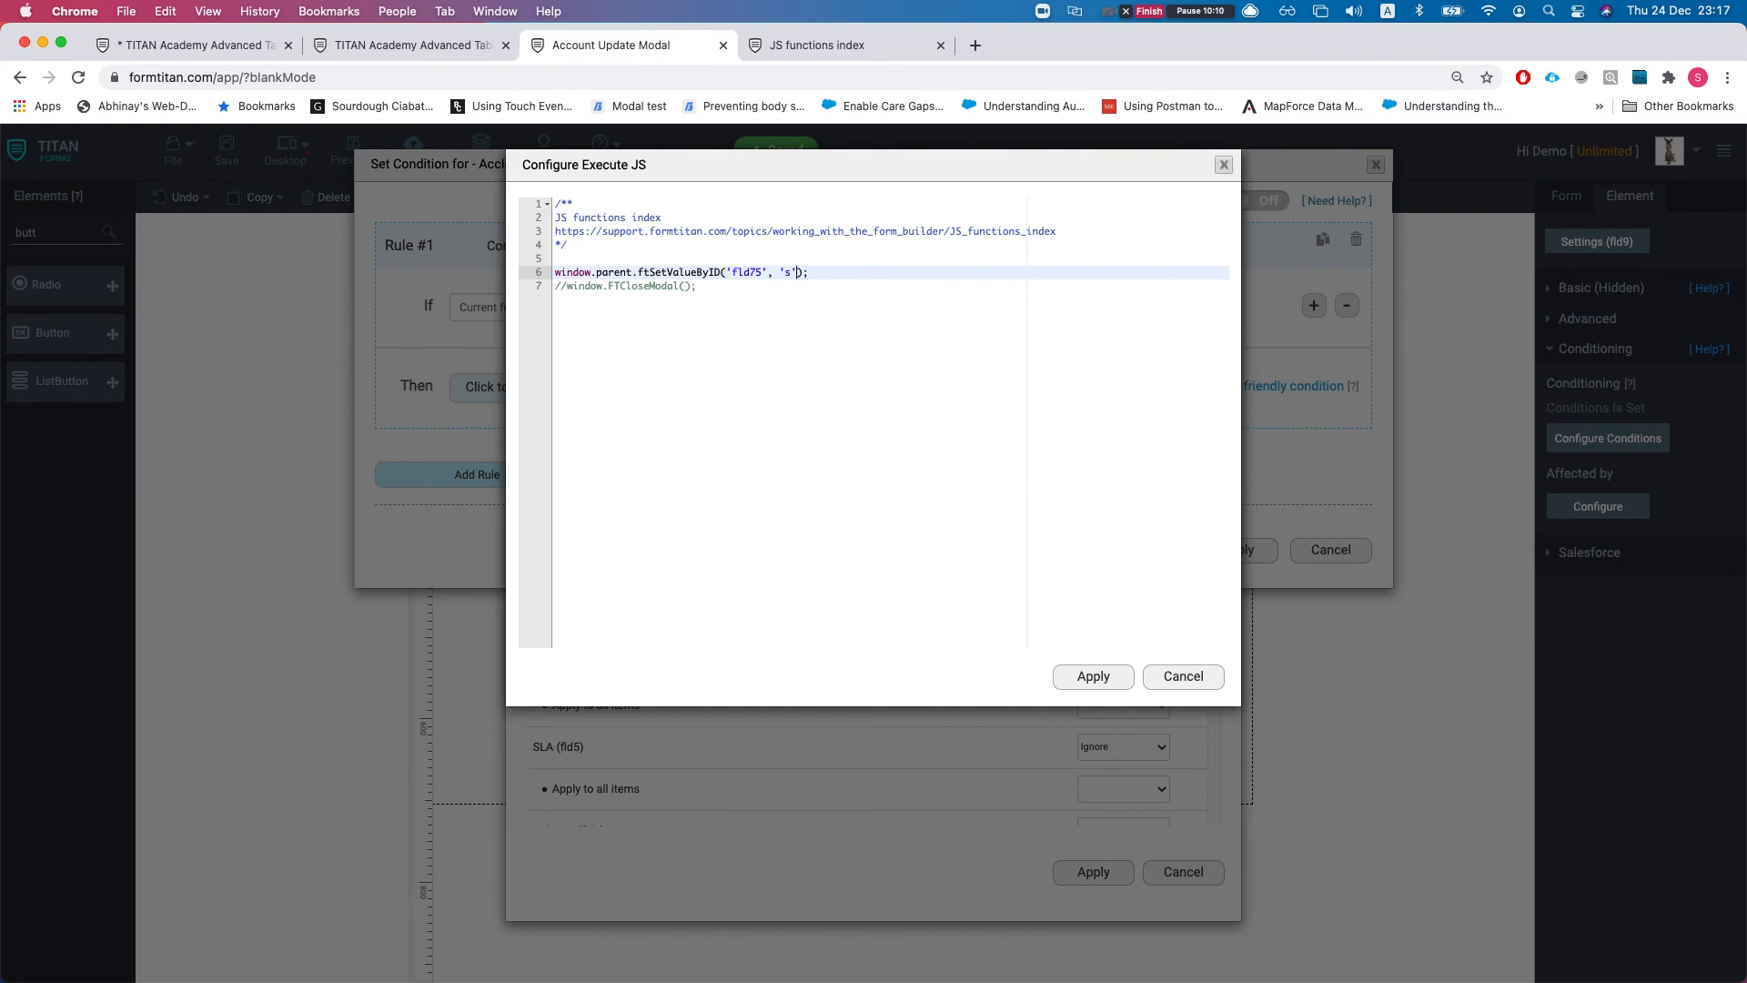
key(BackSpace)
key(BackSpace)
text(')
Step: Insert window.ftGetValueByID(fieldID, isAdvanced); from the JS functions index as the value argument of ftSetValueByID
click(823, 45)
click(634, 426)
scroll(584, 600, down, 1)
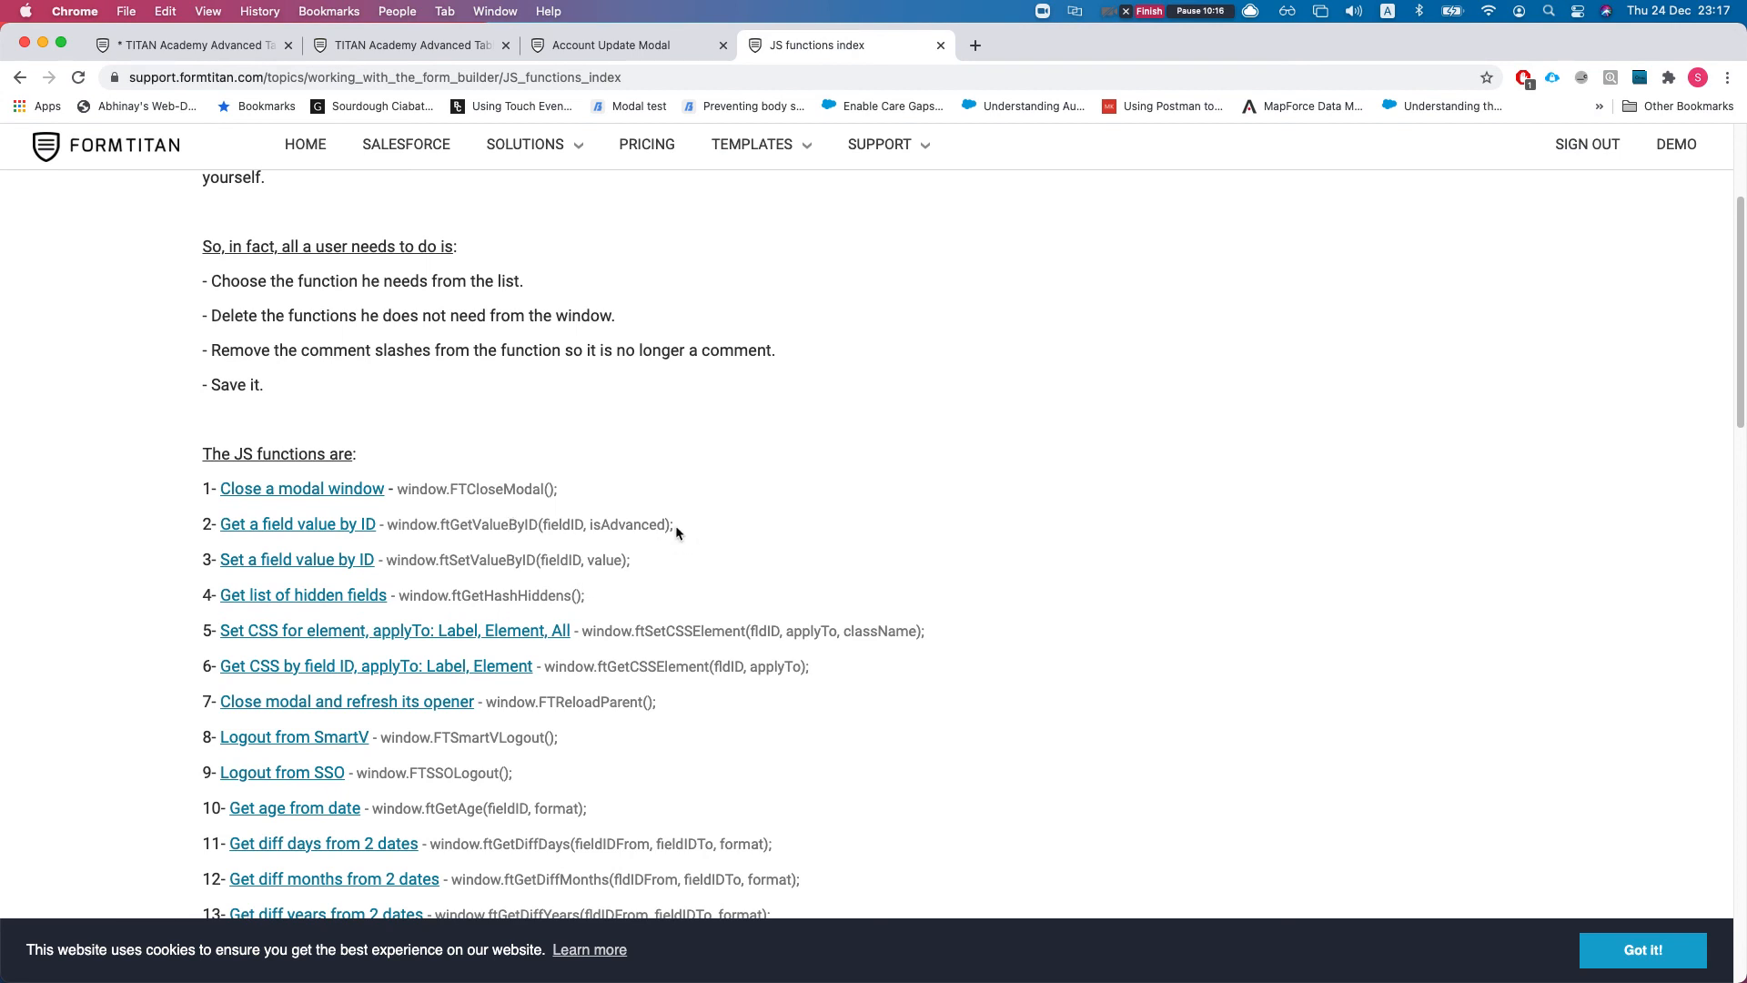
drag(677, 526, 424, 539)
key(super+c)
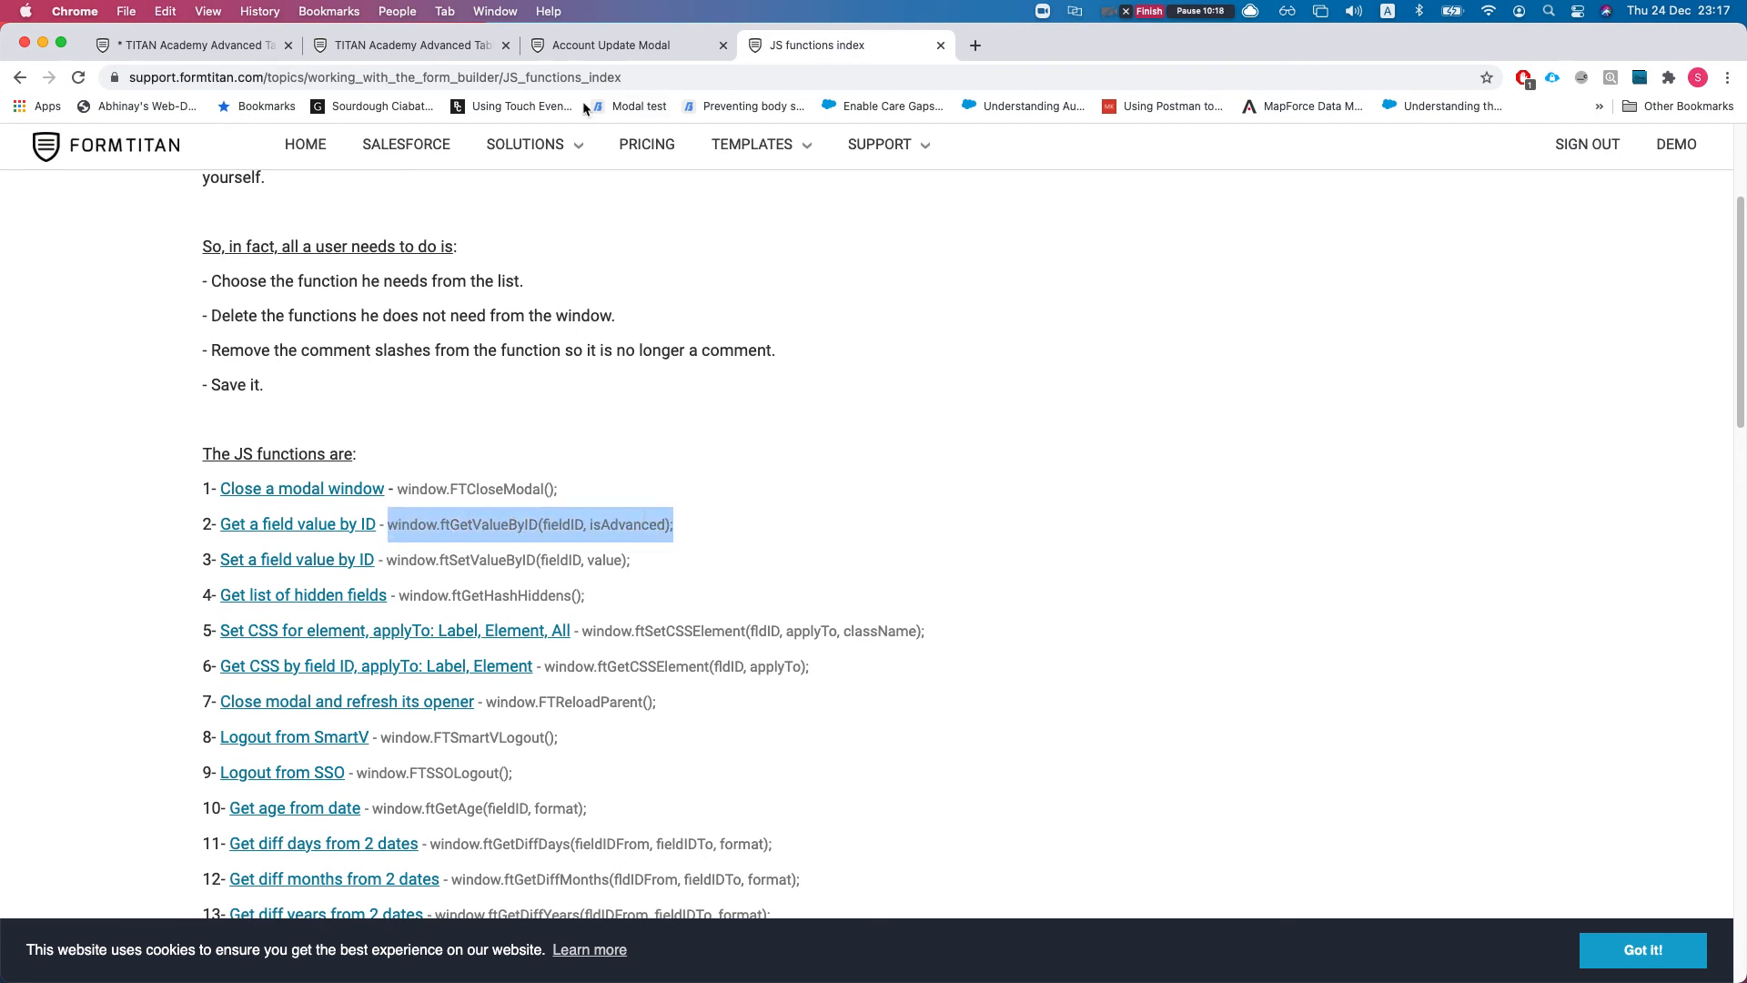
click(575, 45)
key(super+v)
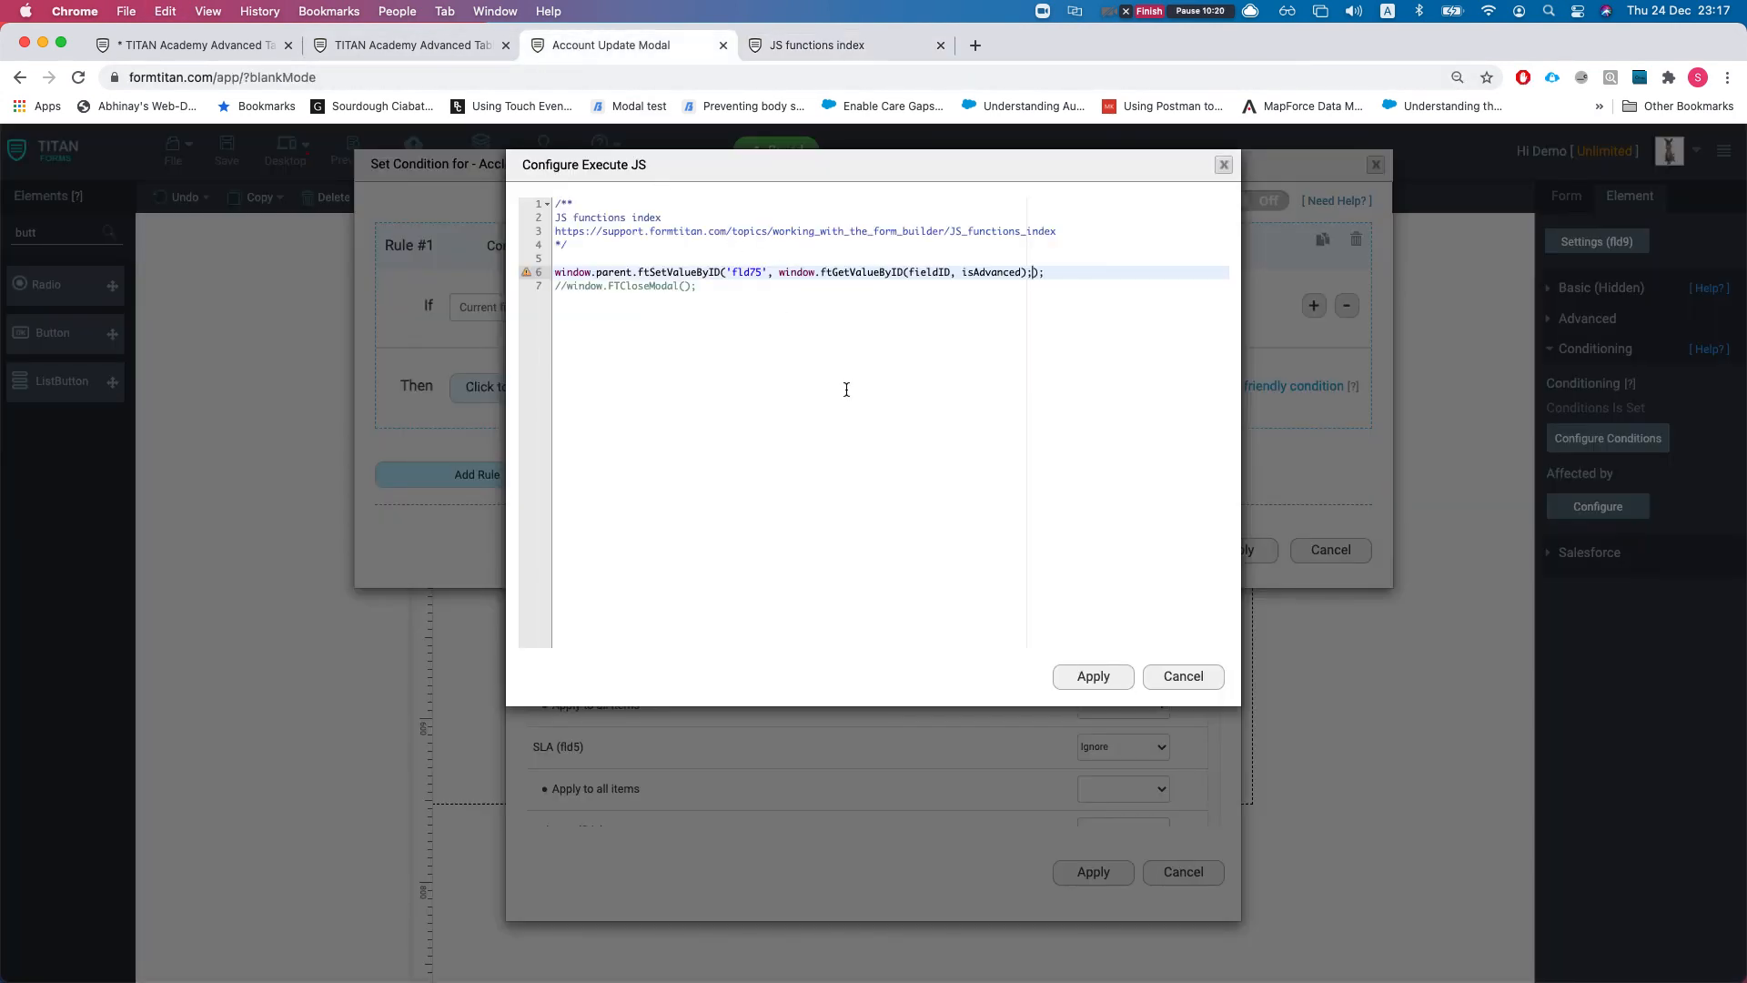
Step: Remove the isAdvanced argument and inner semicolon from ftGetValueByID and replace its fieldID with empty quotes
double_click(972, 273)
key(BackSpace)
key(BackSpace)
key(BackSpace)
click(959, 274)
key(BackSpace)
double_click(933, 272)
key(BackSpace)
text(')
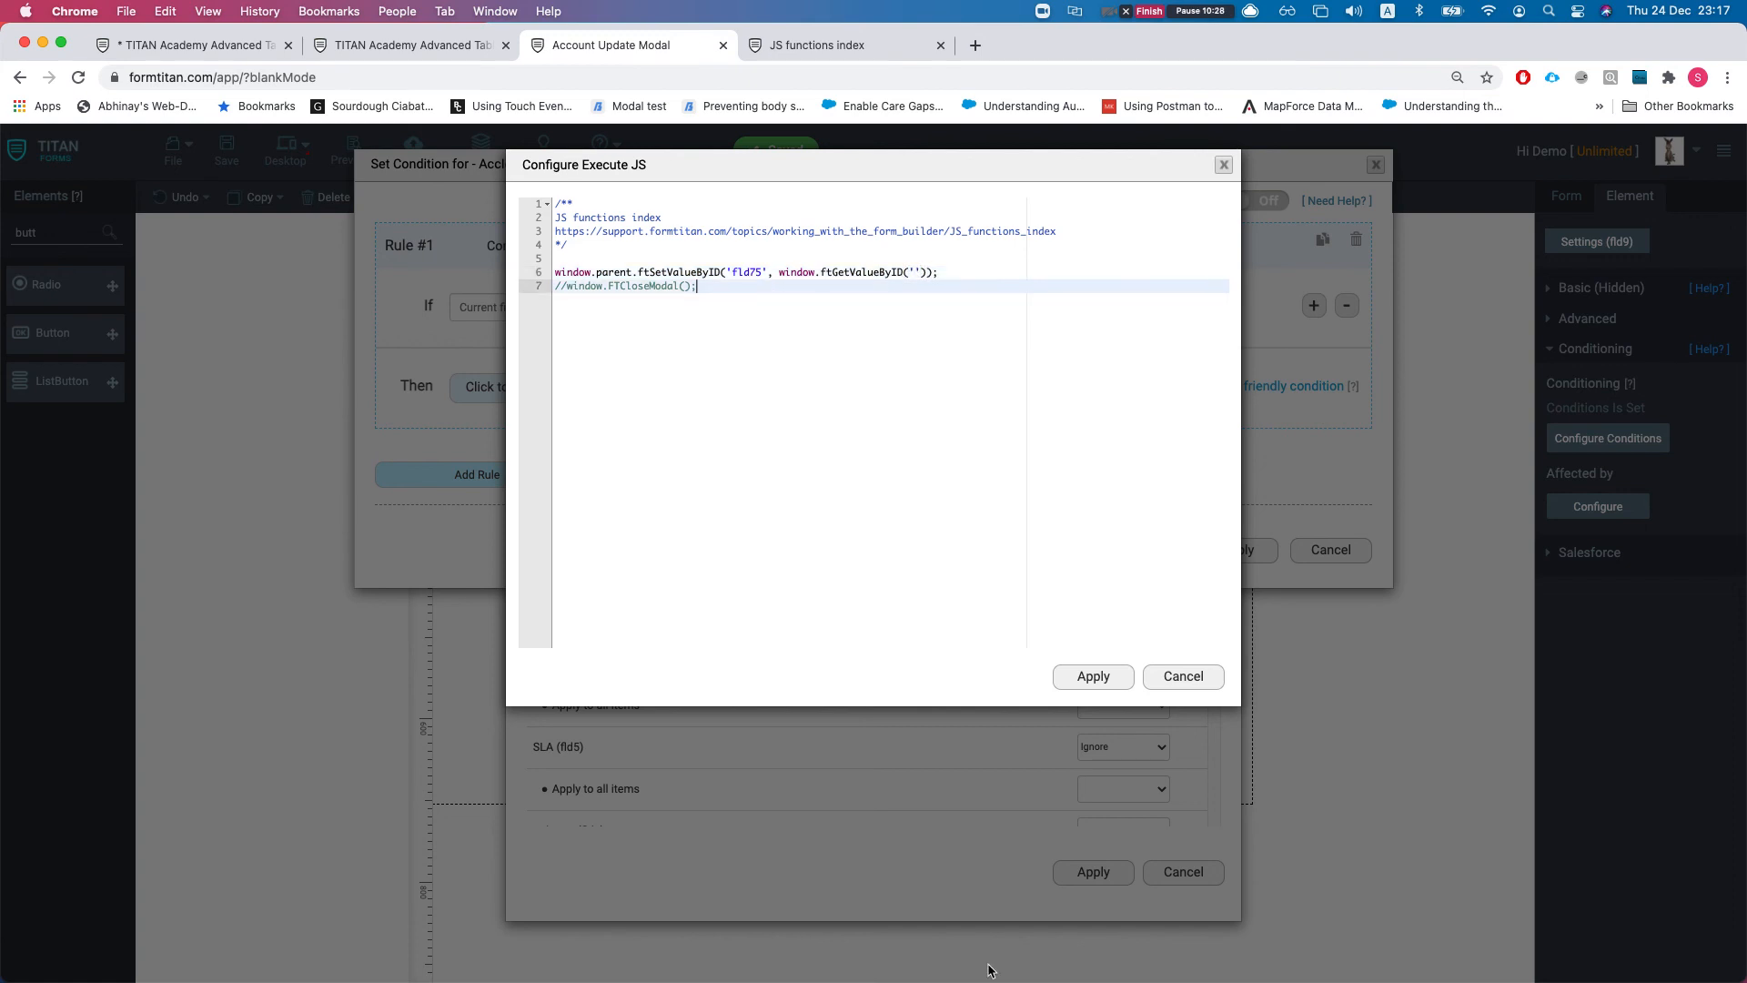
Step: Apply the script, the field options and the AccId after save condition
click(1093, 680)
click(1092, 872)
click(1236, 550)
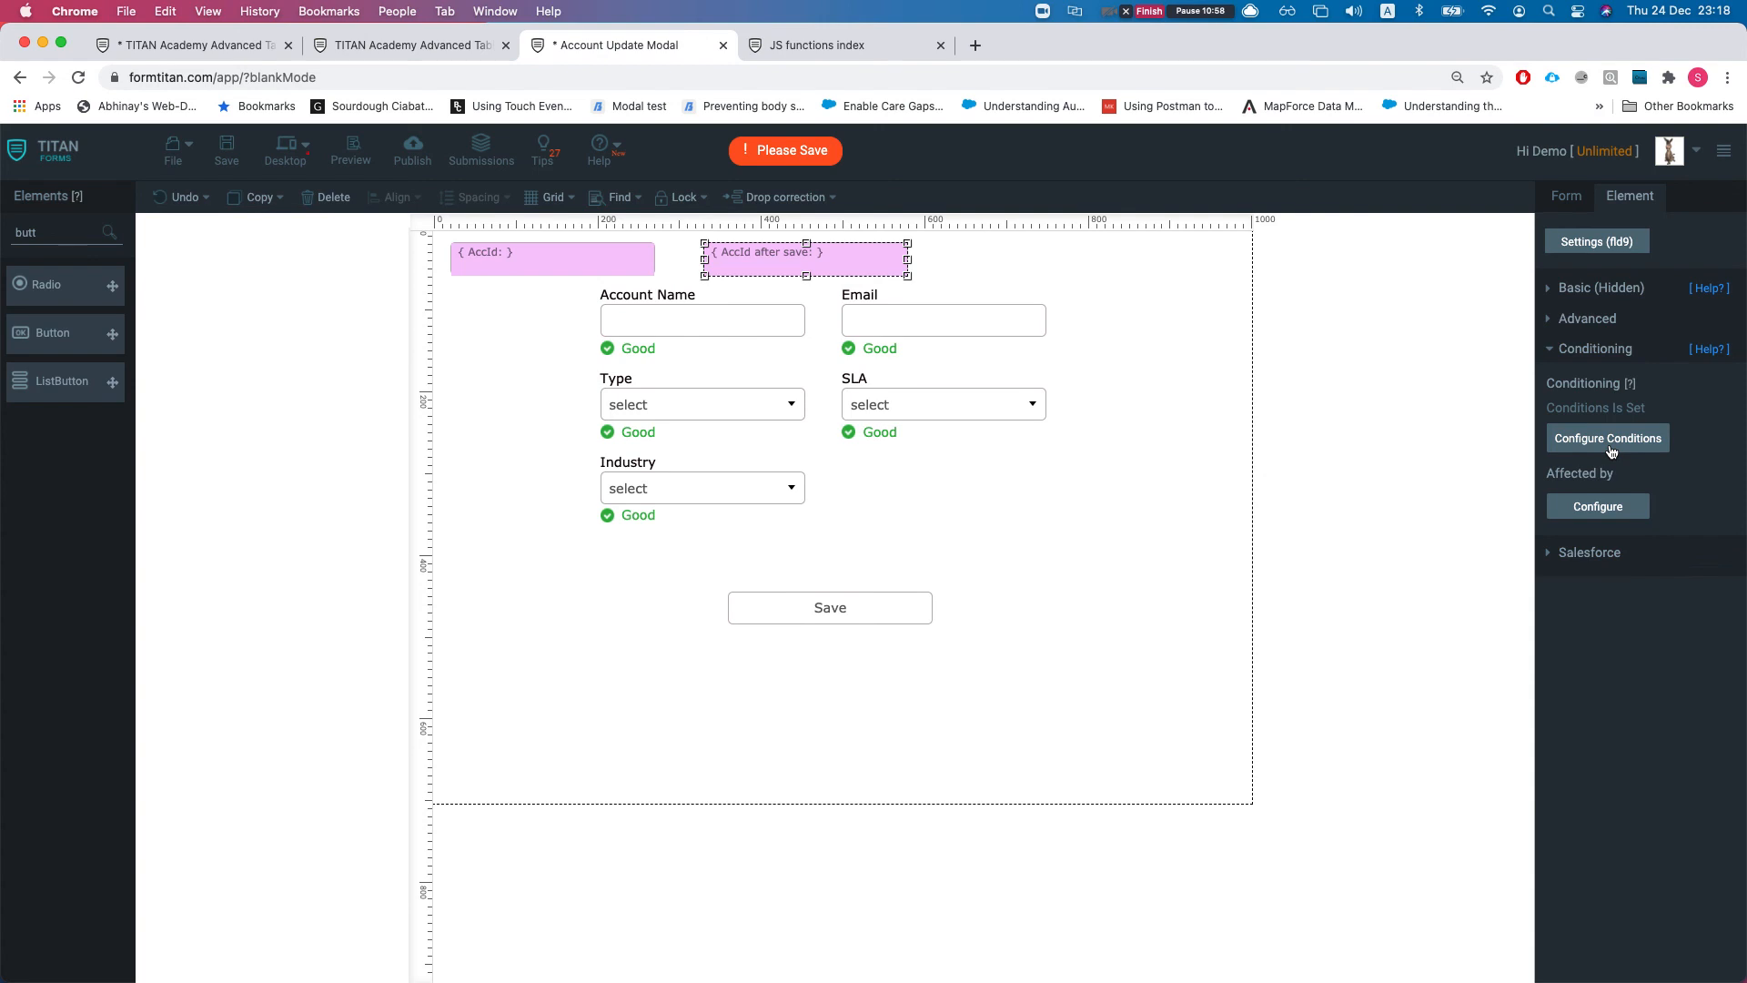
Step: Check the Save button's Salesforce action for its return record field and look up the AccId after save field's ID
click(1610, 450)
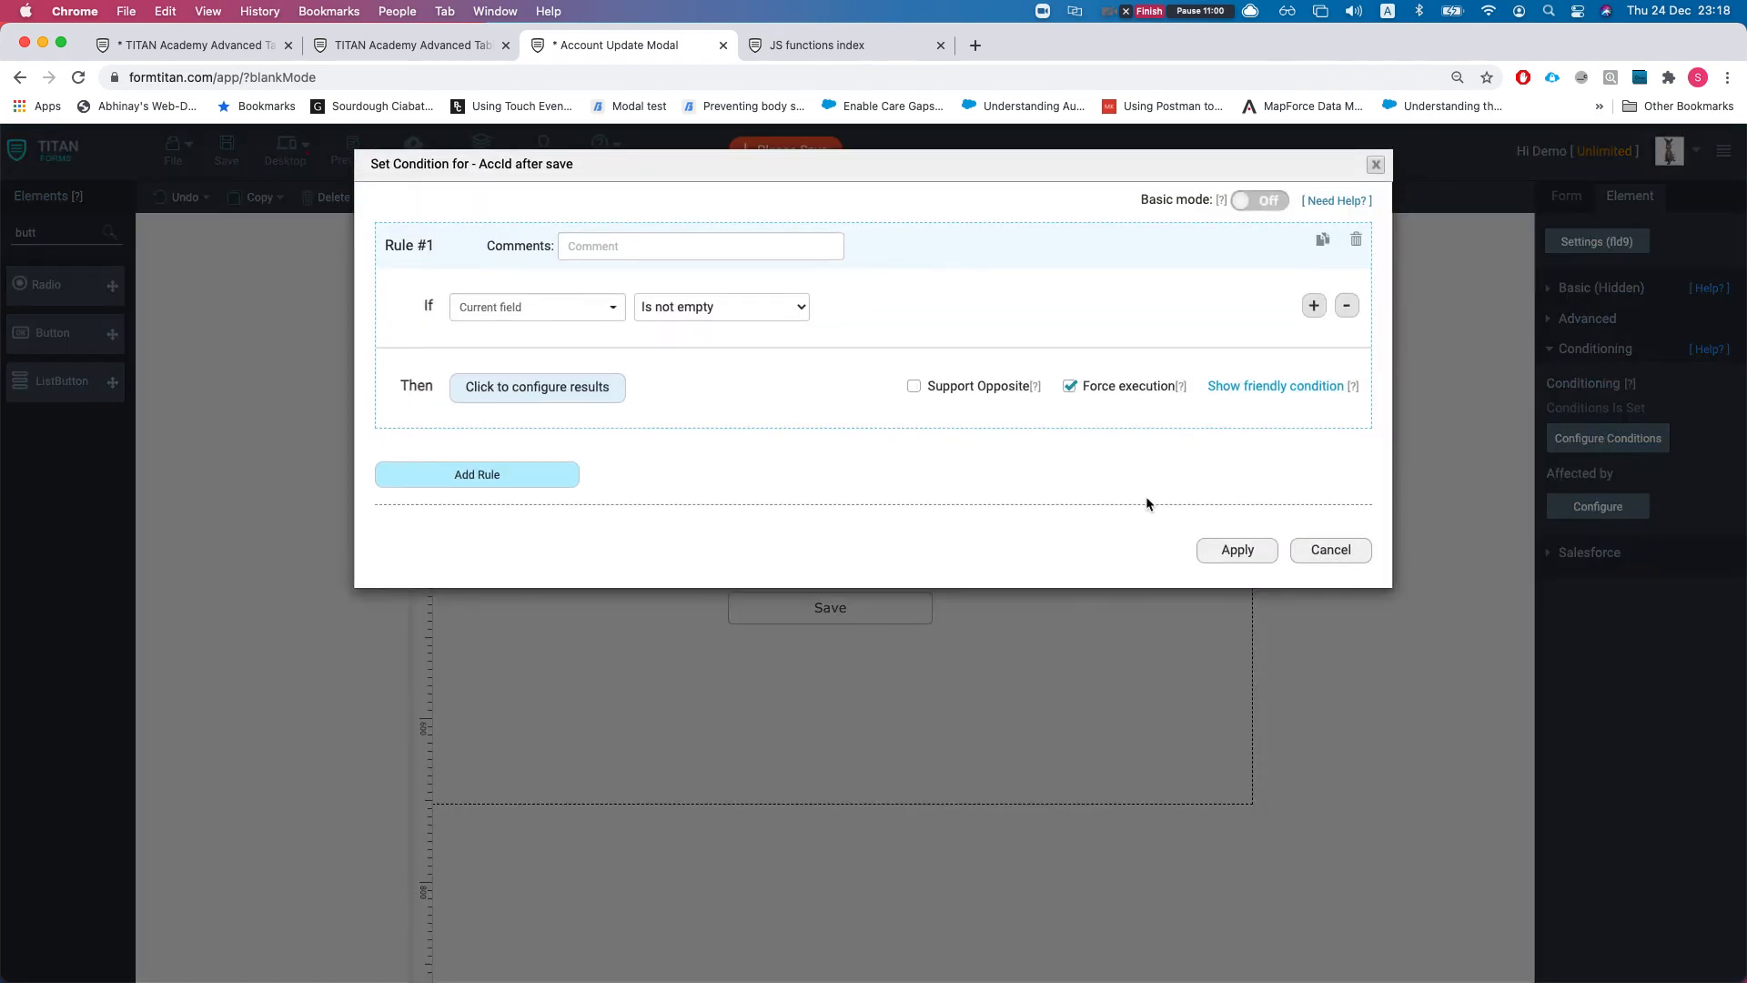
click(1356, 562)
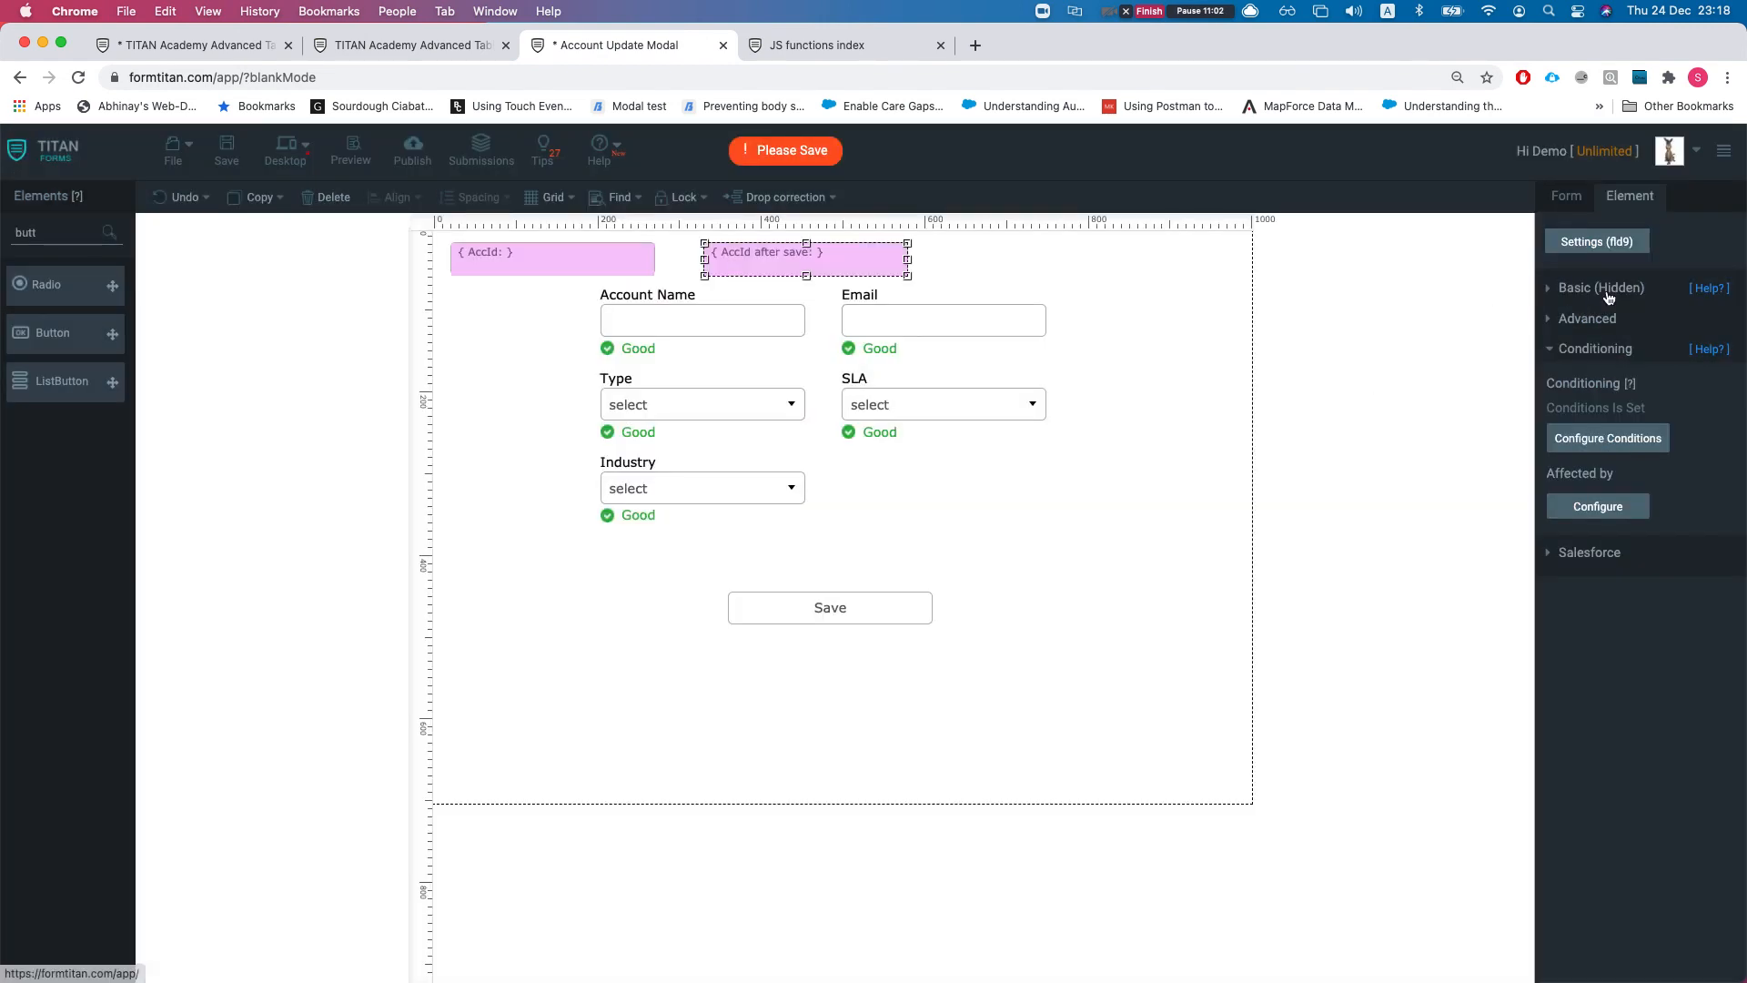
click(1019, 613)
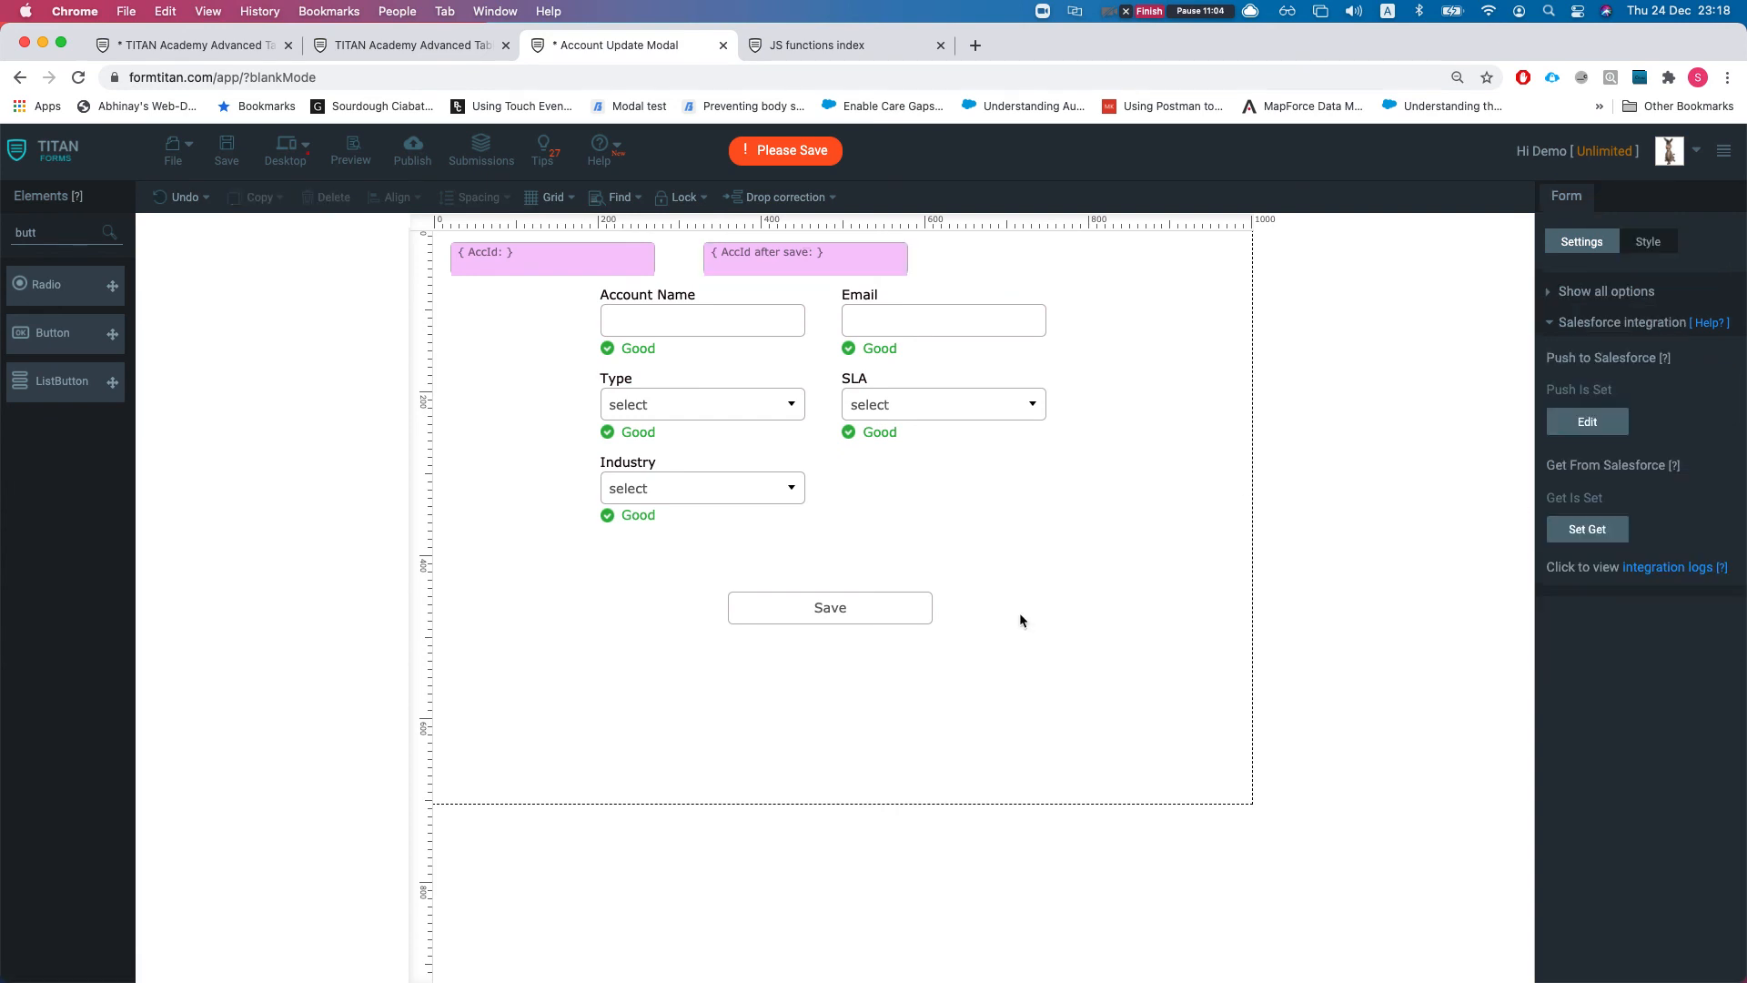
click(902, 619)
click(1597, 553)
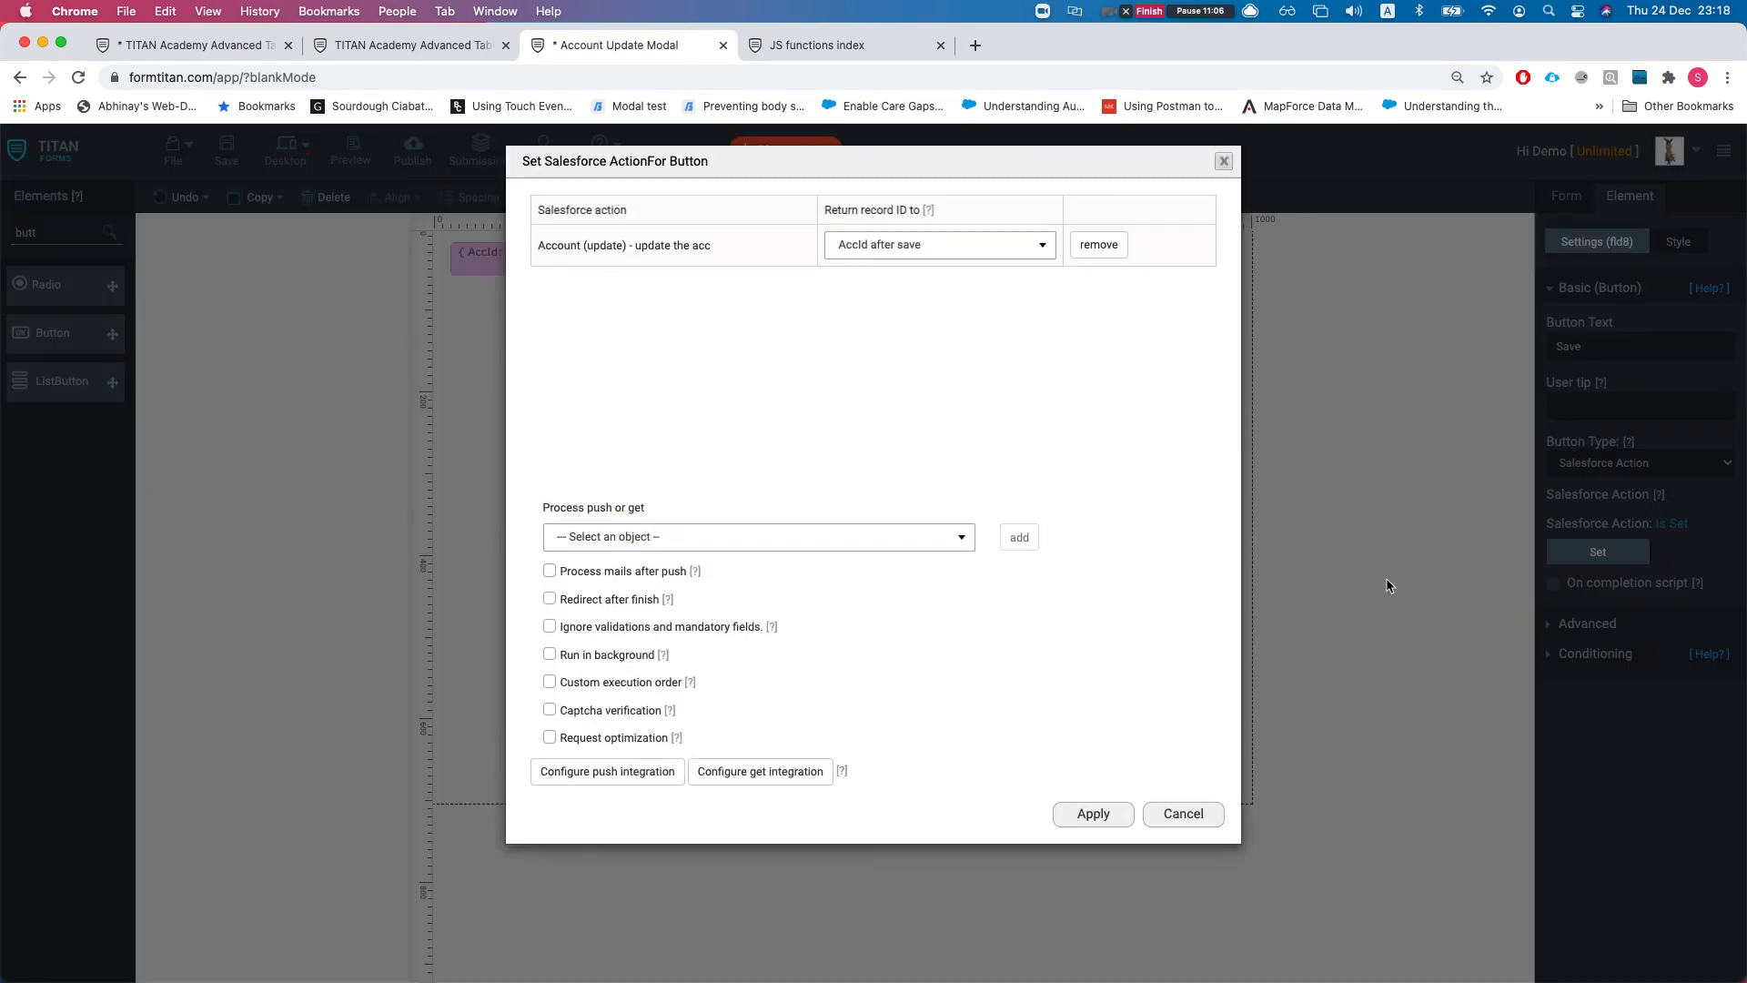
click(1182, 815)
click(823, 270)
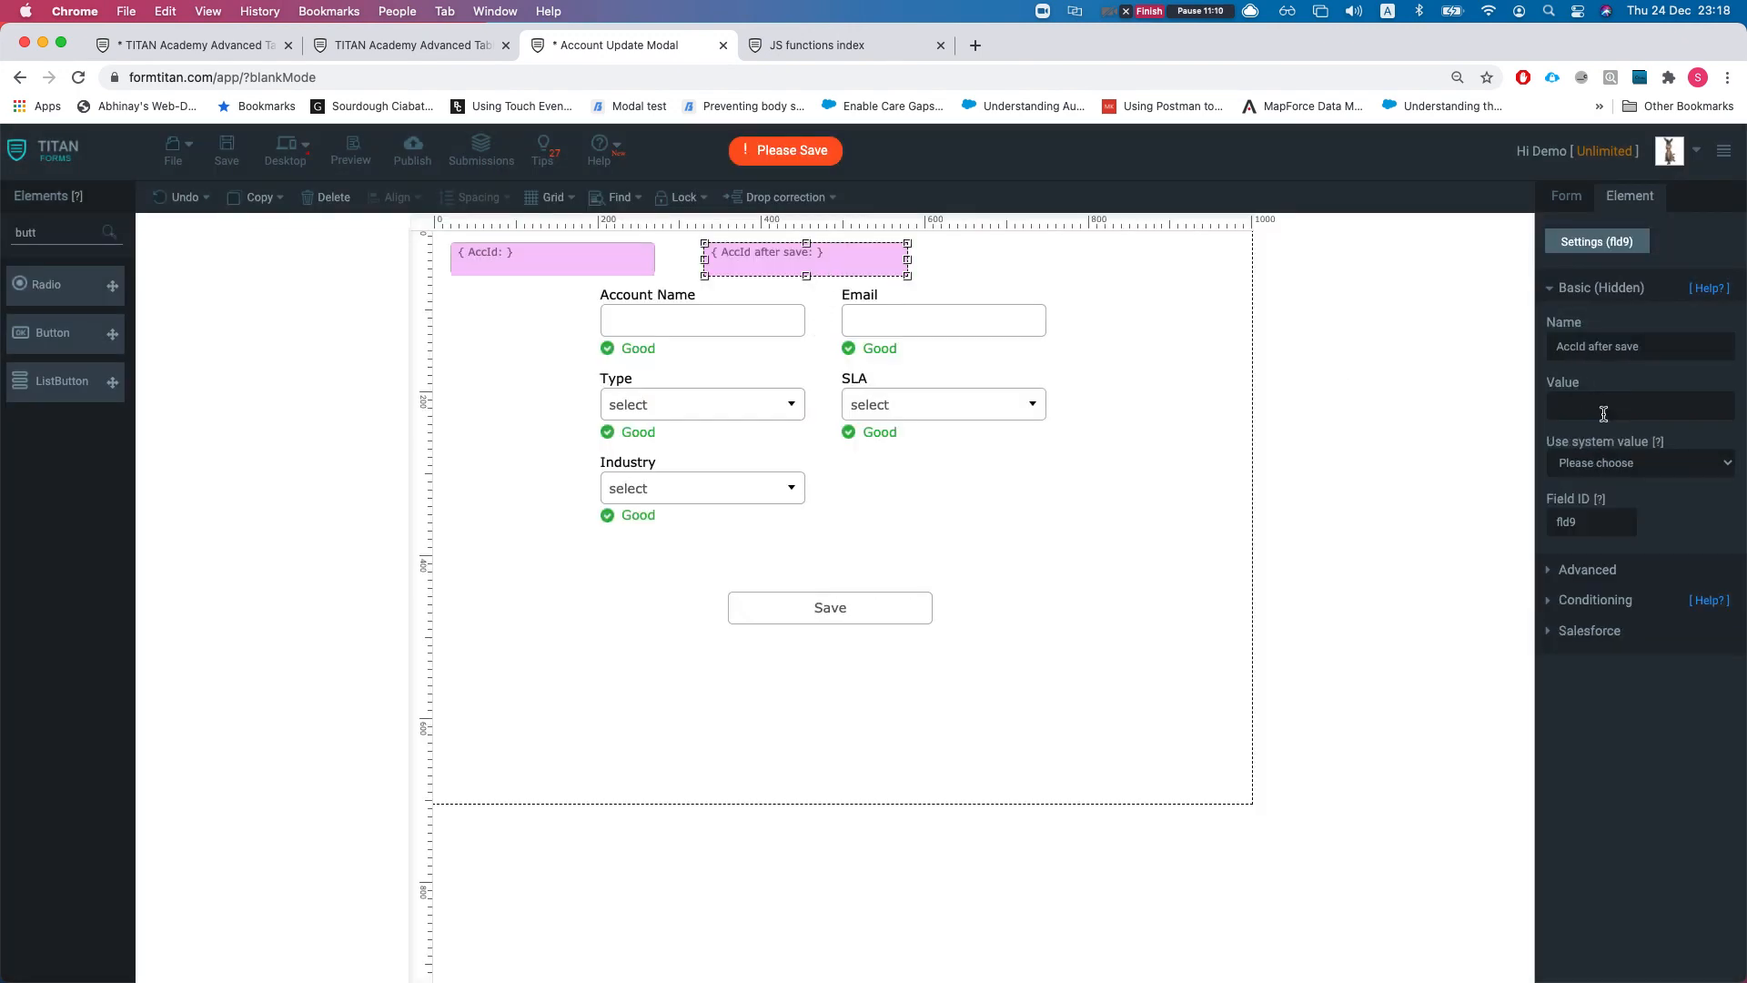
Step: Enter fld9 as the field ID of ftGetValueByID in the AccId after save condition's script and apply it
click(1629, 590)
click(1634, 456)
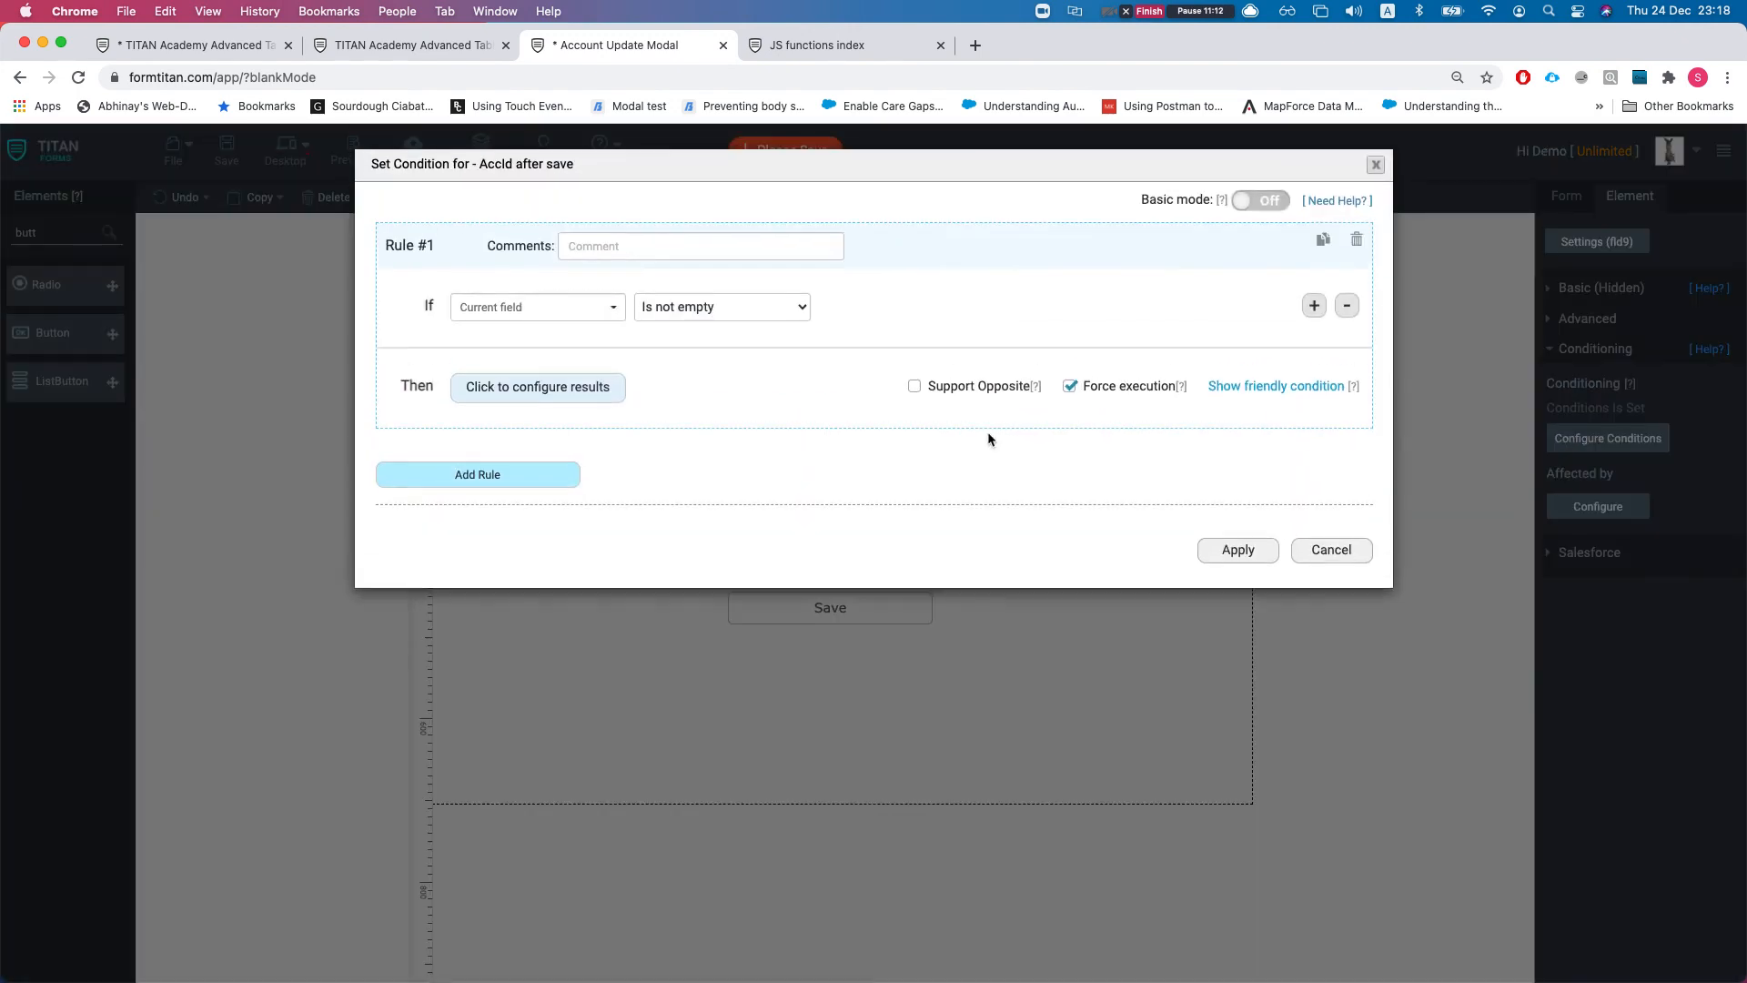
click(543, 390)
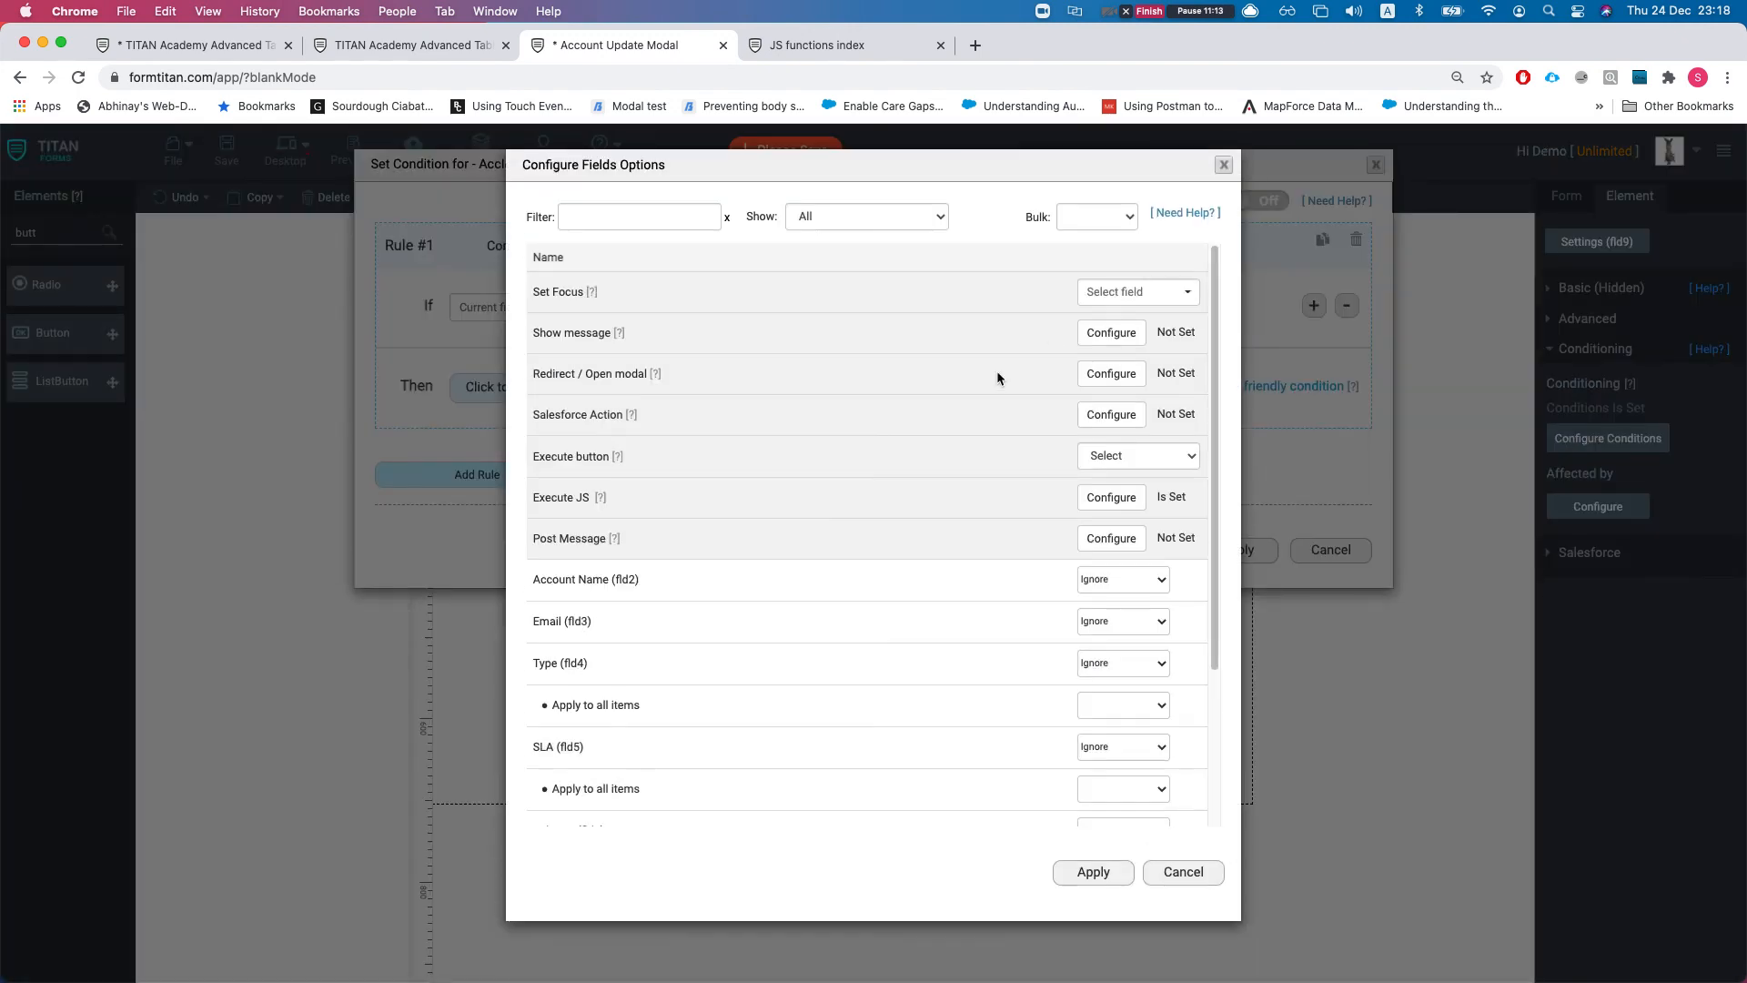
click(1112, 498)
click(913, 269)
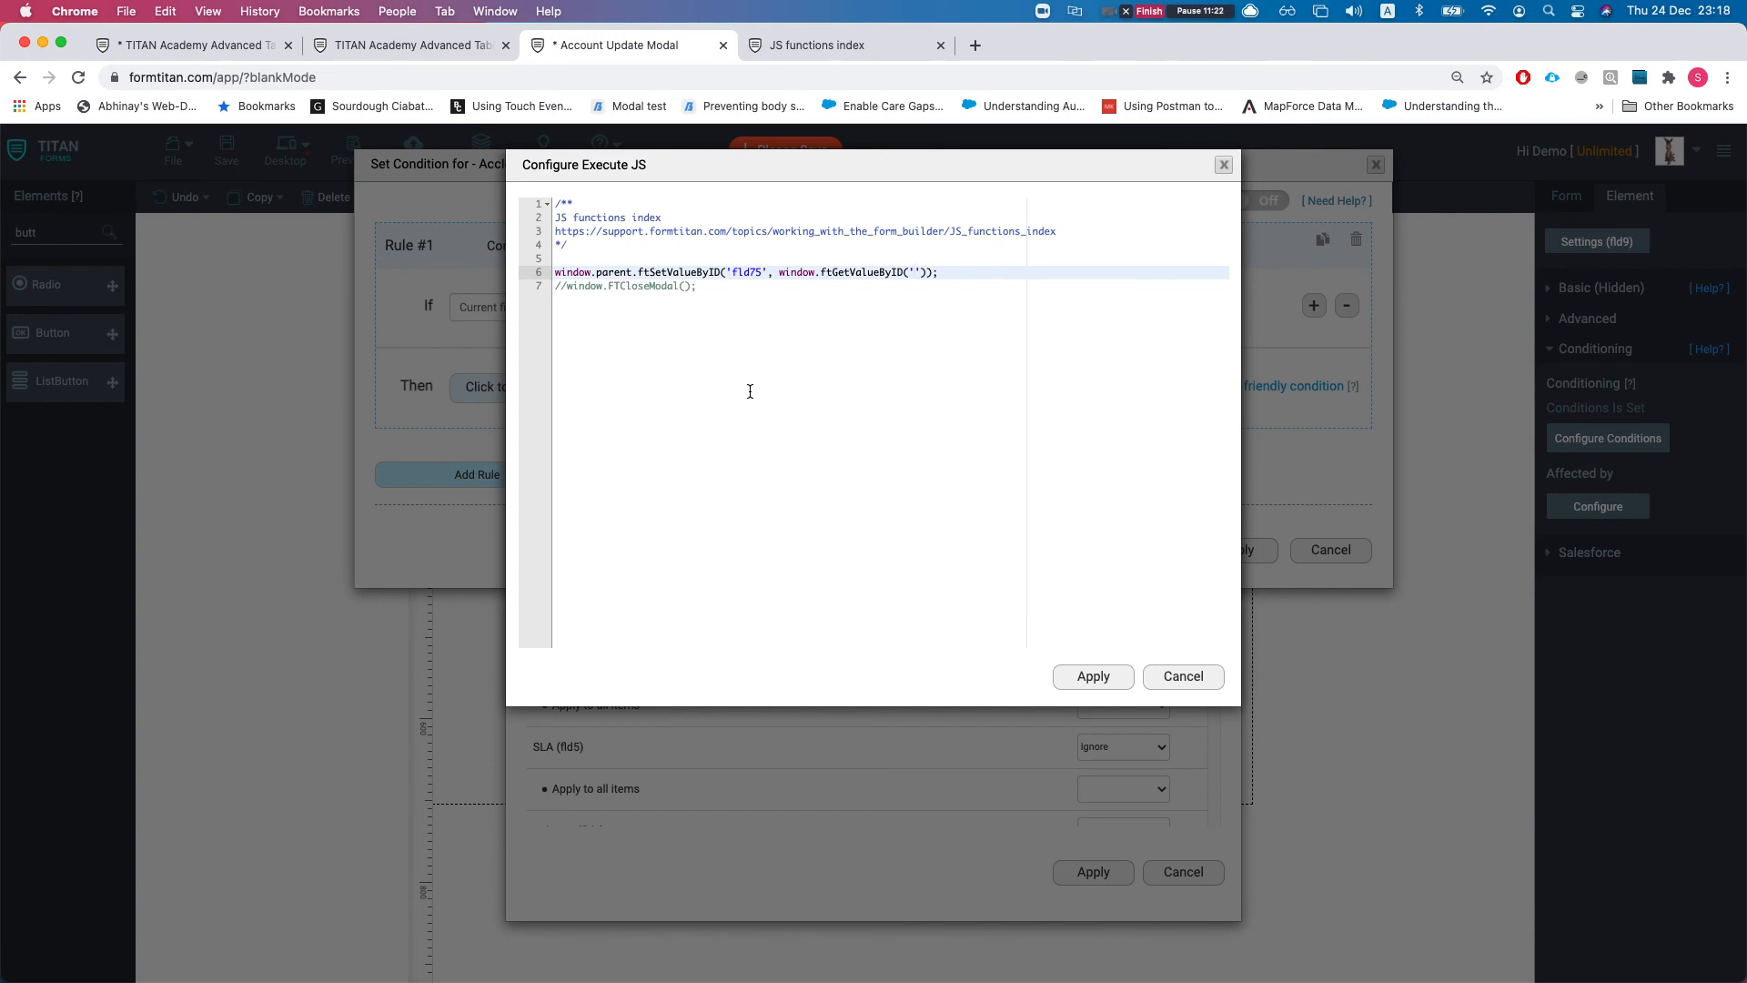
text(fld9)
click(936, 558)
click(1075, 677)
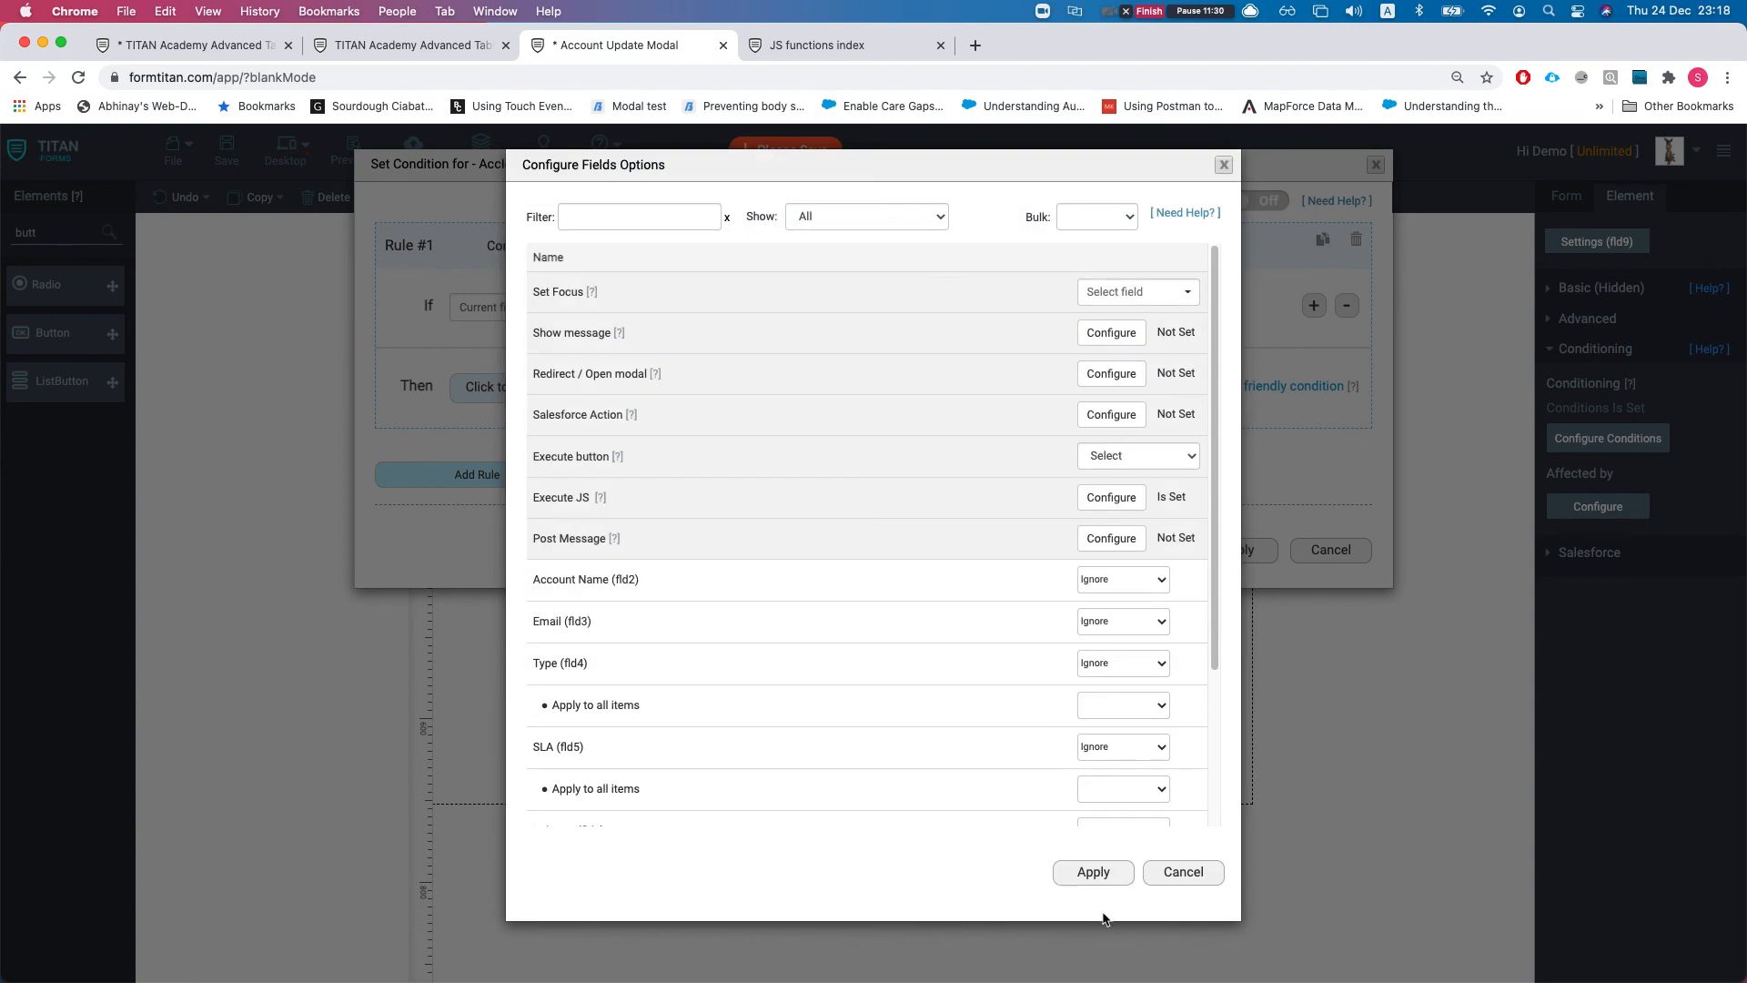
Step: Uncomment the window.FTCloseModal(); line in the Execute JS script and apply the script
click(1112, 497)
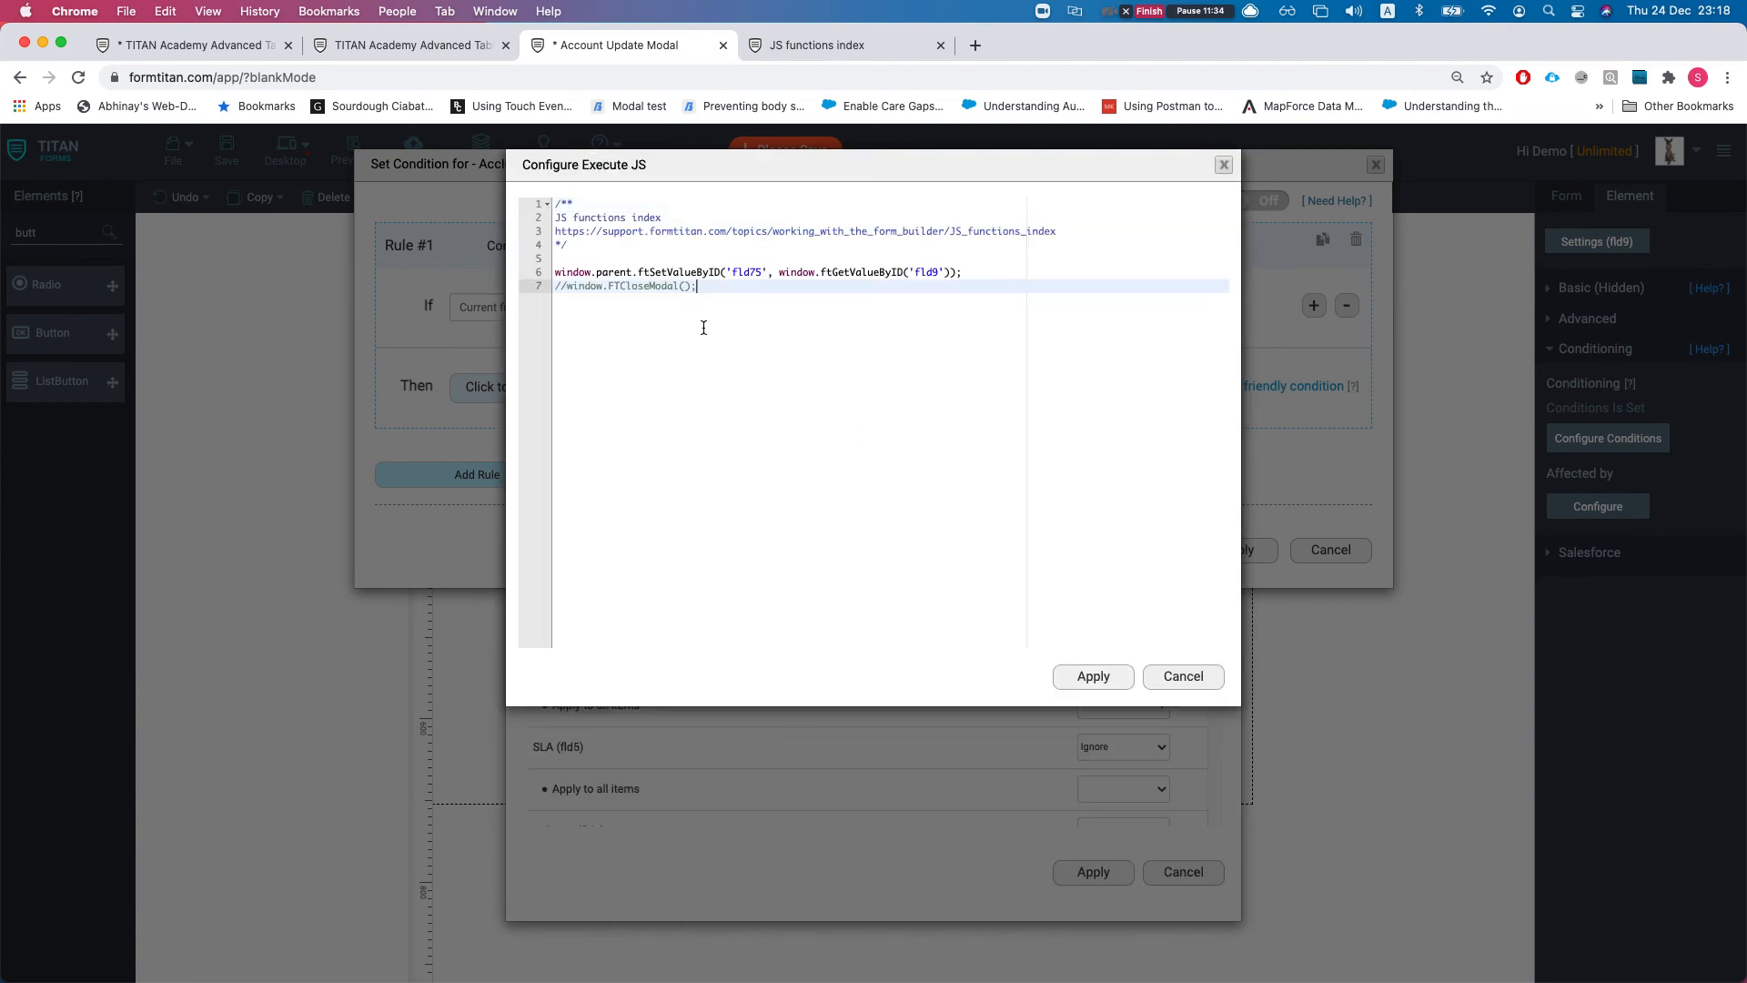
click(564, 327)
key(BackSpace)
key(BackSpace)
click(1093, 677)
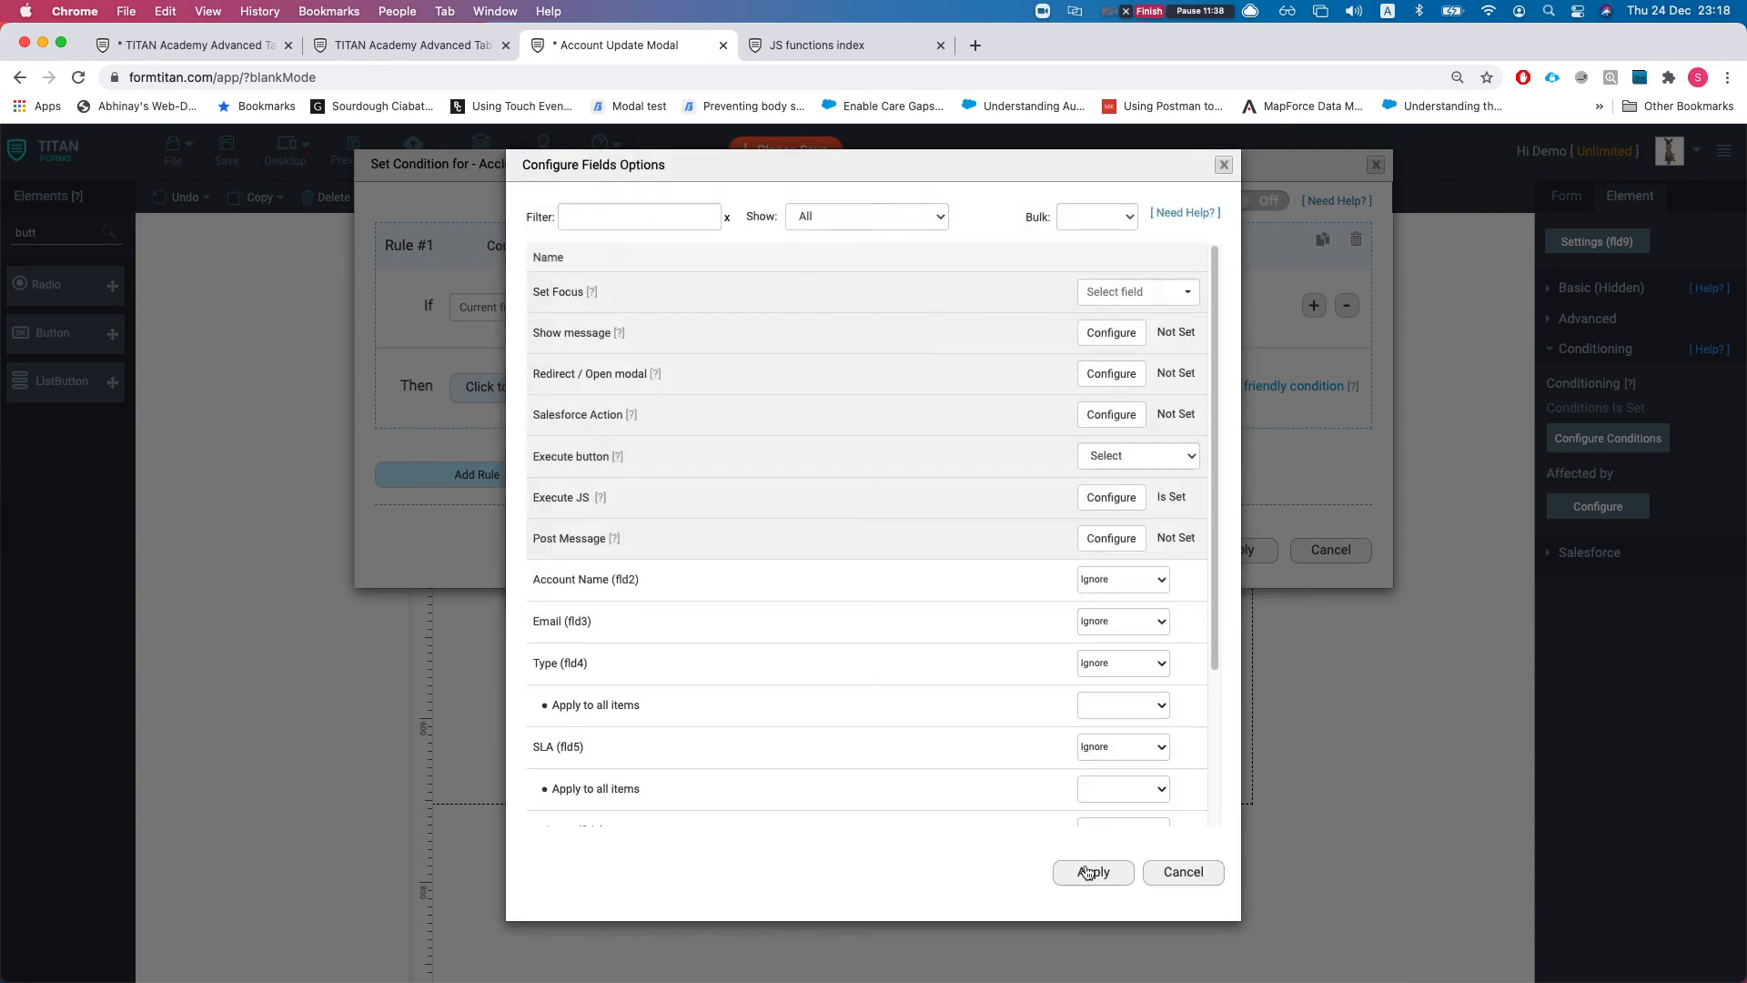
Step: Apply the condition results and the AccId after save condition, and save the modal form with the revised script
click(1093, 872)
click(1245, 550)
click(218, 156)
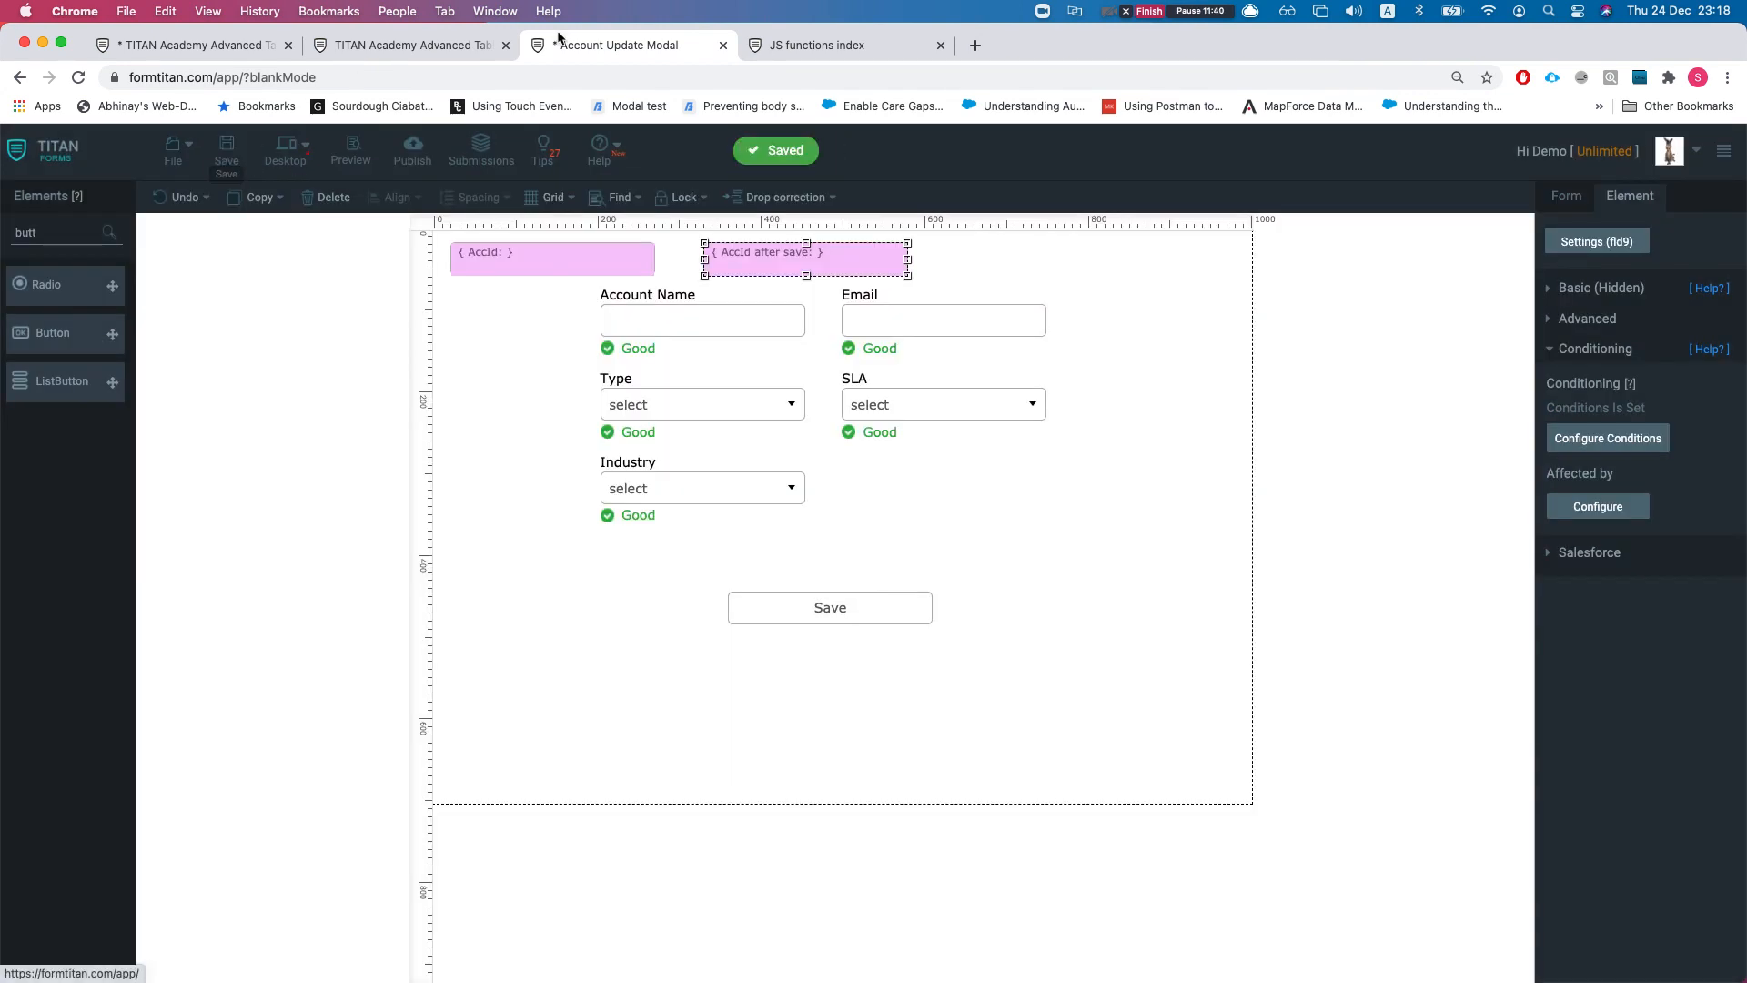
Step: Reload the published table, change the first account's Account Name to "Edited Account zz" in the edit modal, and save it
click(414, 45)
key(super+r)
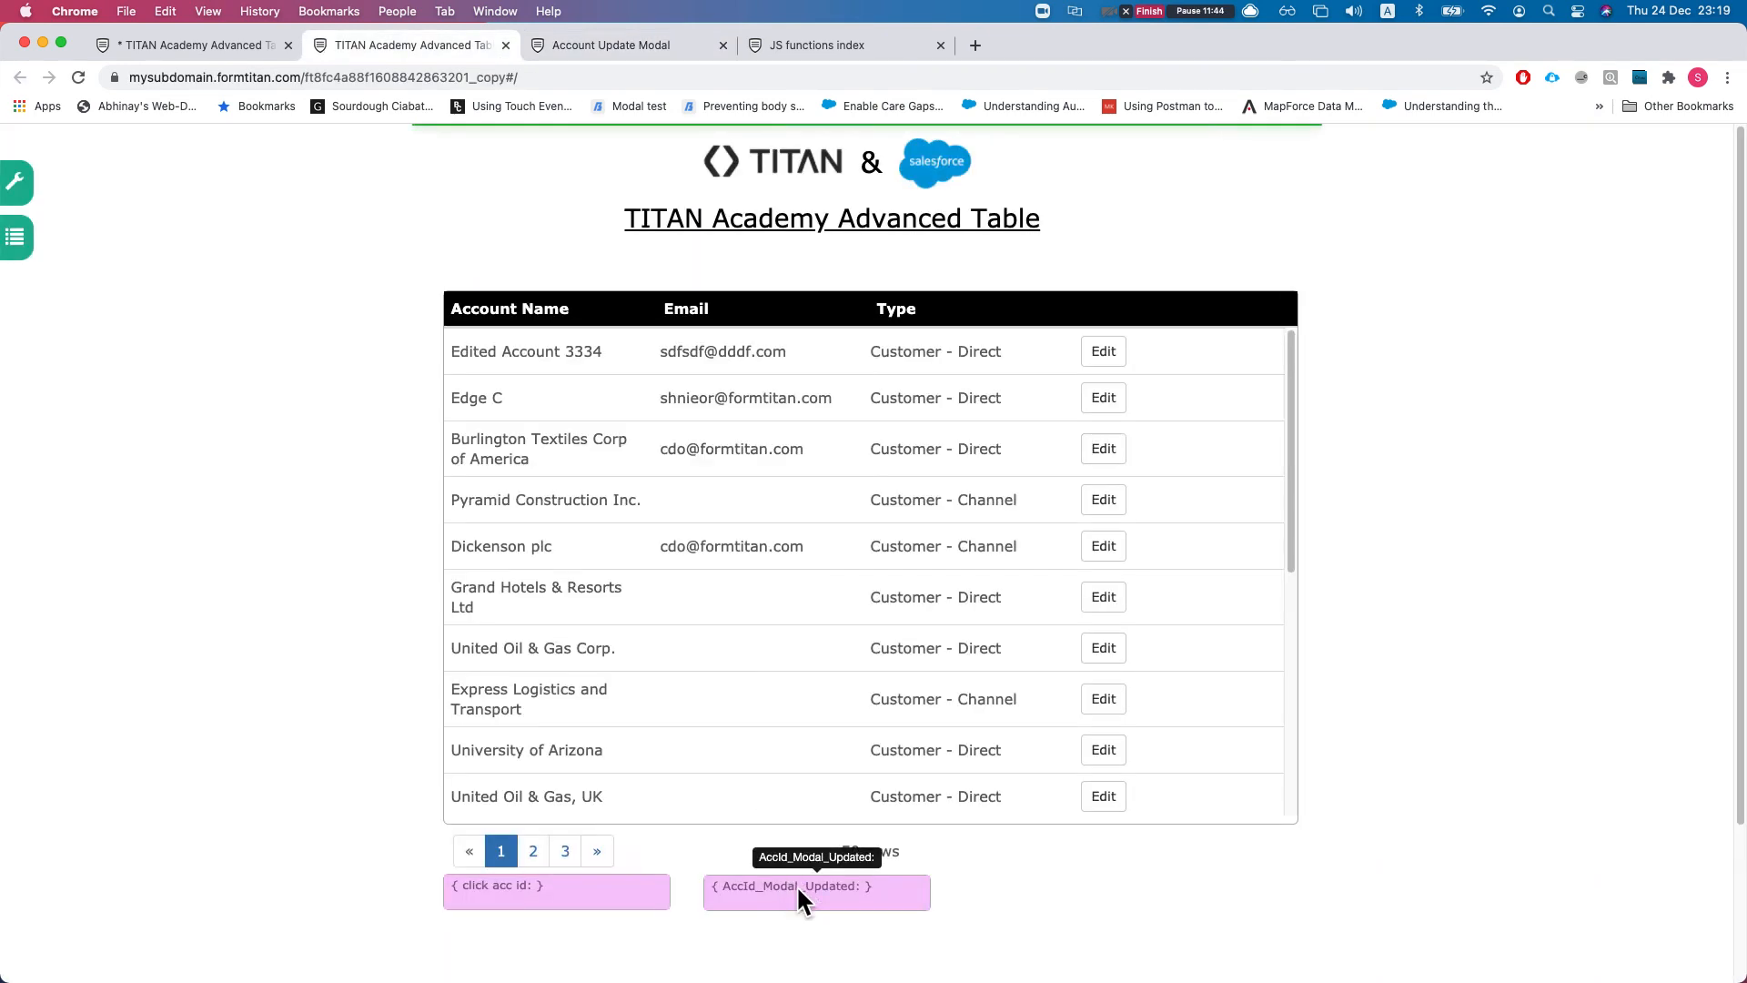
click(1104, 355)
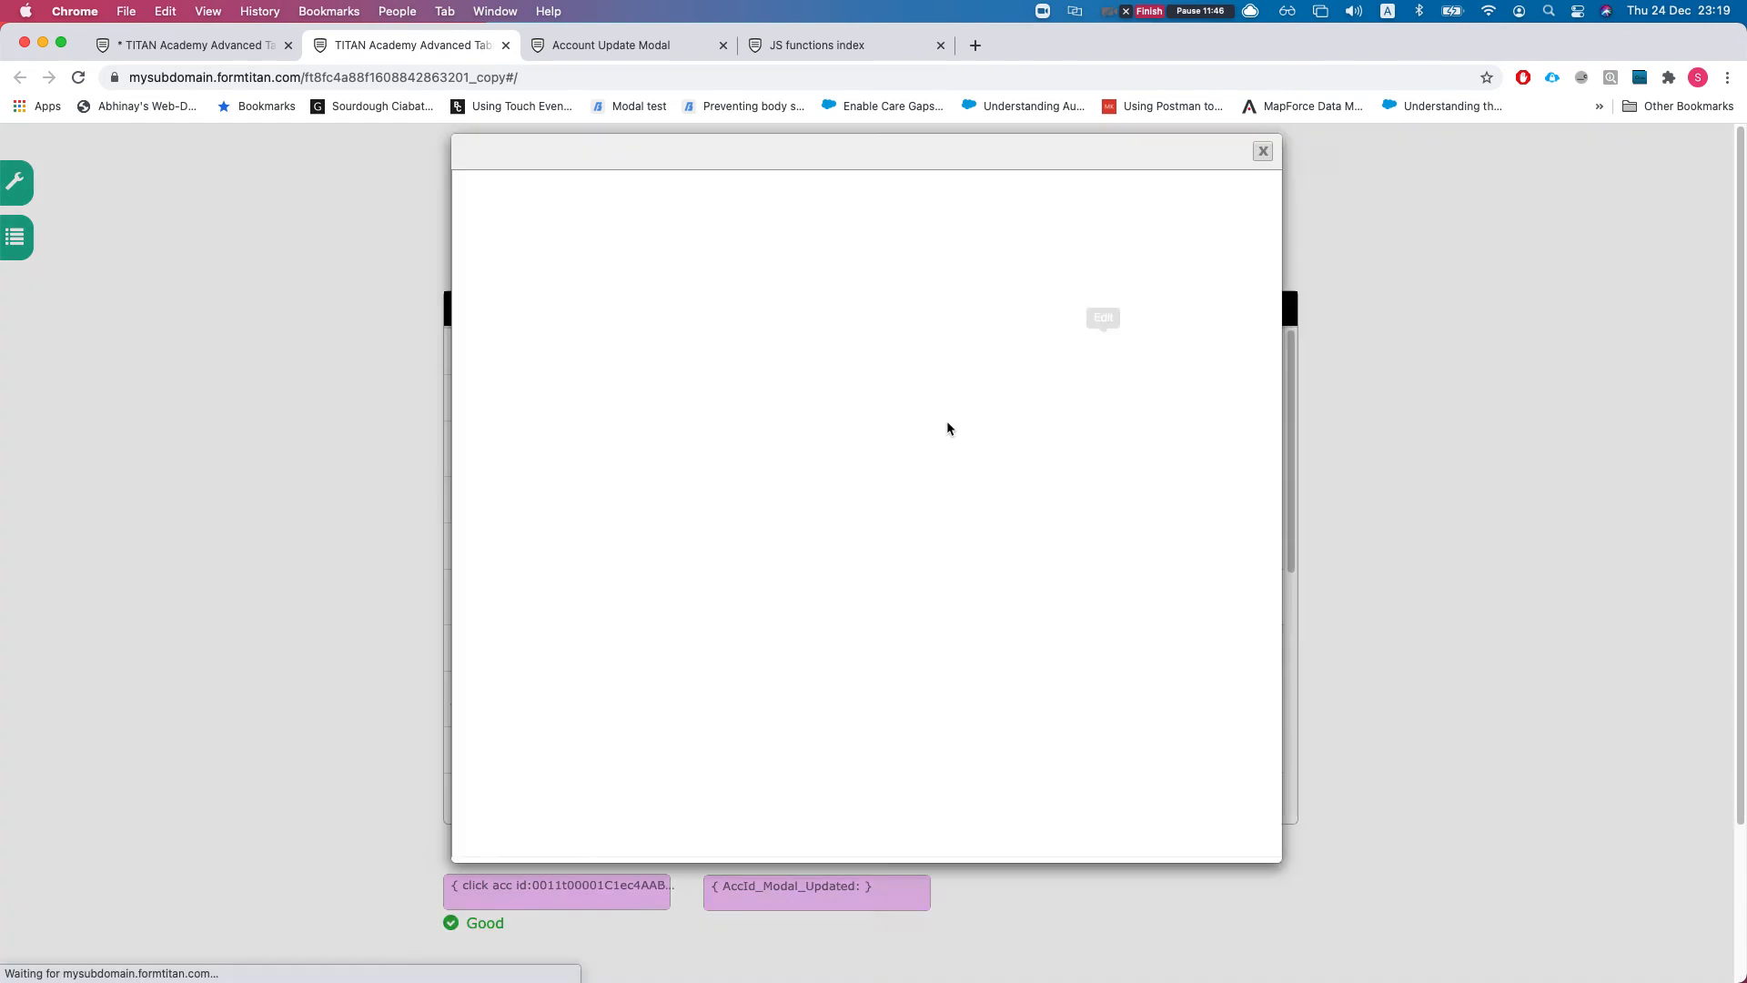
drag(763, 272, 816, 291)
key(BackSpace)
text(zz)
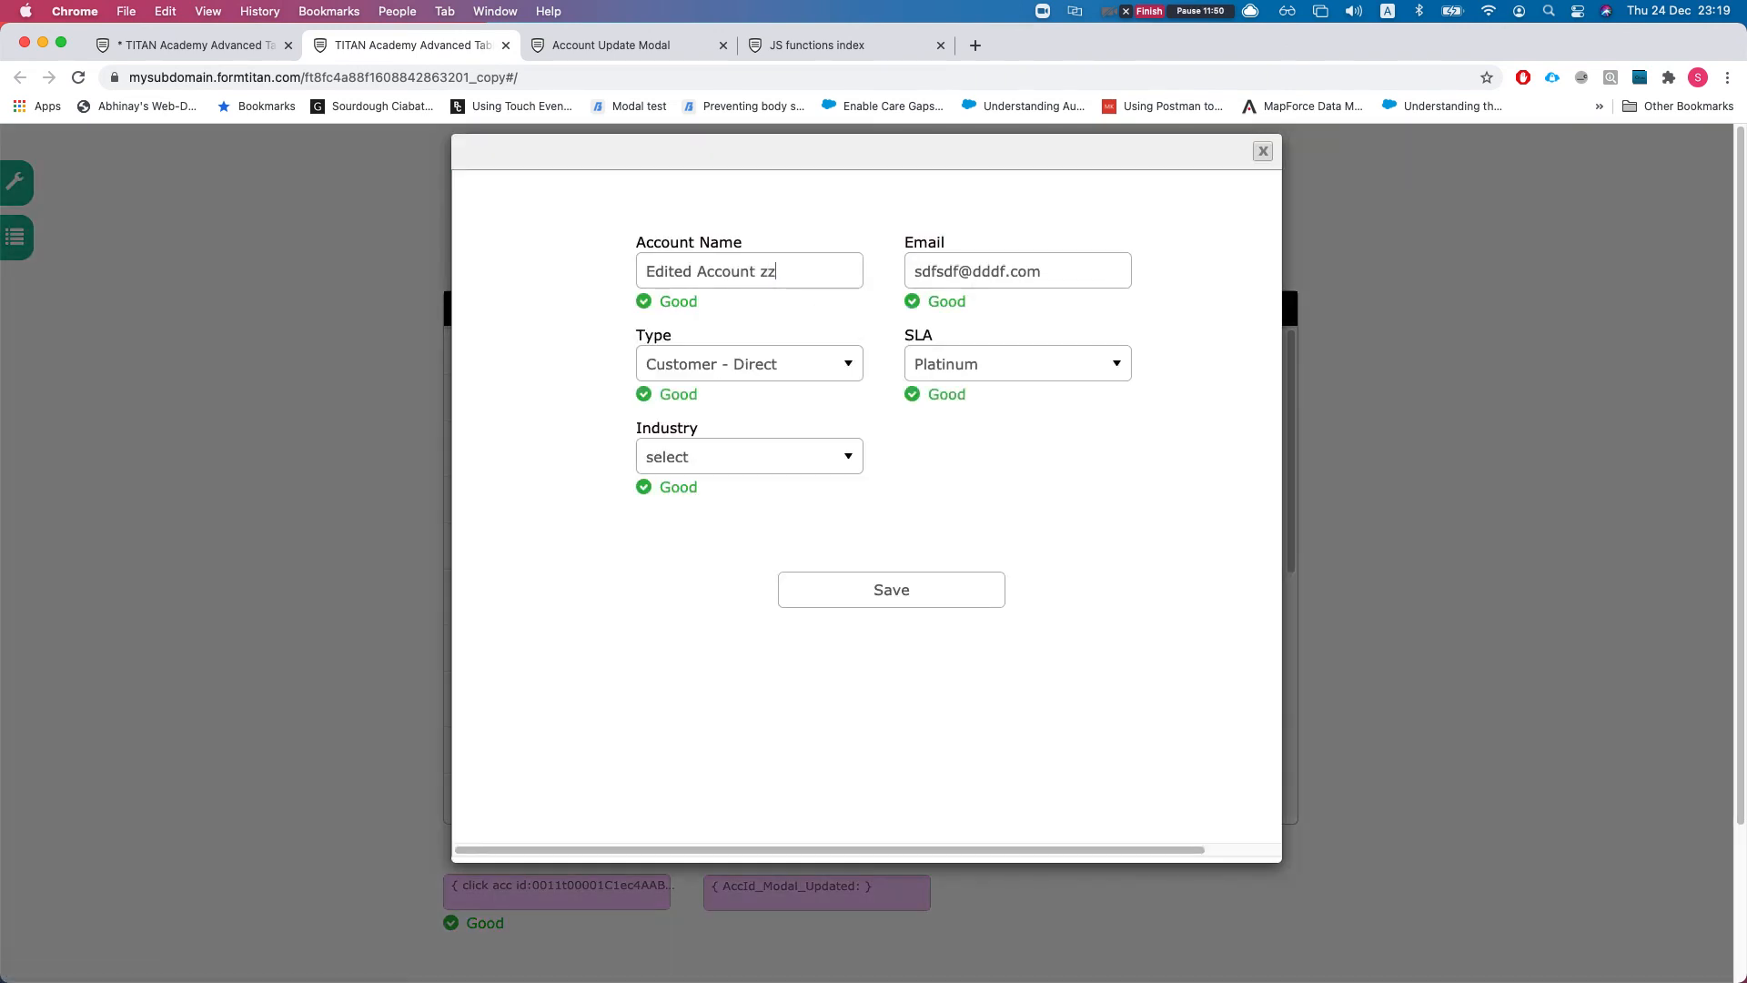
click(847, 592)
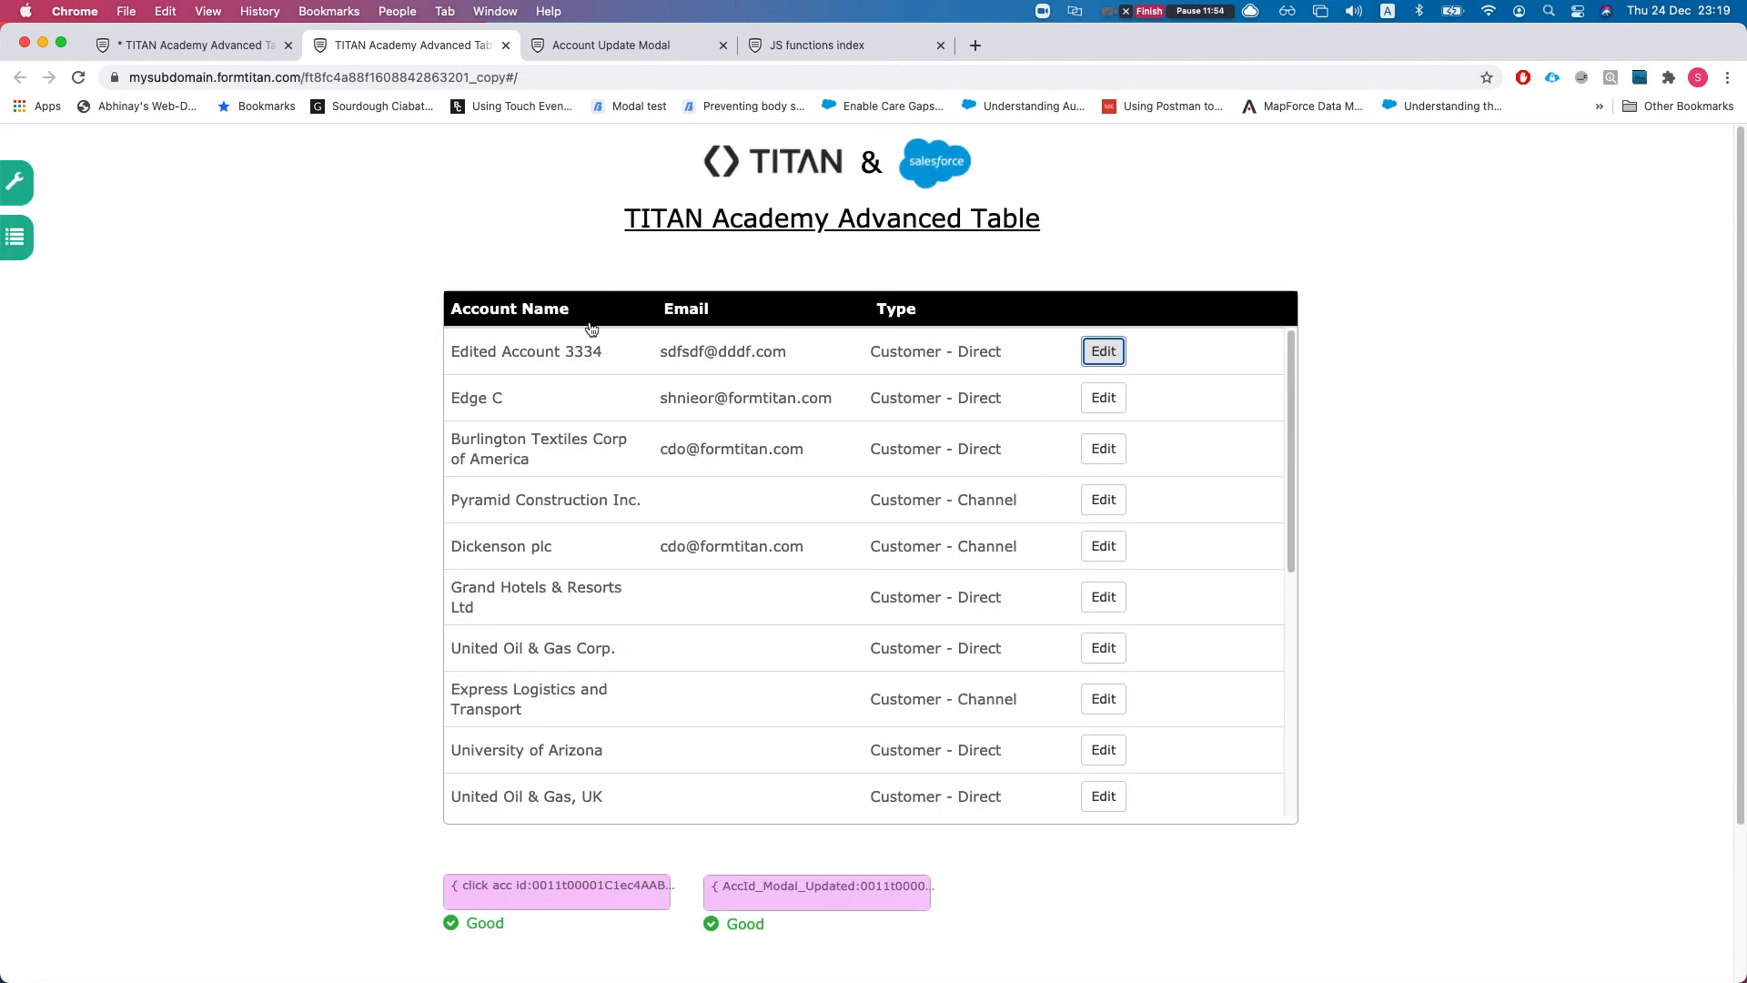
Step: Check the AccId_Modal_Updated field's value below the published table and return to the table form's editor
drag(862, 886, 938, 889)
click(892, 892)
double_click(891, 892)
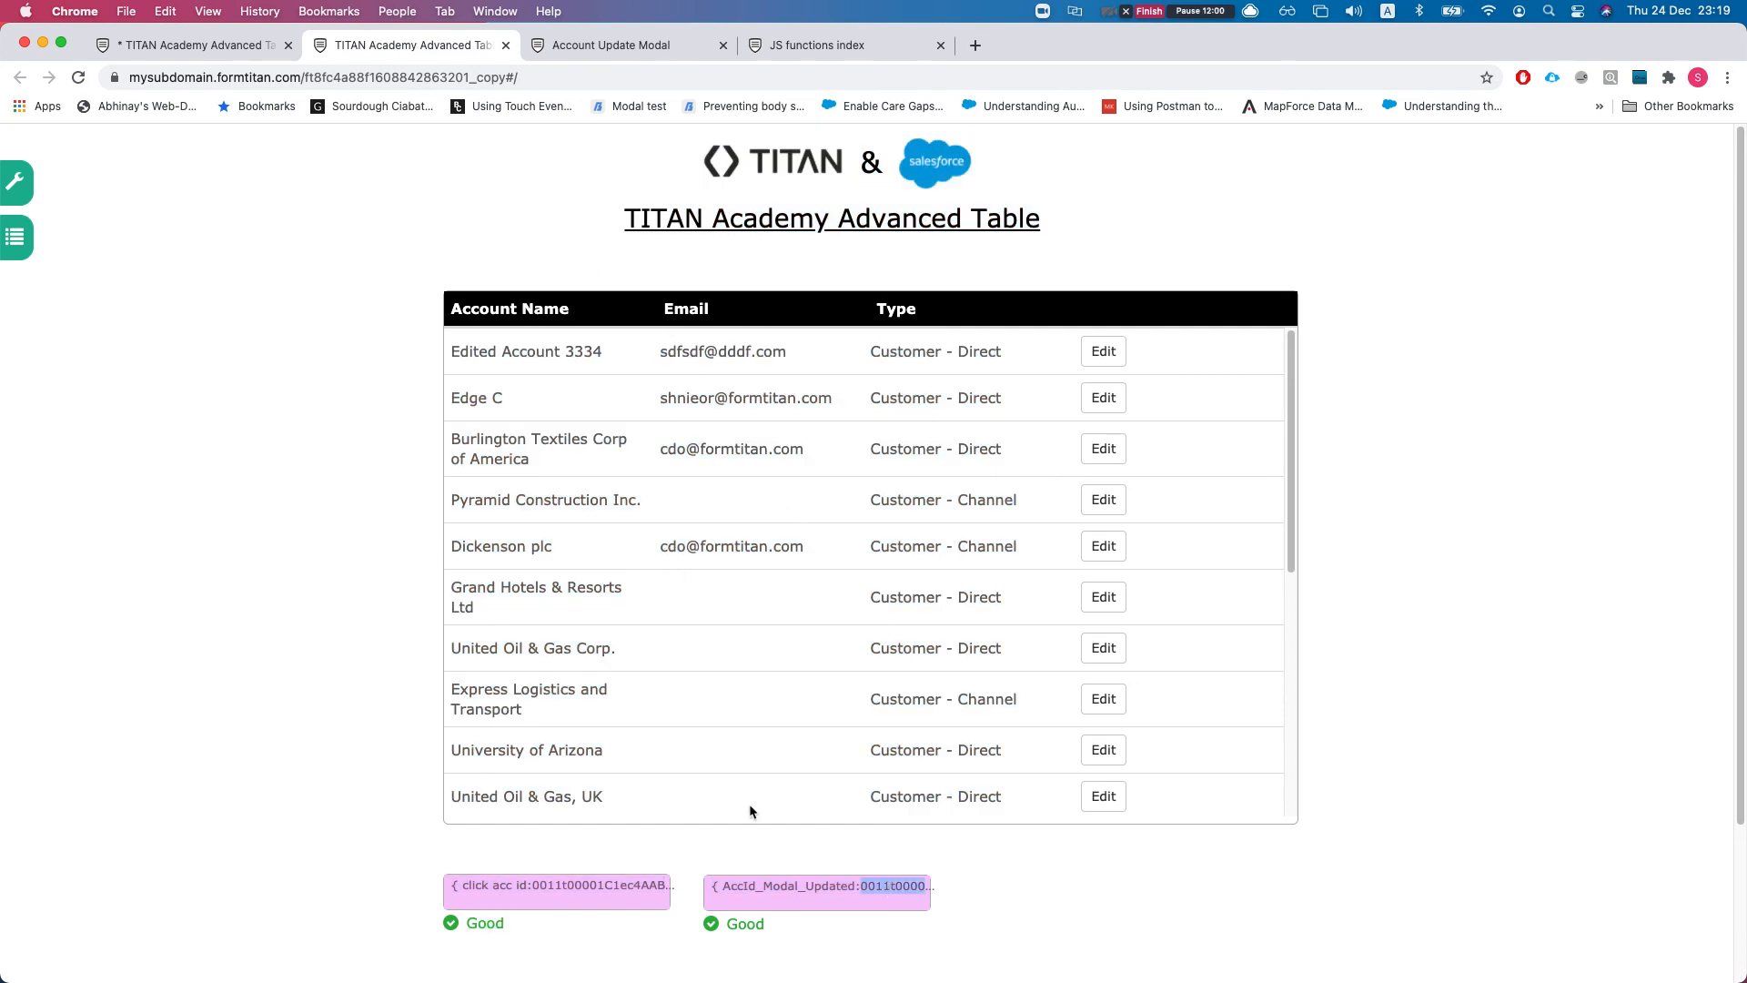
click(219, 44)
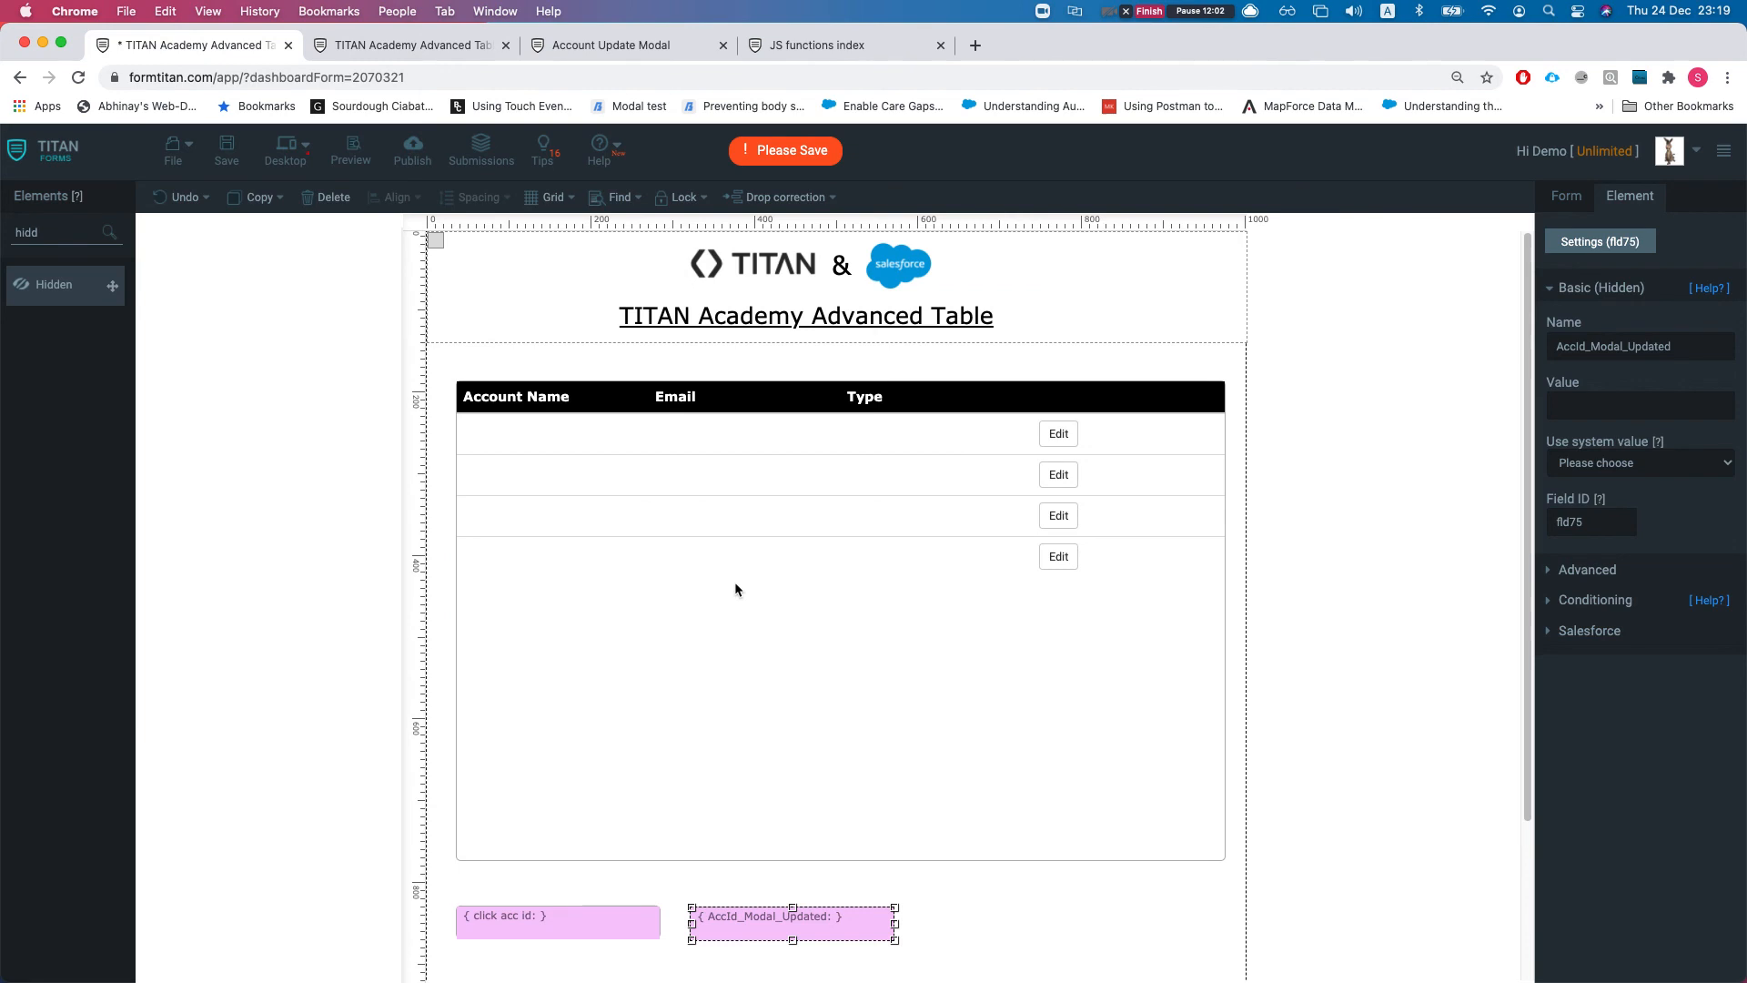
Step: Save the table form and open its Get From Salesforce integration settings
scroll(974, 822, down, 3)
click(974, 823)
click(226, 150)
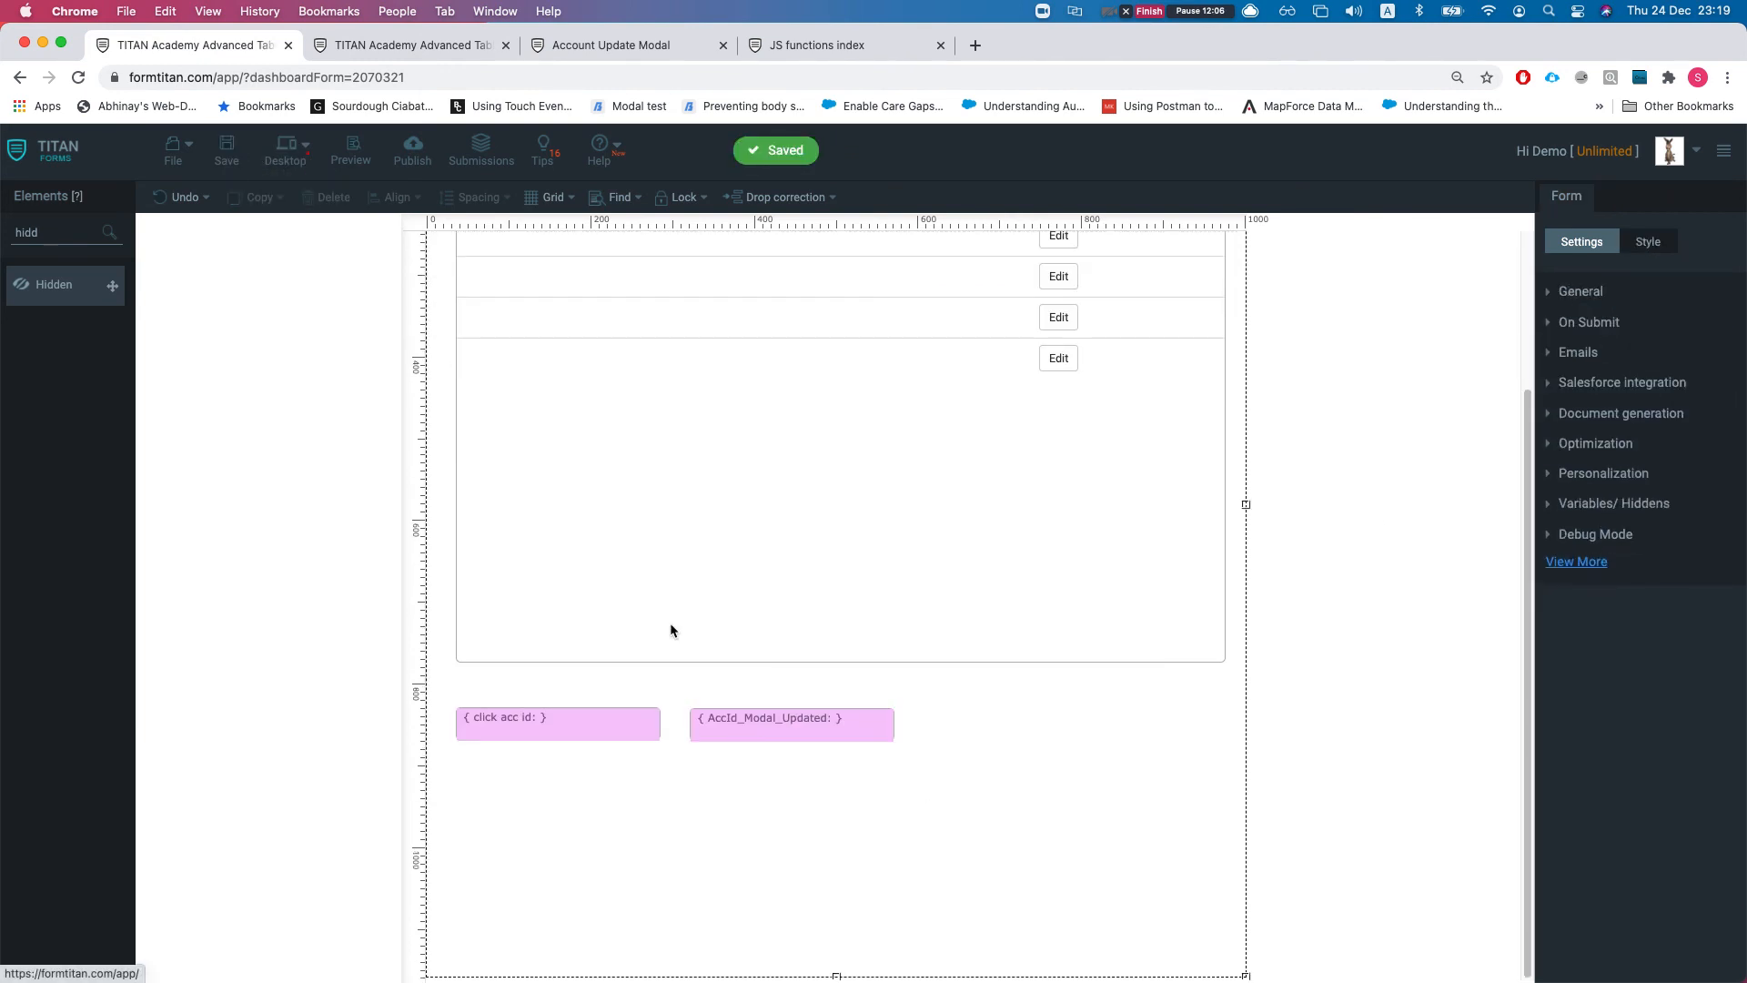
scroll(805, 441, up, 2)
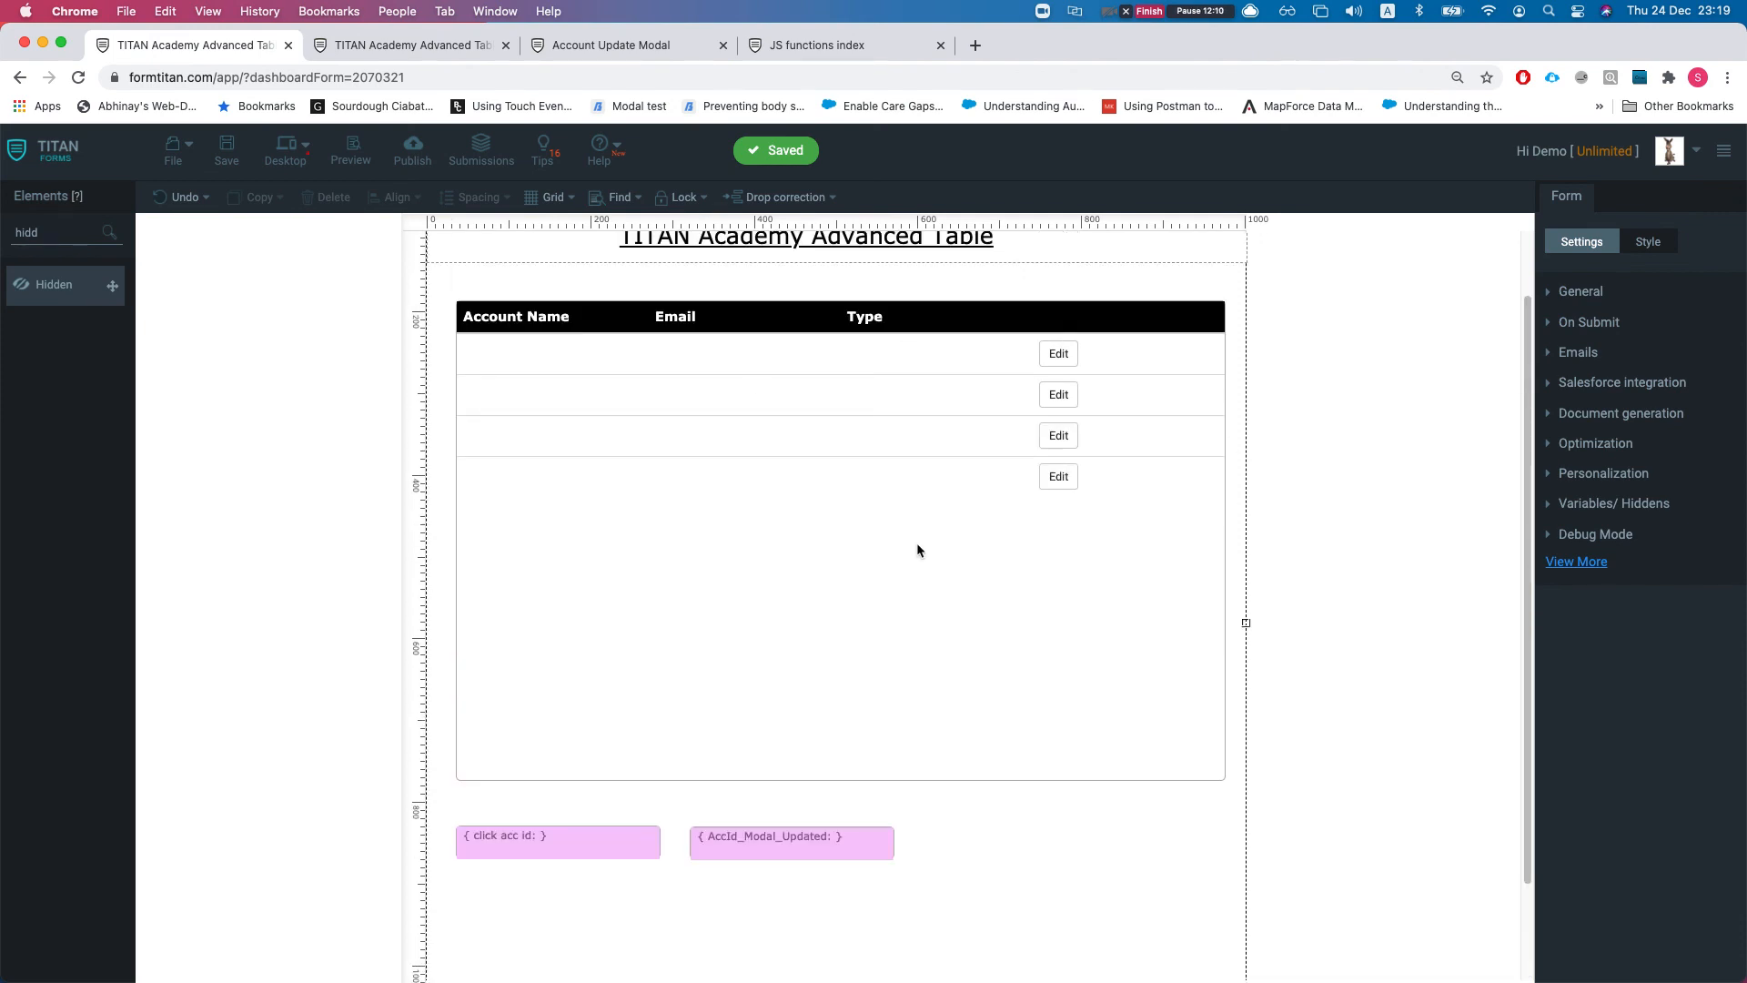
click(1599, 382)
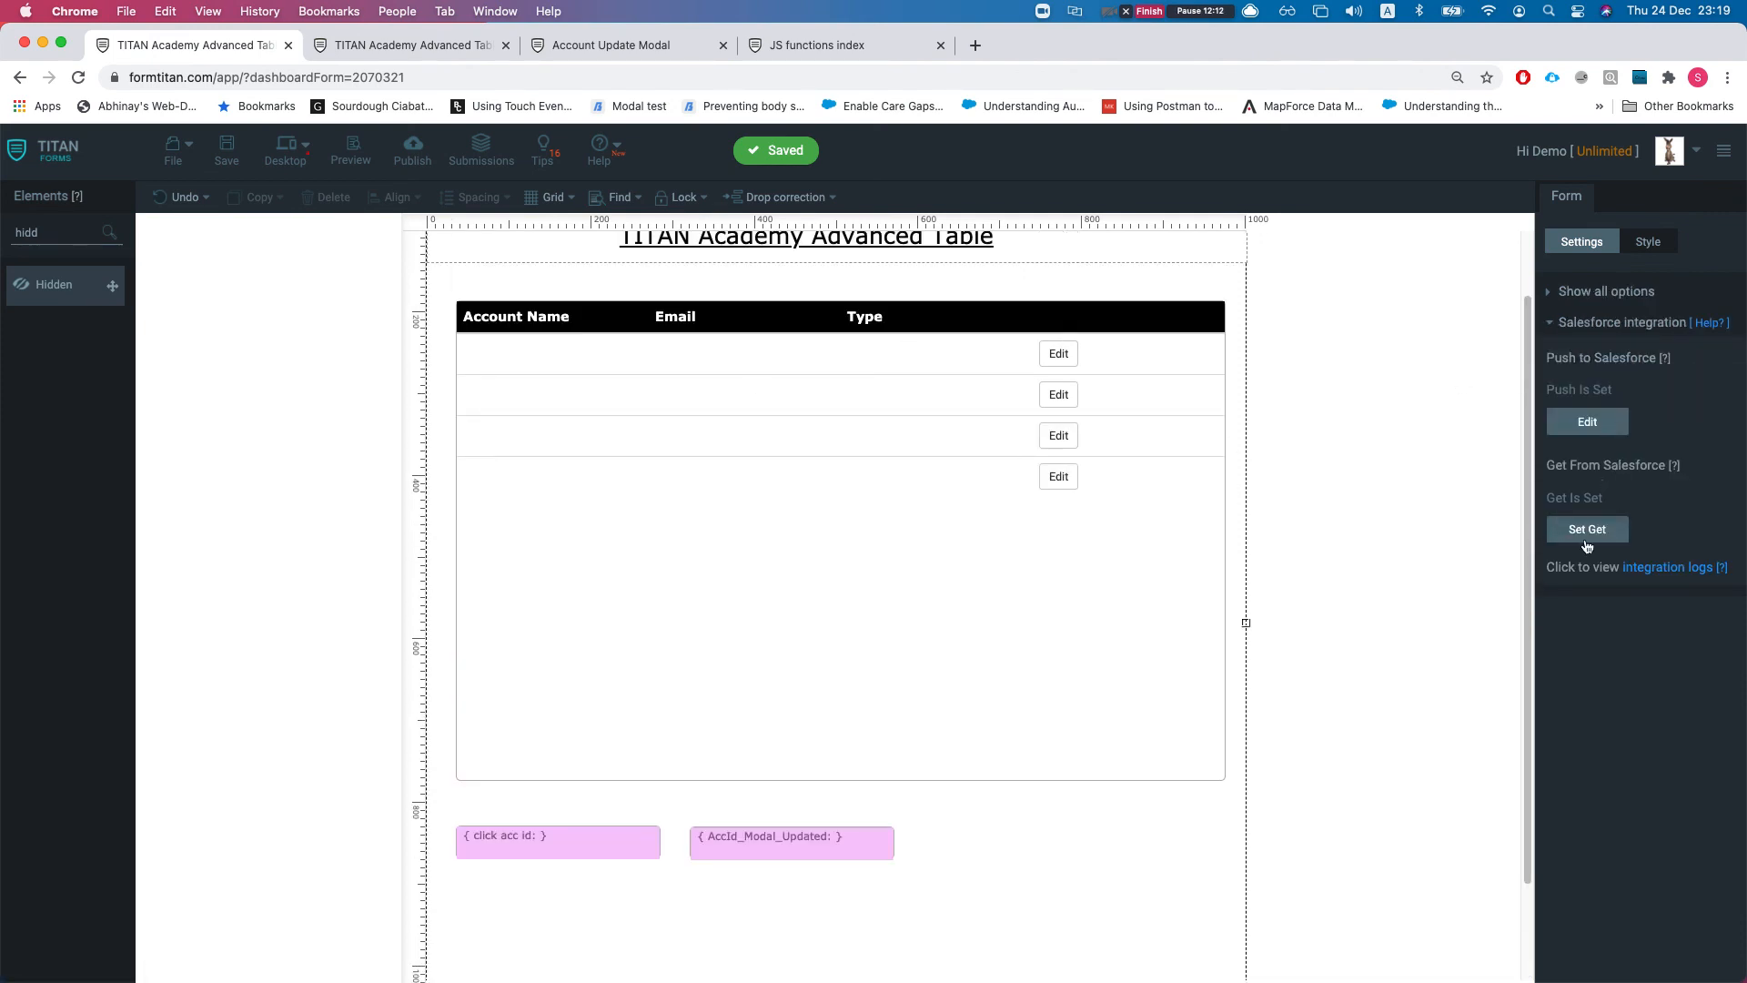
click(1587, 537)
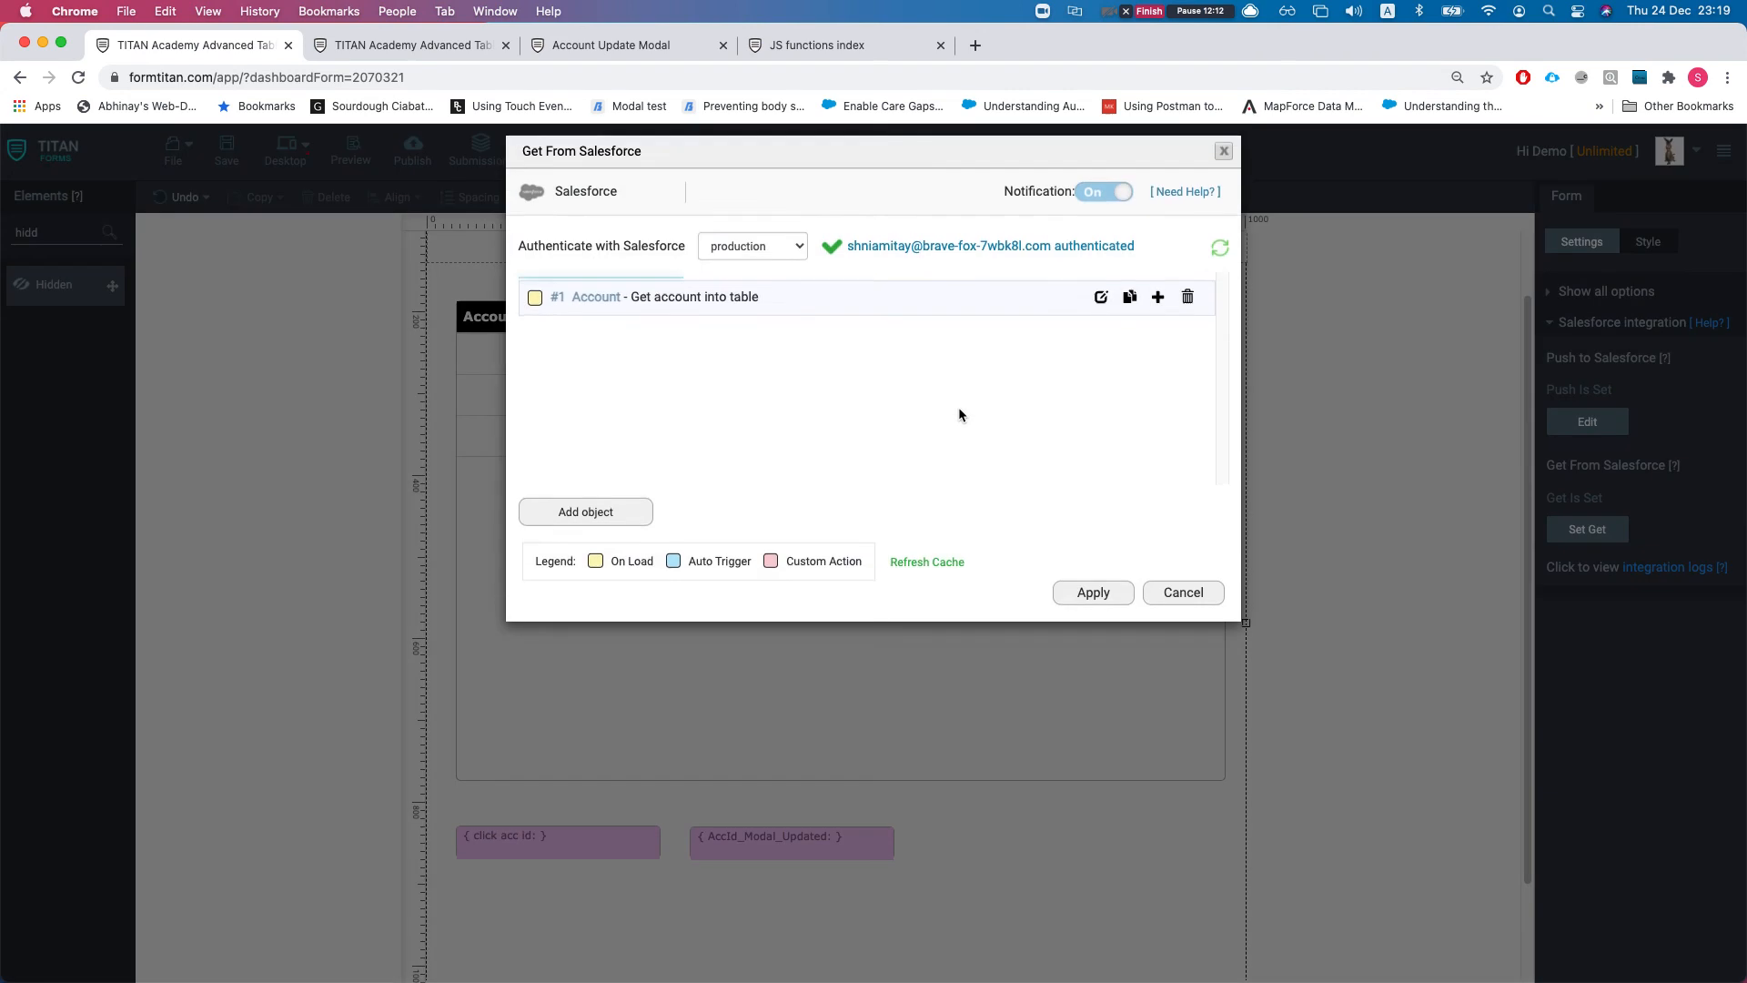
click(1101, 309)
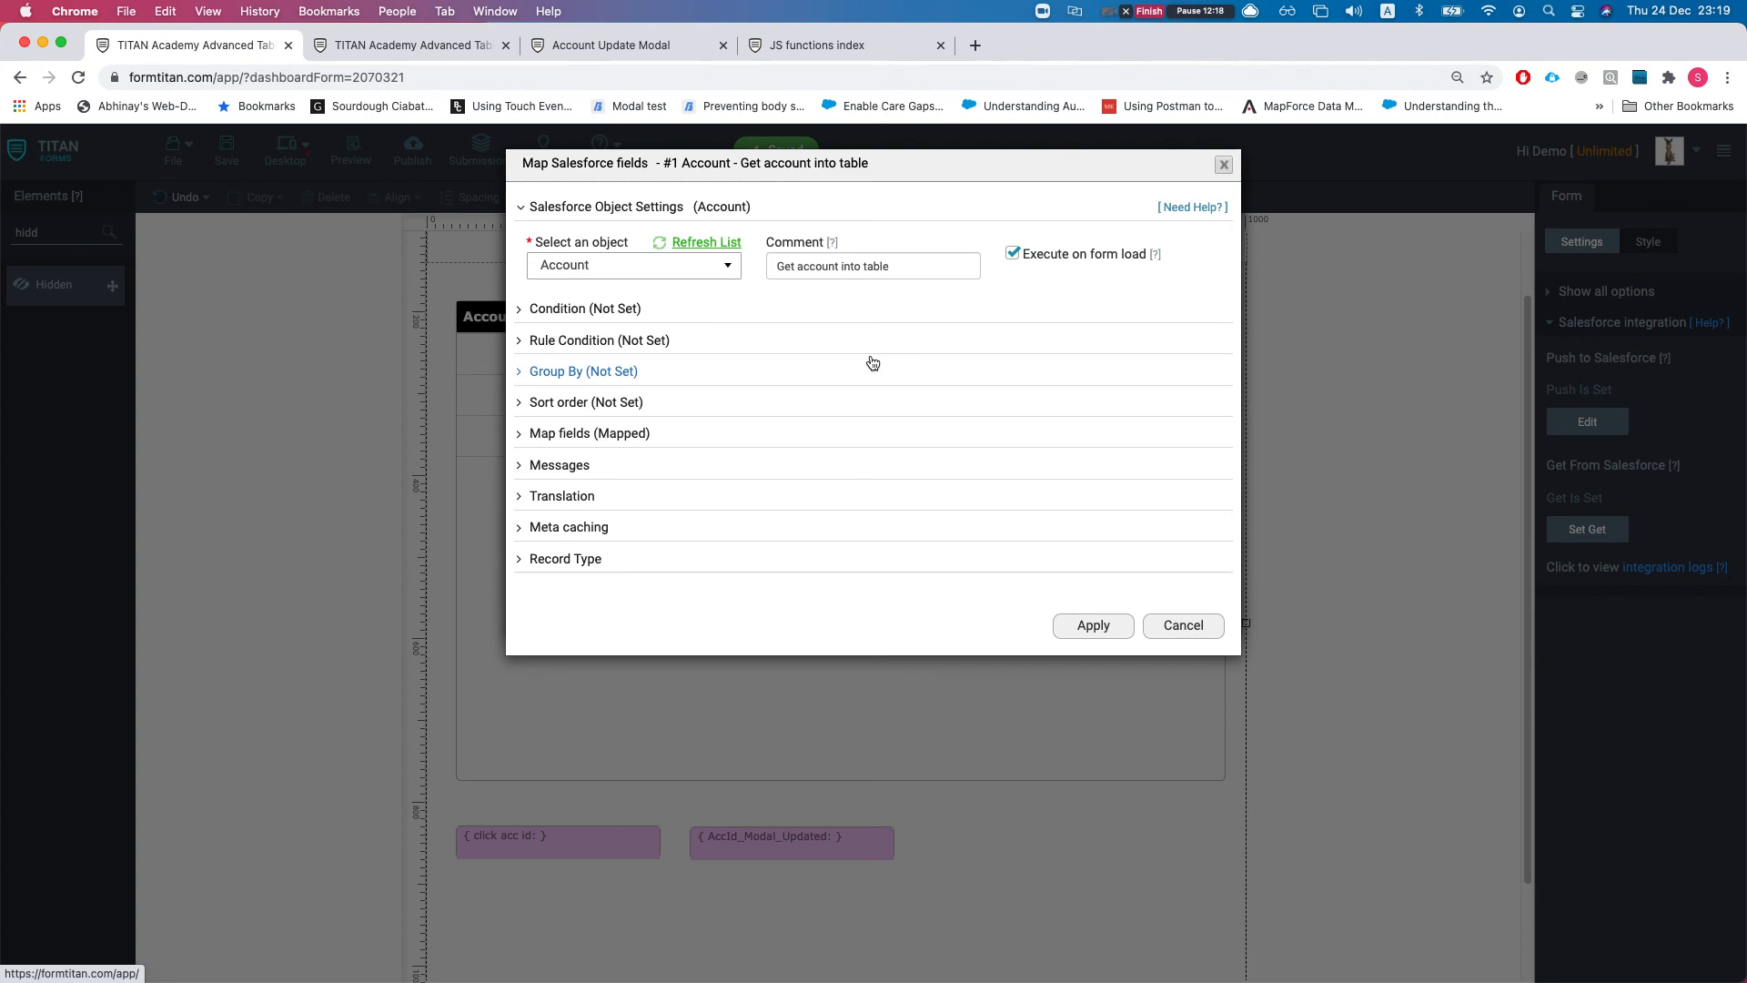
click(1012, 253)
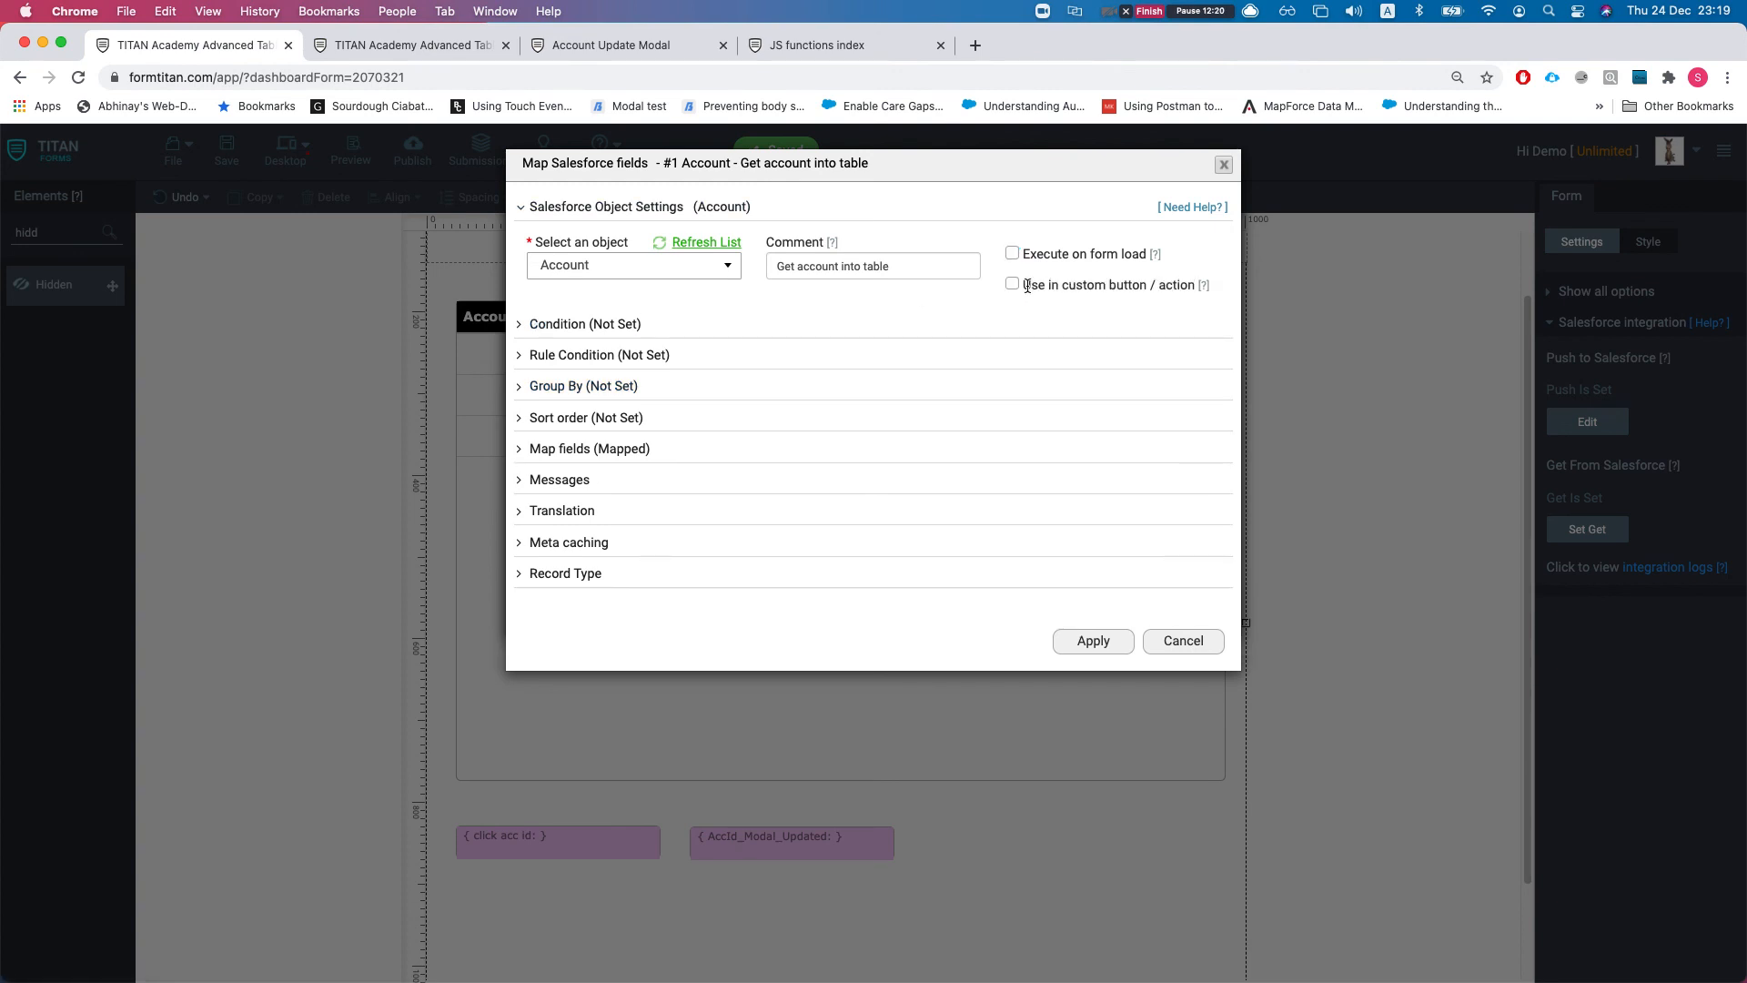
click(1013, 285)
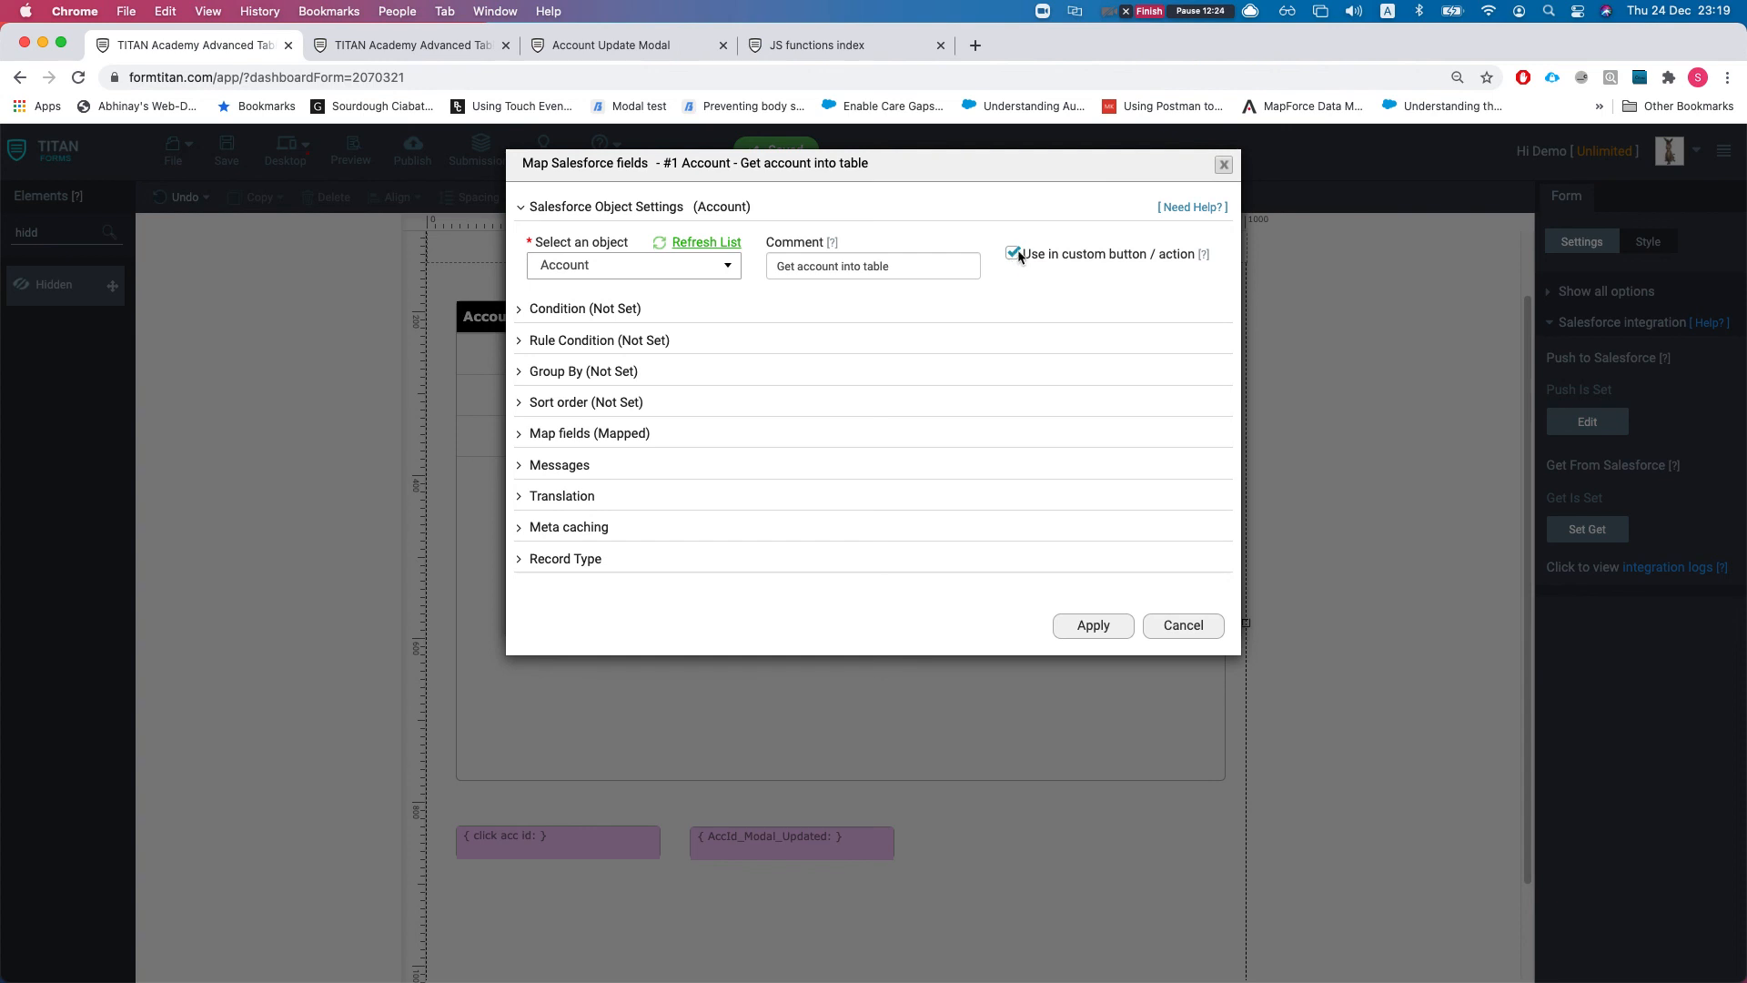
click(1014, 255)
click(1013, 254)
click(1111, 627)
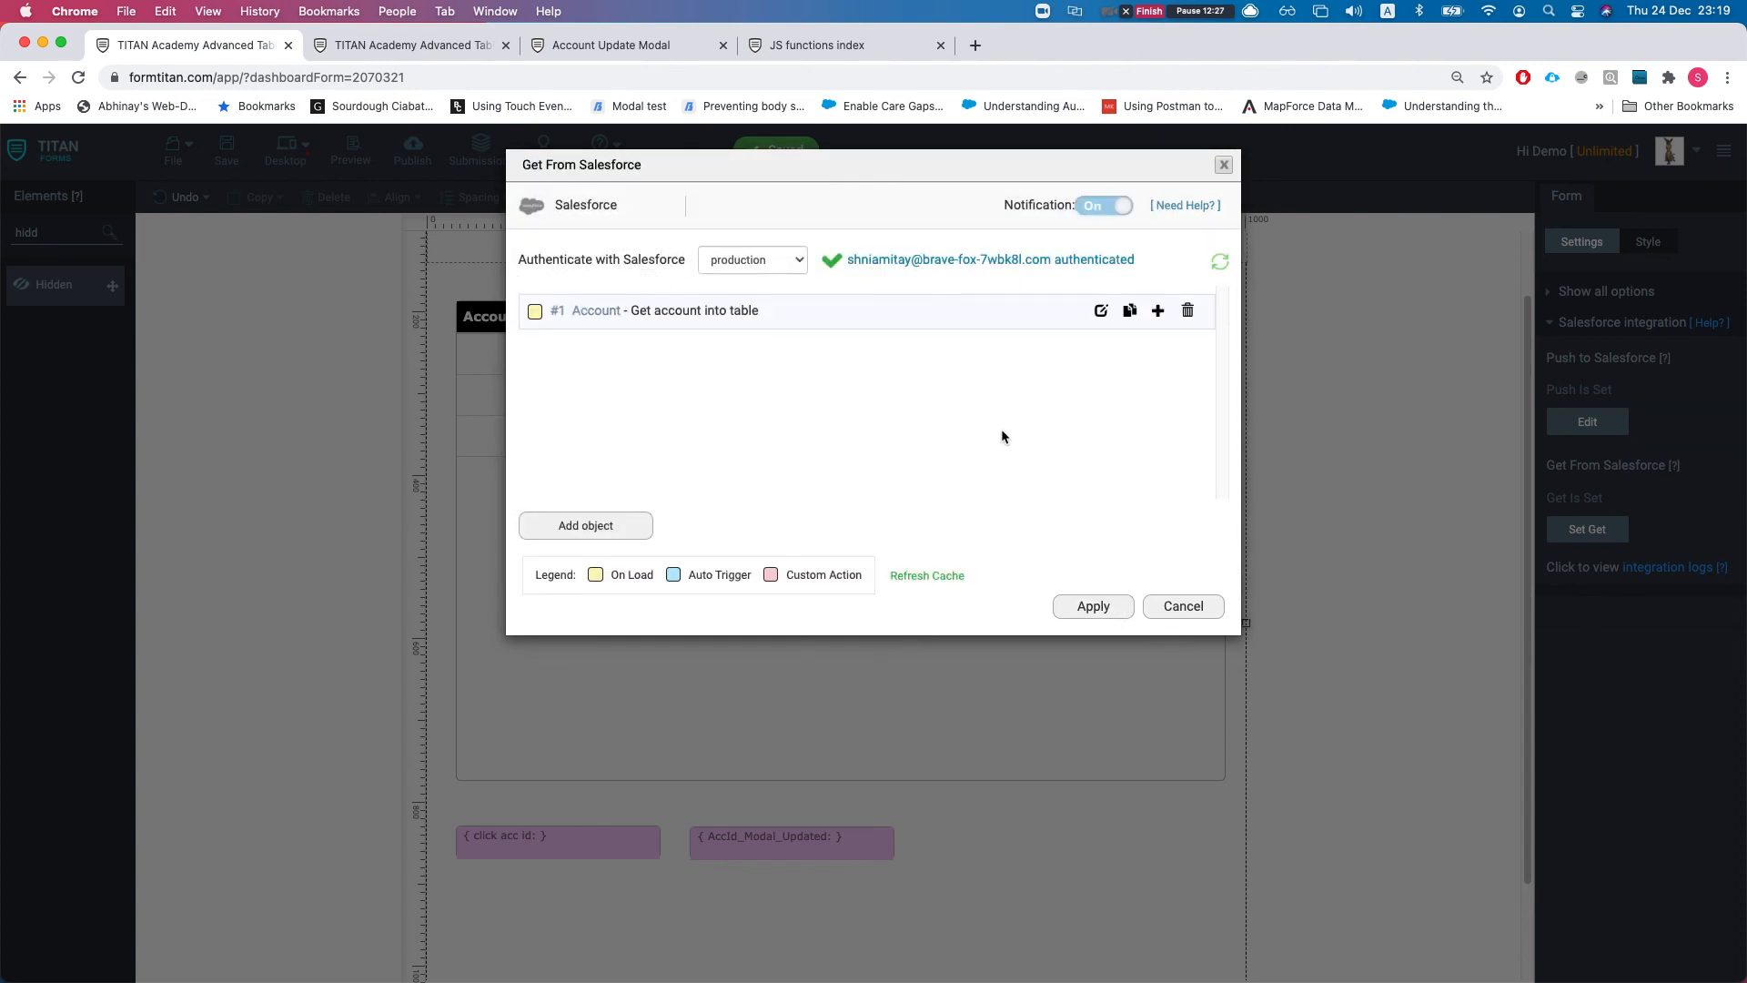
Step: Duplicate the "Get account into table" Account get and set the copy to run from a custom button / action instead of on form load
click(1131, 311)
click(1101, 355)
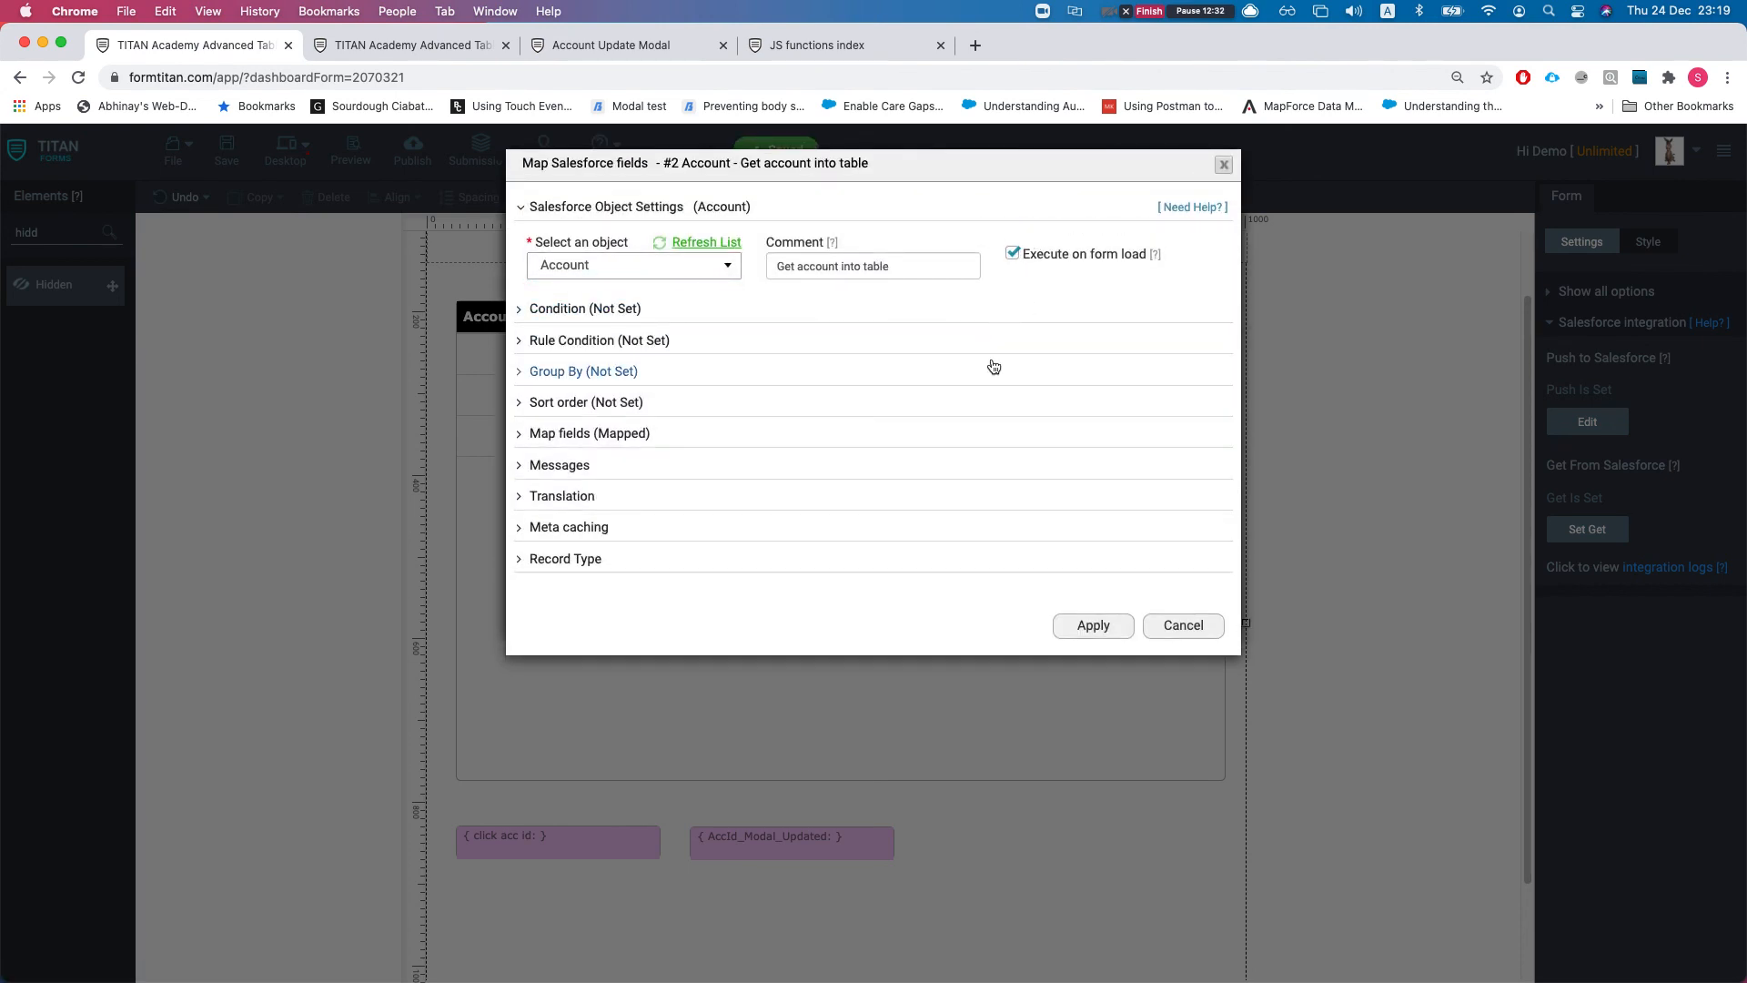
click(1013, 254)
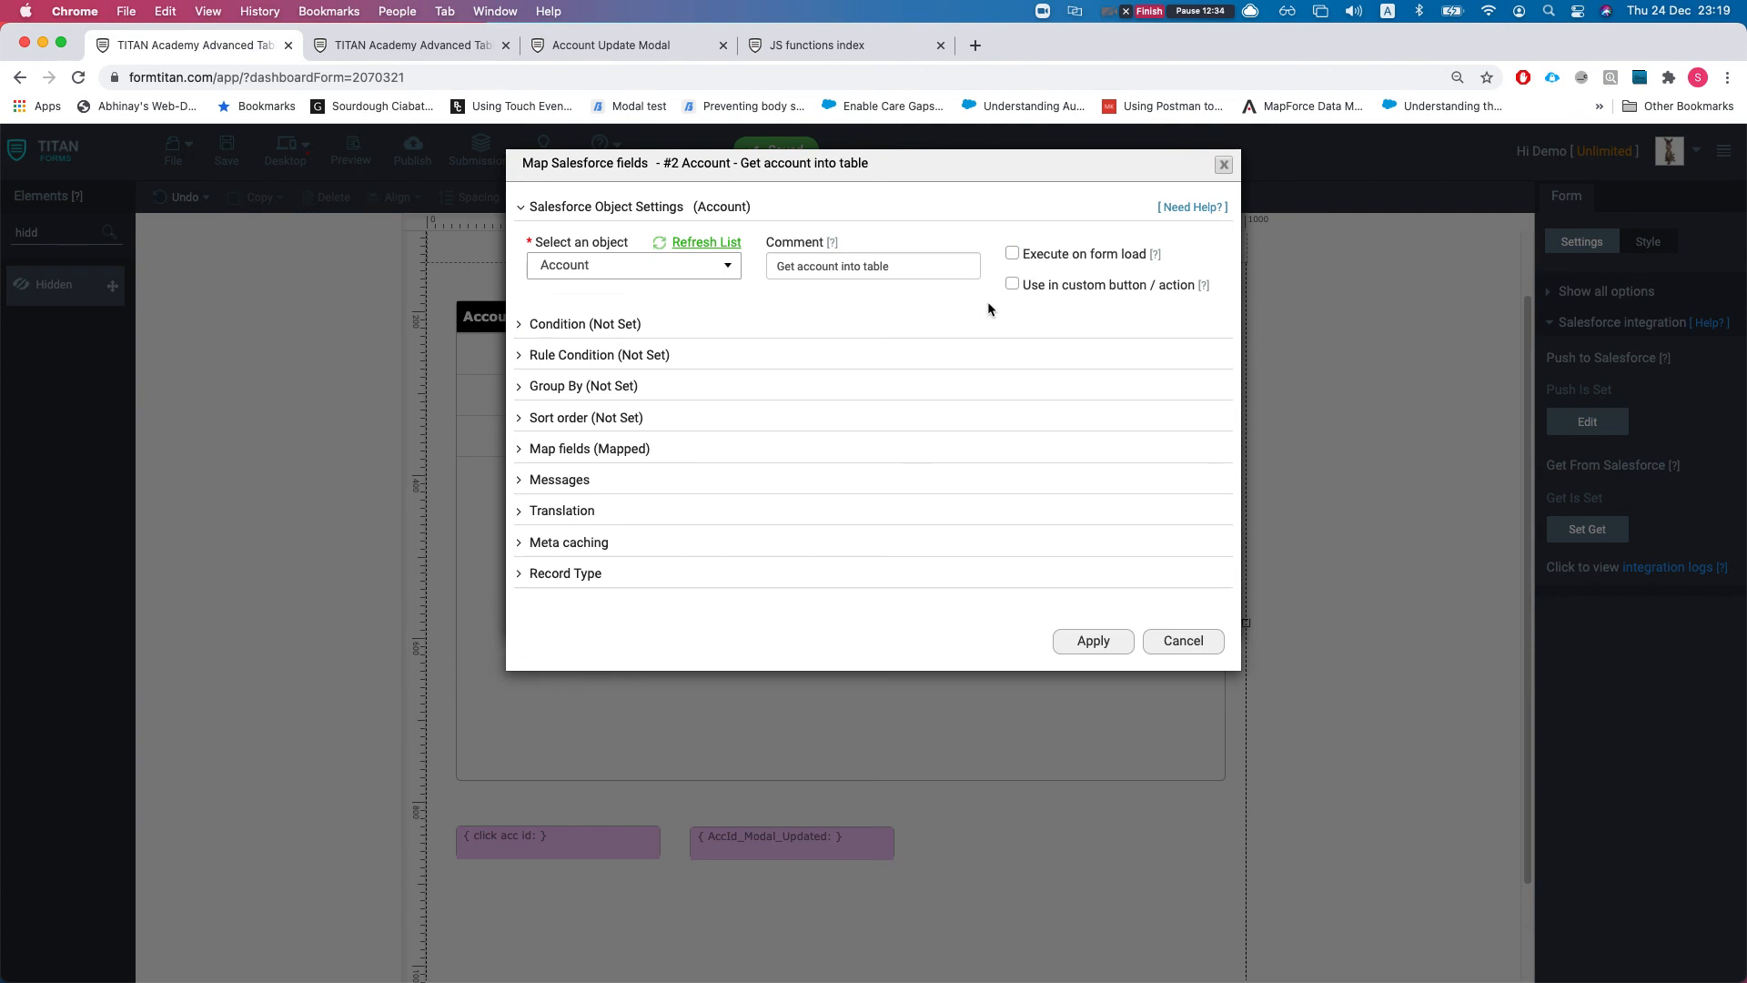
click(1012, 284)
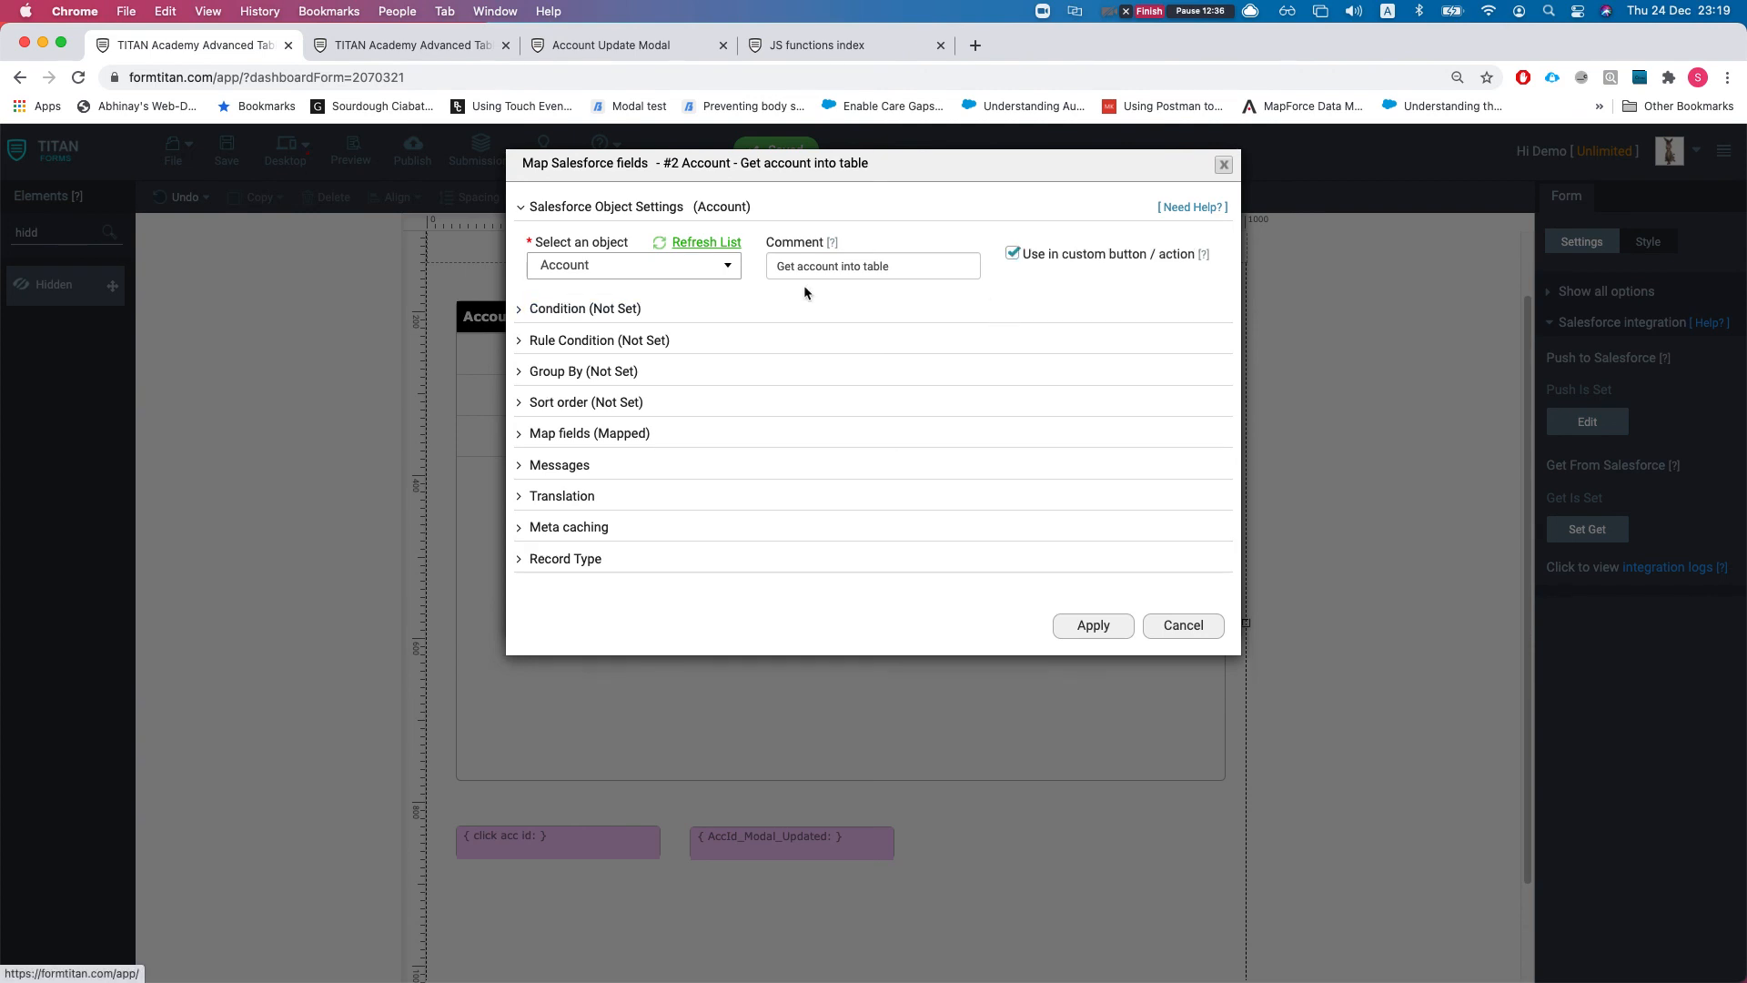
Step: Set the copied get's condition to Account ID Equals AccId_Modal_Updated, and apply the mapping and the Get From Salesforce settings
click(577, 307)
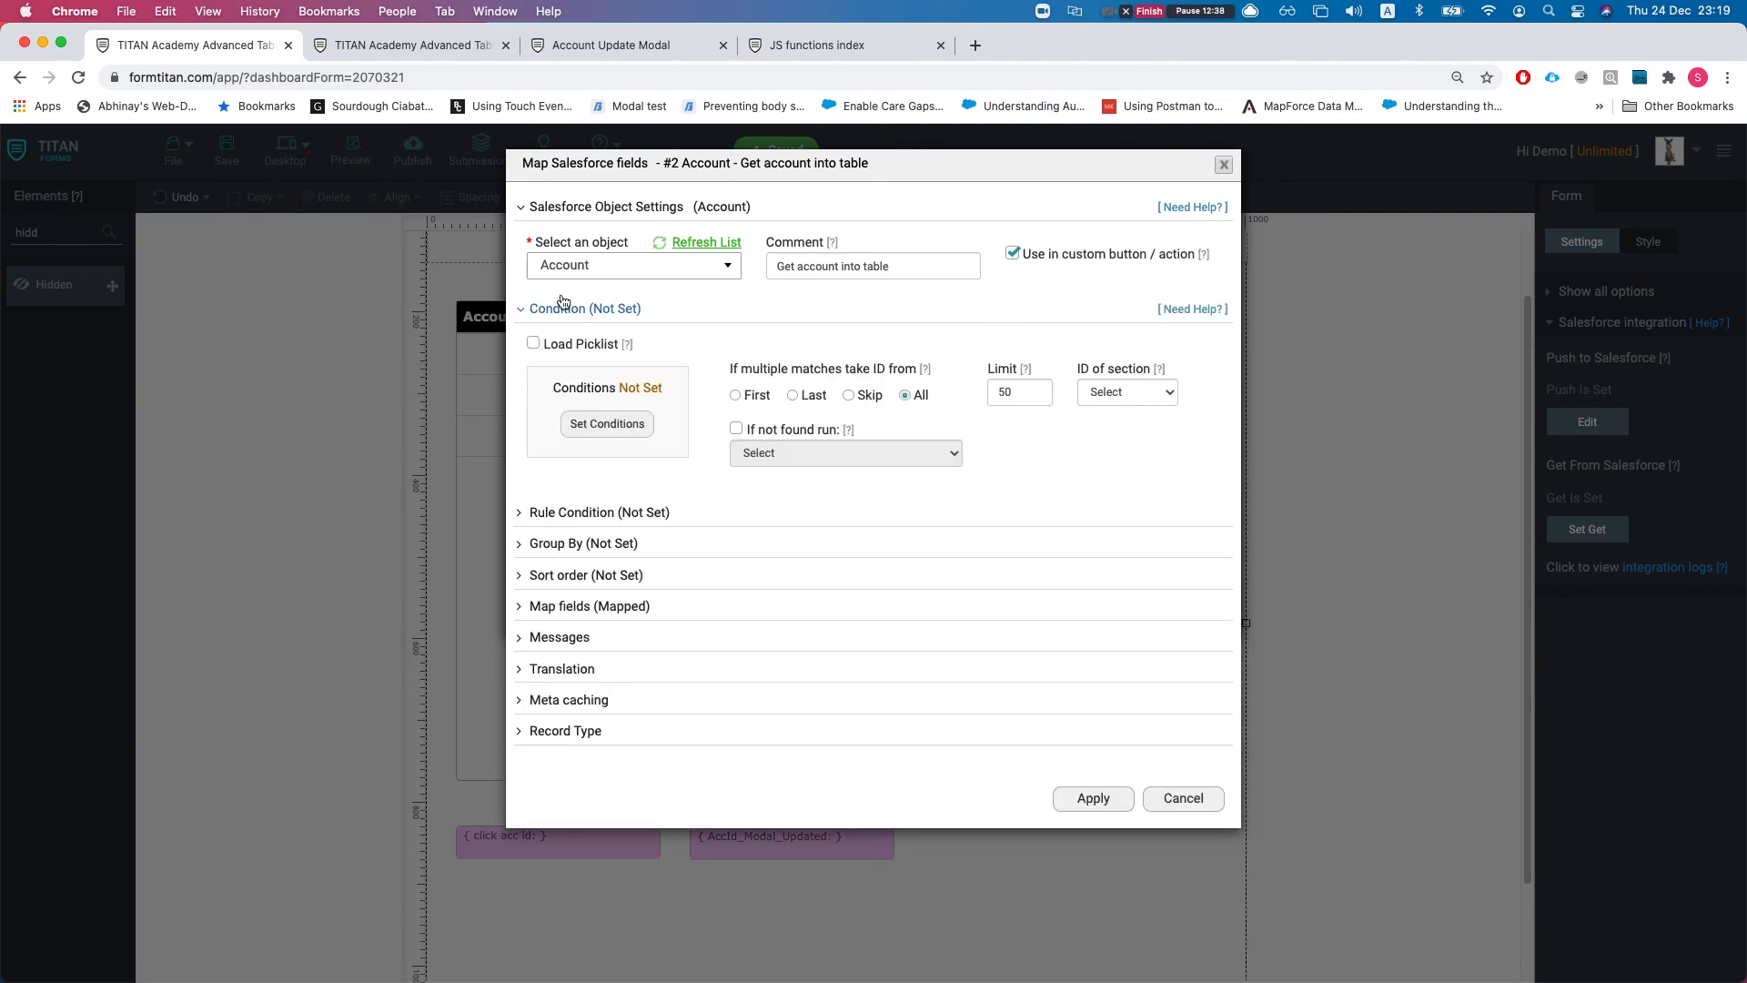
click(567, 310)
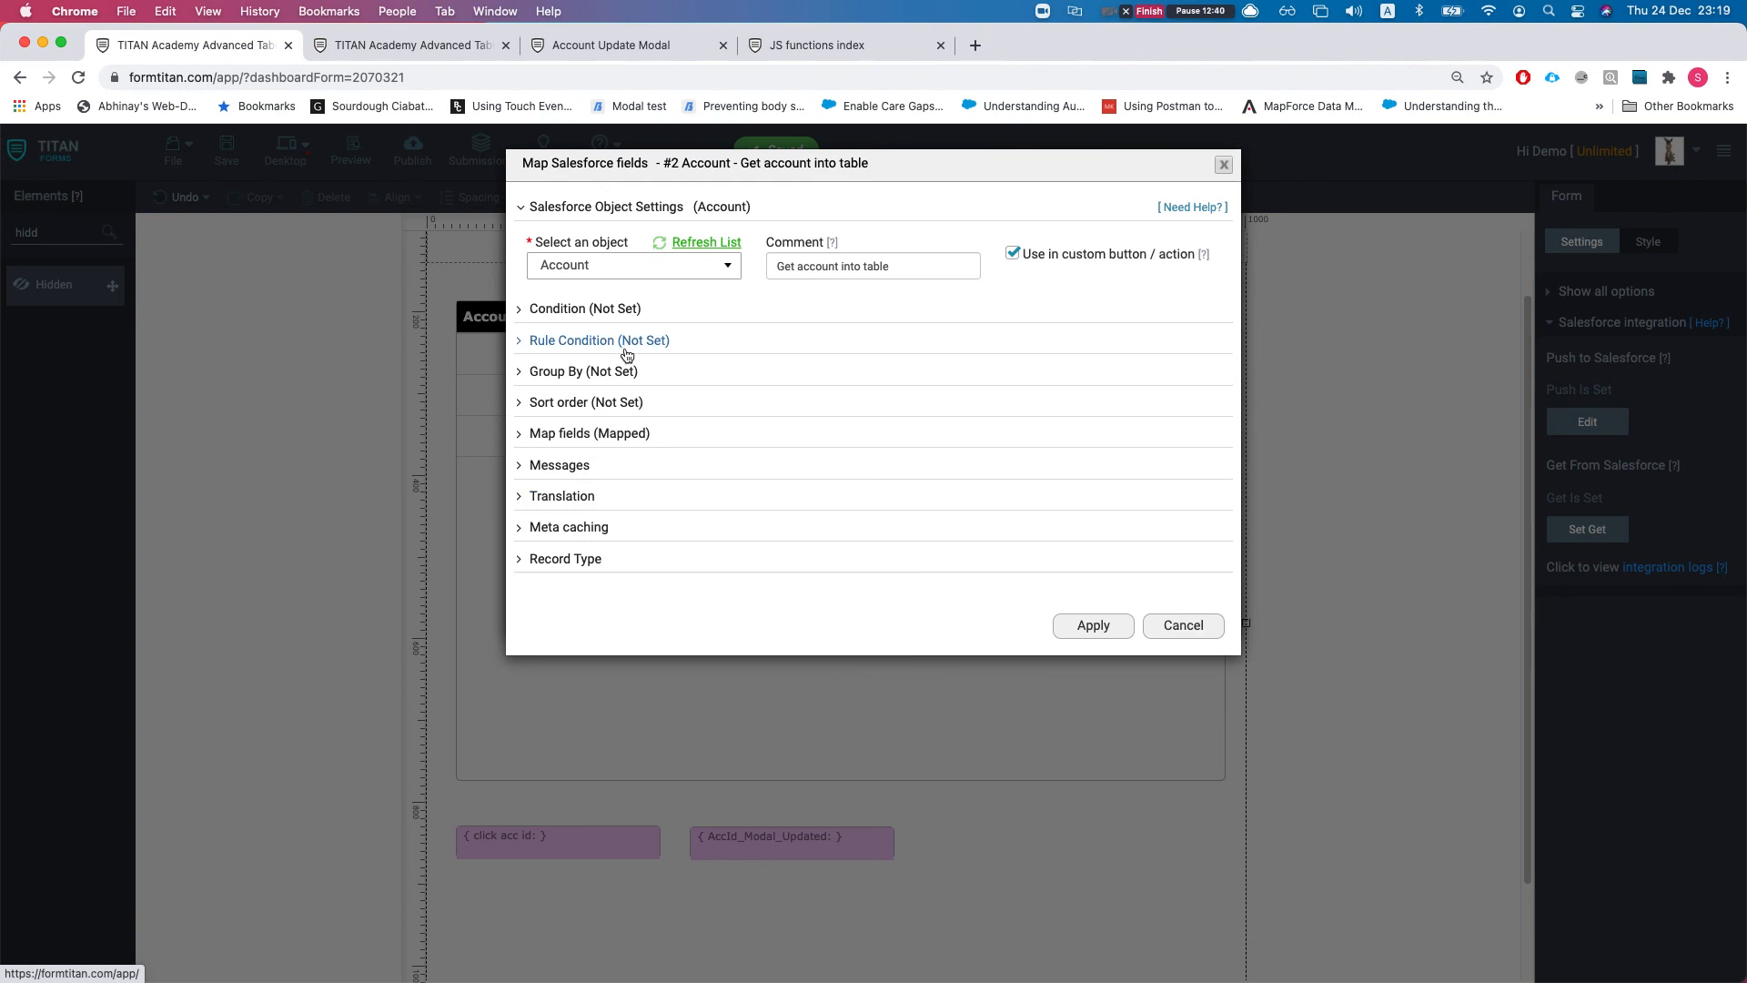
click(612, 310)
click(607, 423)
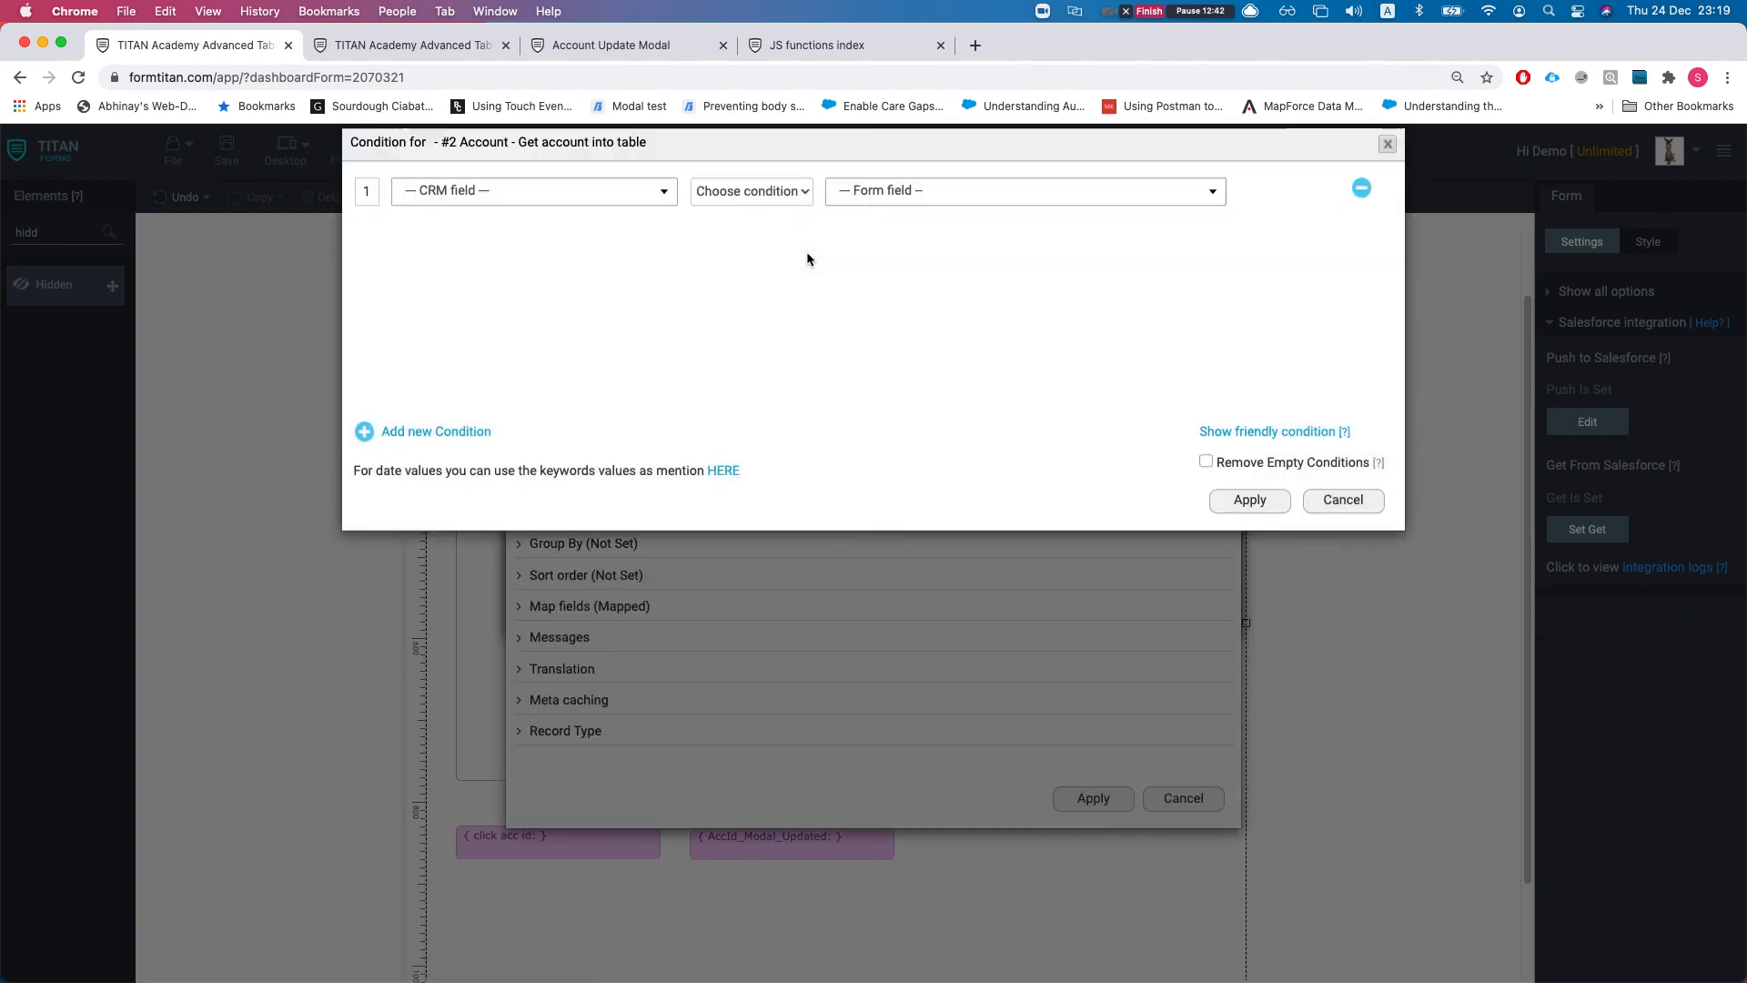
click(521, 216)
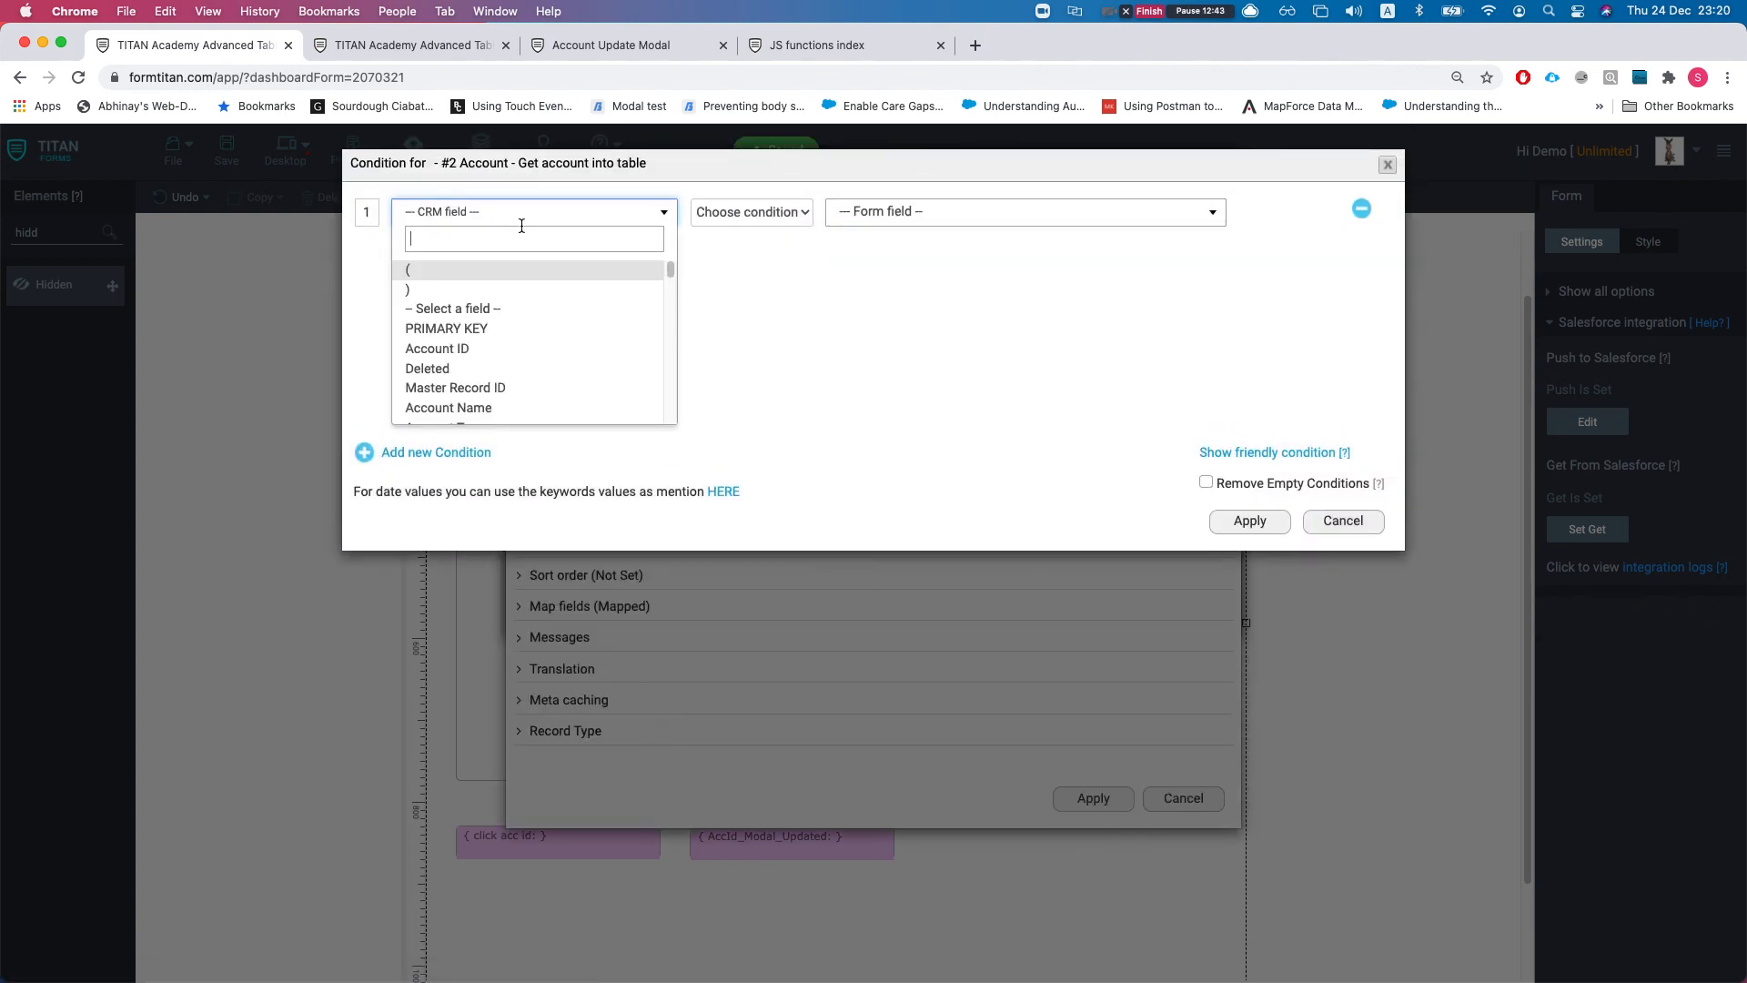
click(491, 351)
click(744, 215)
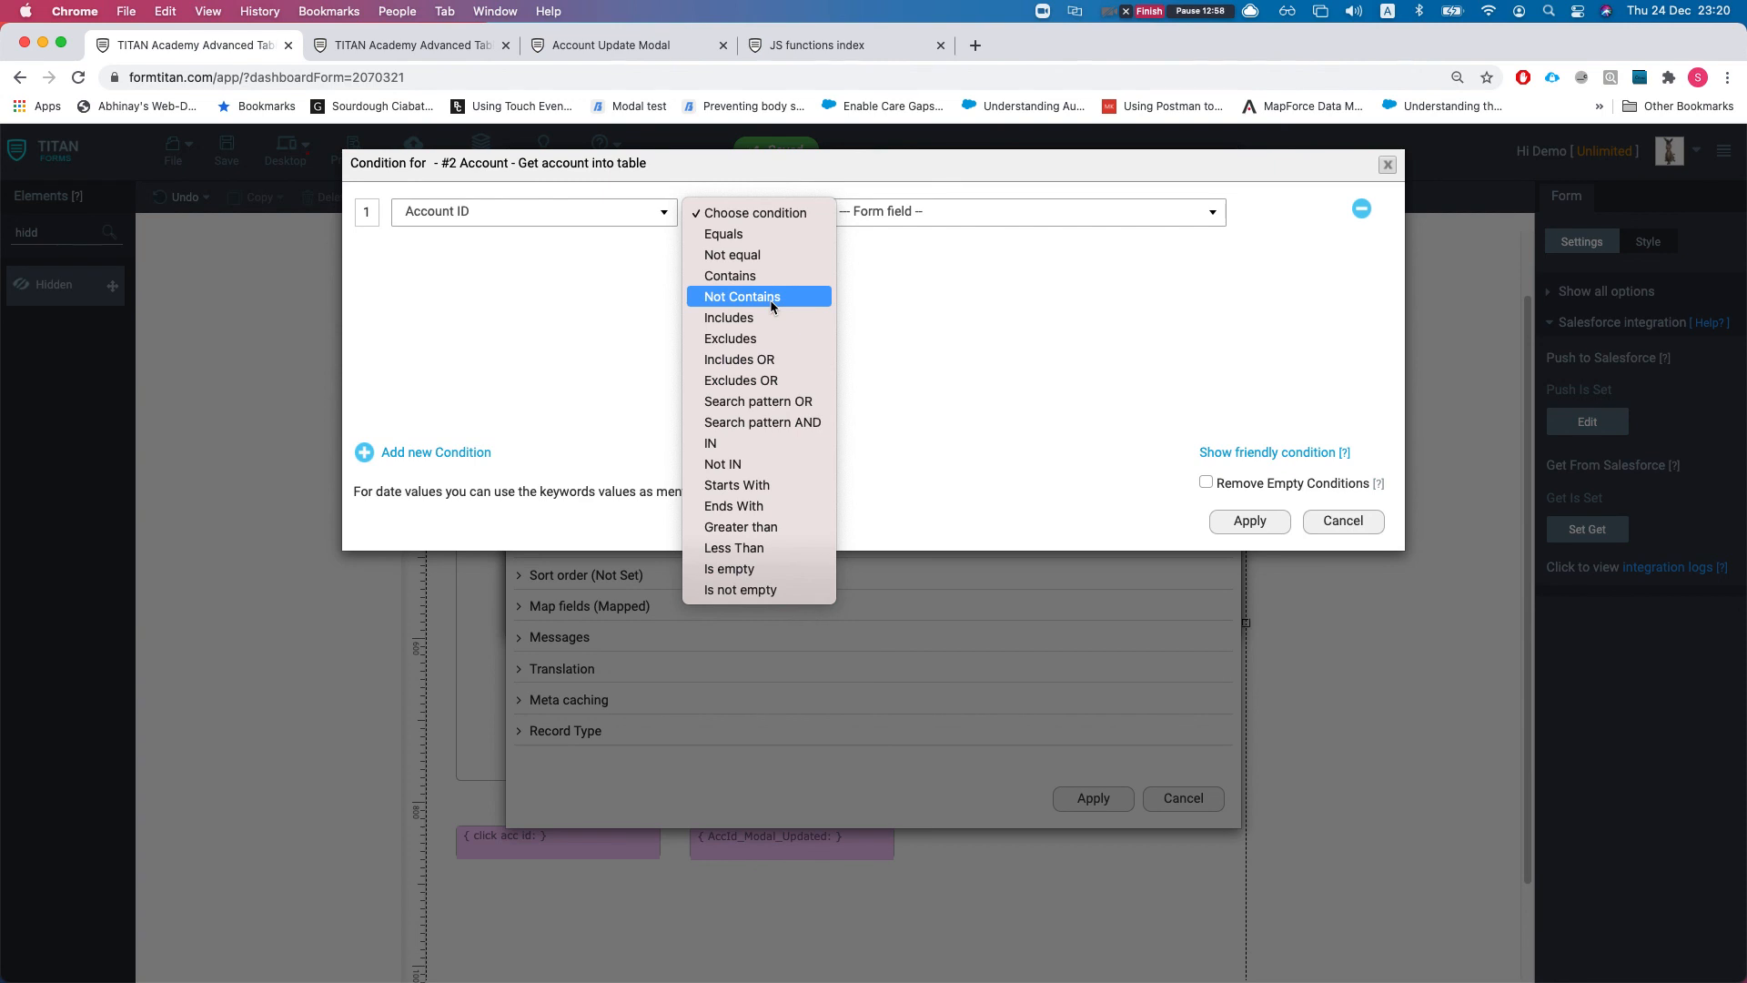
click(772, 233)
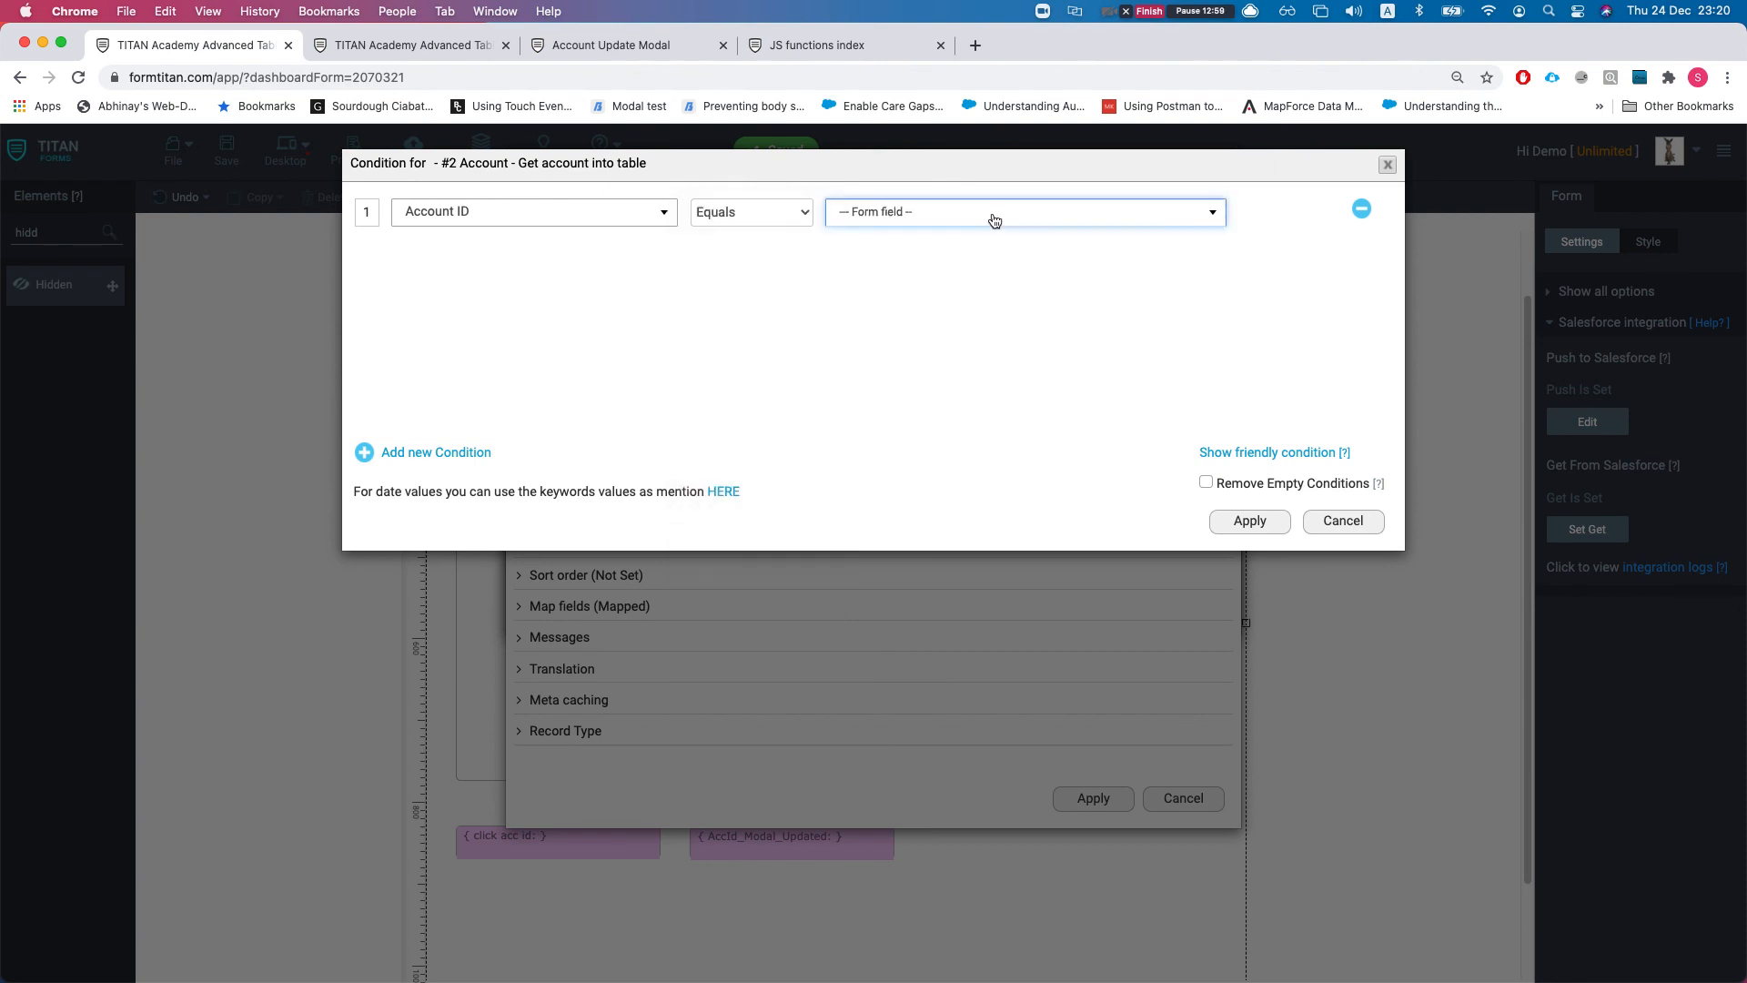
click(991, 217)
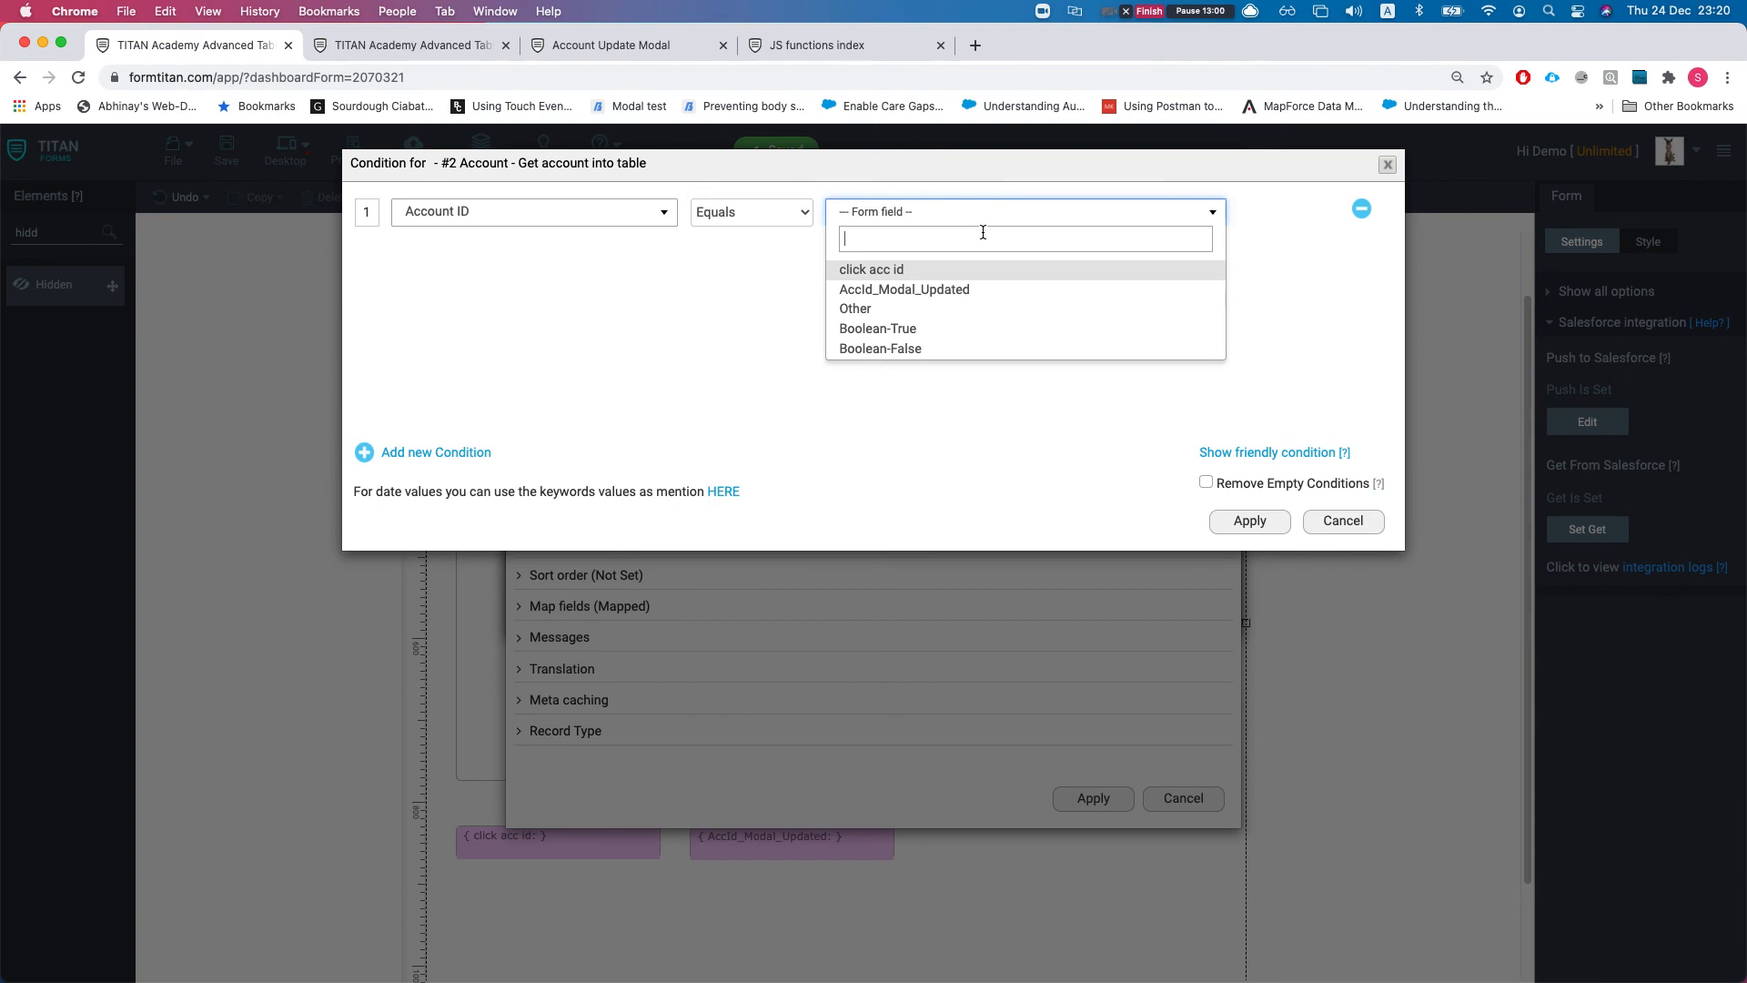
click(946, 292)
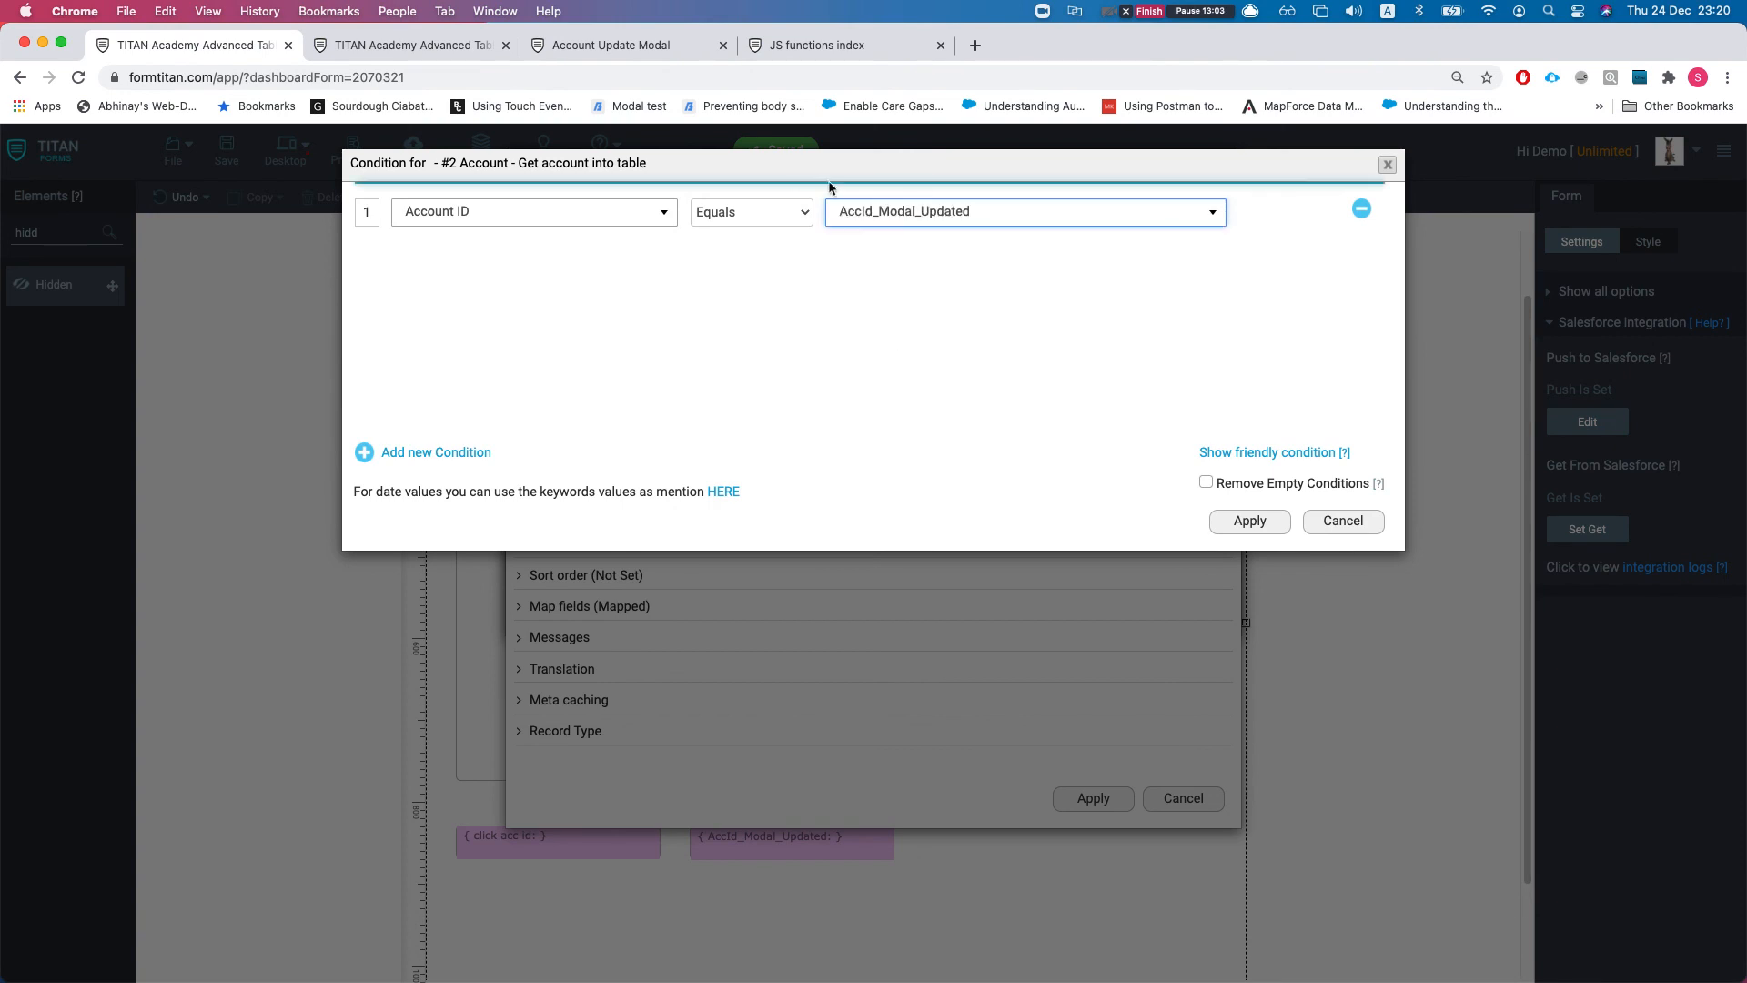
click(1252, 521)
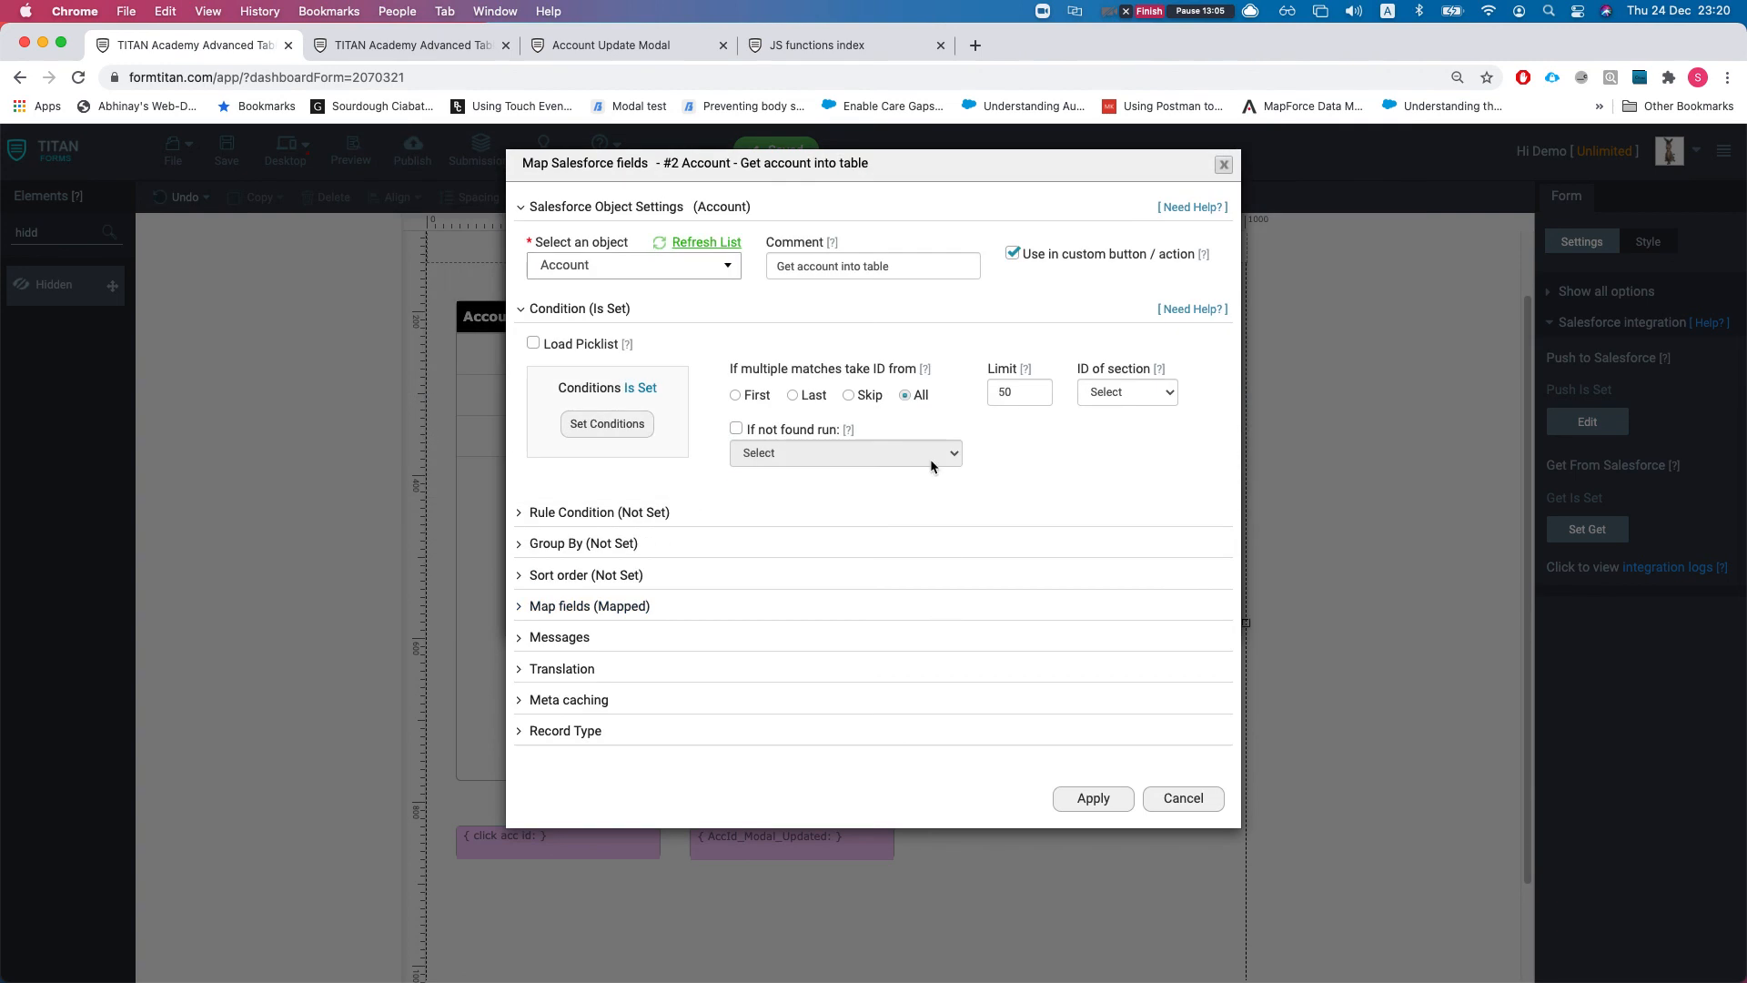
click(1093, 798)
click(1096, 606)
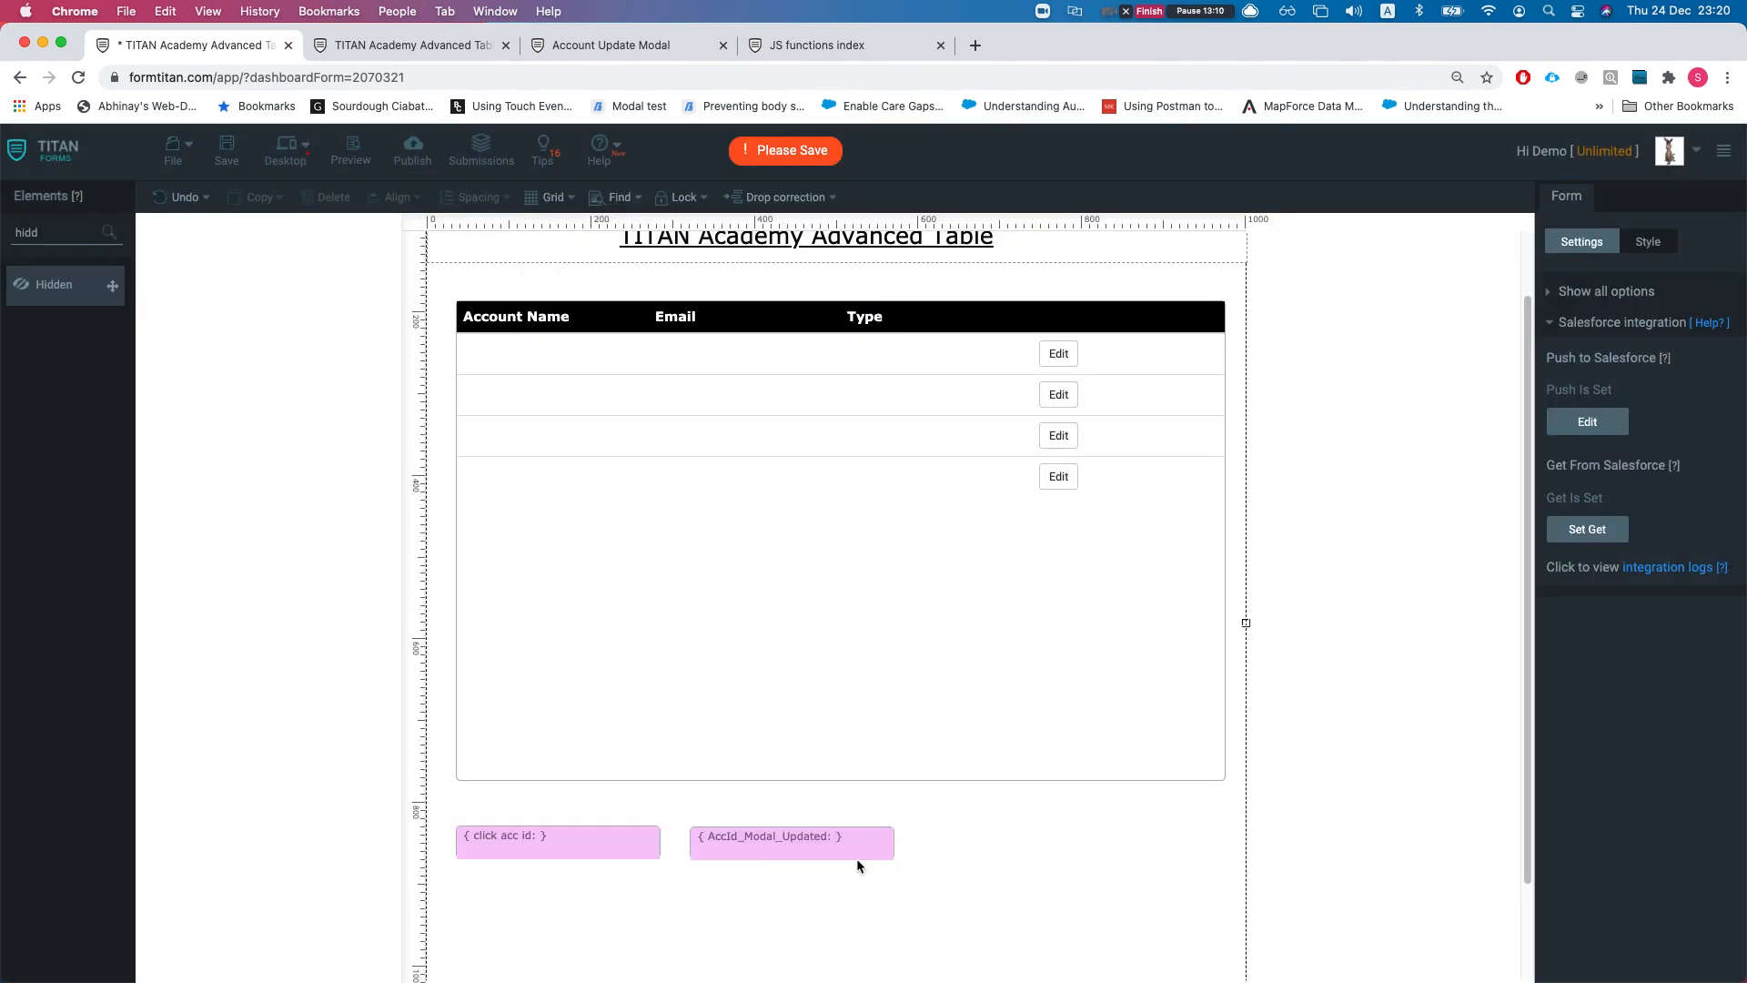
Step: Start a condition rule on the AccId_Modal_Updated hidden field with the current field Is not empty and Support Opposite off
click(869, 851)
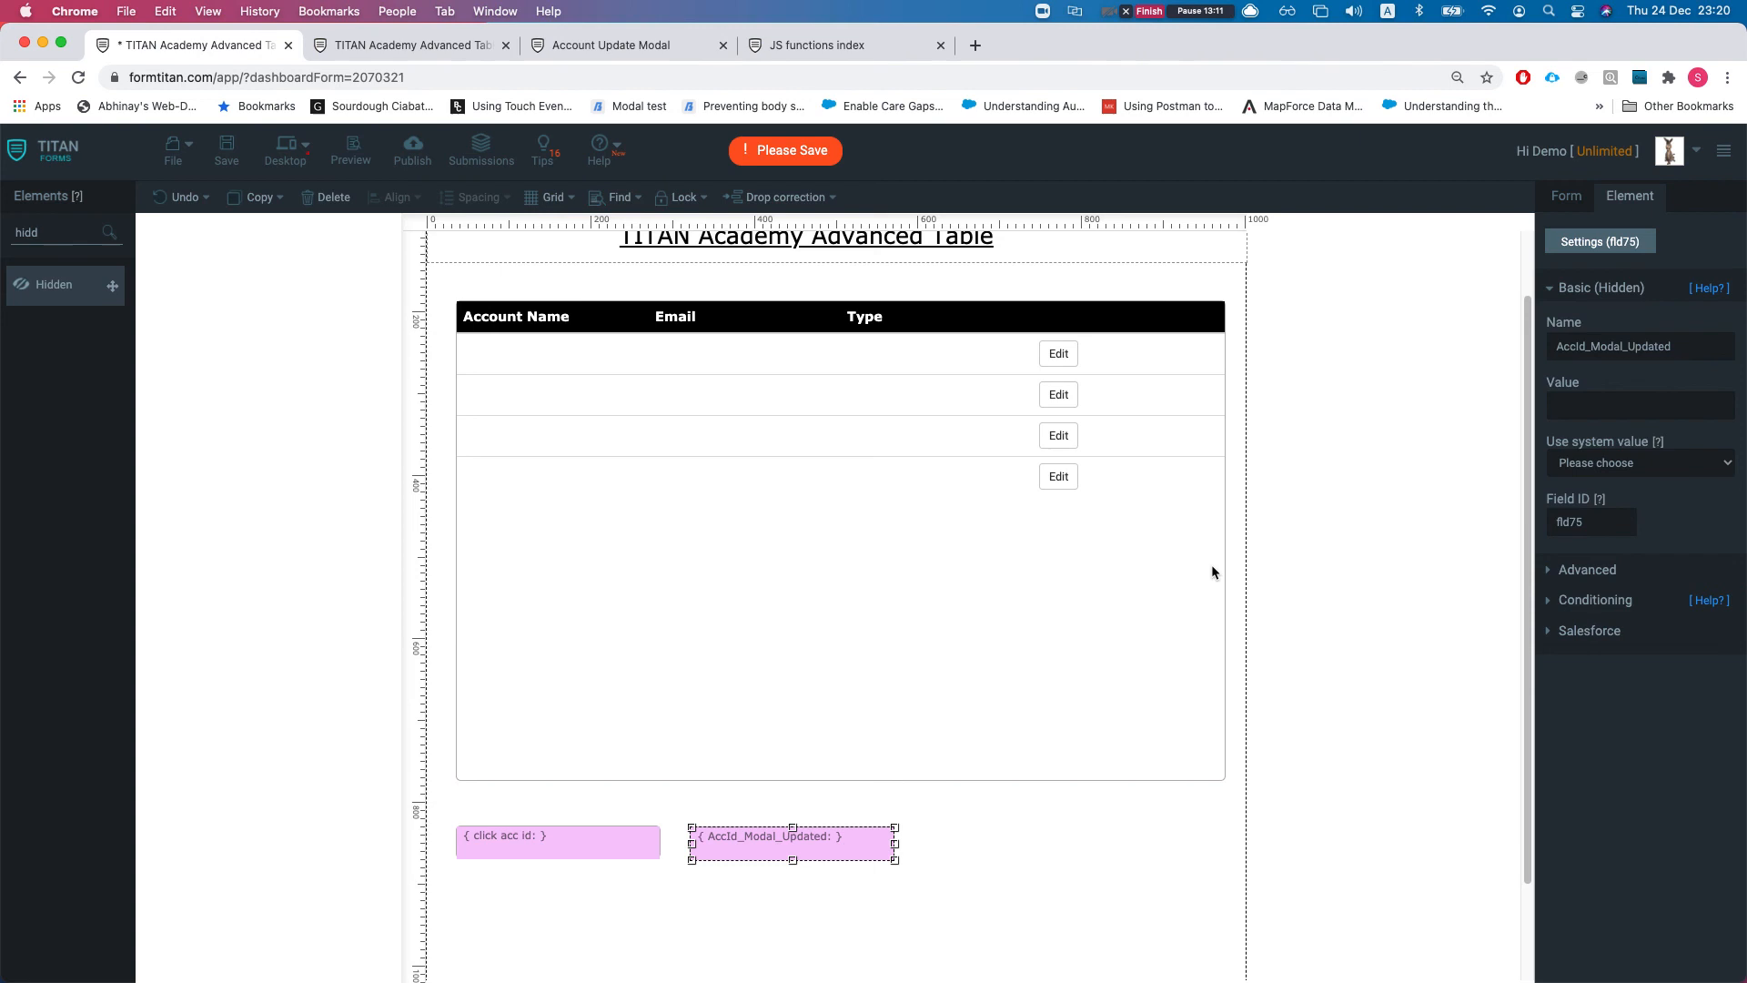
click(1574, 600)
click(1601, 439)
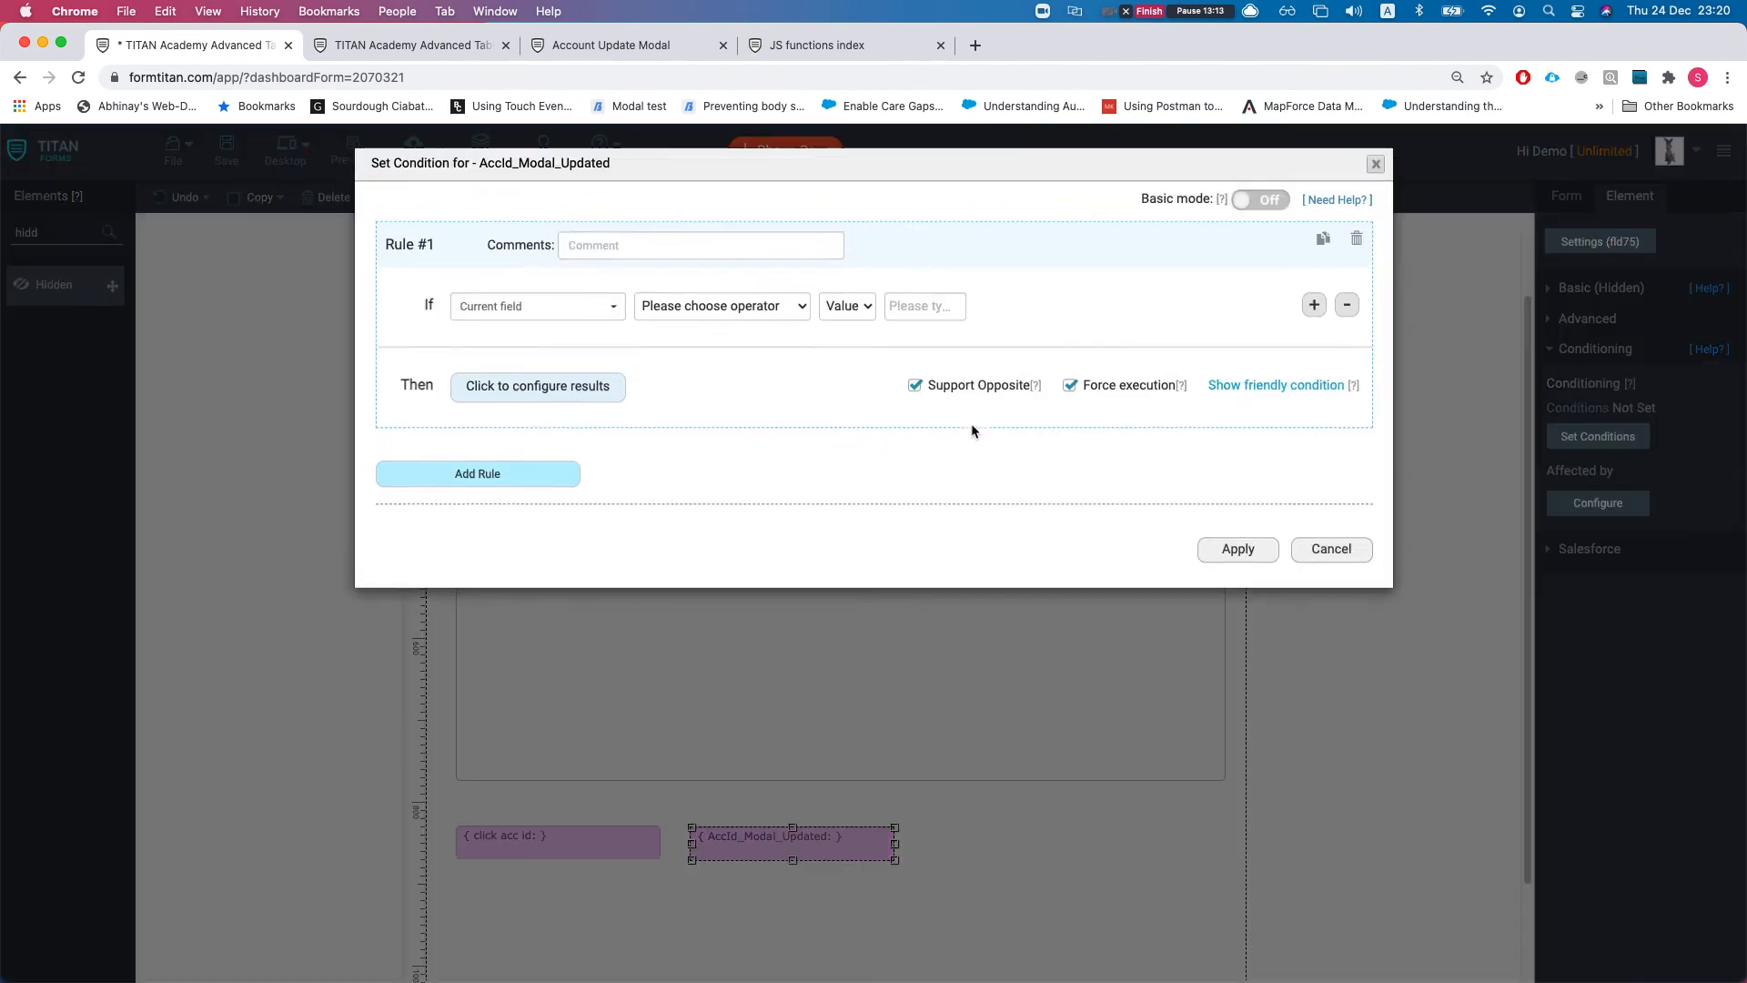
click(691, 307)
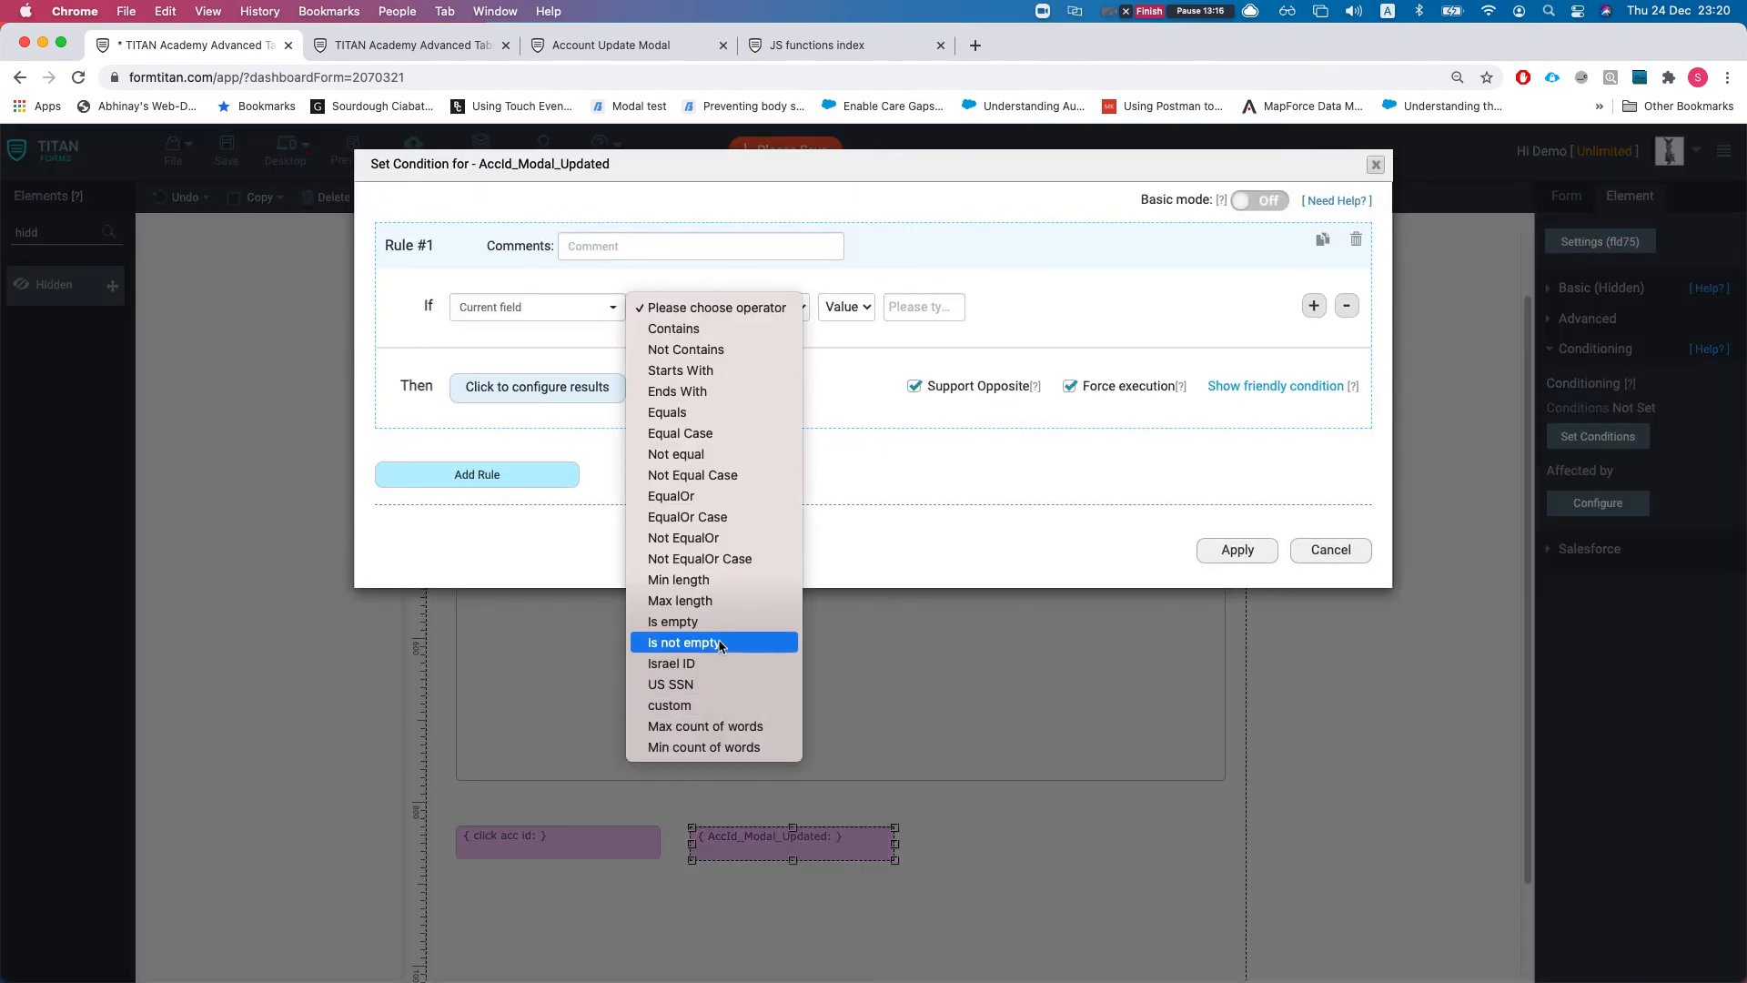
click(684, 642)
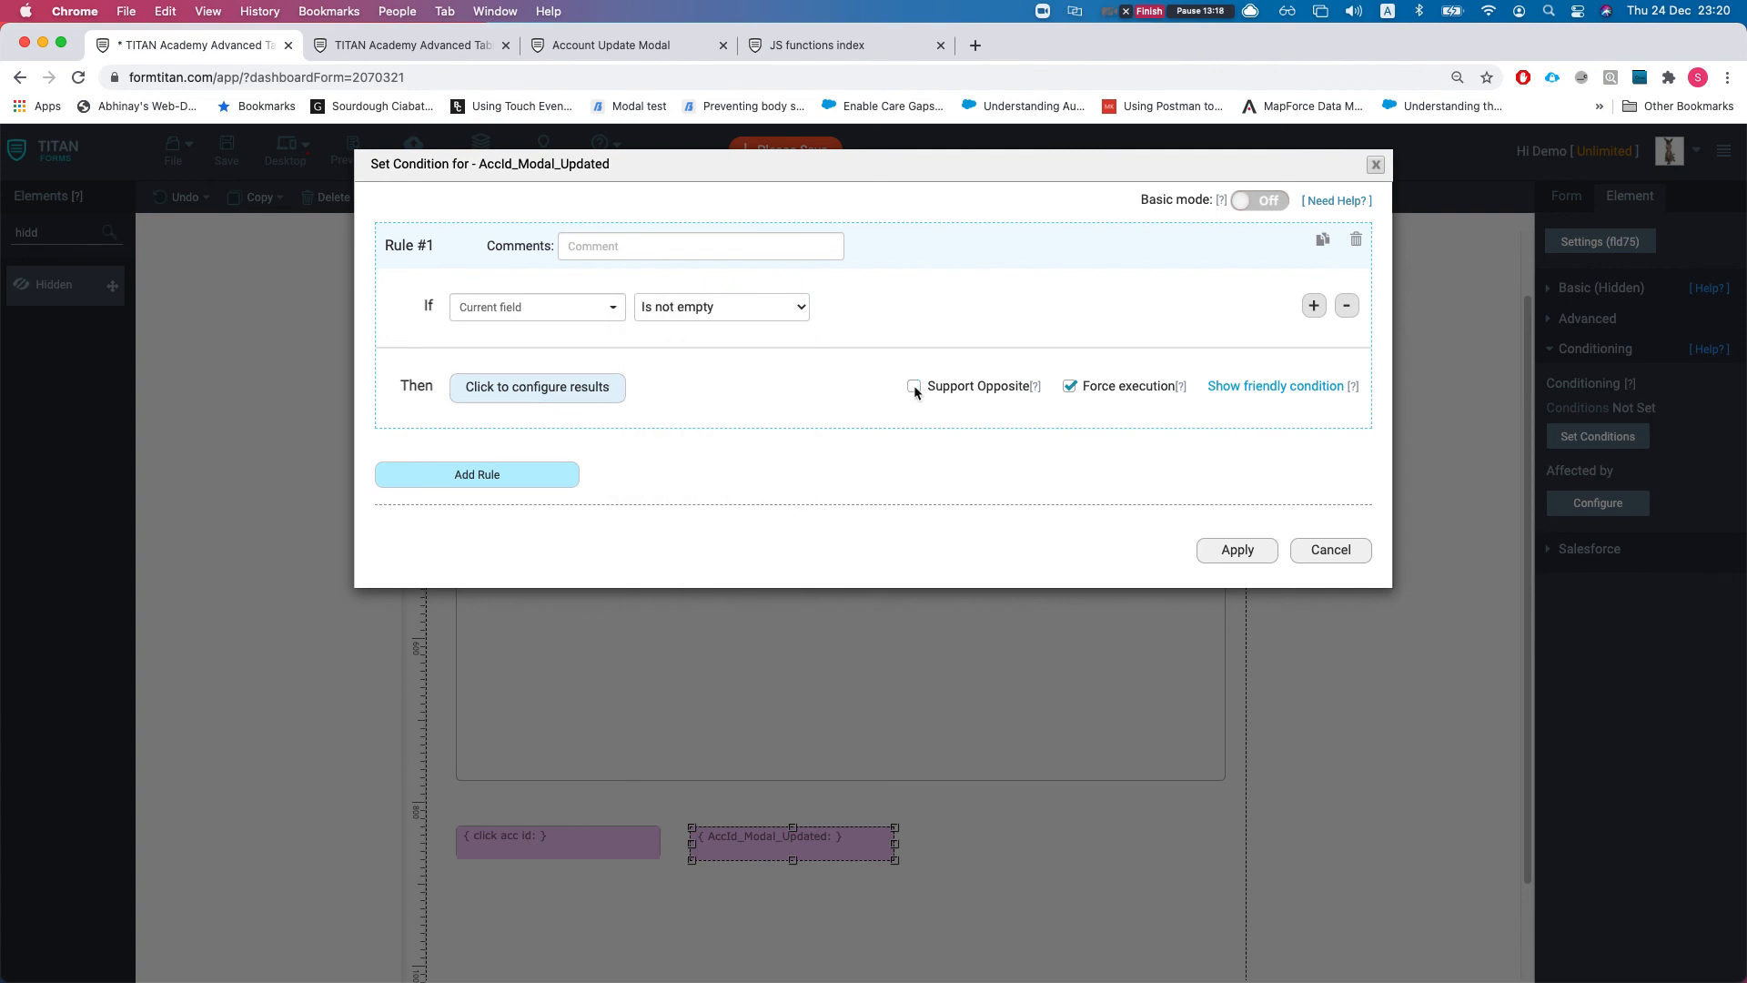
Step: Make the rule run the Salesforce action "Account (get) - Get account into table", then apply the condition and save the form
click(583, 387)
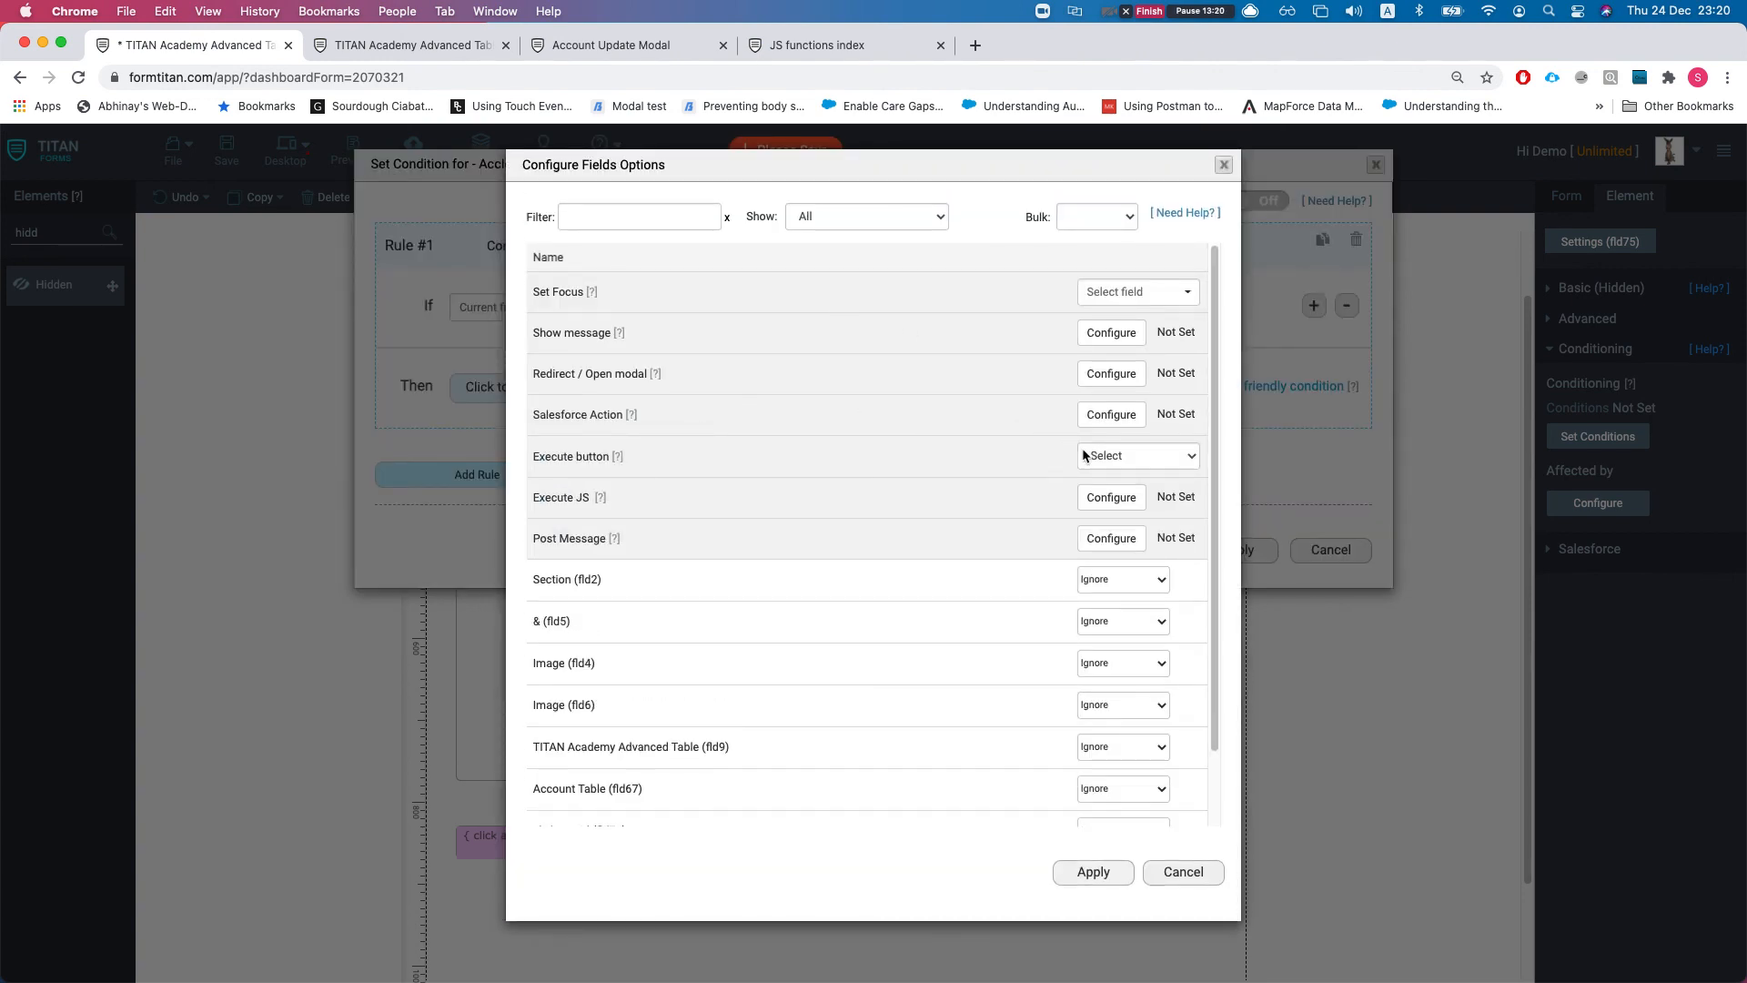
click(1111, 414)
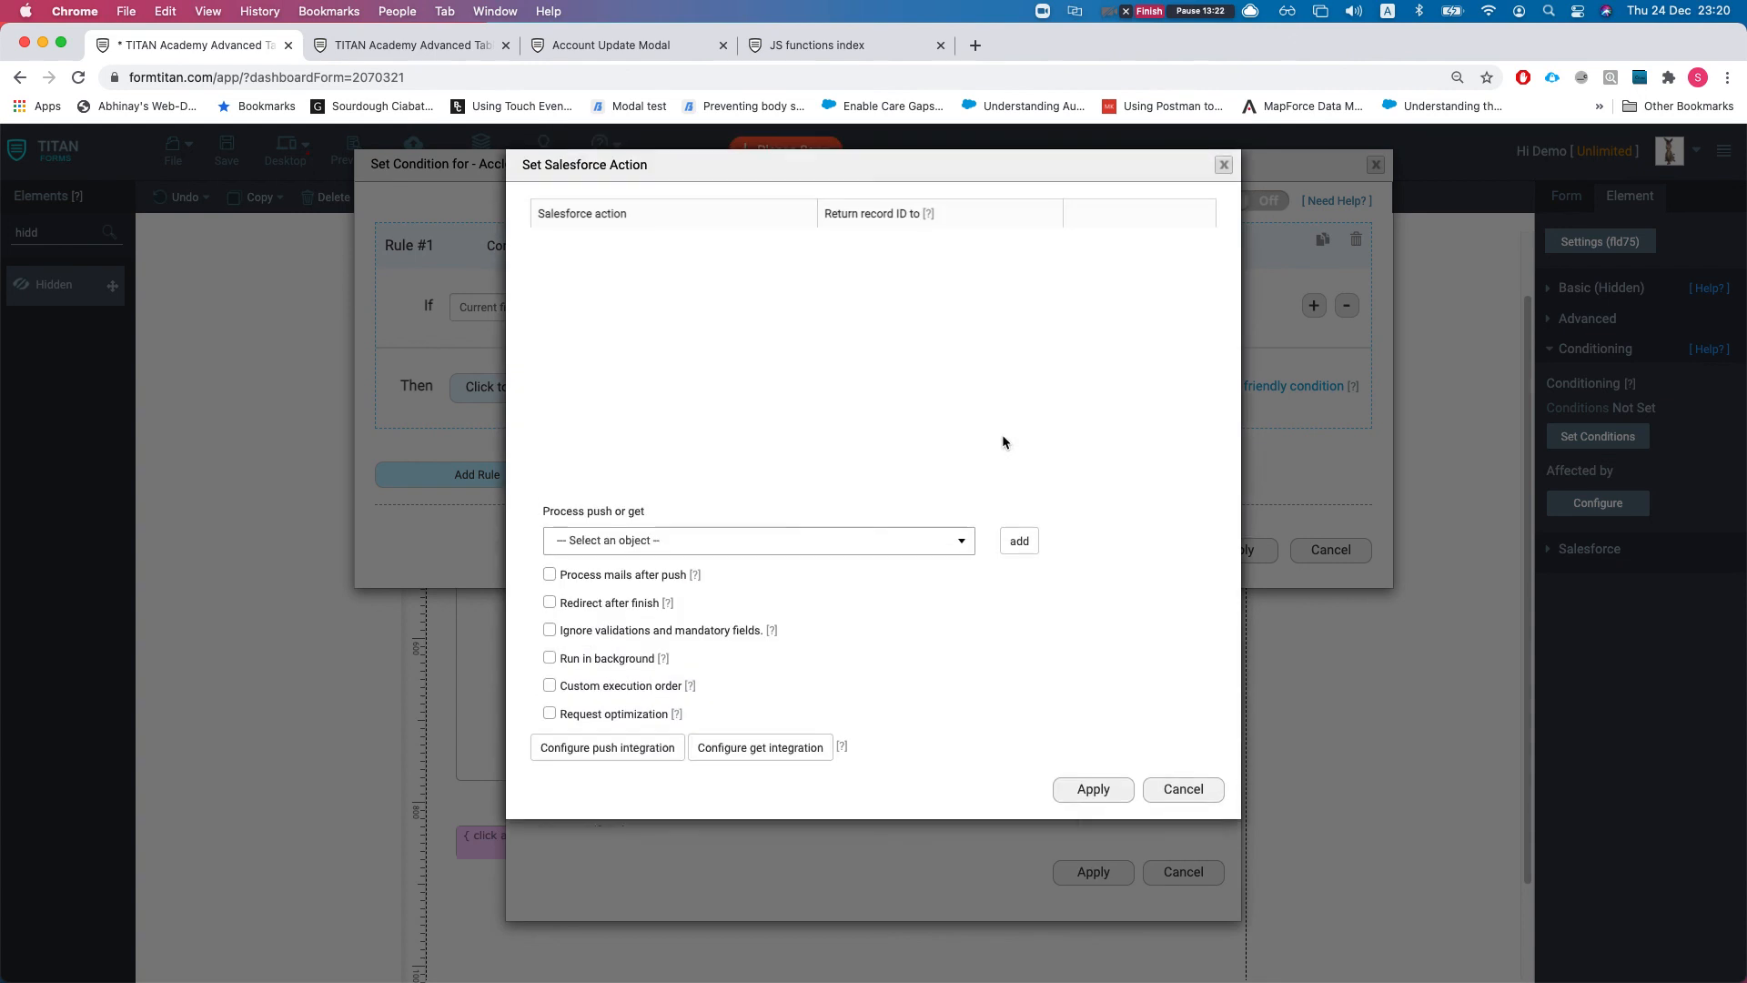
click(760, 539)
click(687, 600)
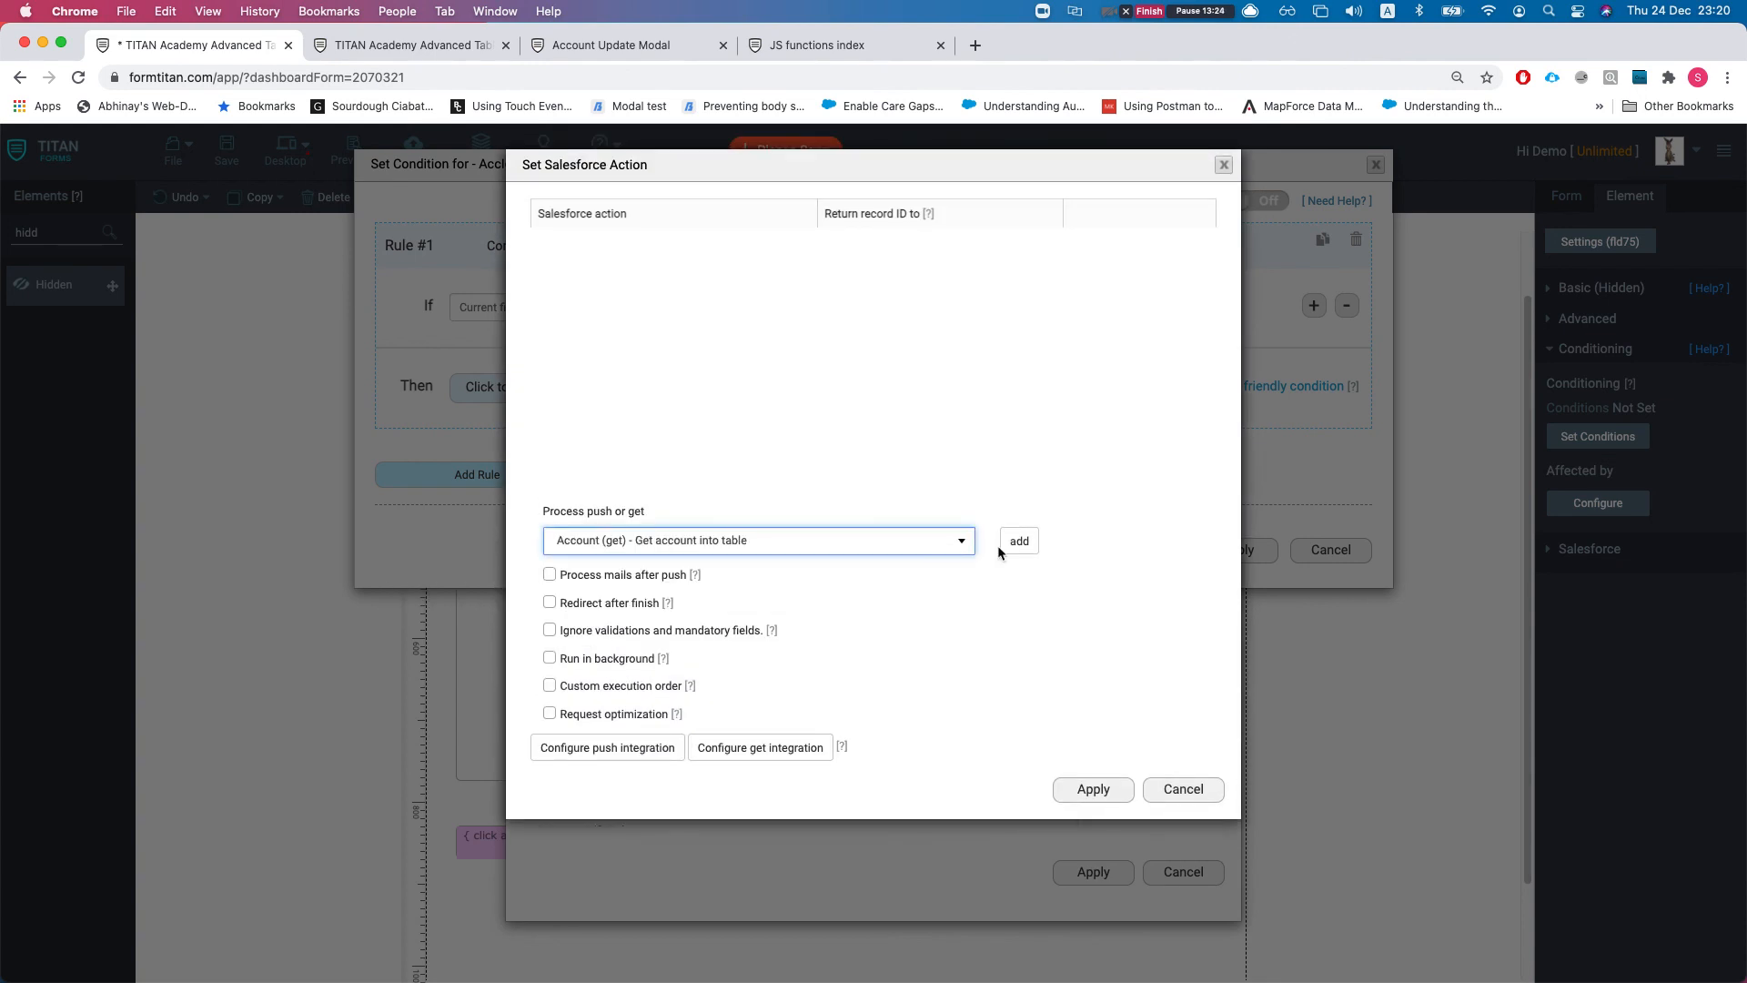
click(1008, 543)
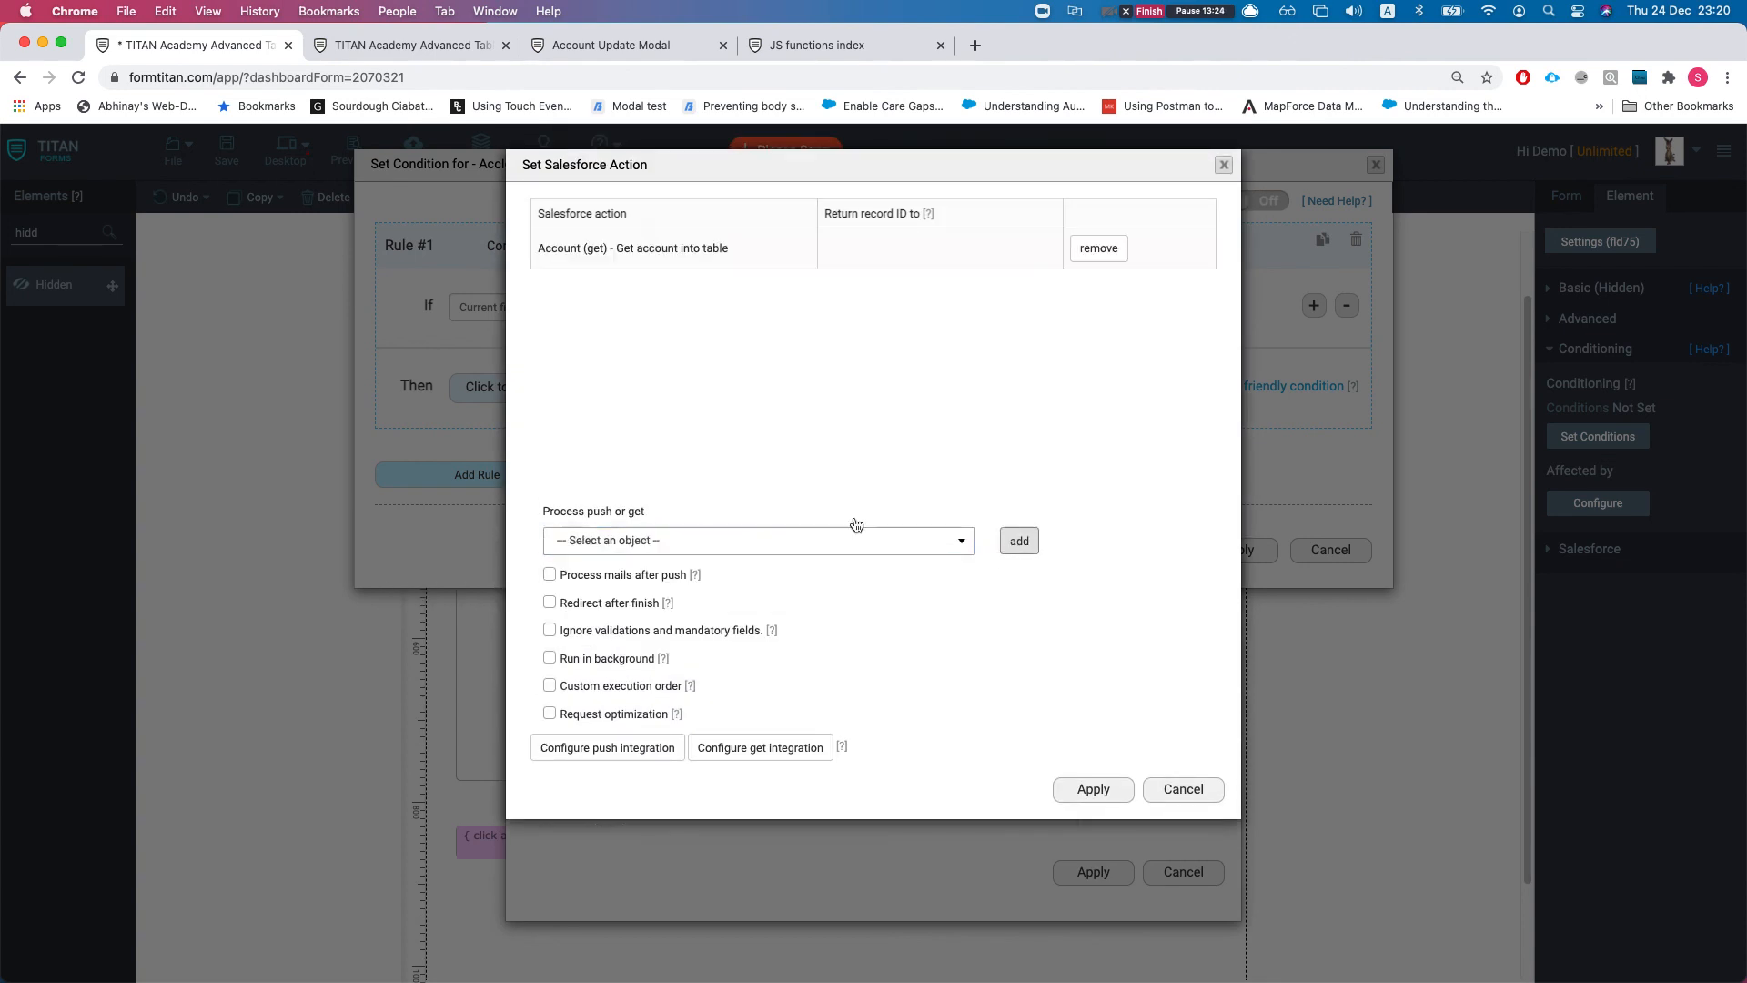
click(1096, 789)
click(1094, 872)
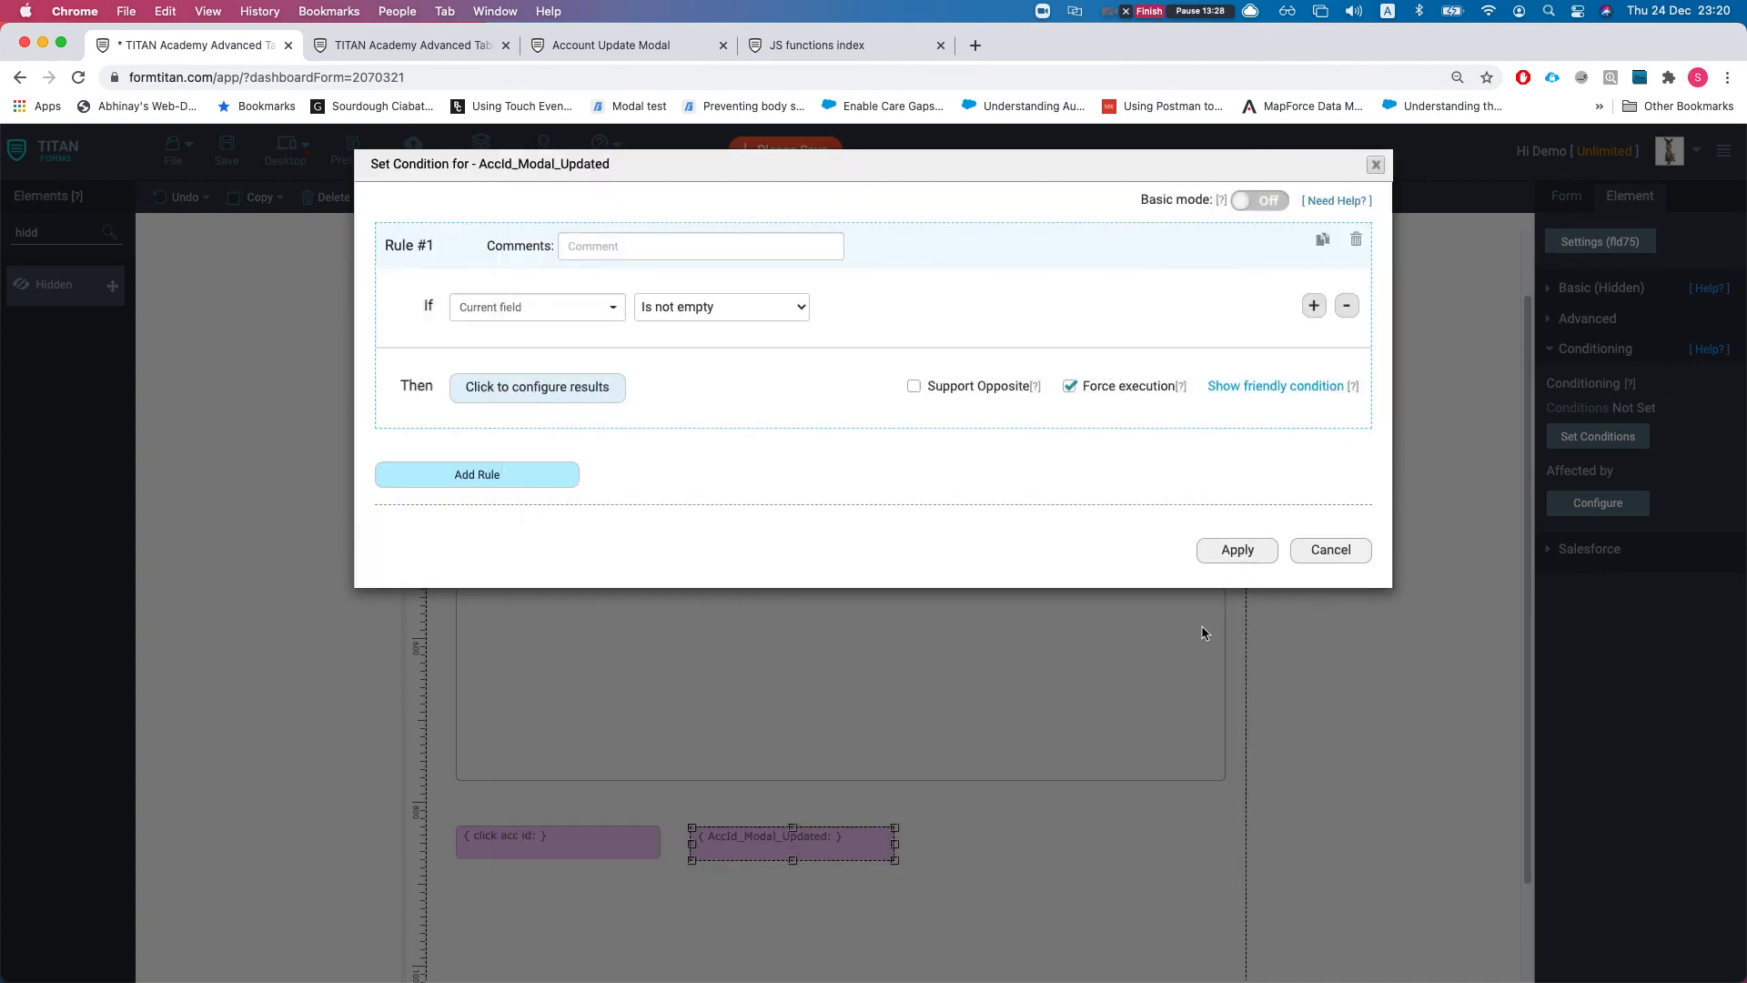
click(1238, 552)
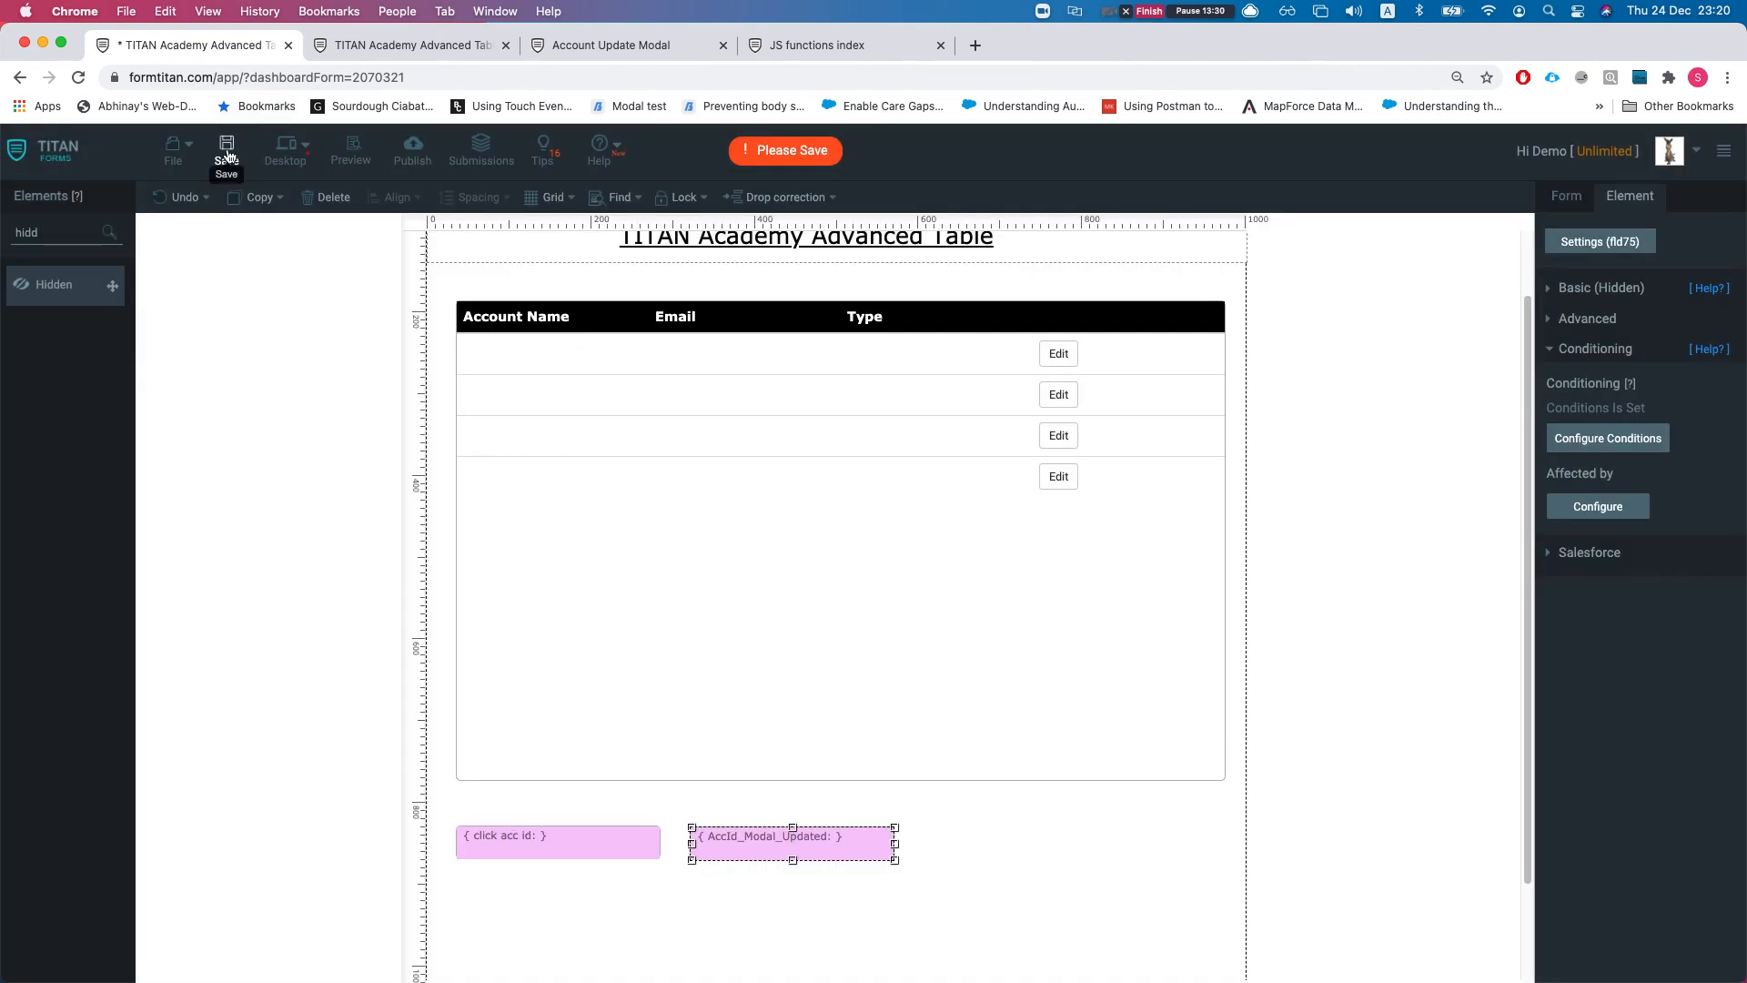
click(226, 153)
Step: Reload the published table, change the first account's Account Name to "Edited Account AAAAAe" in the edit modal, and save it
click(380, 47)
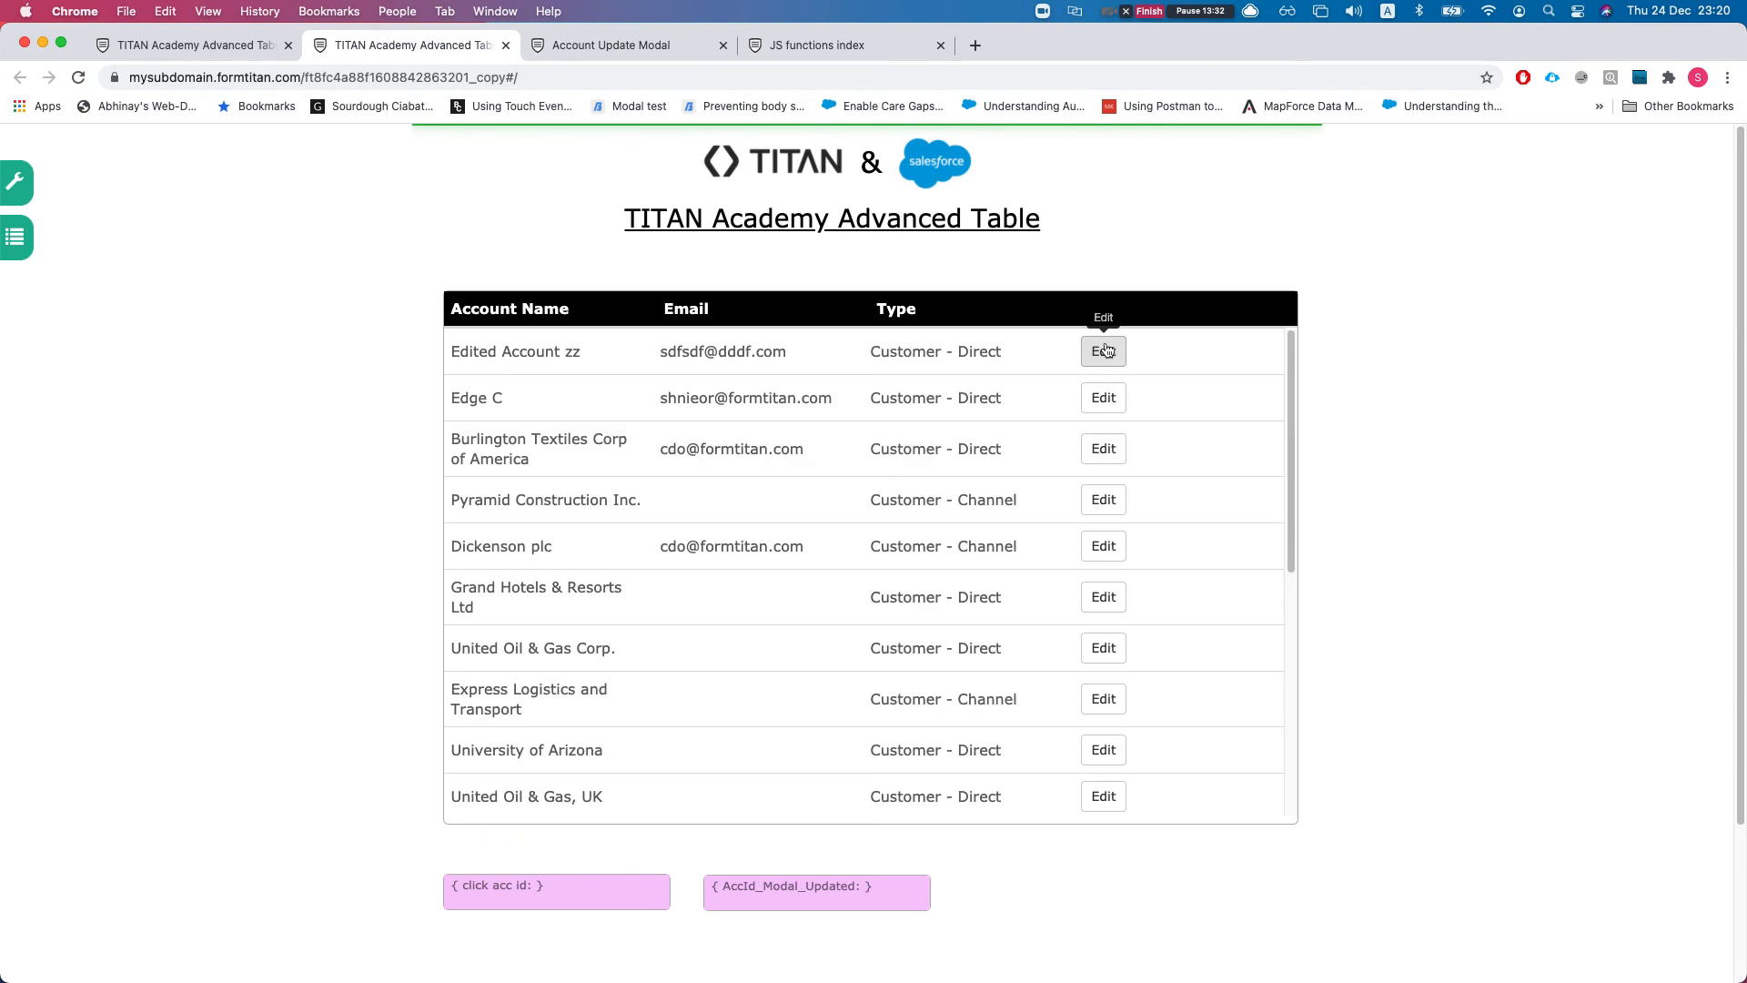
click(1103, 353)
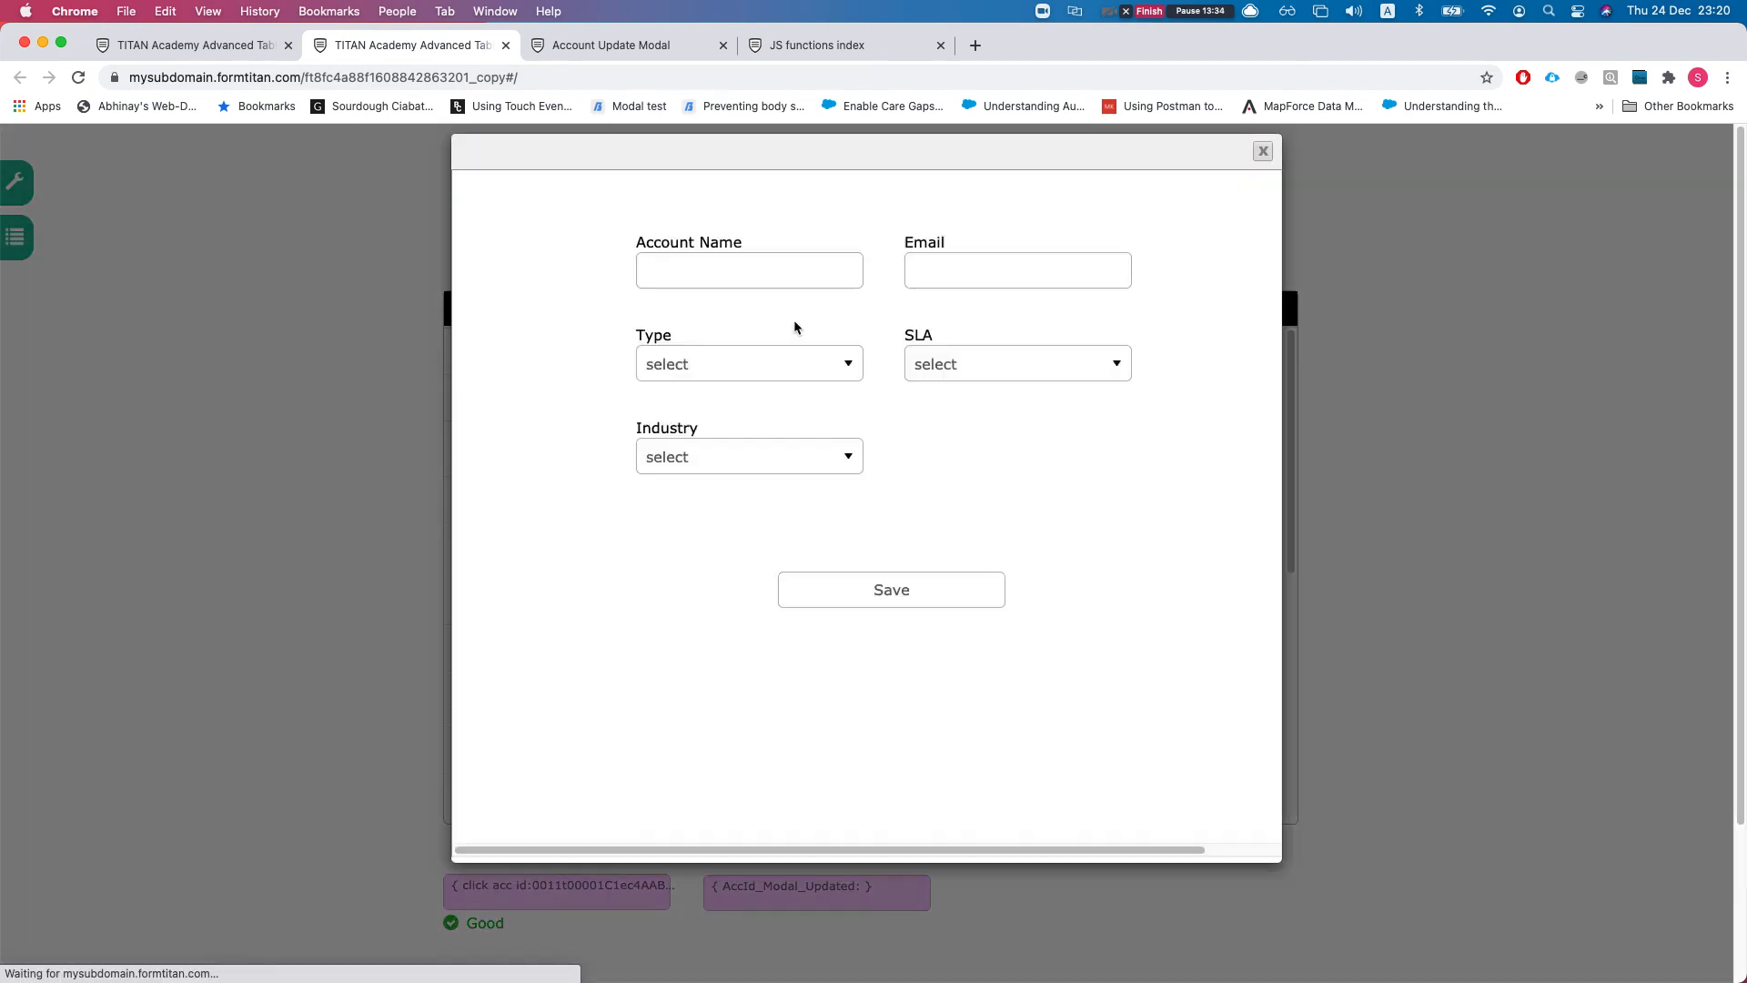
double_click(768, 273)
key(BackSpace)
text(AAAAAe)
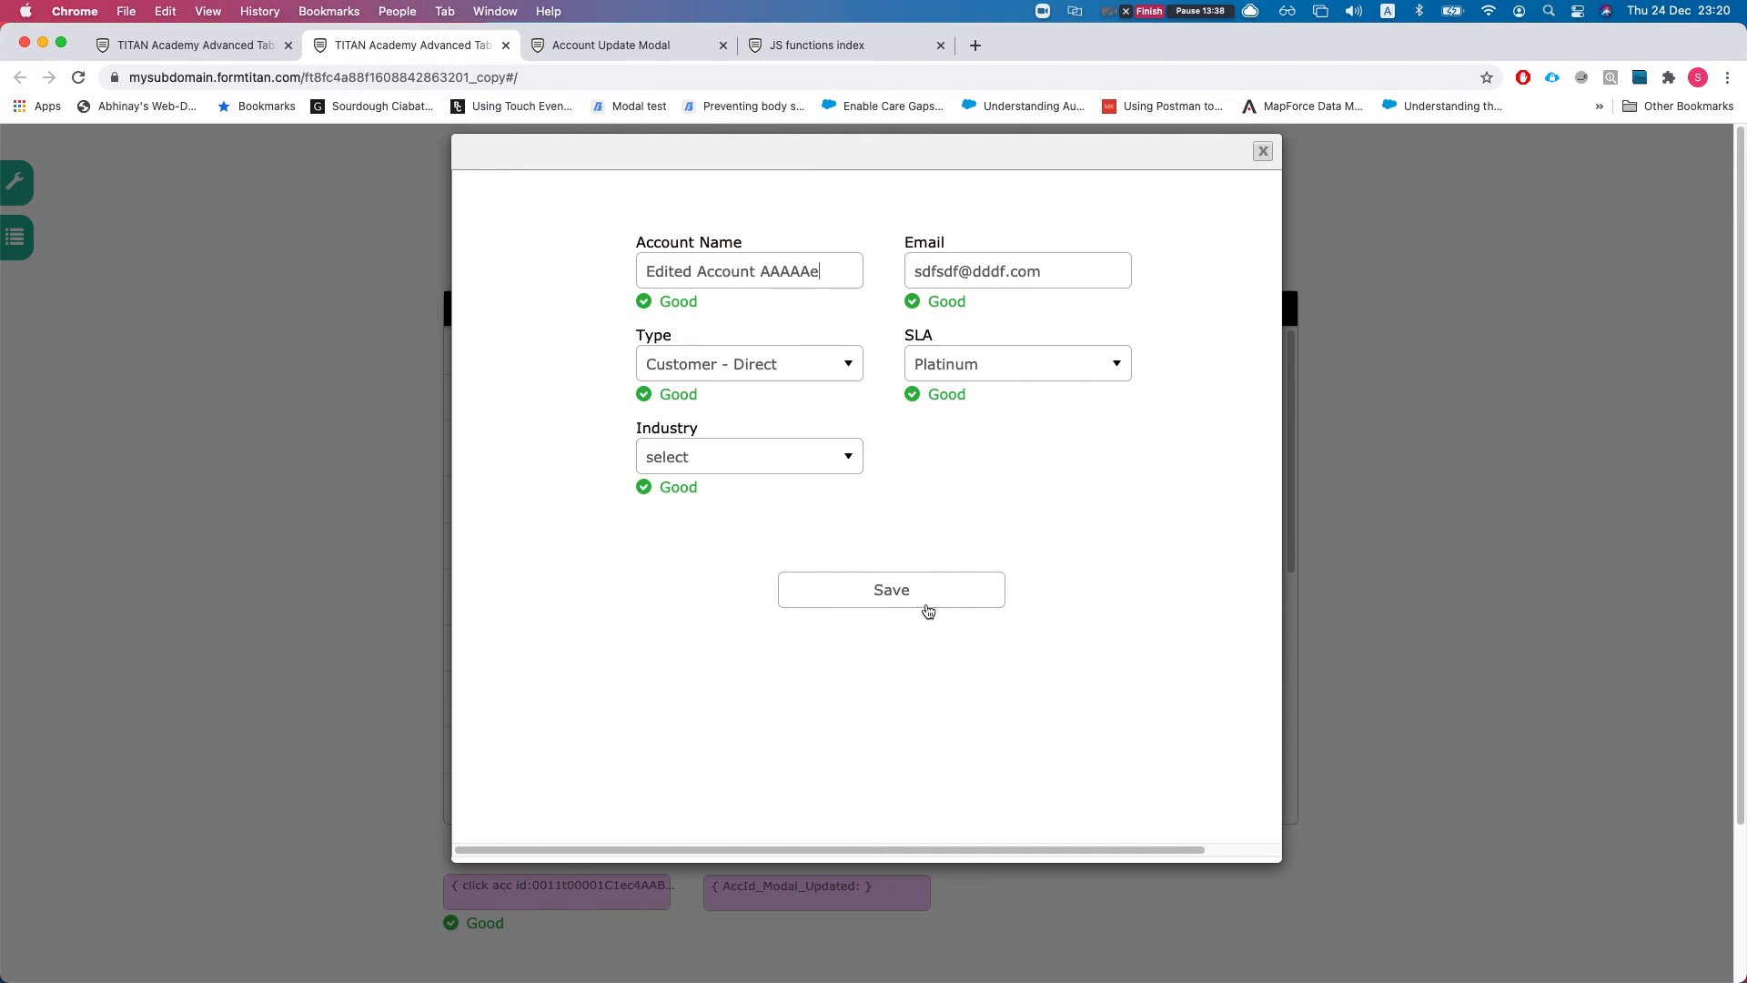
click(802, 592)
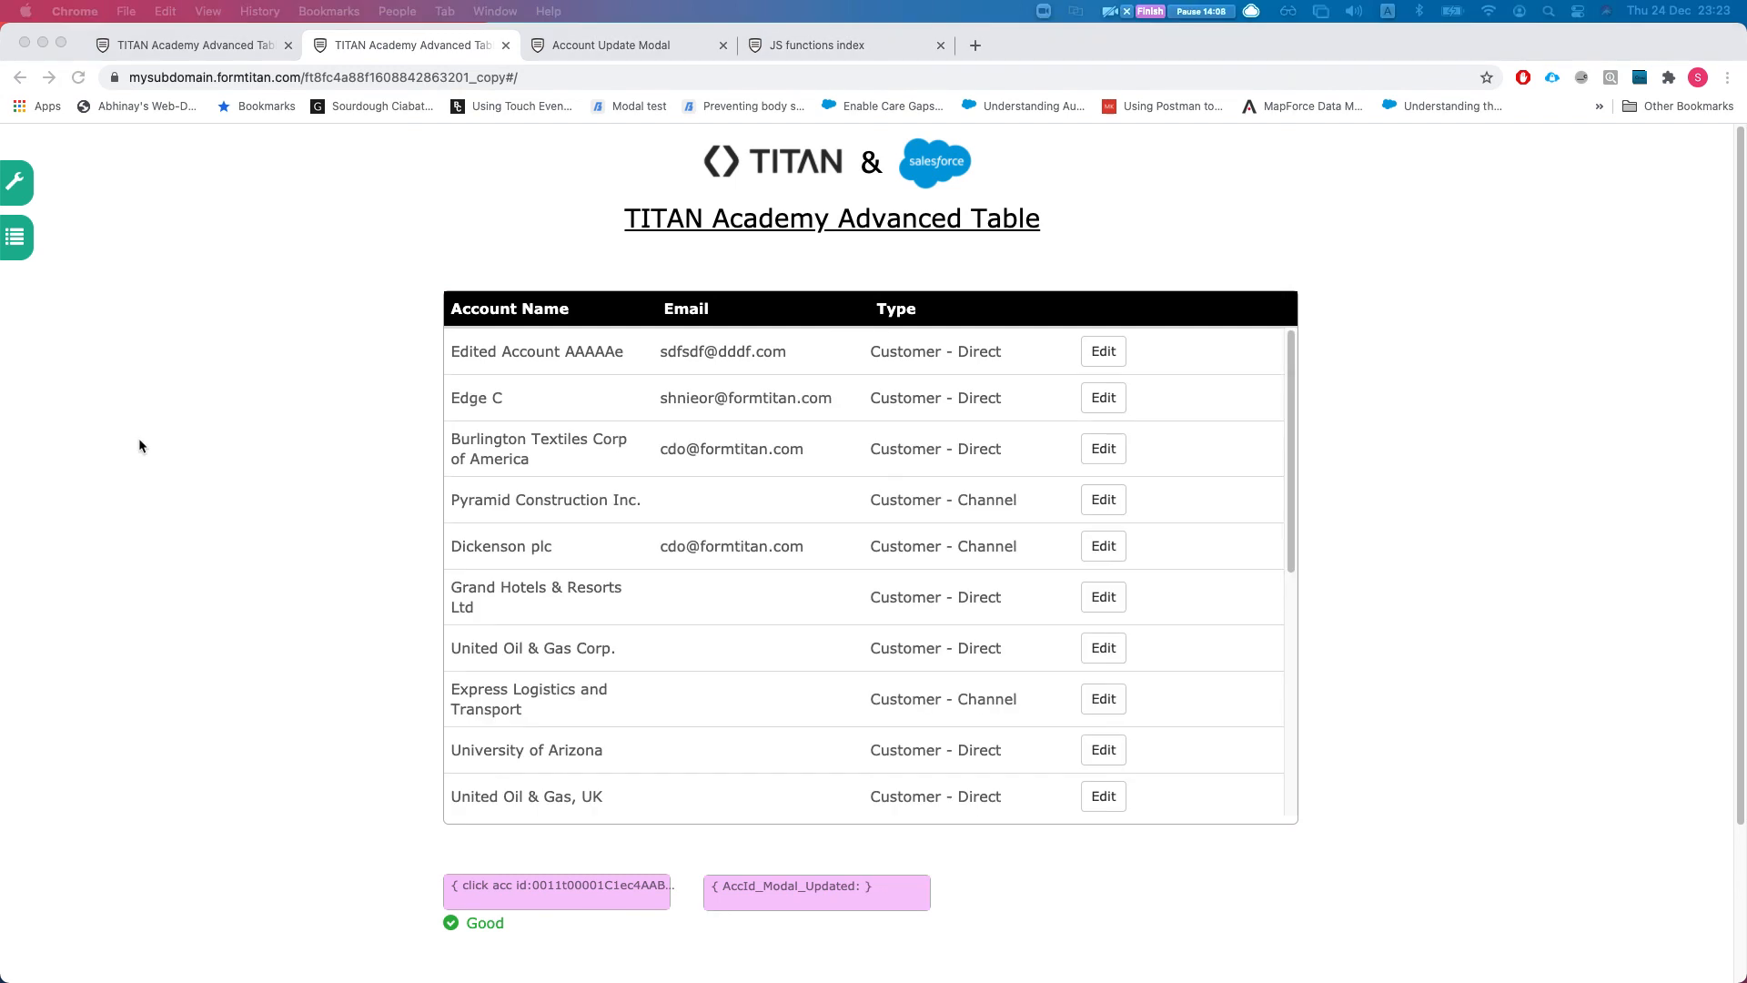
Step: In the form editor, set the redirect in the click acc id field's condition to open in Blank
click(228, 45)
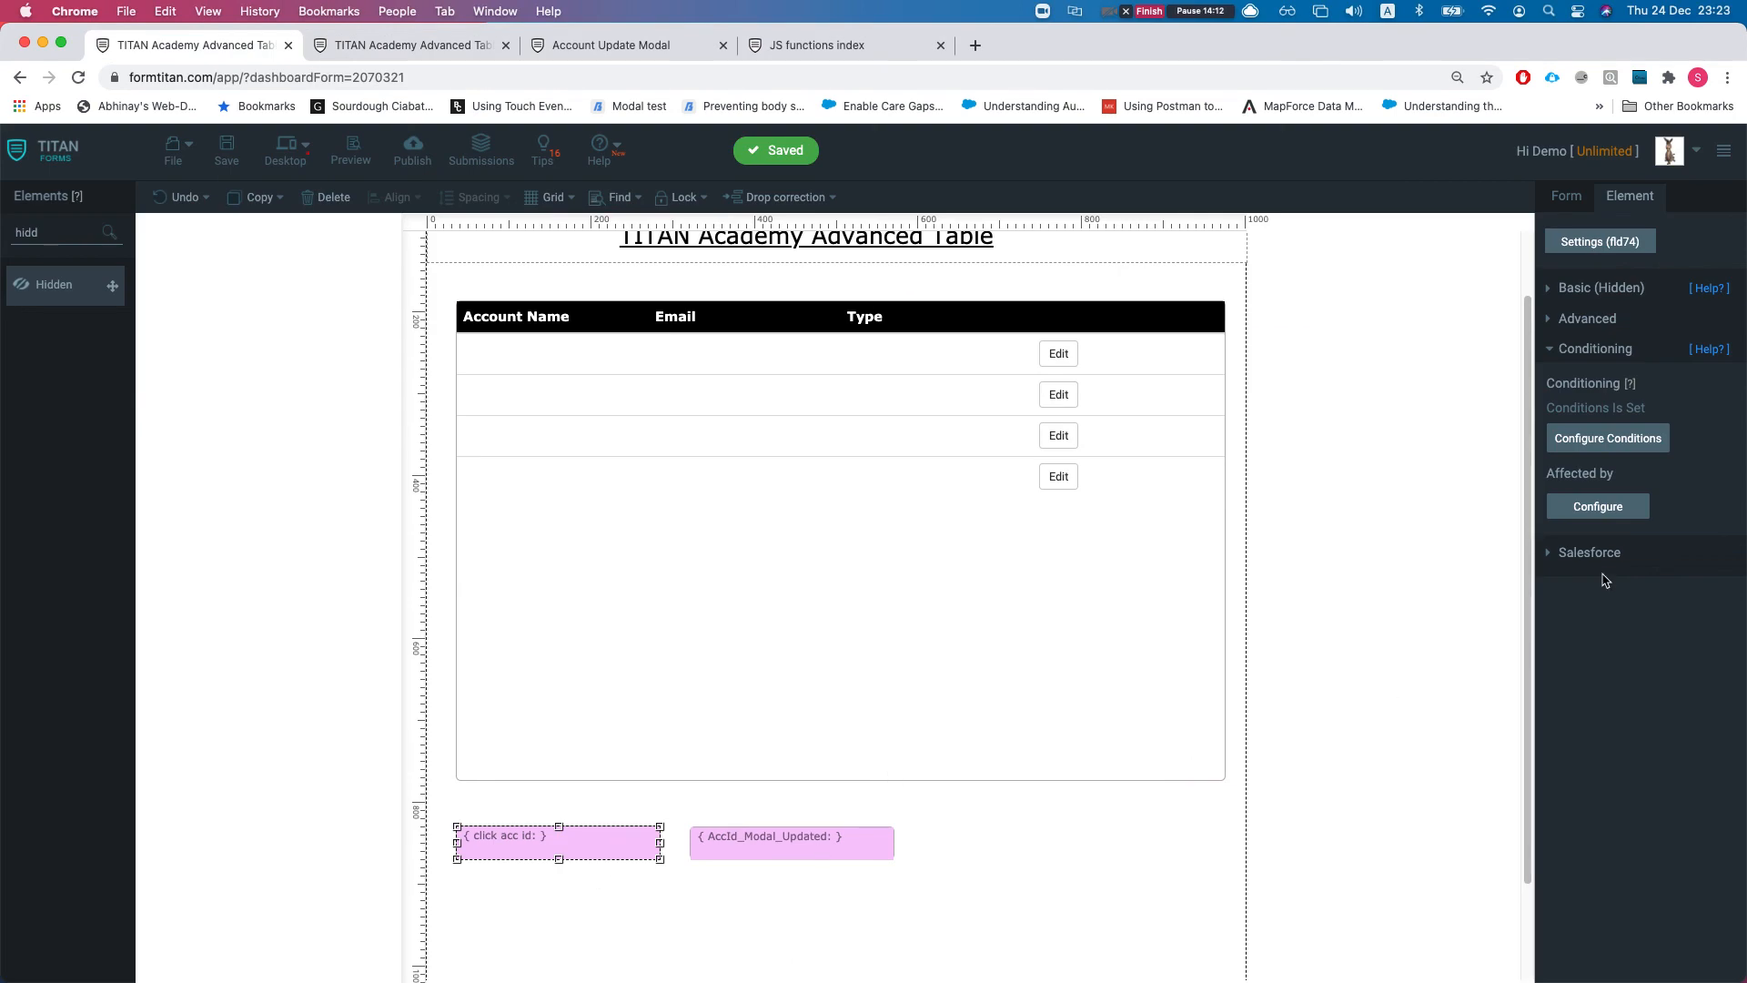
click(1594, 351)
click(1593, 351)
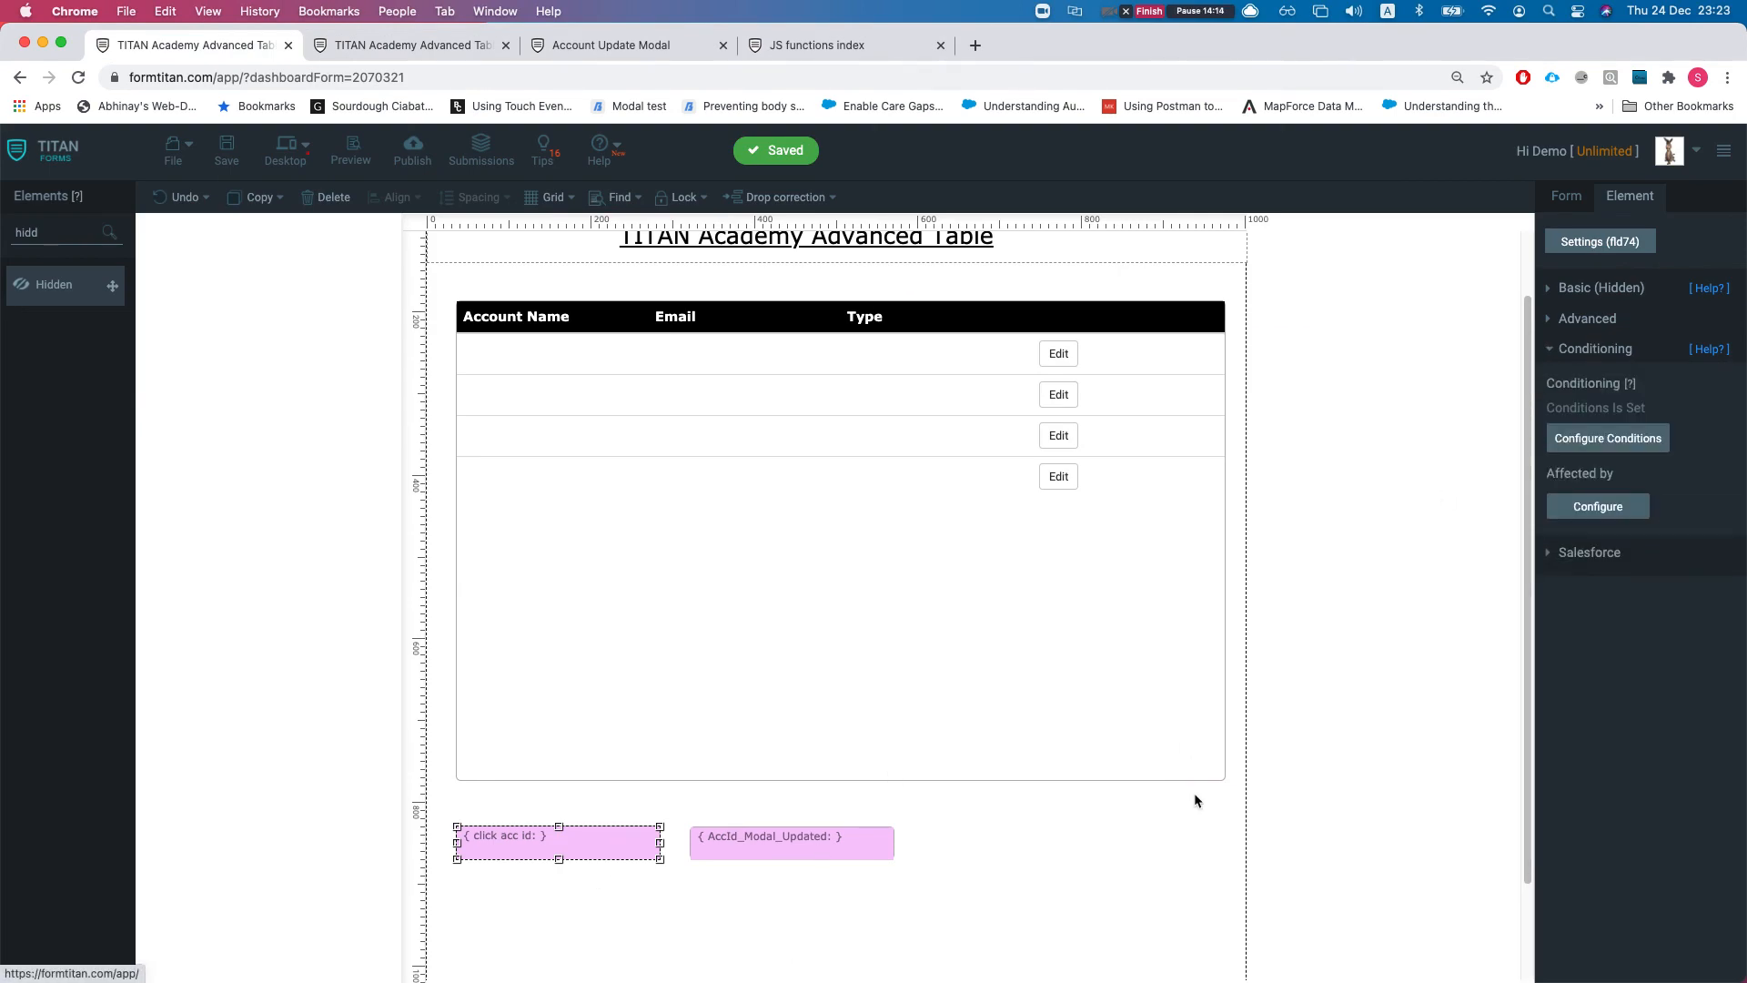
click(1552, 504)
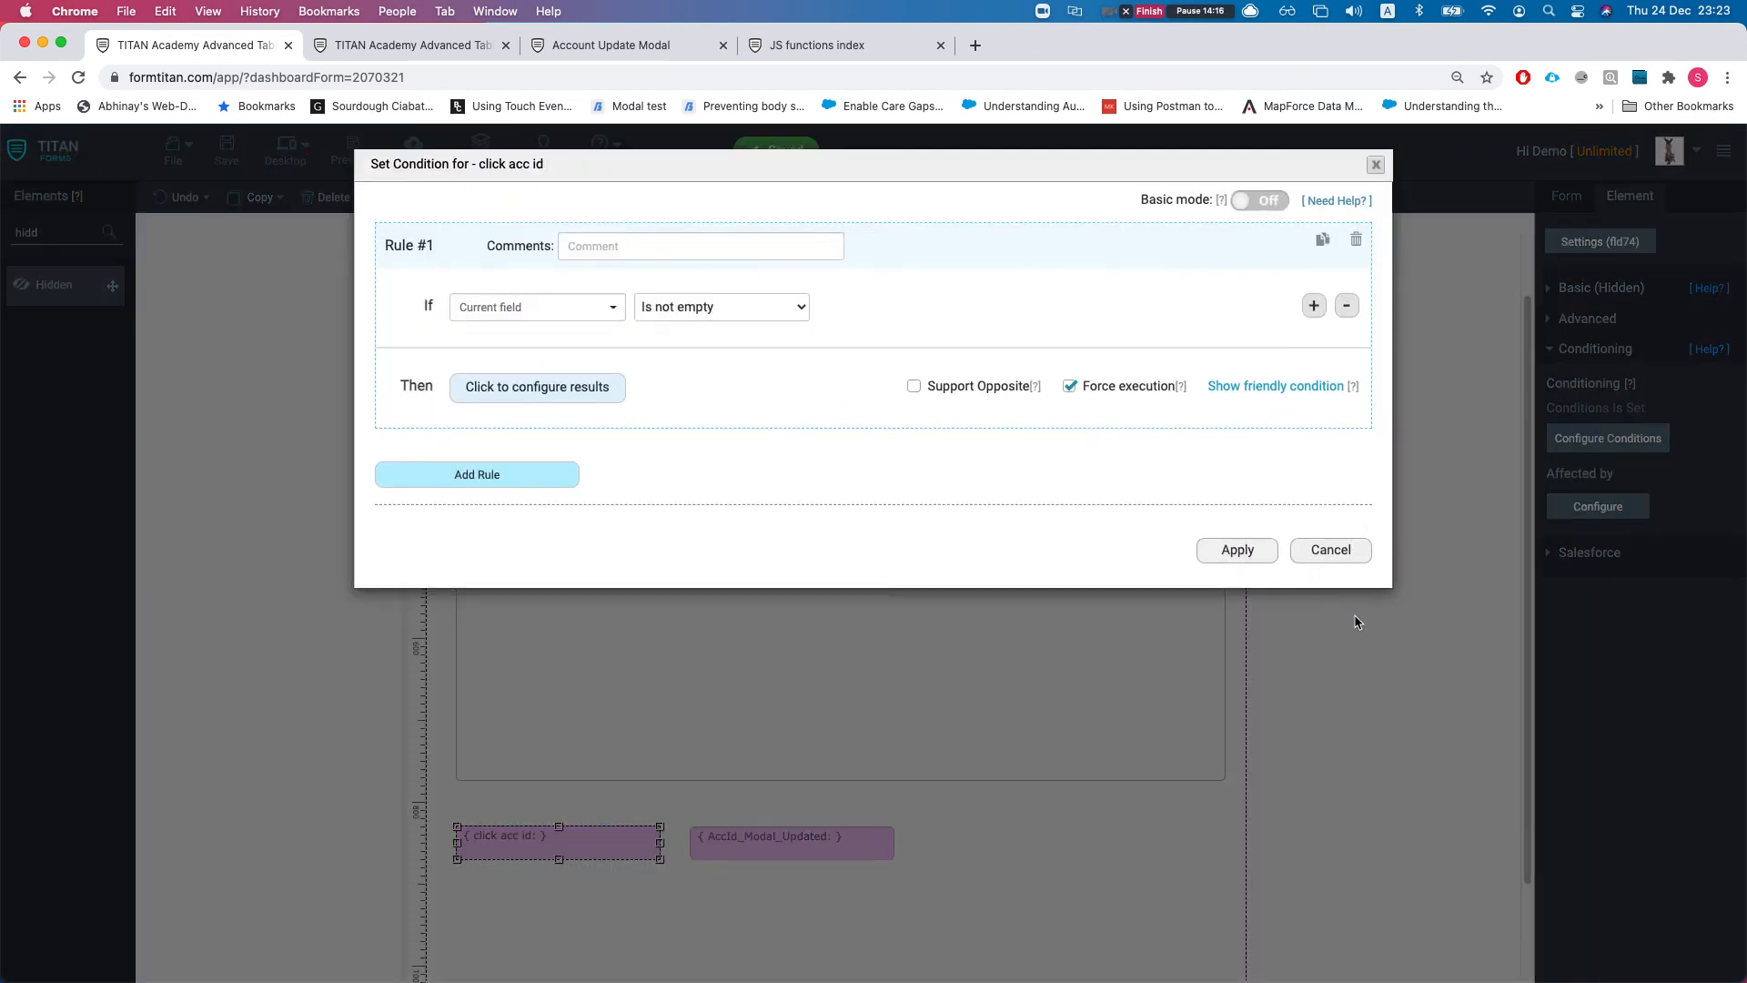
click(546, 389)
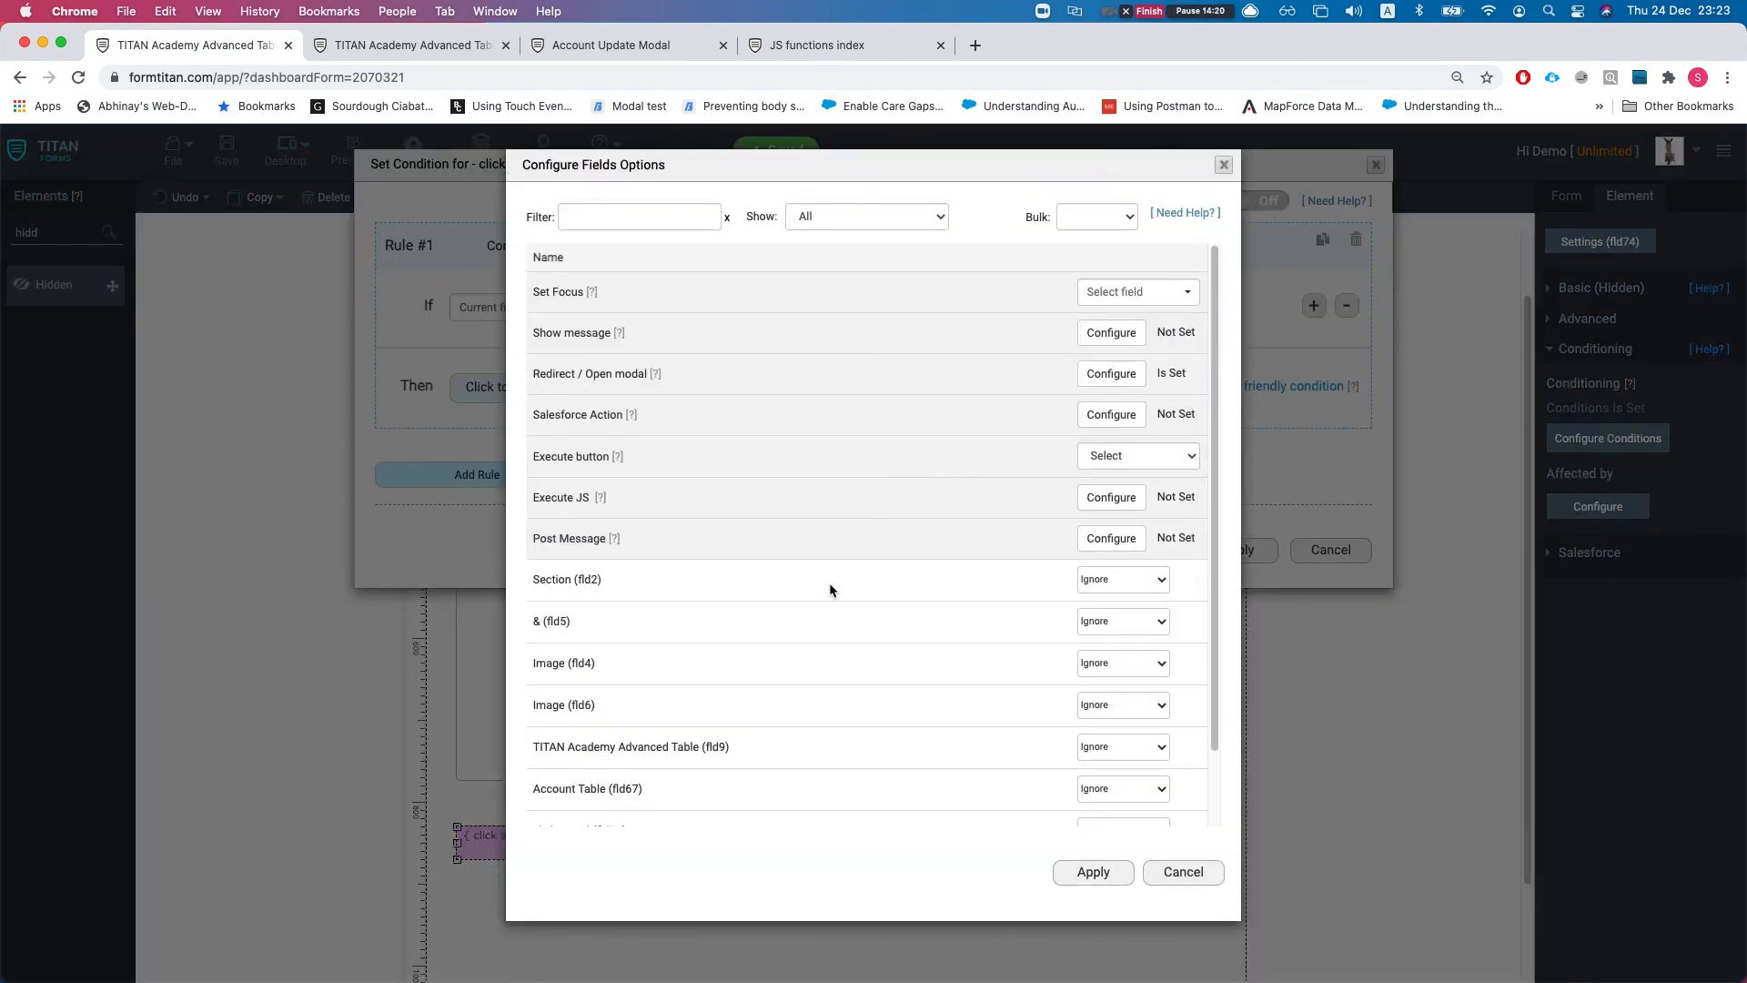
click(1097, 378)
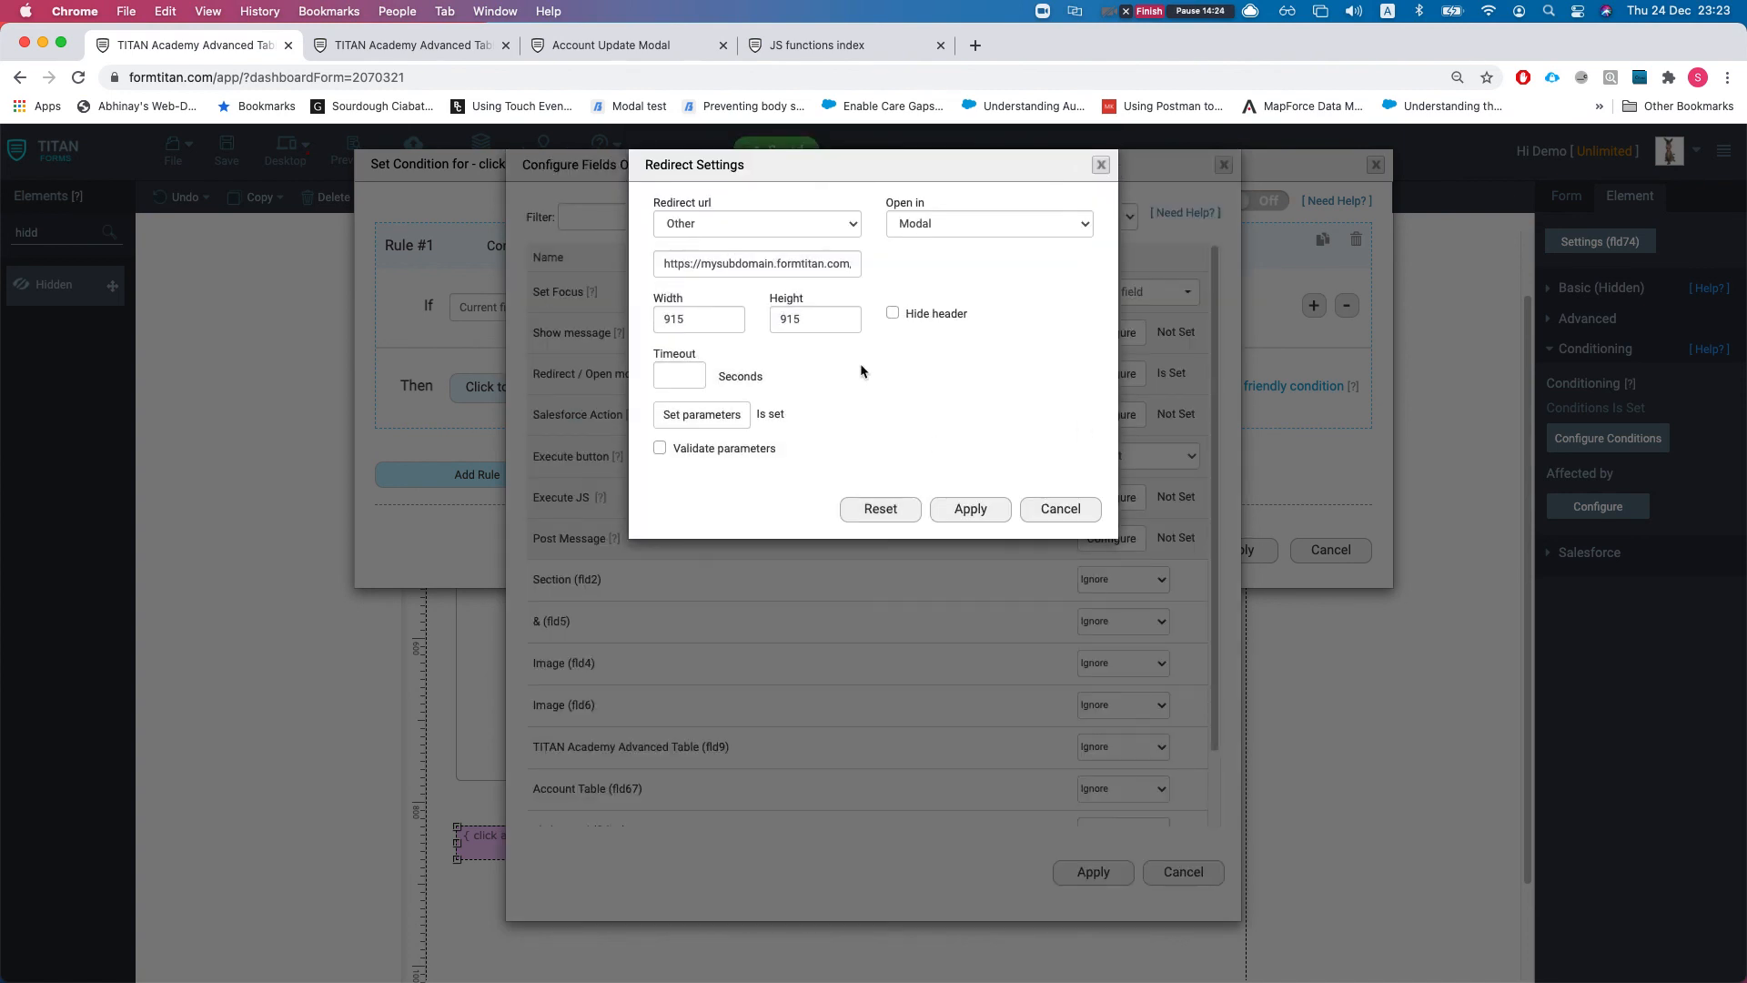
click(939, 231)
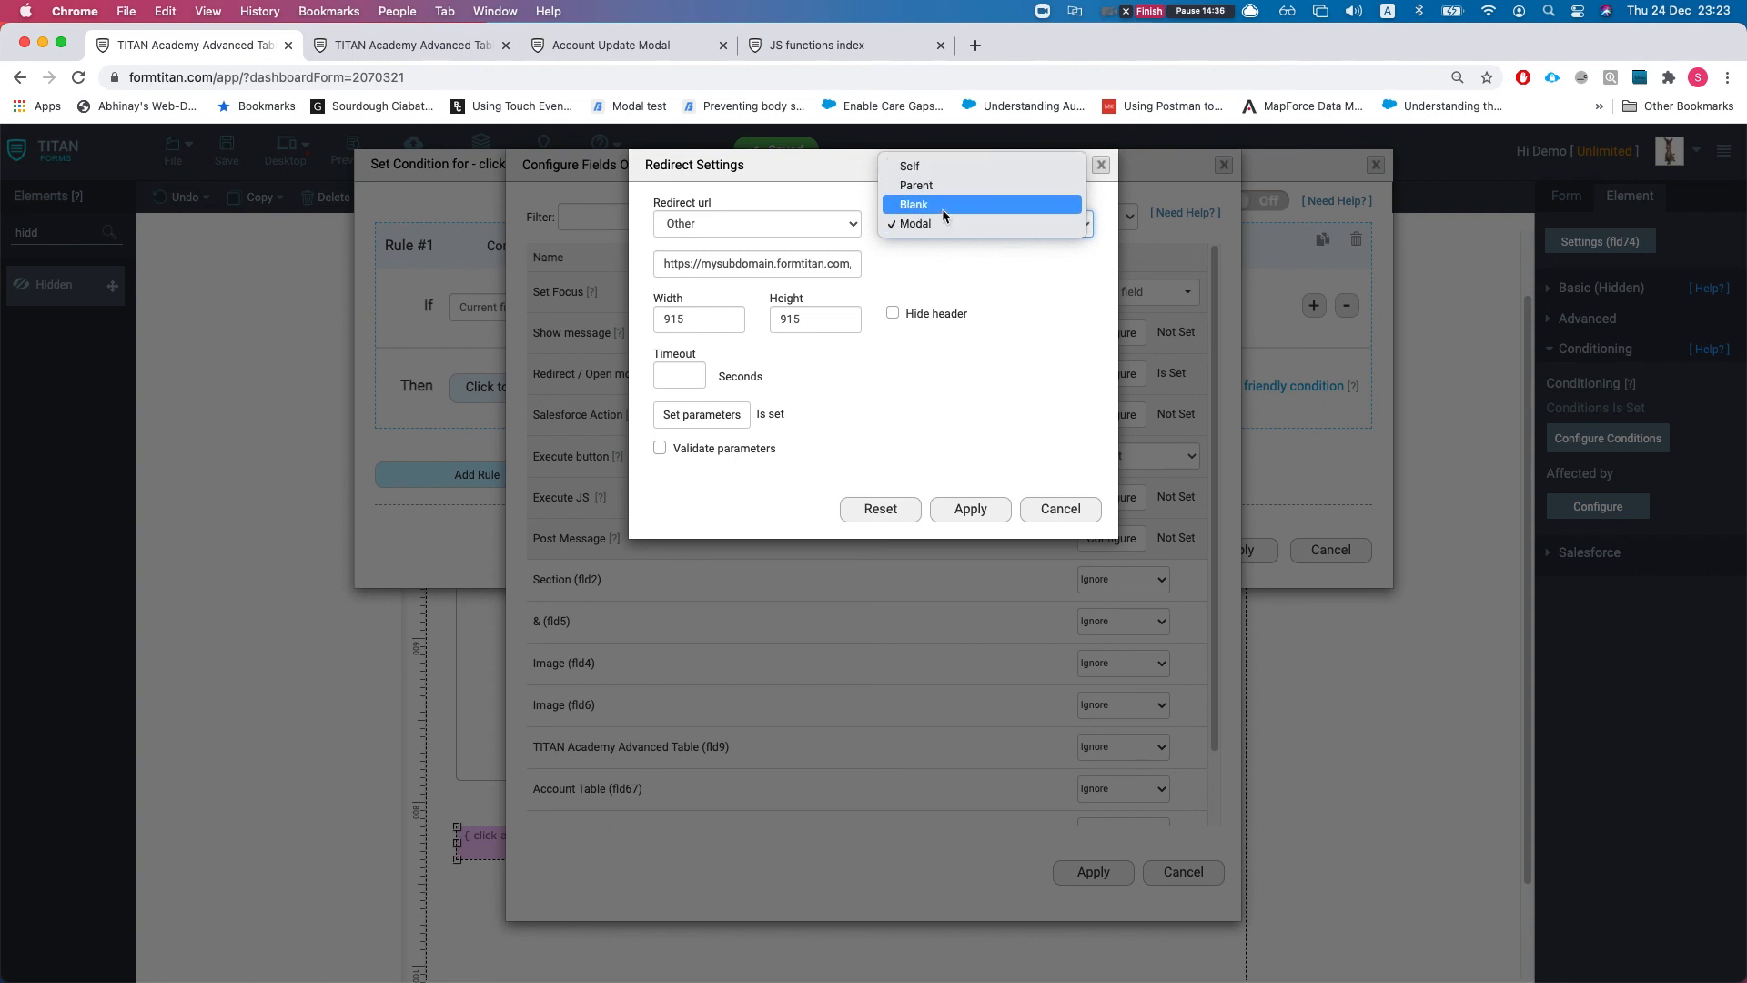
click(941, 206)
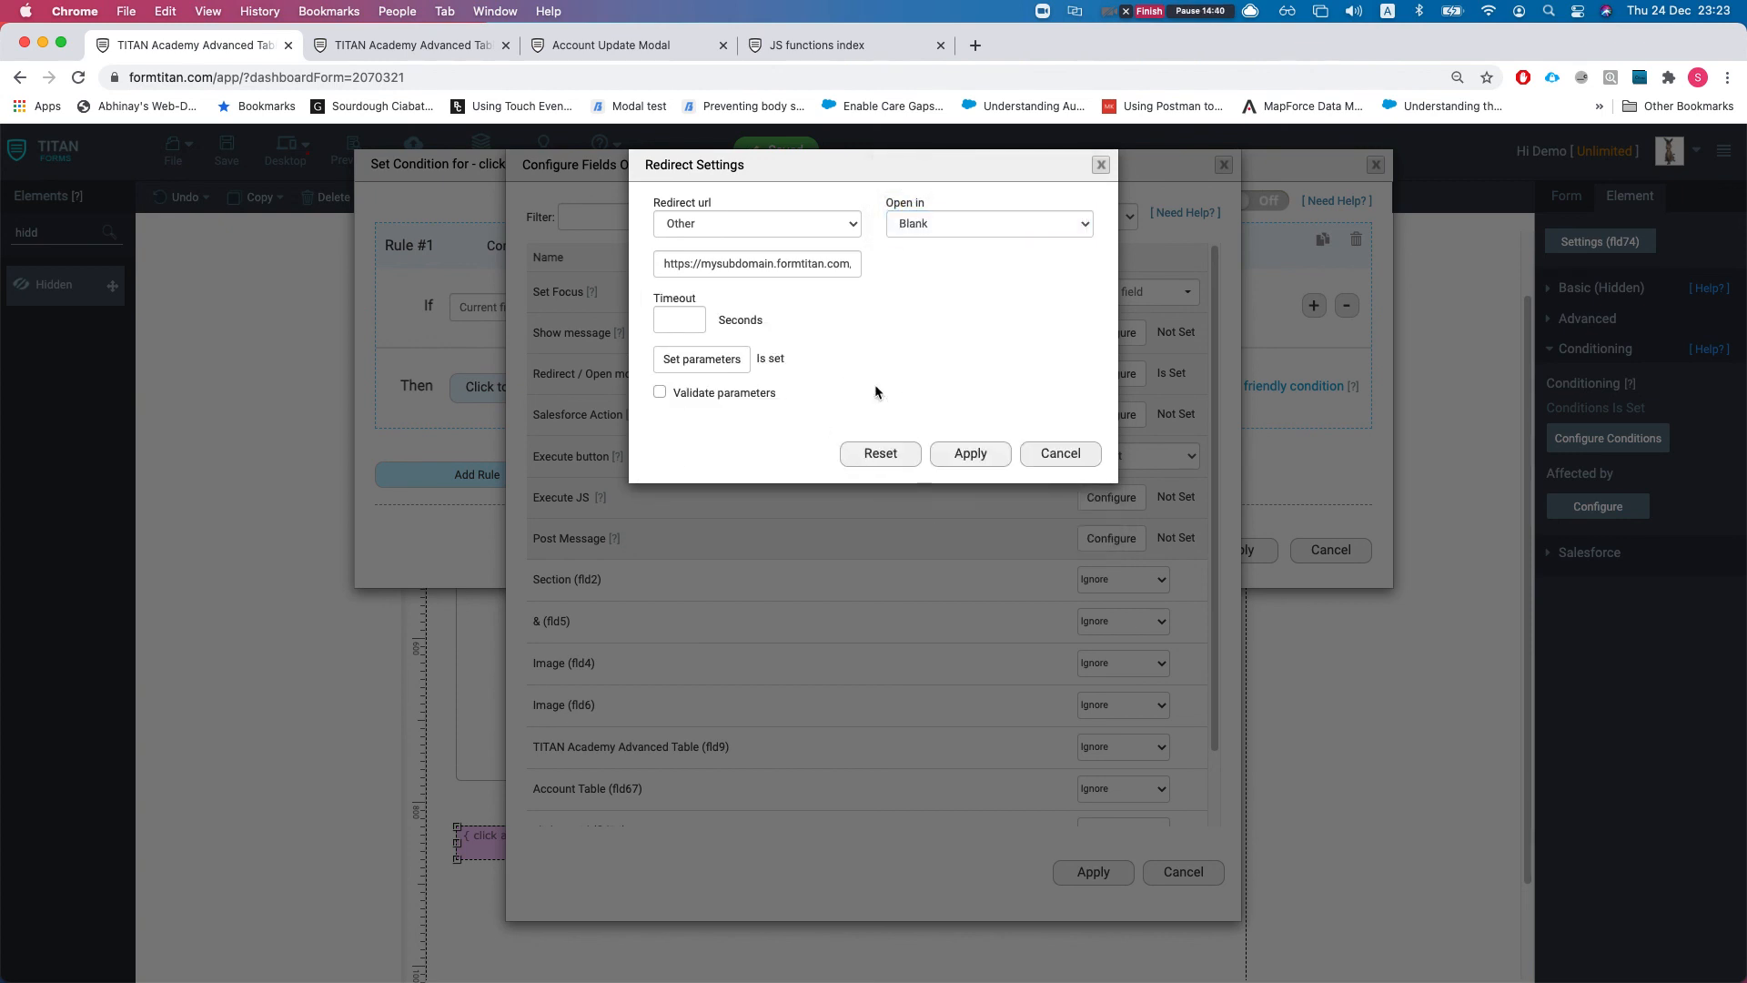
Step: Check the redirect's click acc id parameter mapping to fld7, and apply the parameters, redirect, results and condition
click(686, 368)
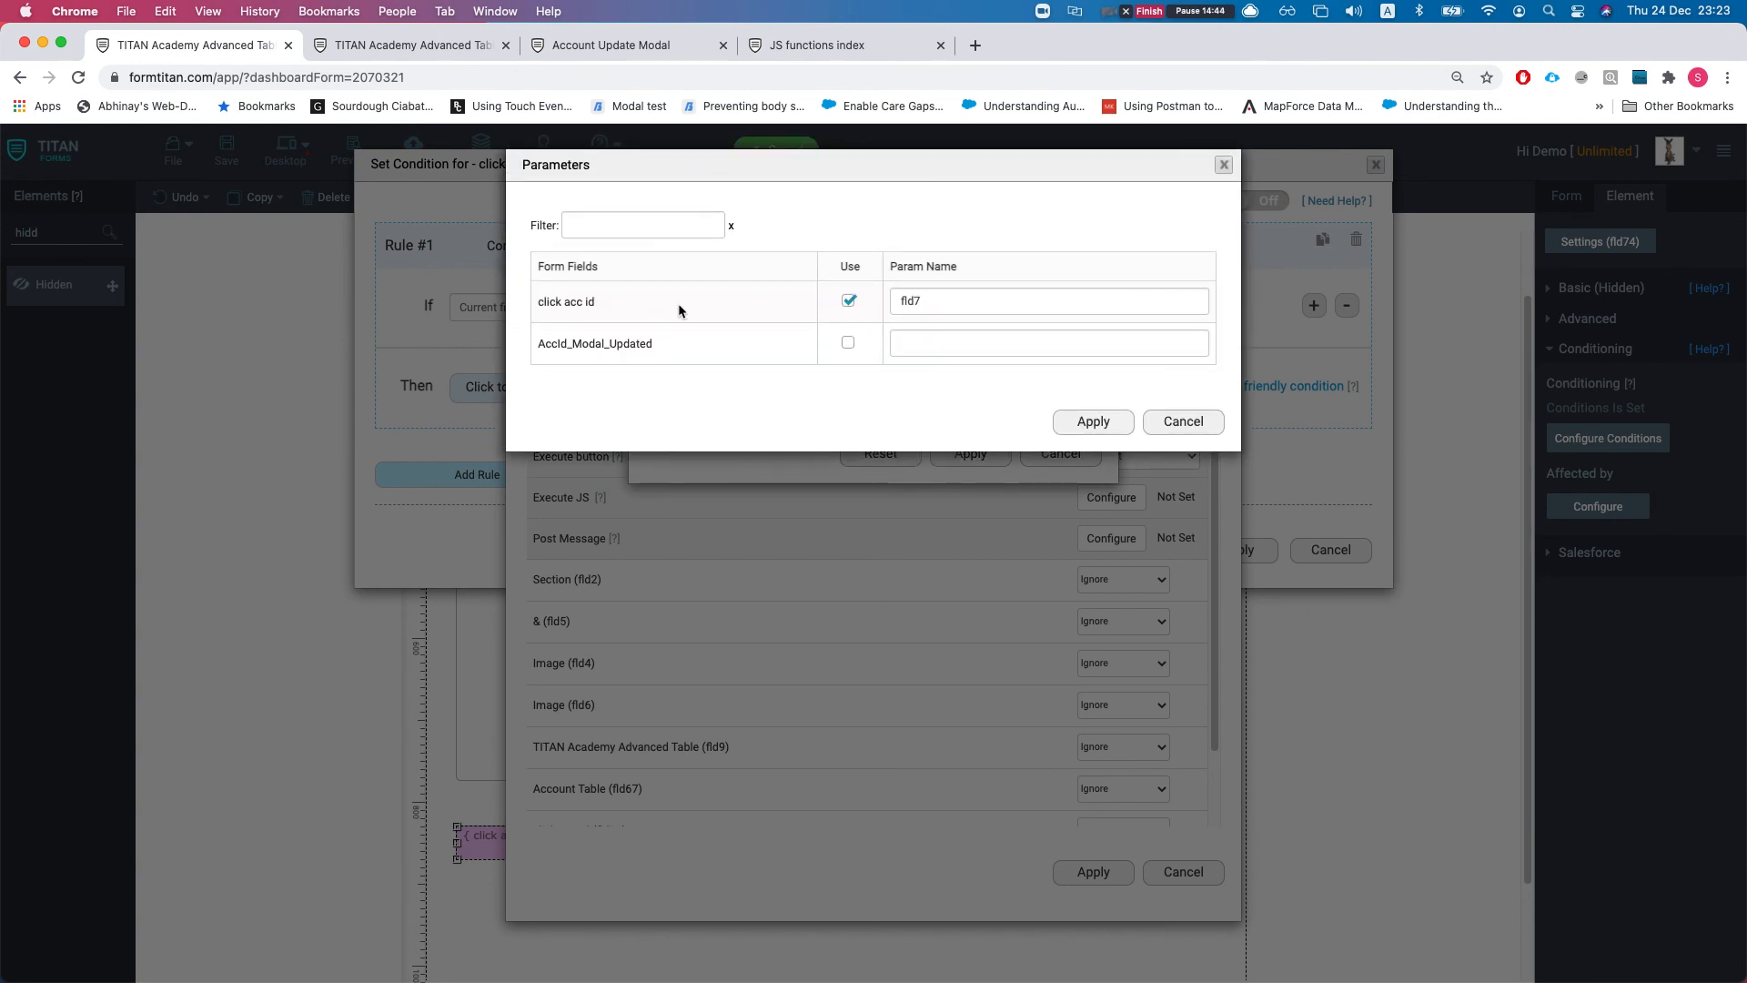
click(1093, 422)
click(985, 460)
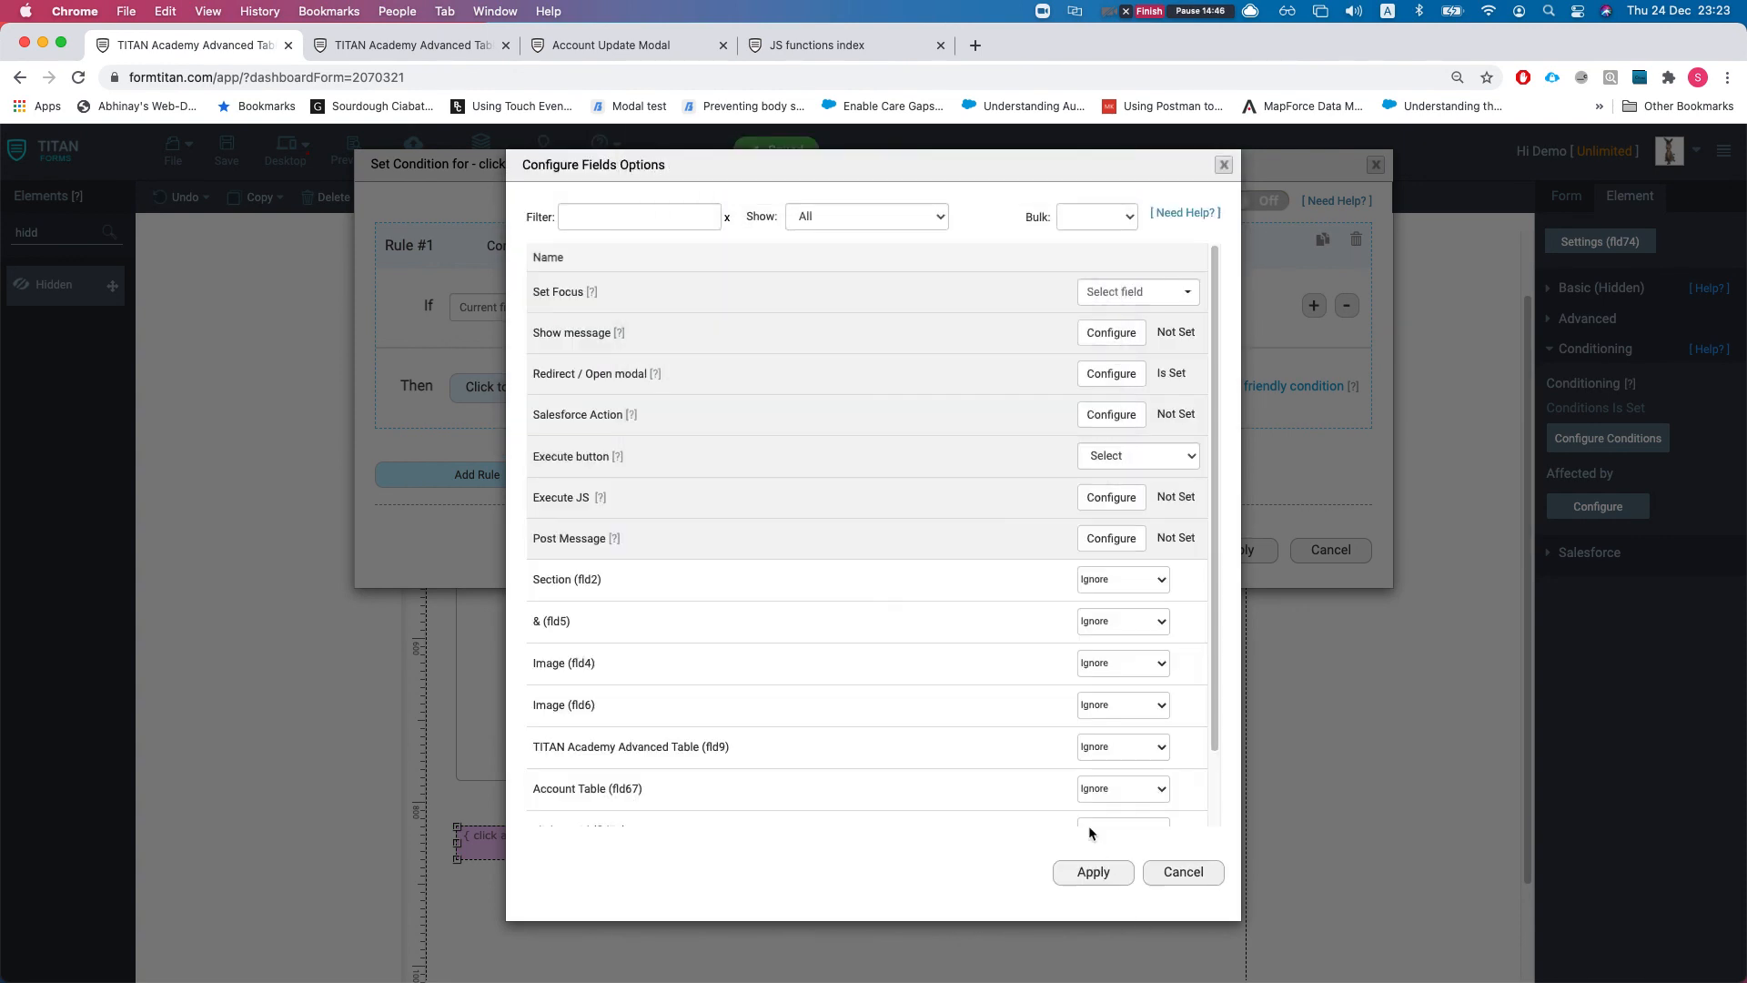
click(1088, 873)
click(1236, 540)
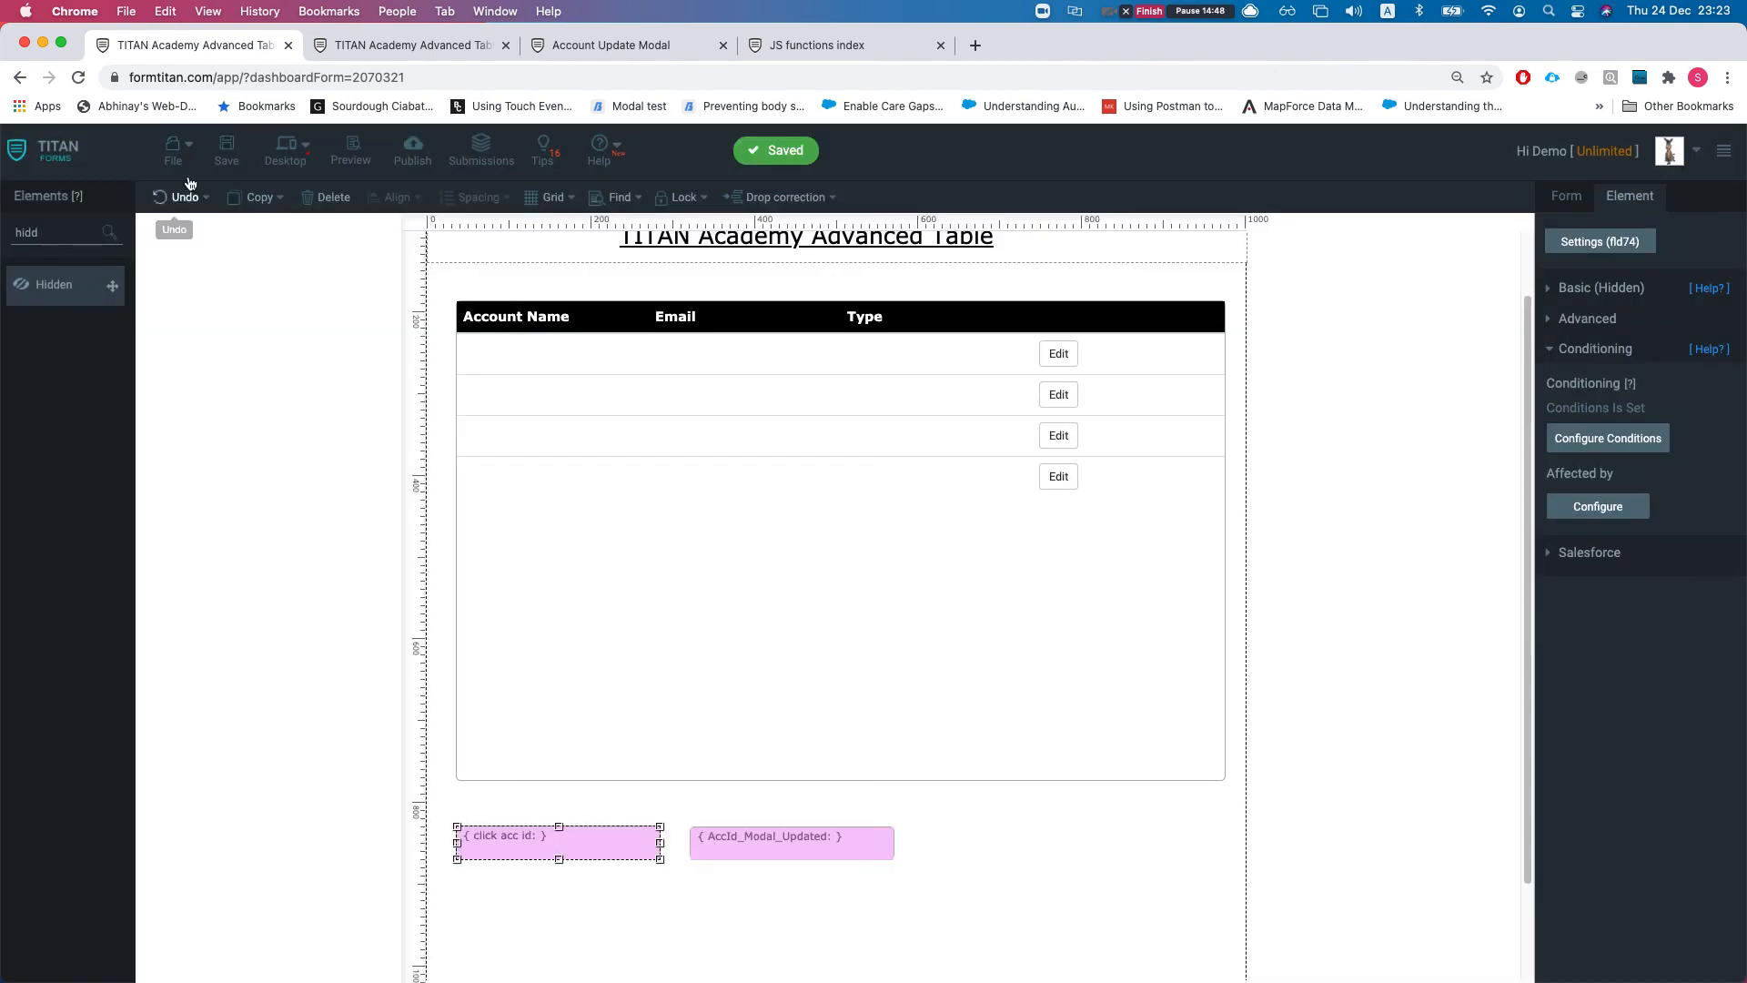
Step: Publish the form and test the first account's Edit action on the reloaded published table
click(398, 169)
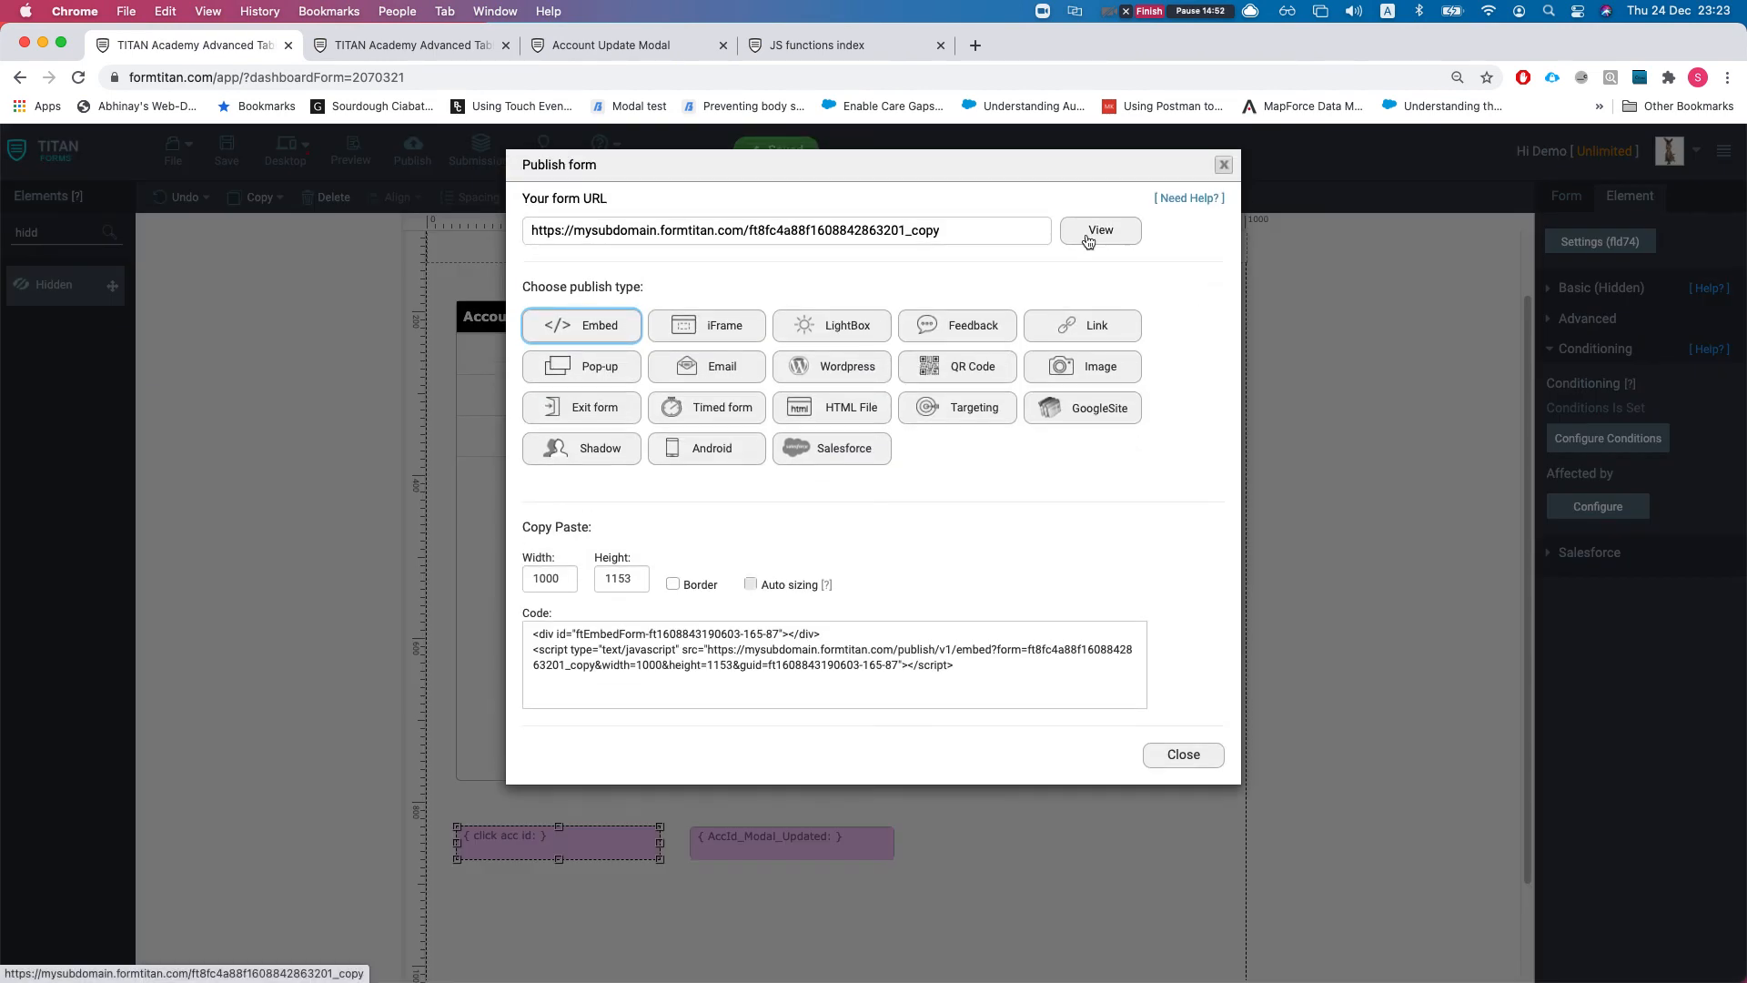
click(1161, 763)
click(410, 45)
key(super+r)
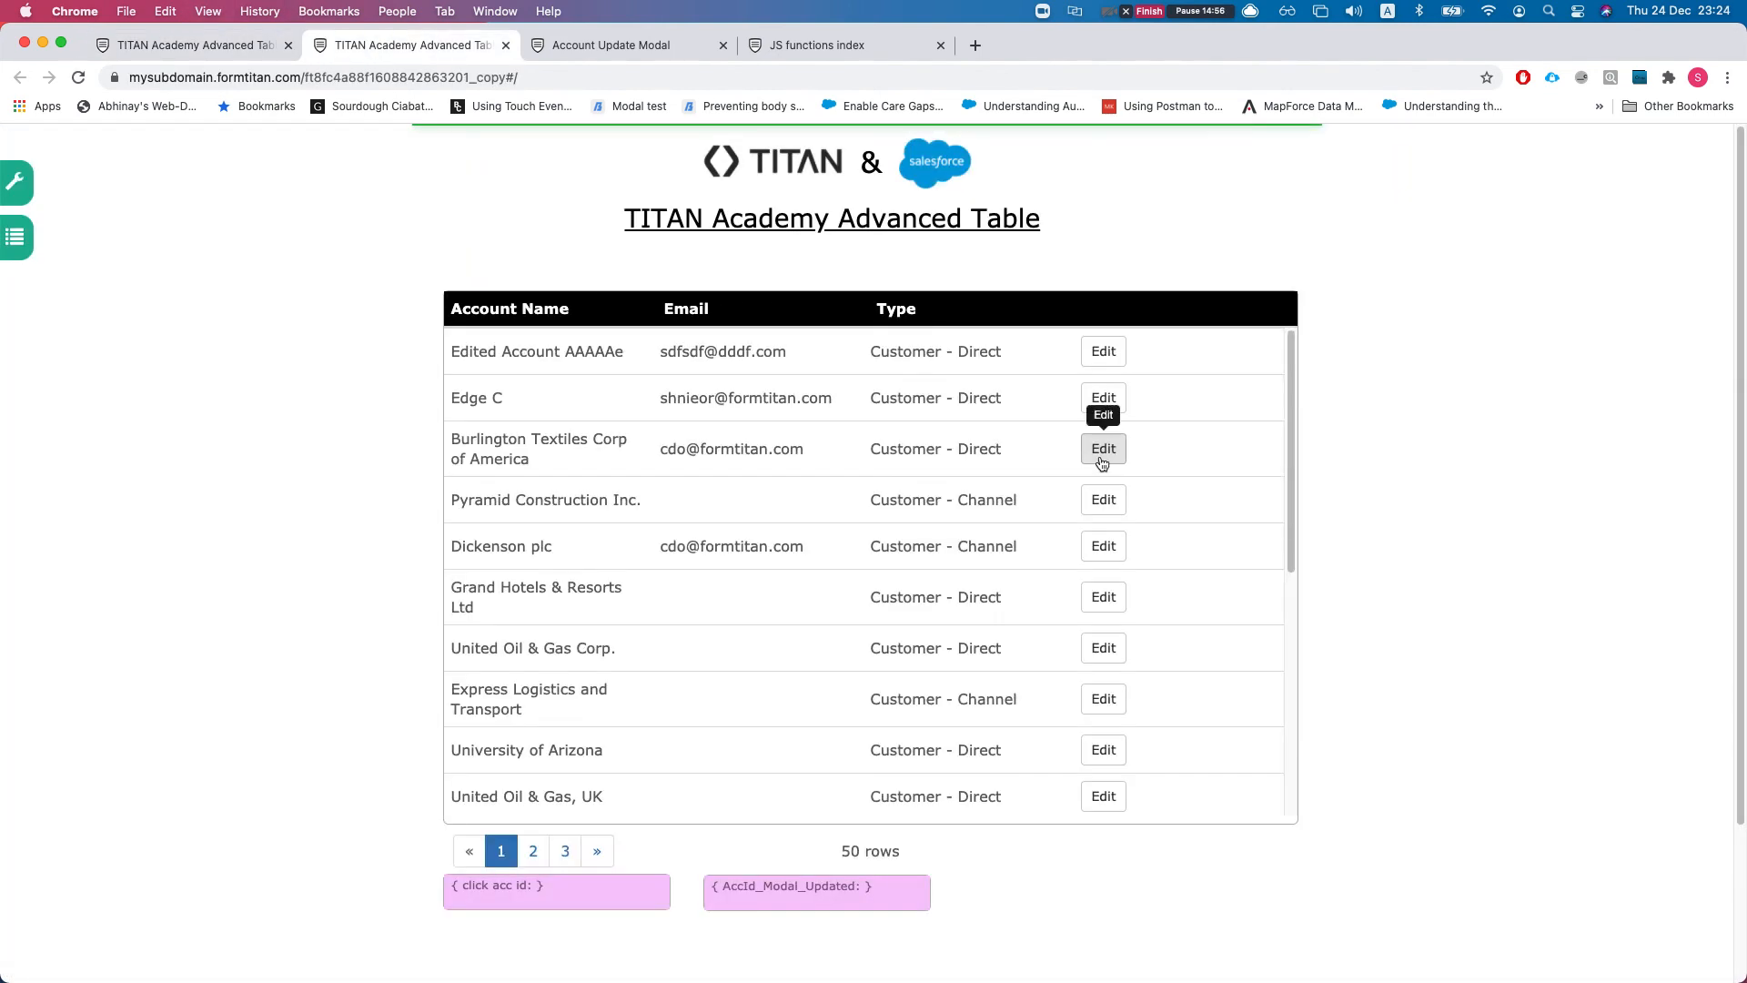
click(1103, 352)
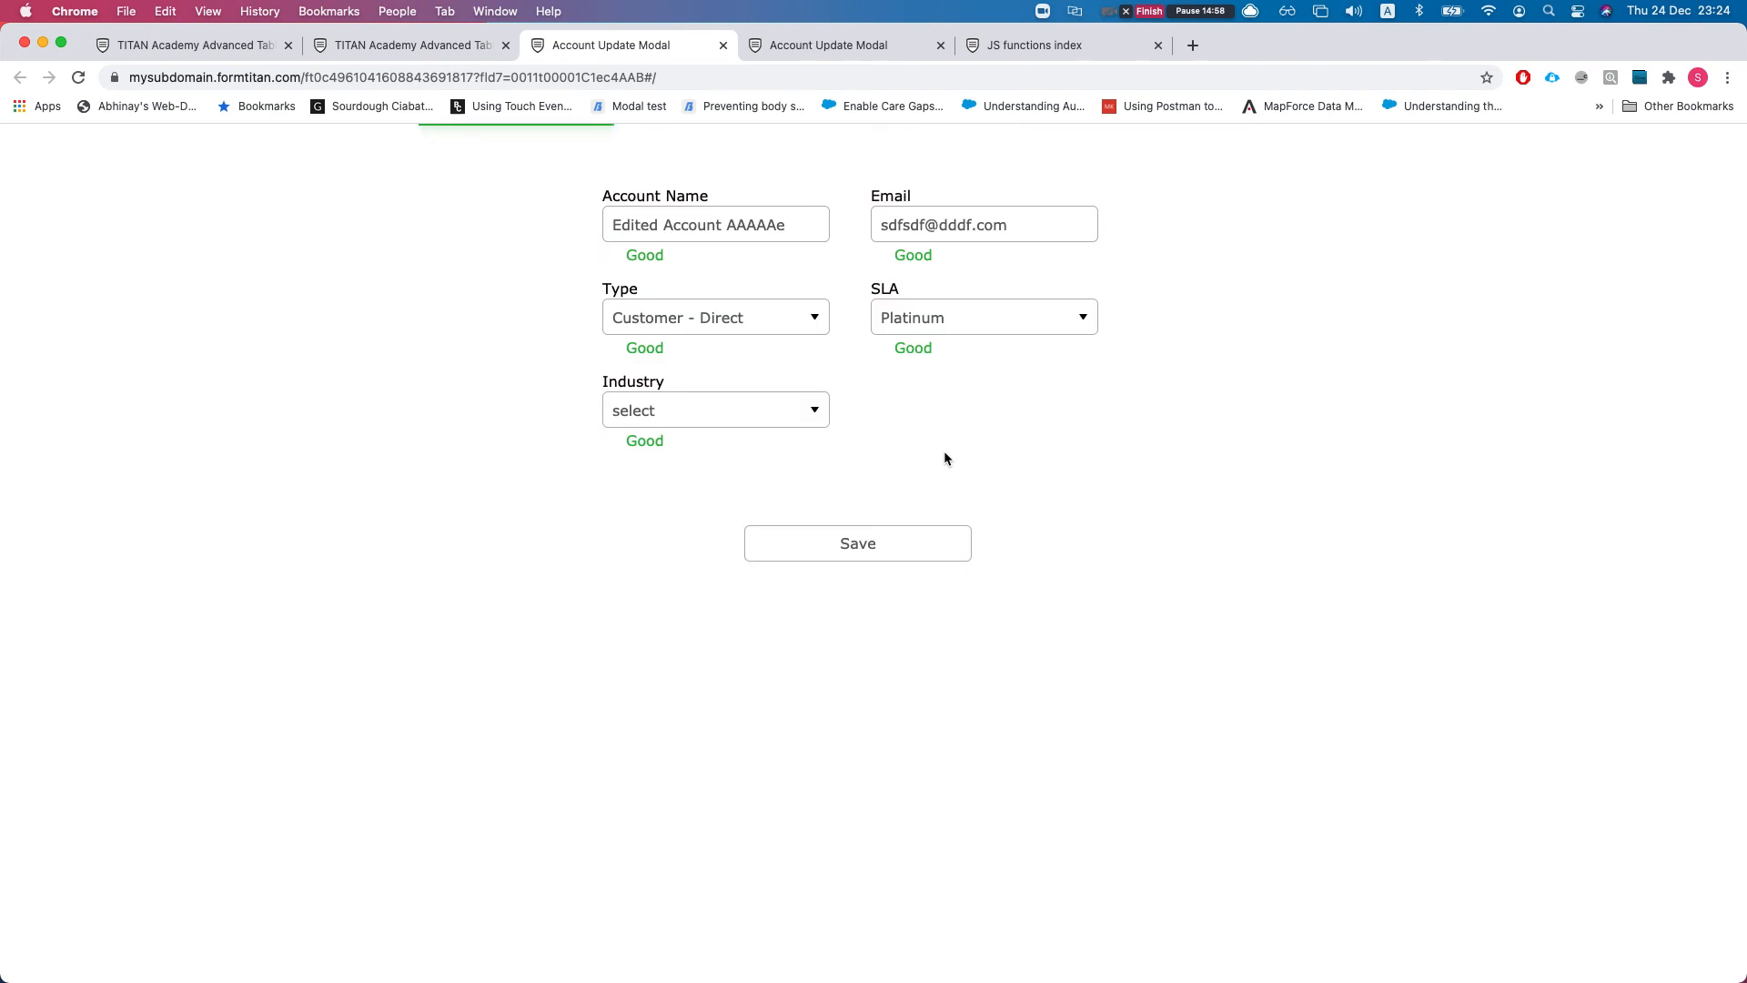